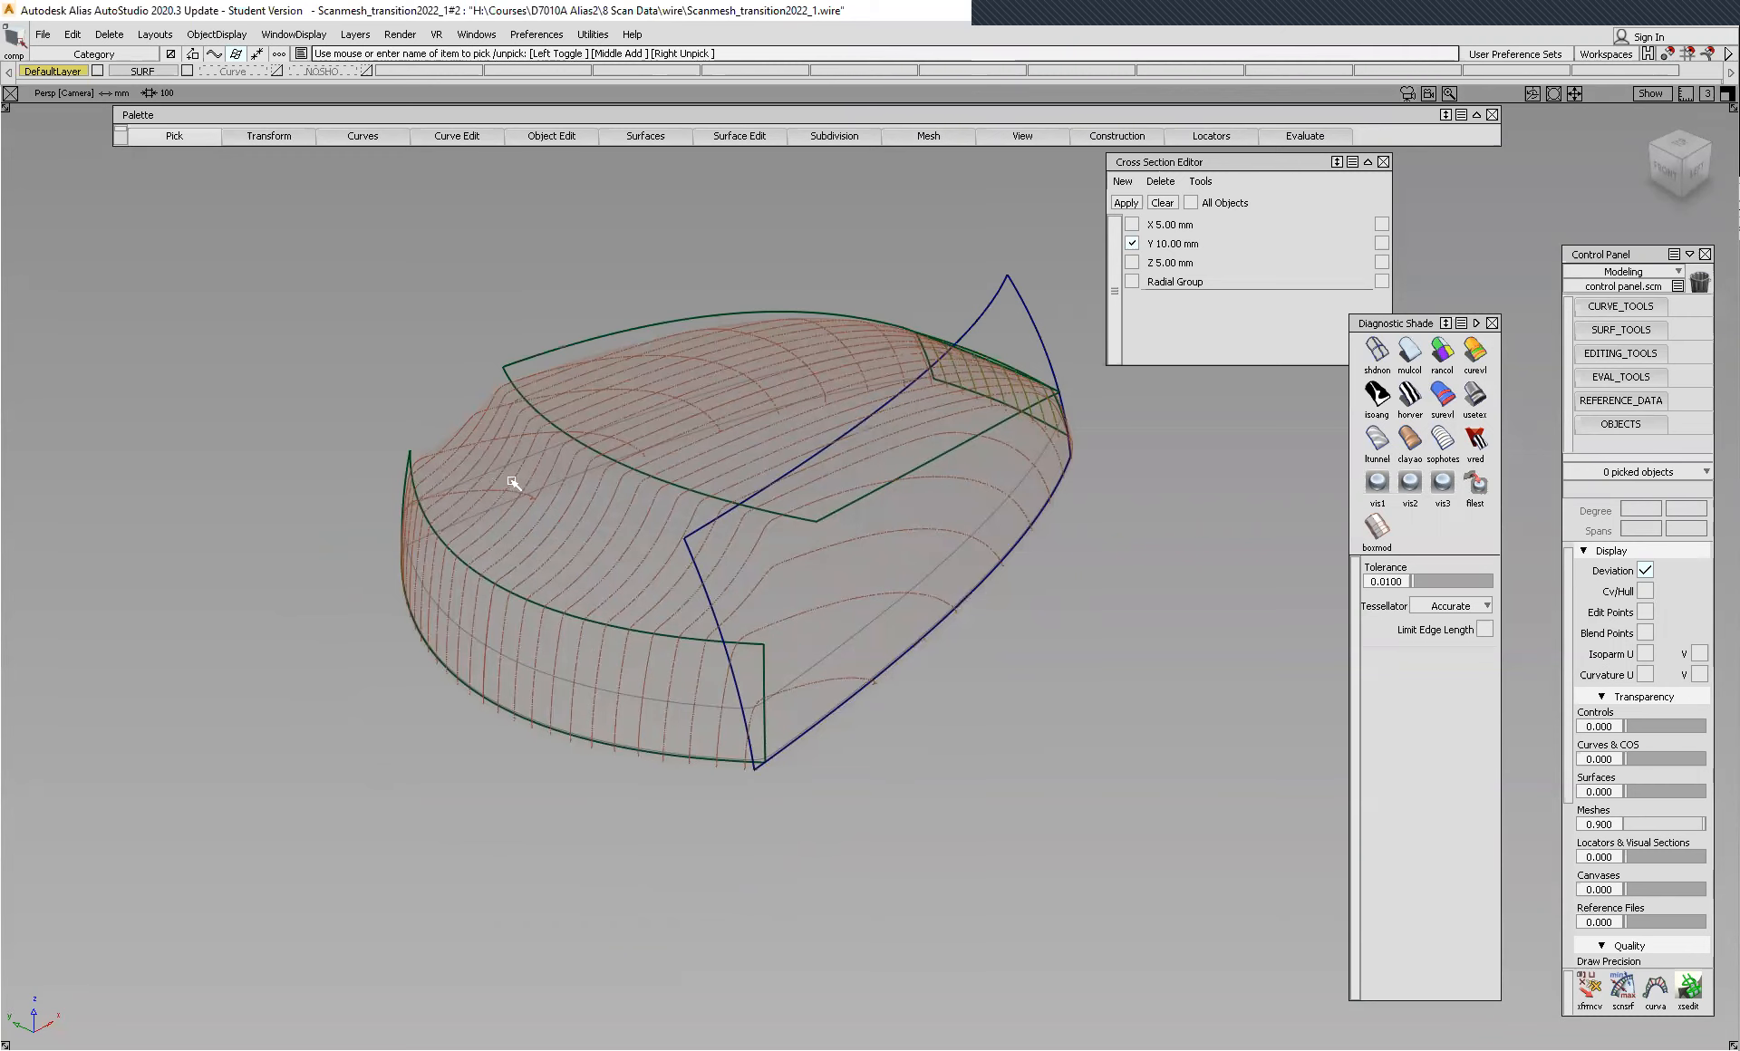
- Clear the displayed Y 10.00 mm cross sections from the scan mesh and deselect everything
mouse_move(856, 446)
alt+shift+mouse_down()
mouse_move(875, 444)
mouse_move(771, 509)
mouse_move(661, 338)
mouse_move(613, 318)
mouse_move(691, 481)
mouse_move(875, 475)
mouse_move(847, 427)
alt+shift+mouse_up()
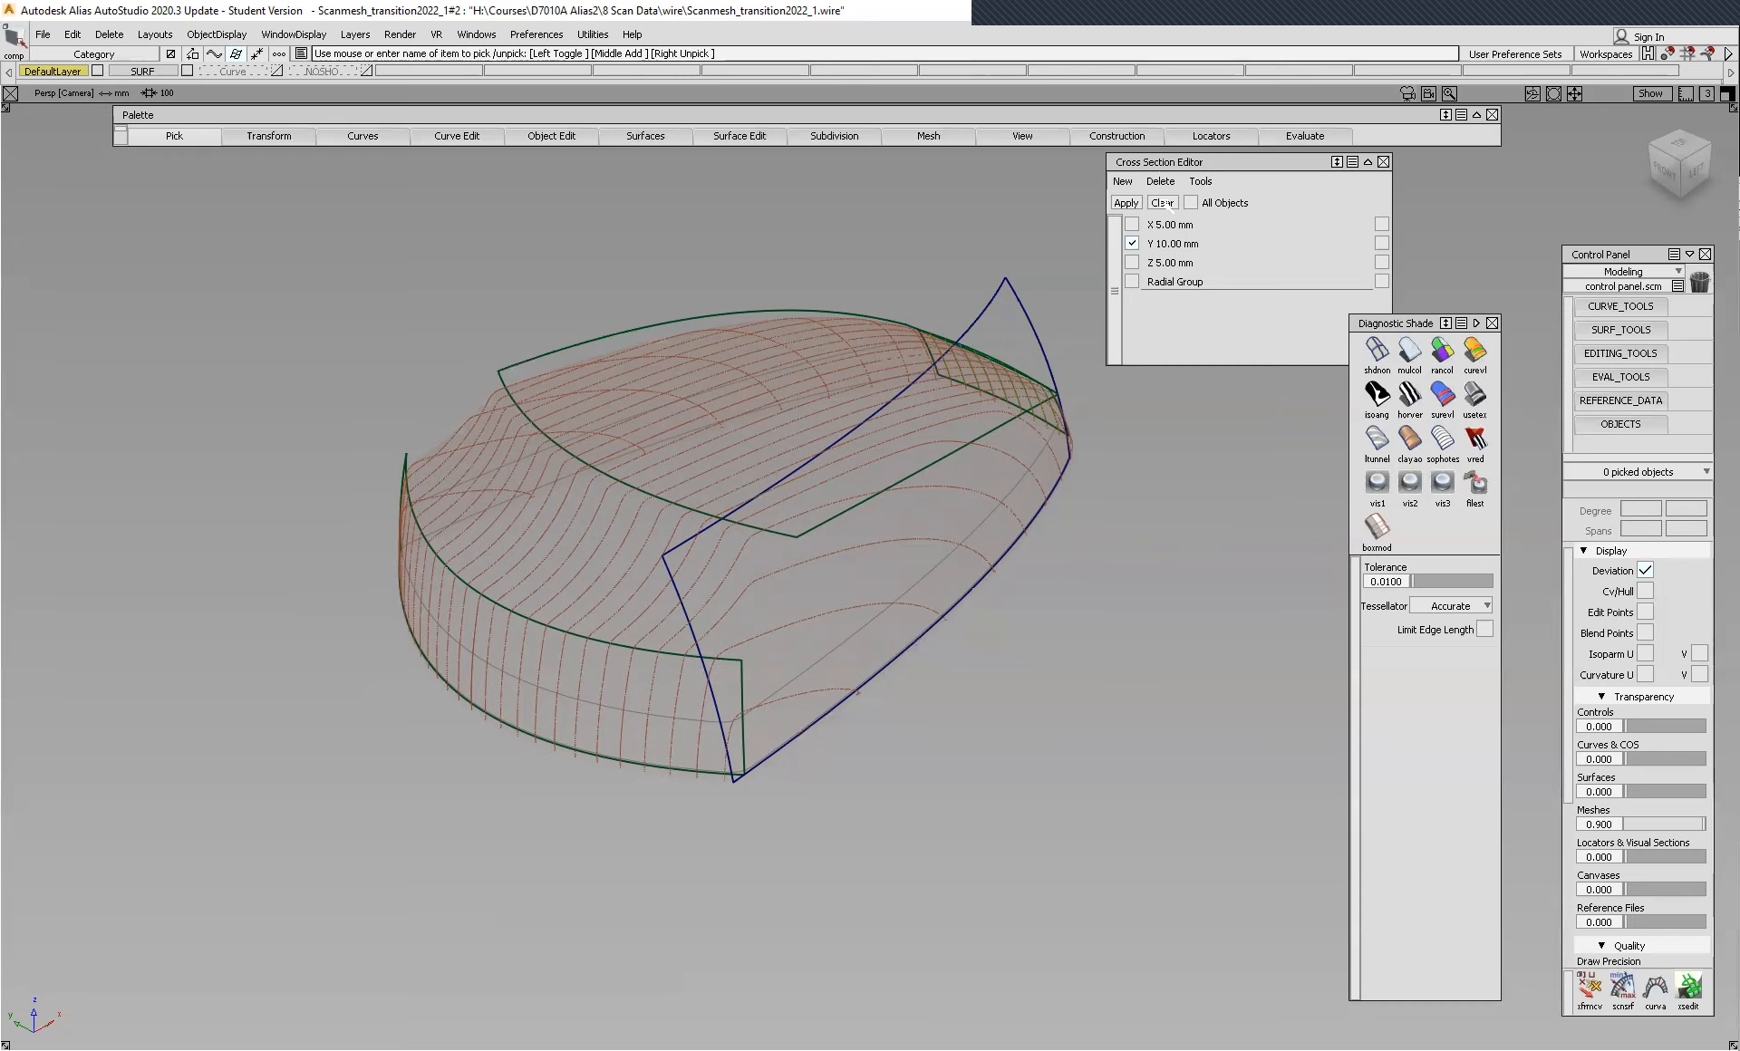
click(1162, 203)
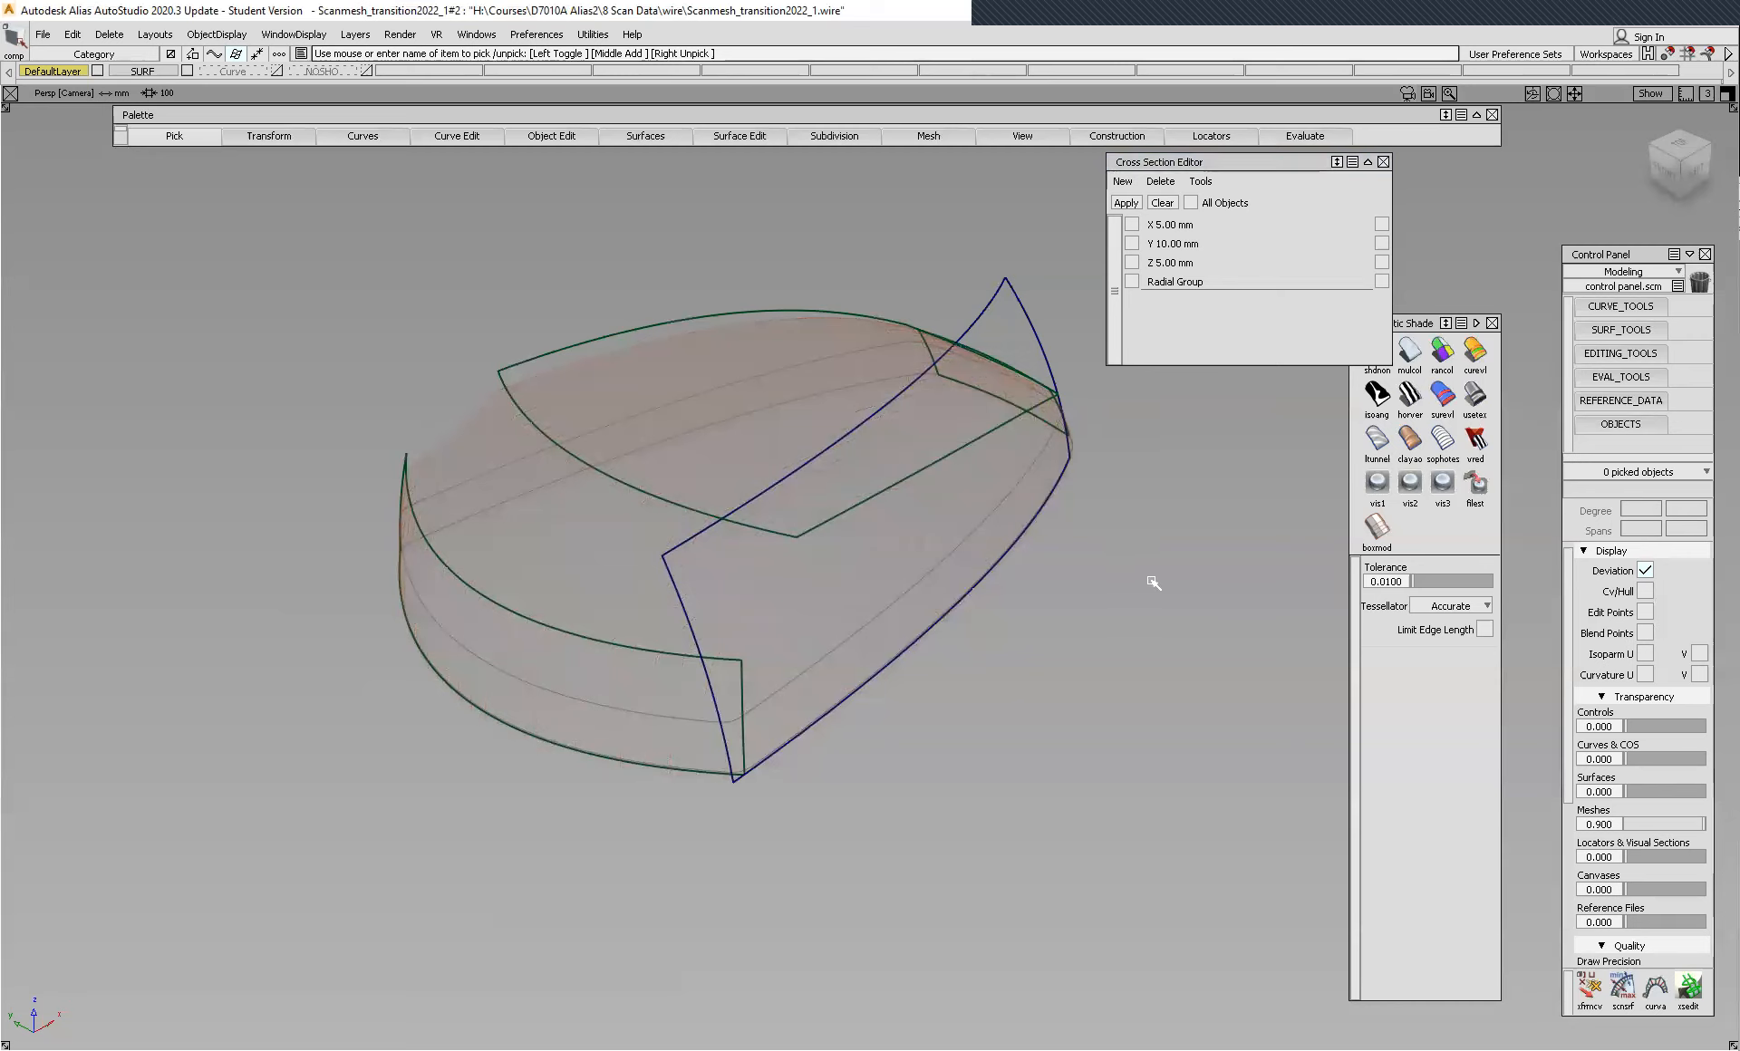
ctrl+shift+drag(1153, 582, 1155, 544)
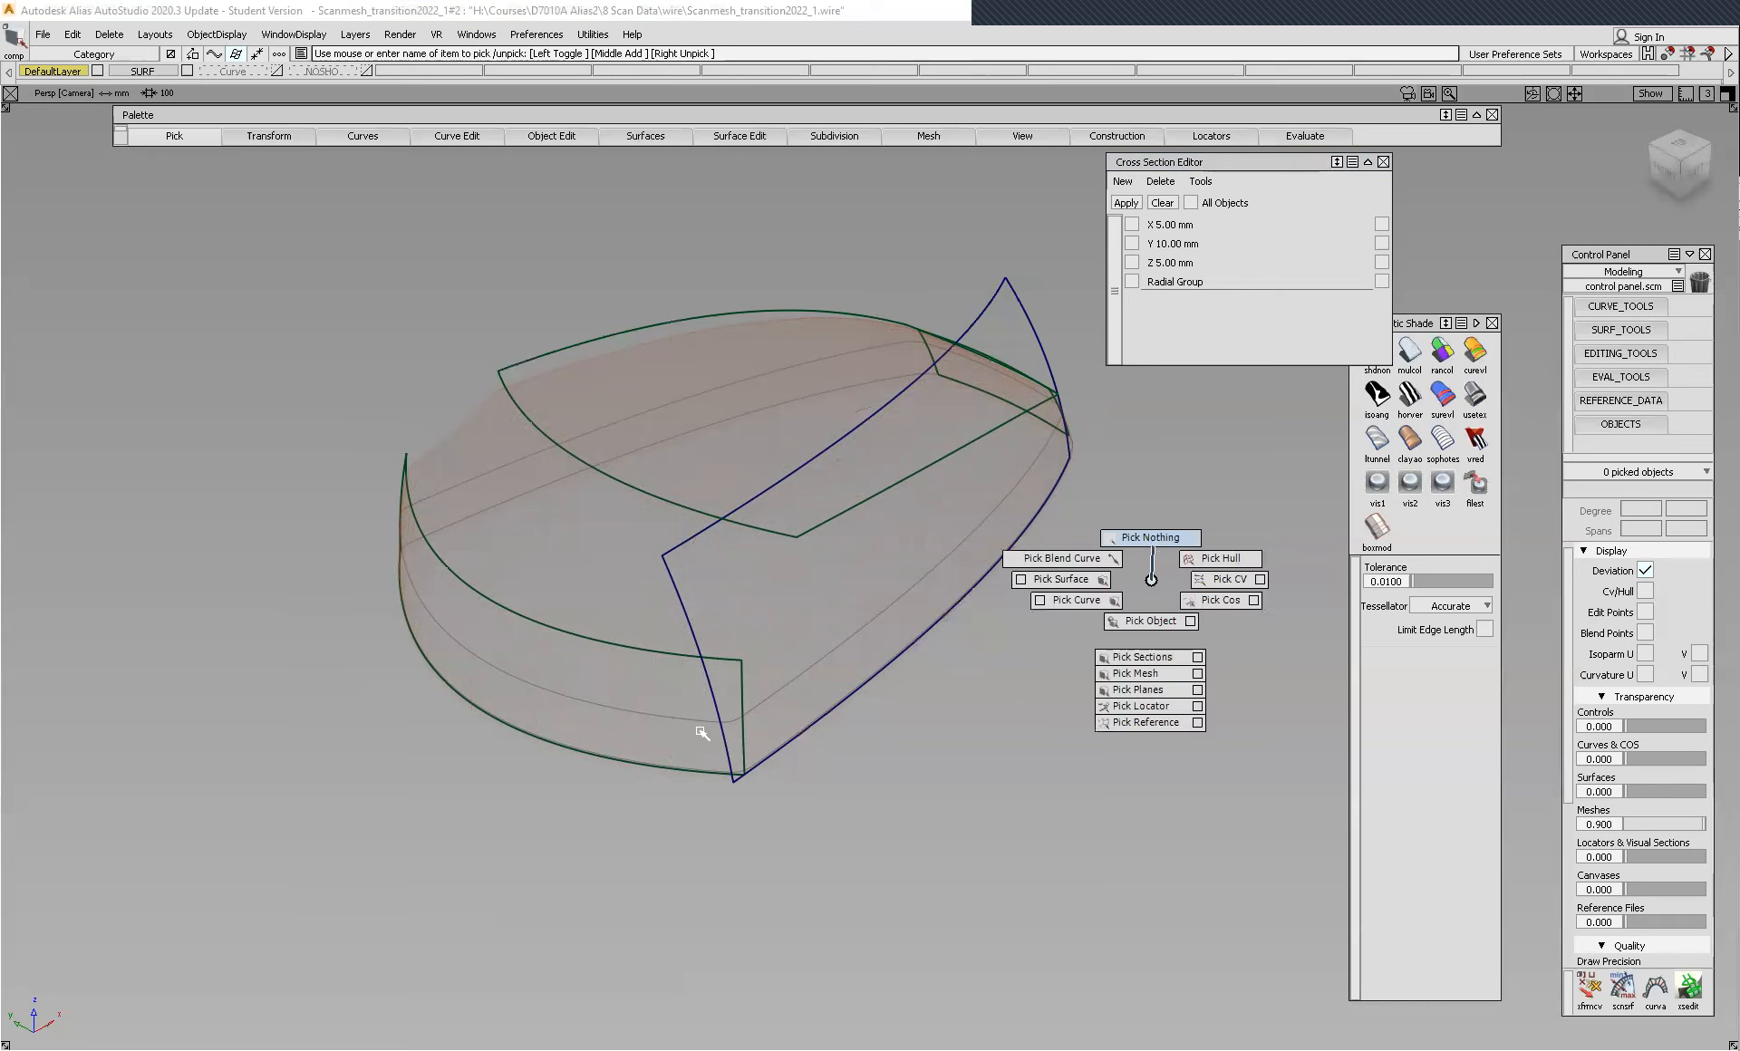
- Pick both template curves running around the scan mesh and delete them
click(198, 136)
click(214, 223)
drag(282, 209, 1177, 831)
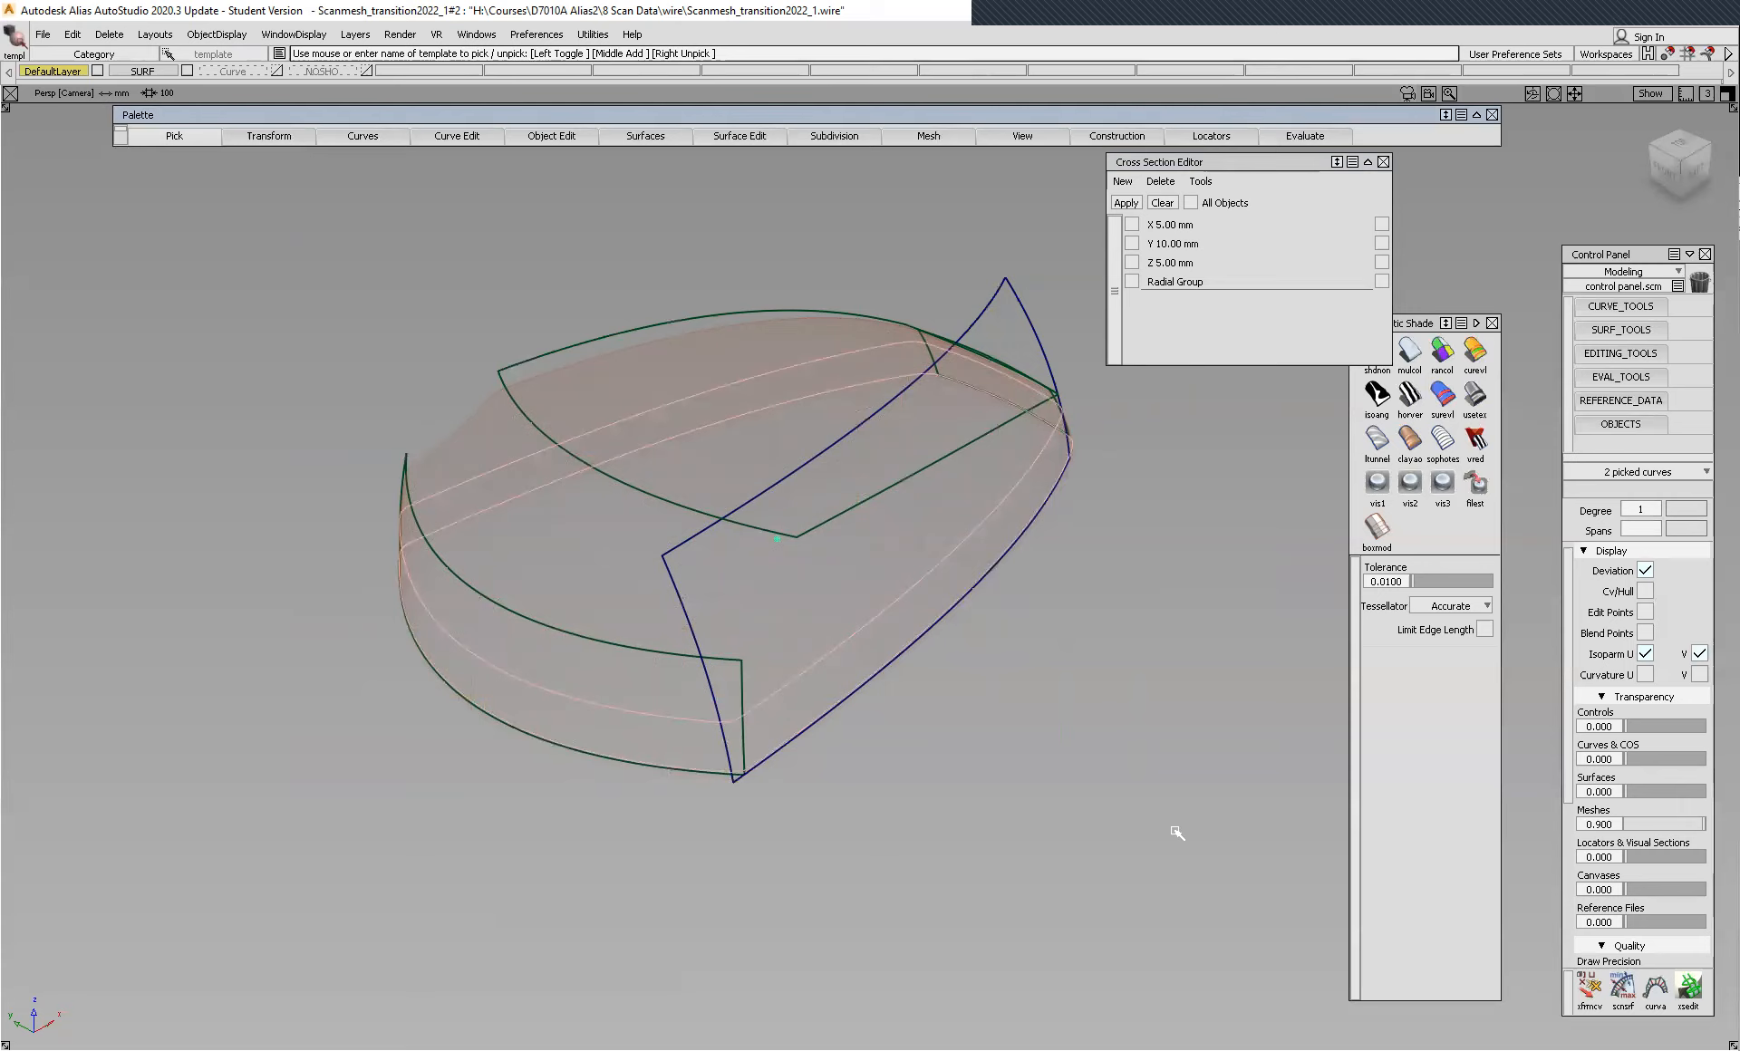
alt+shift+right_drag(761, 482, 714, 480)
alt+shift+drag(714, 480, 695, 532)
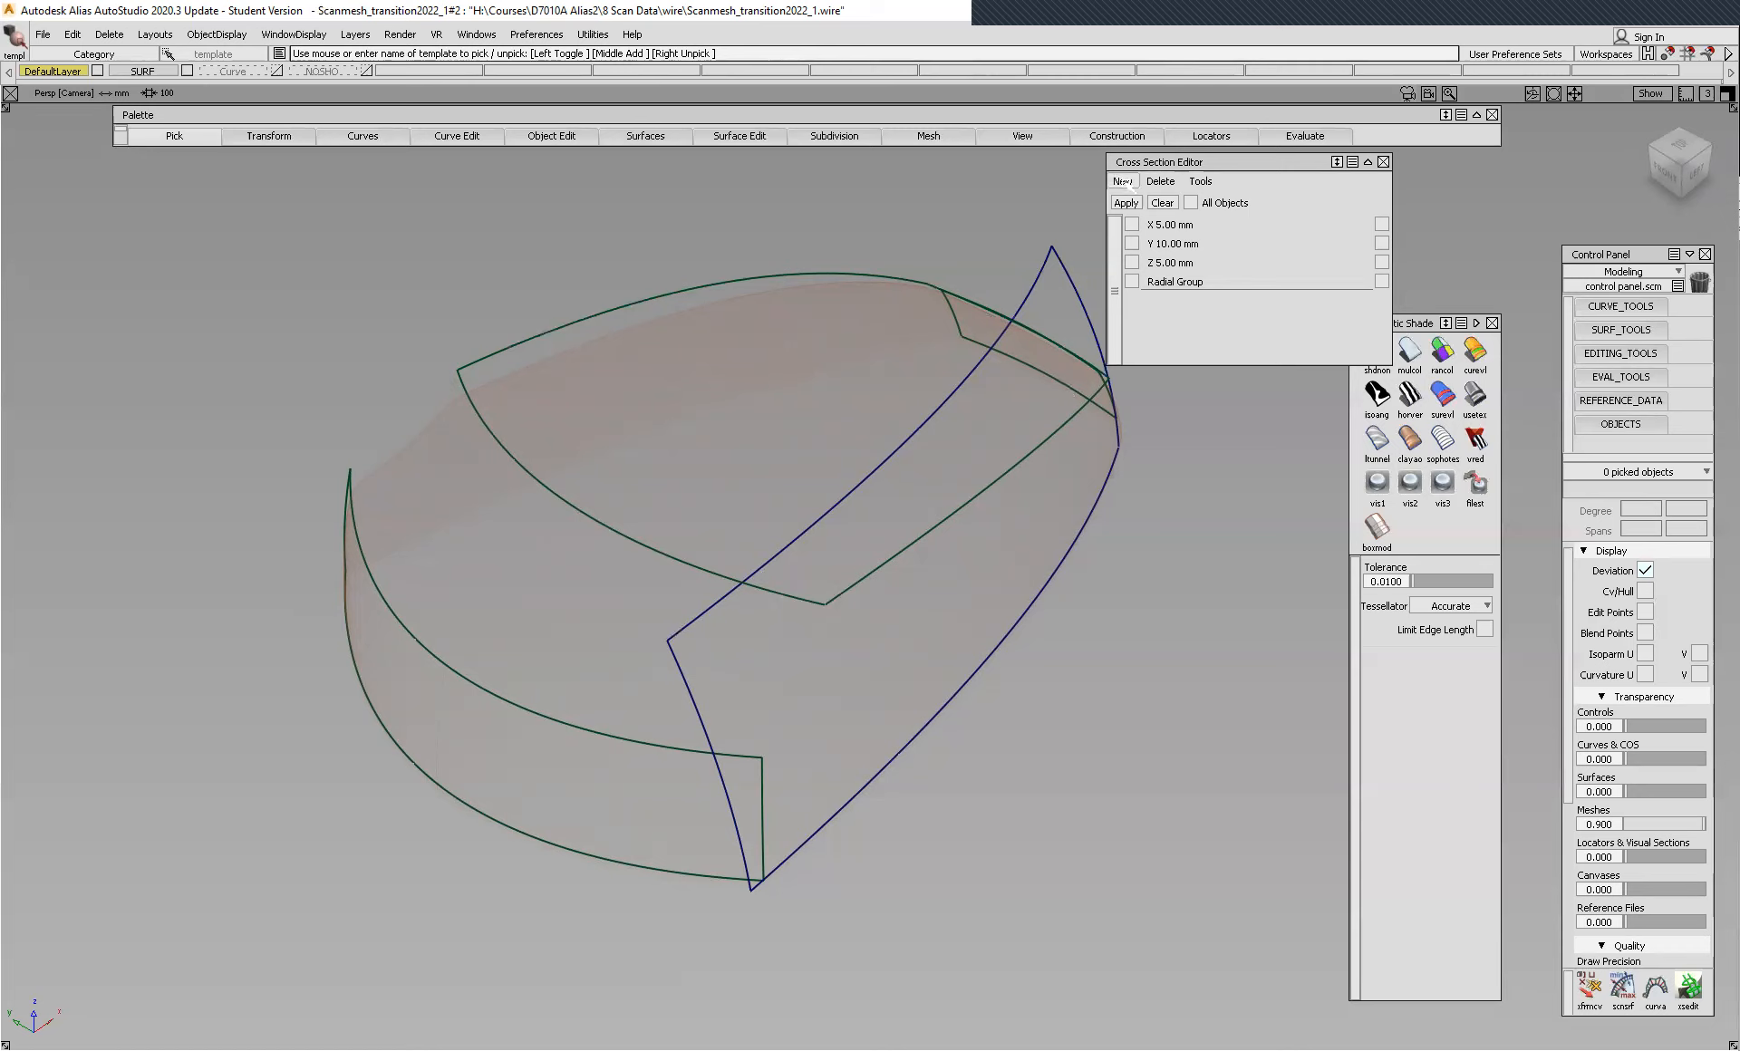
- Create a radial cross-section group with 10 planes along the front edge of the upper surface
click(1124, 182)
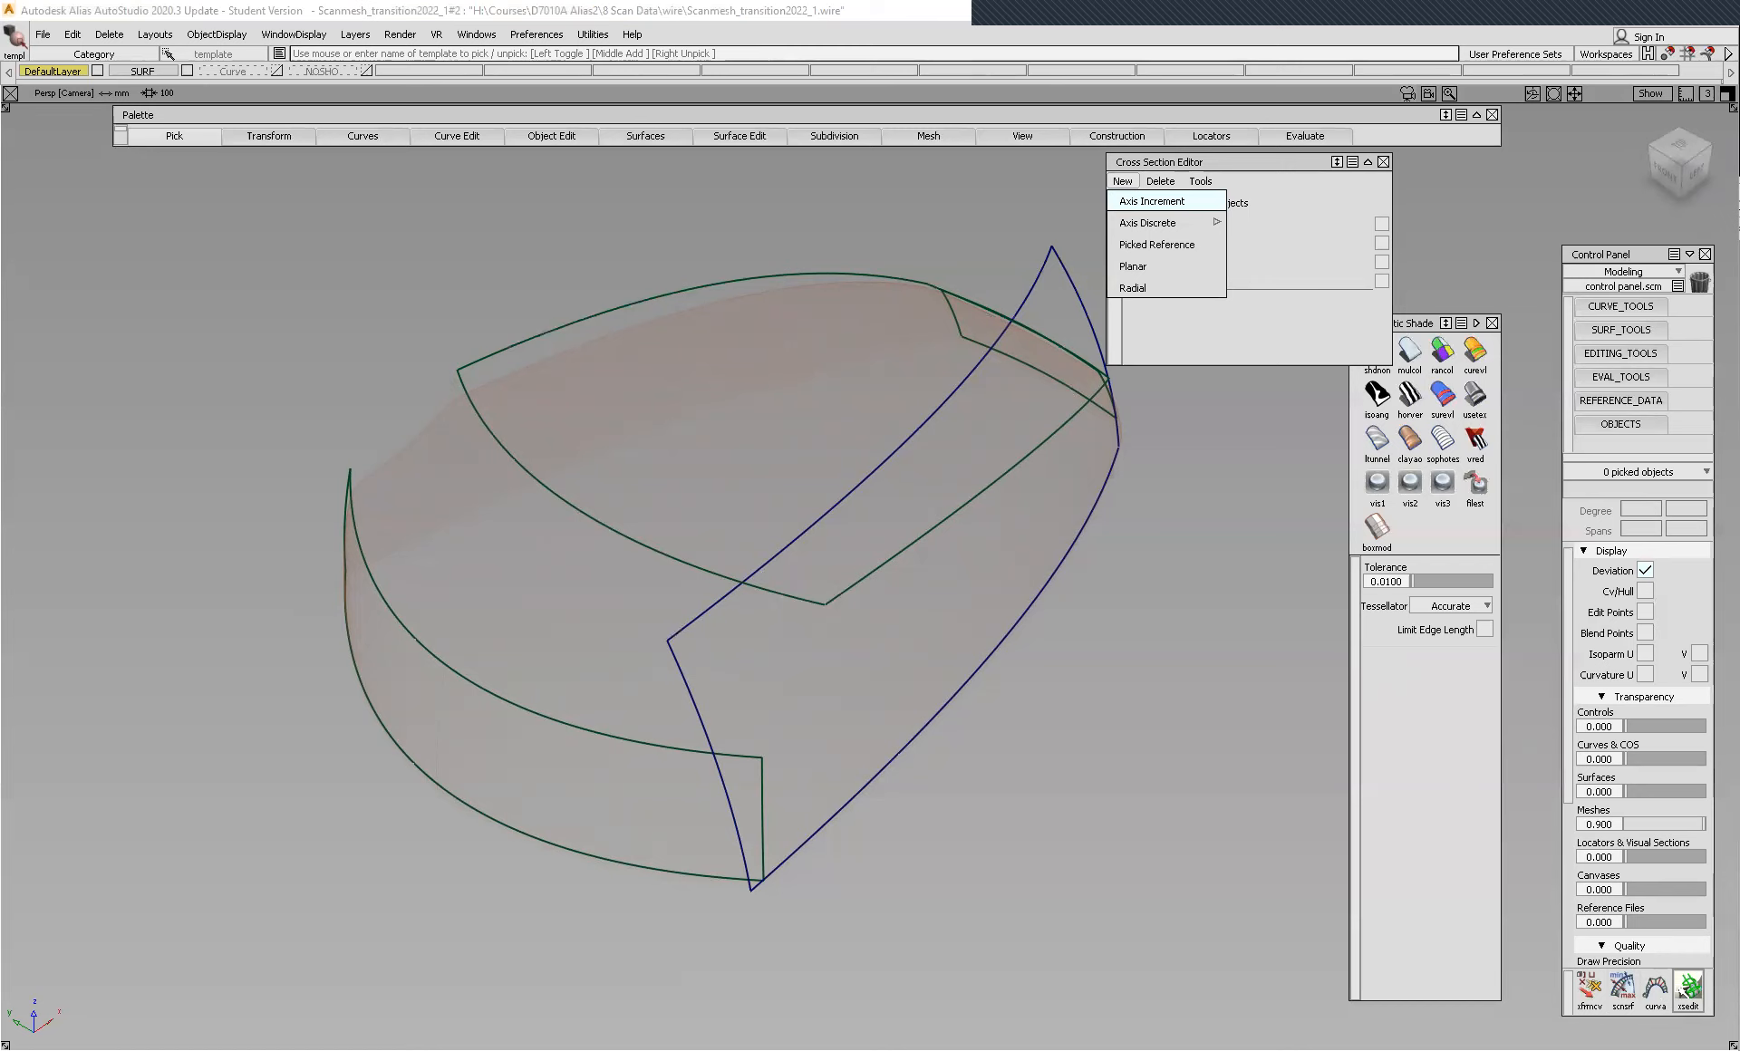
click(1132, 288)
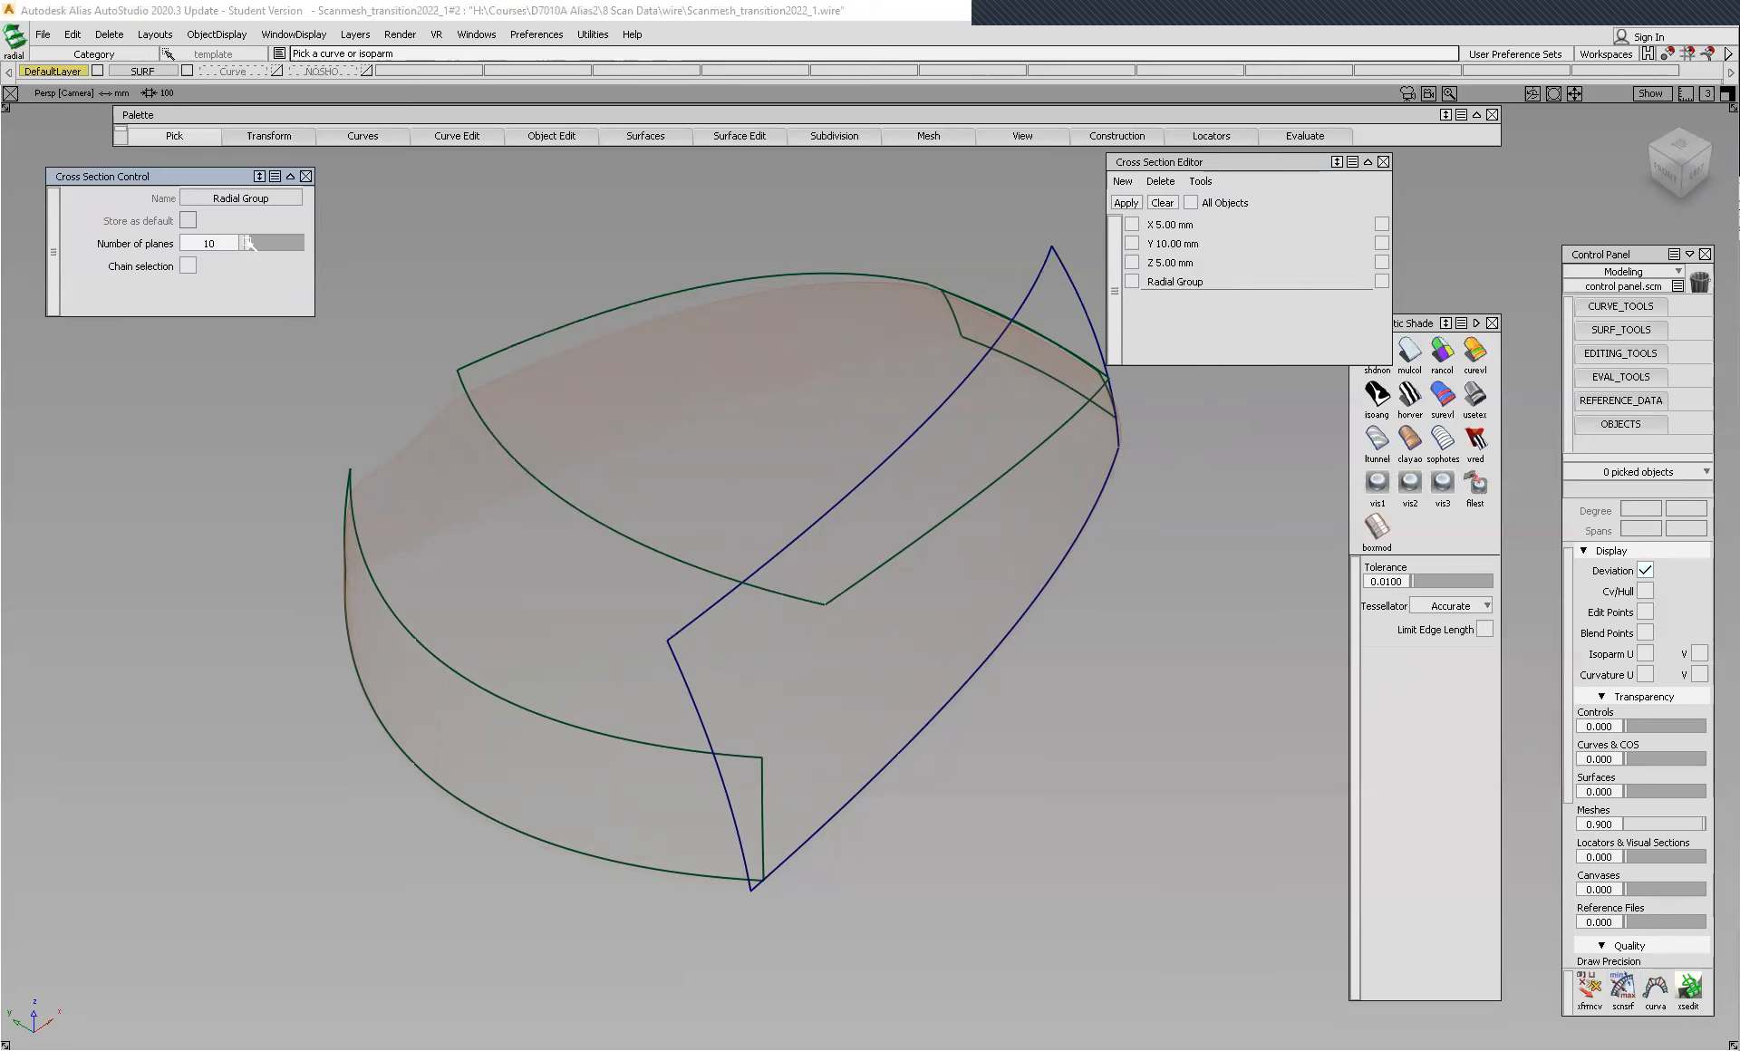
click(533, 476)
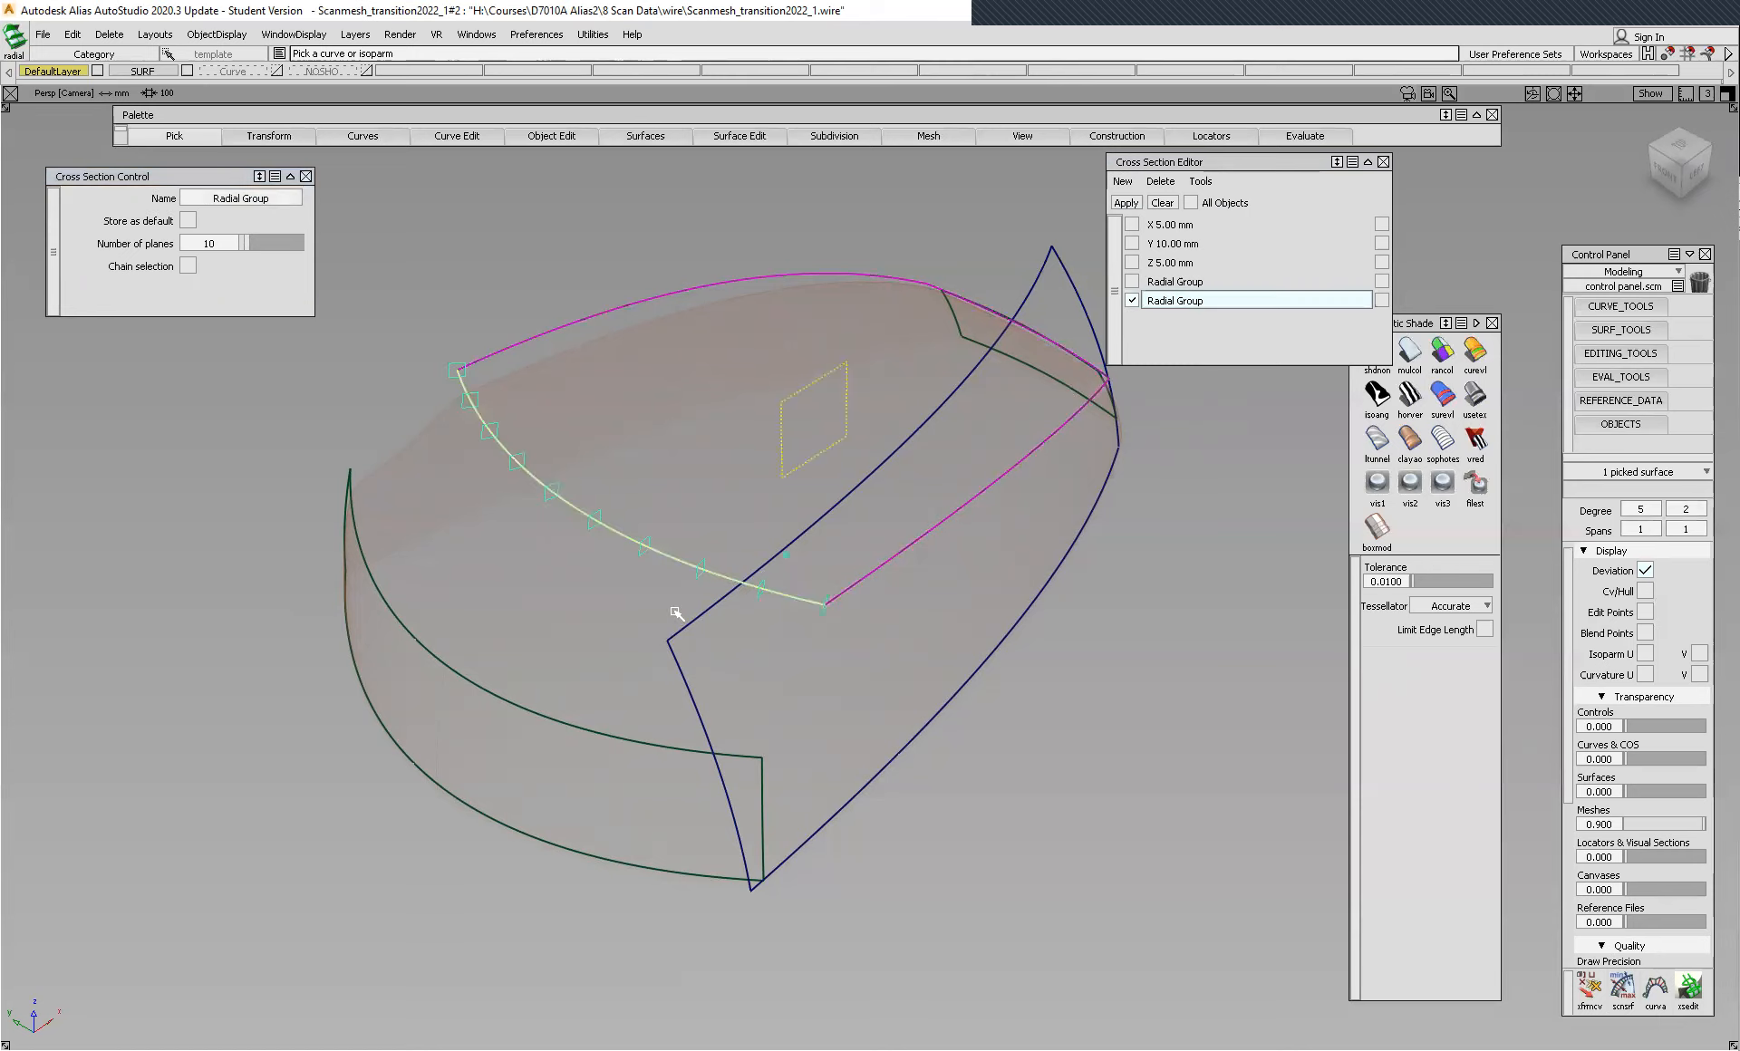
alt+shift+drag(1041, 516, 796, 650)
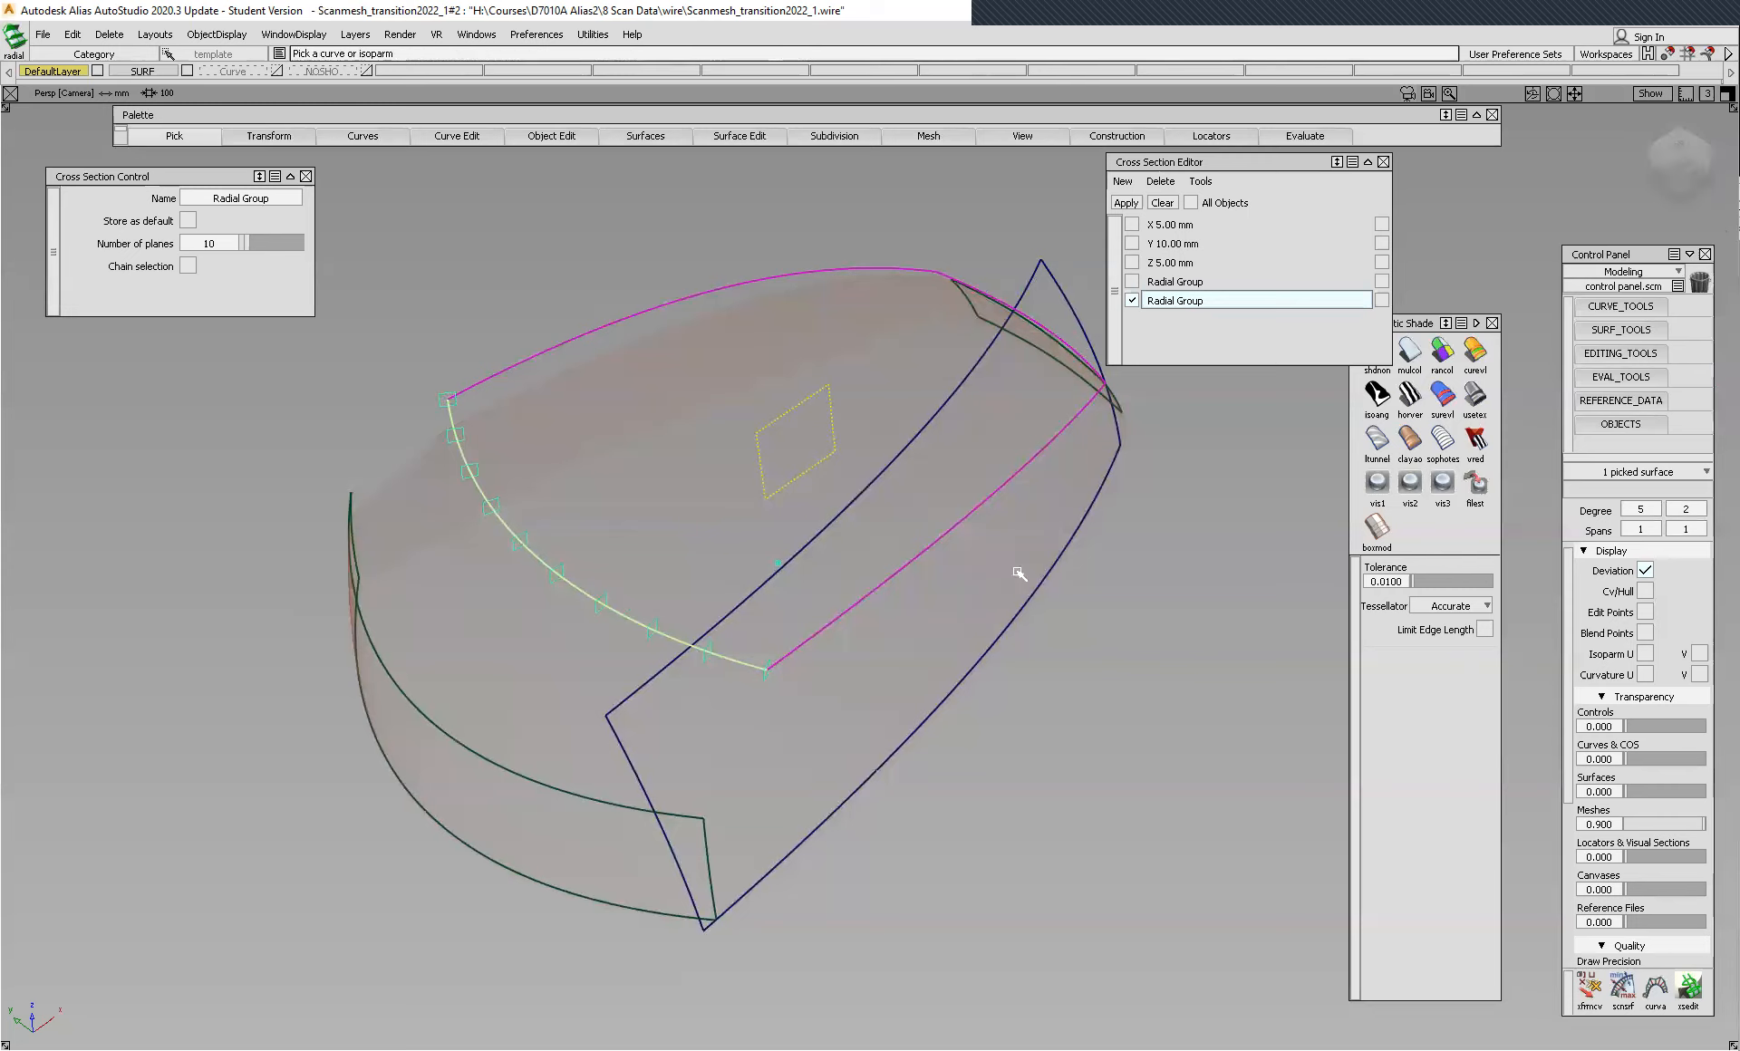
- Pick the scan mesh and apply the new radial cross sections to it
ctrl+shift+drag(1111, 694, 1107, 731)
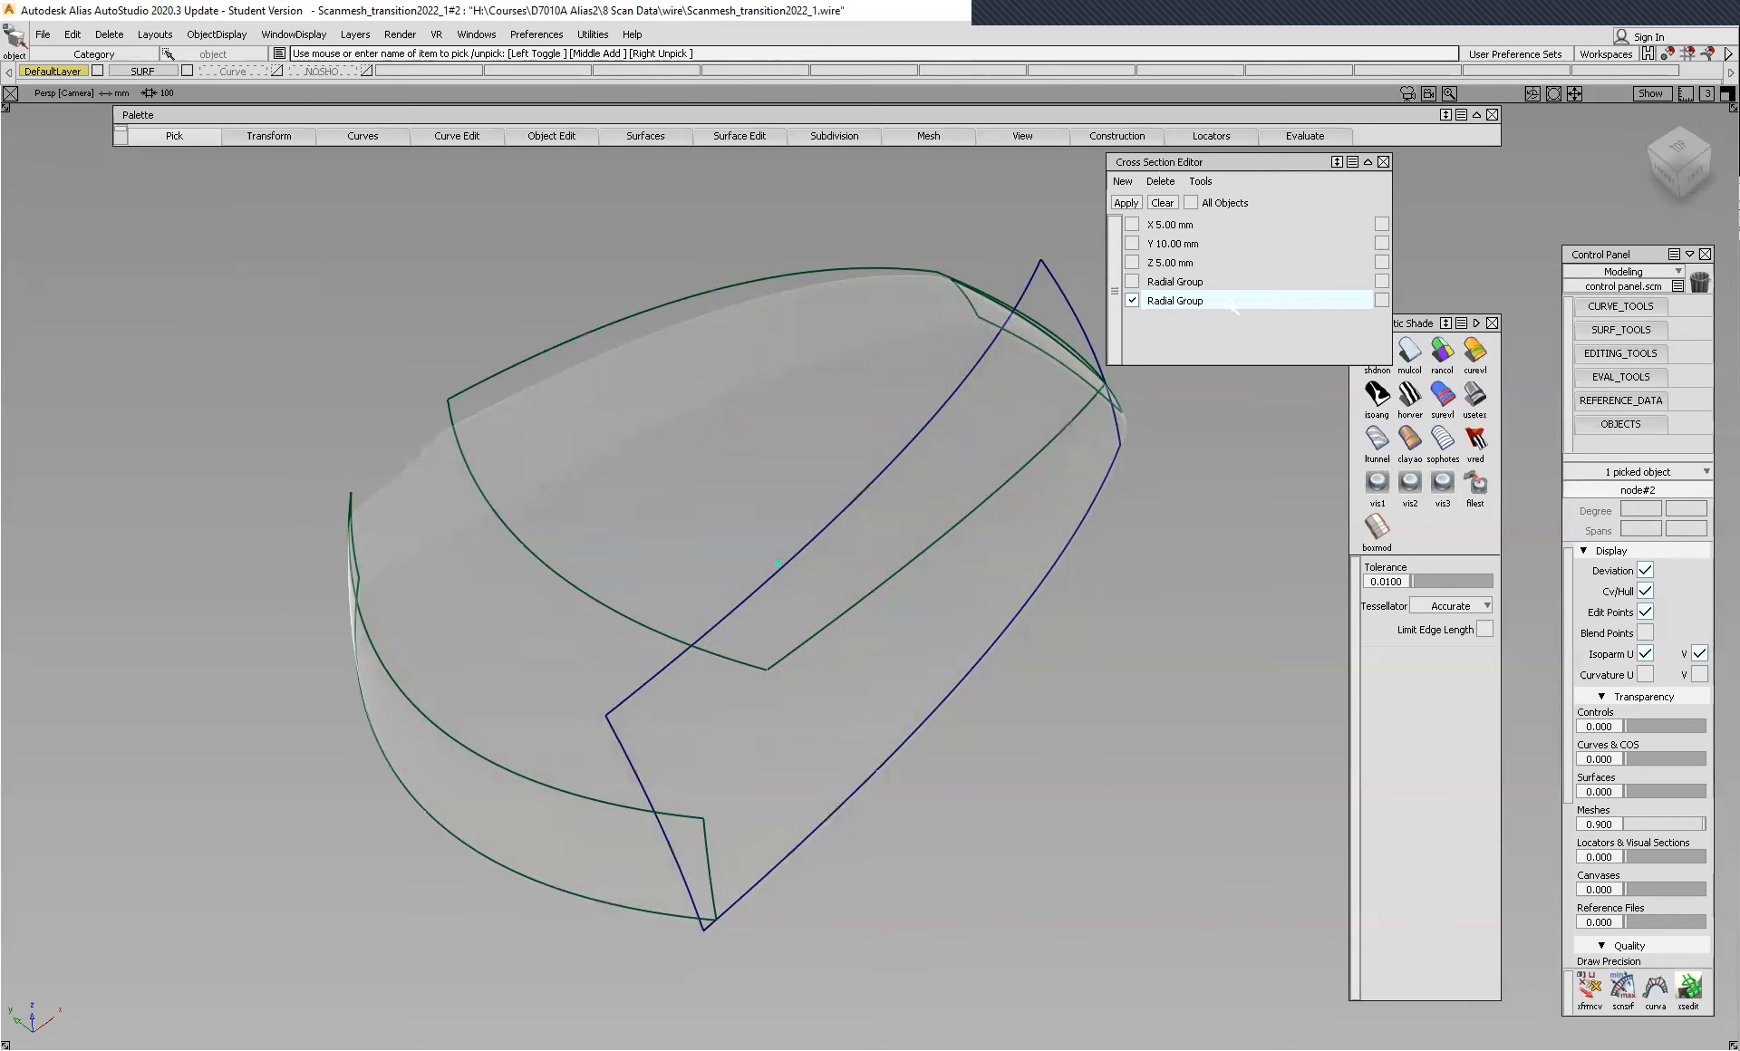
click(1126, 203)
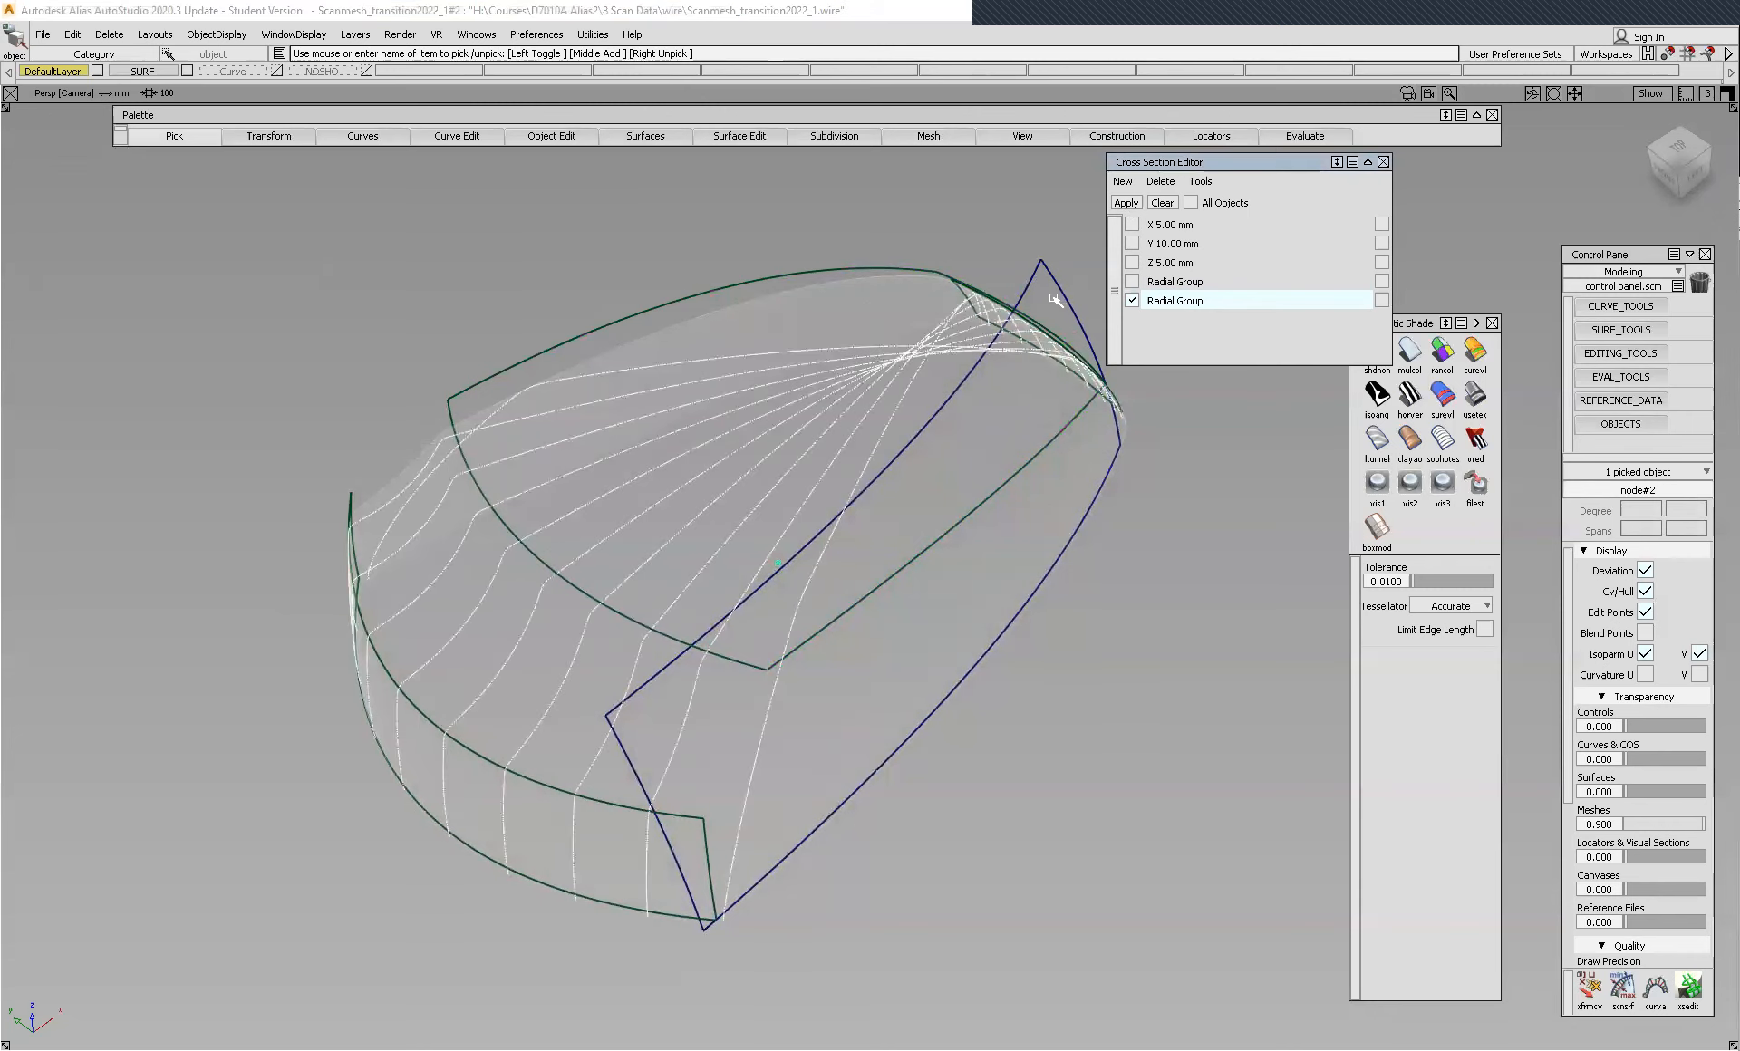
key(shift+alt)
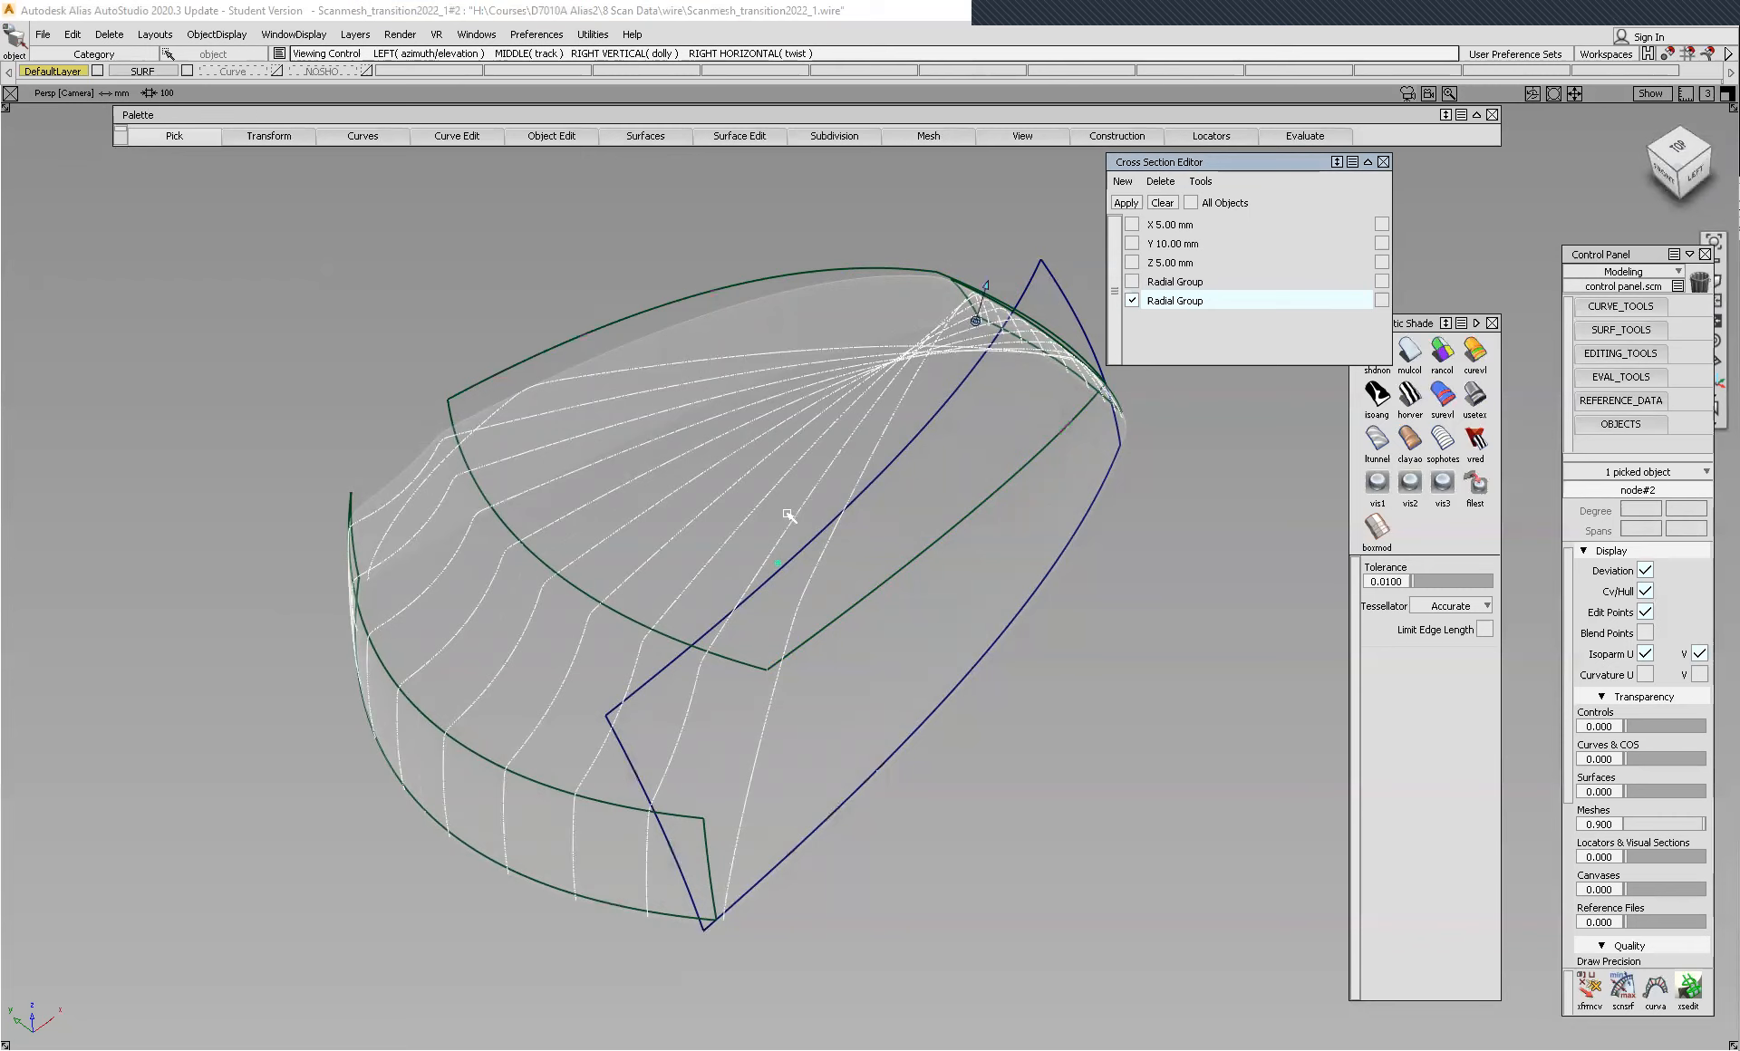
alt+shift+drag(1017, 508, 525, 605)
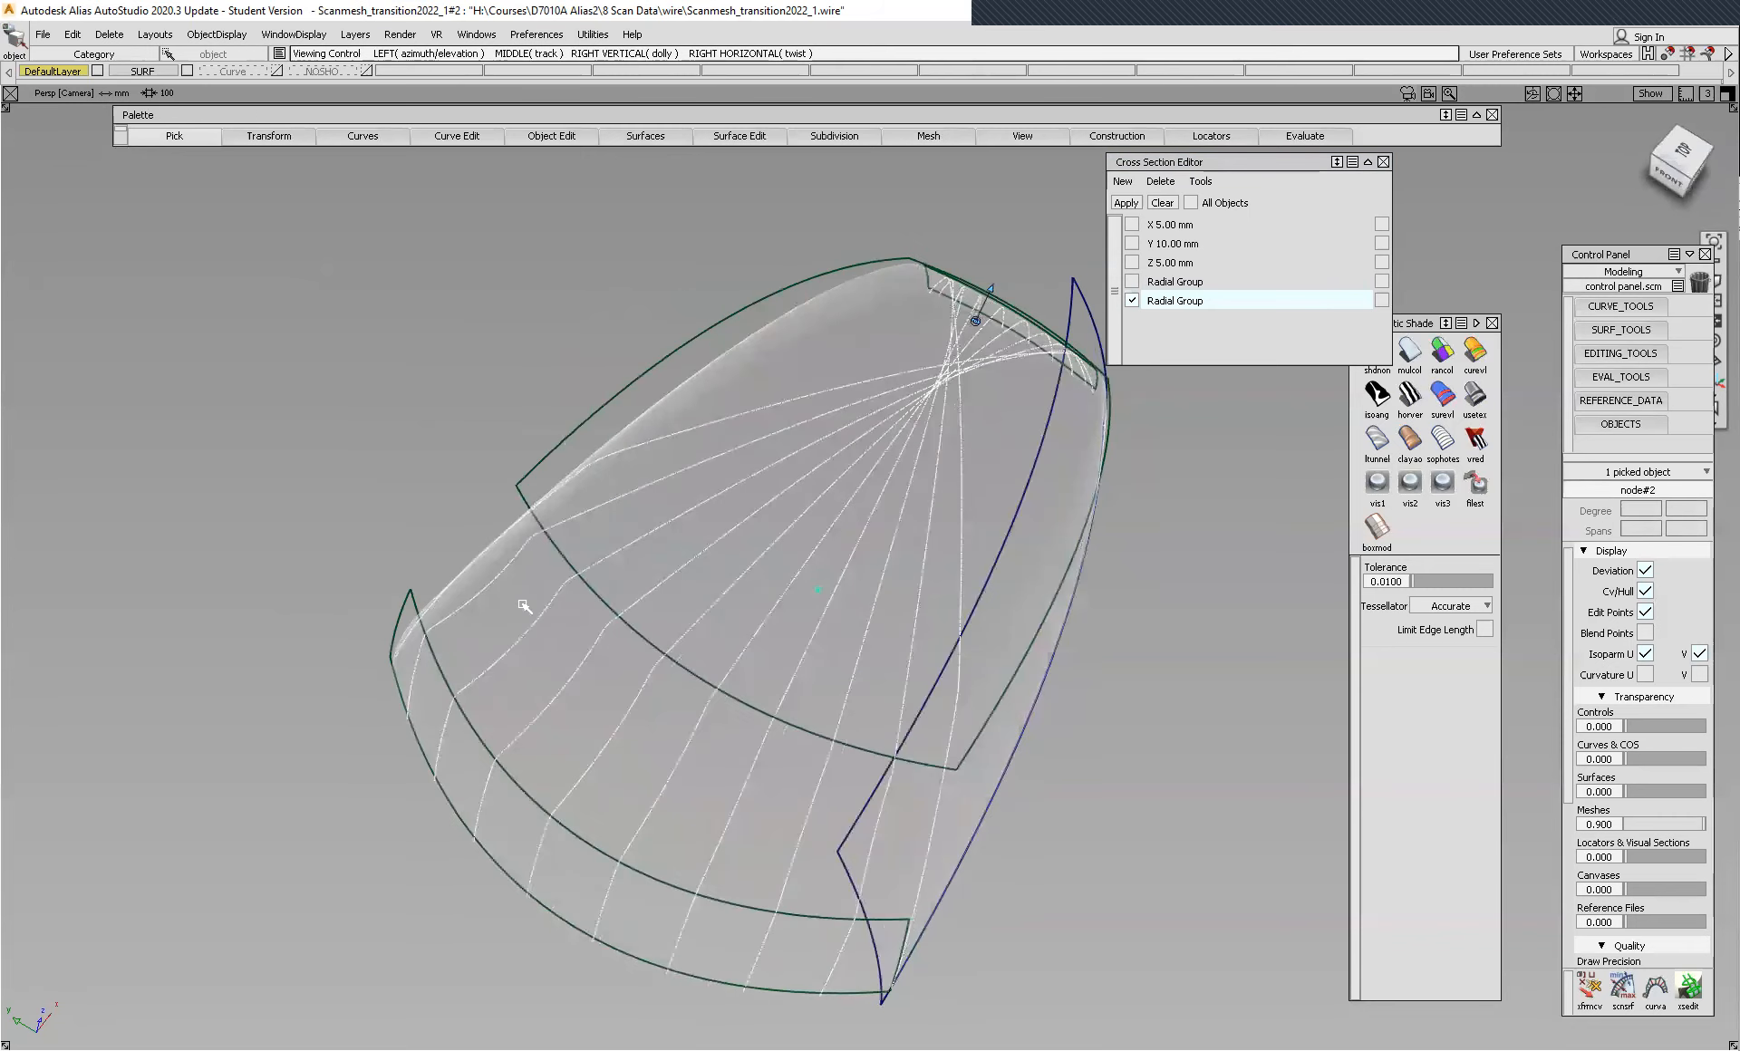
alt+shift+drag(935, 667, 643, 661)
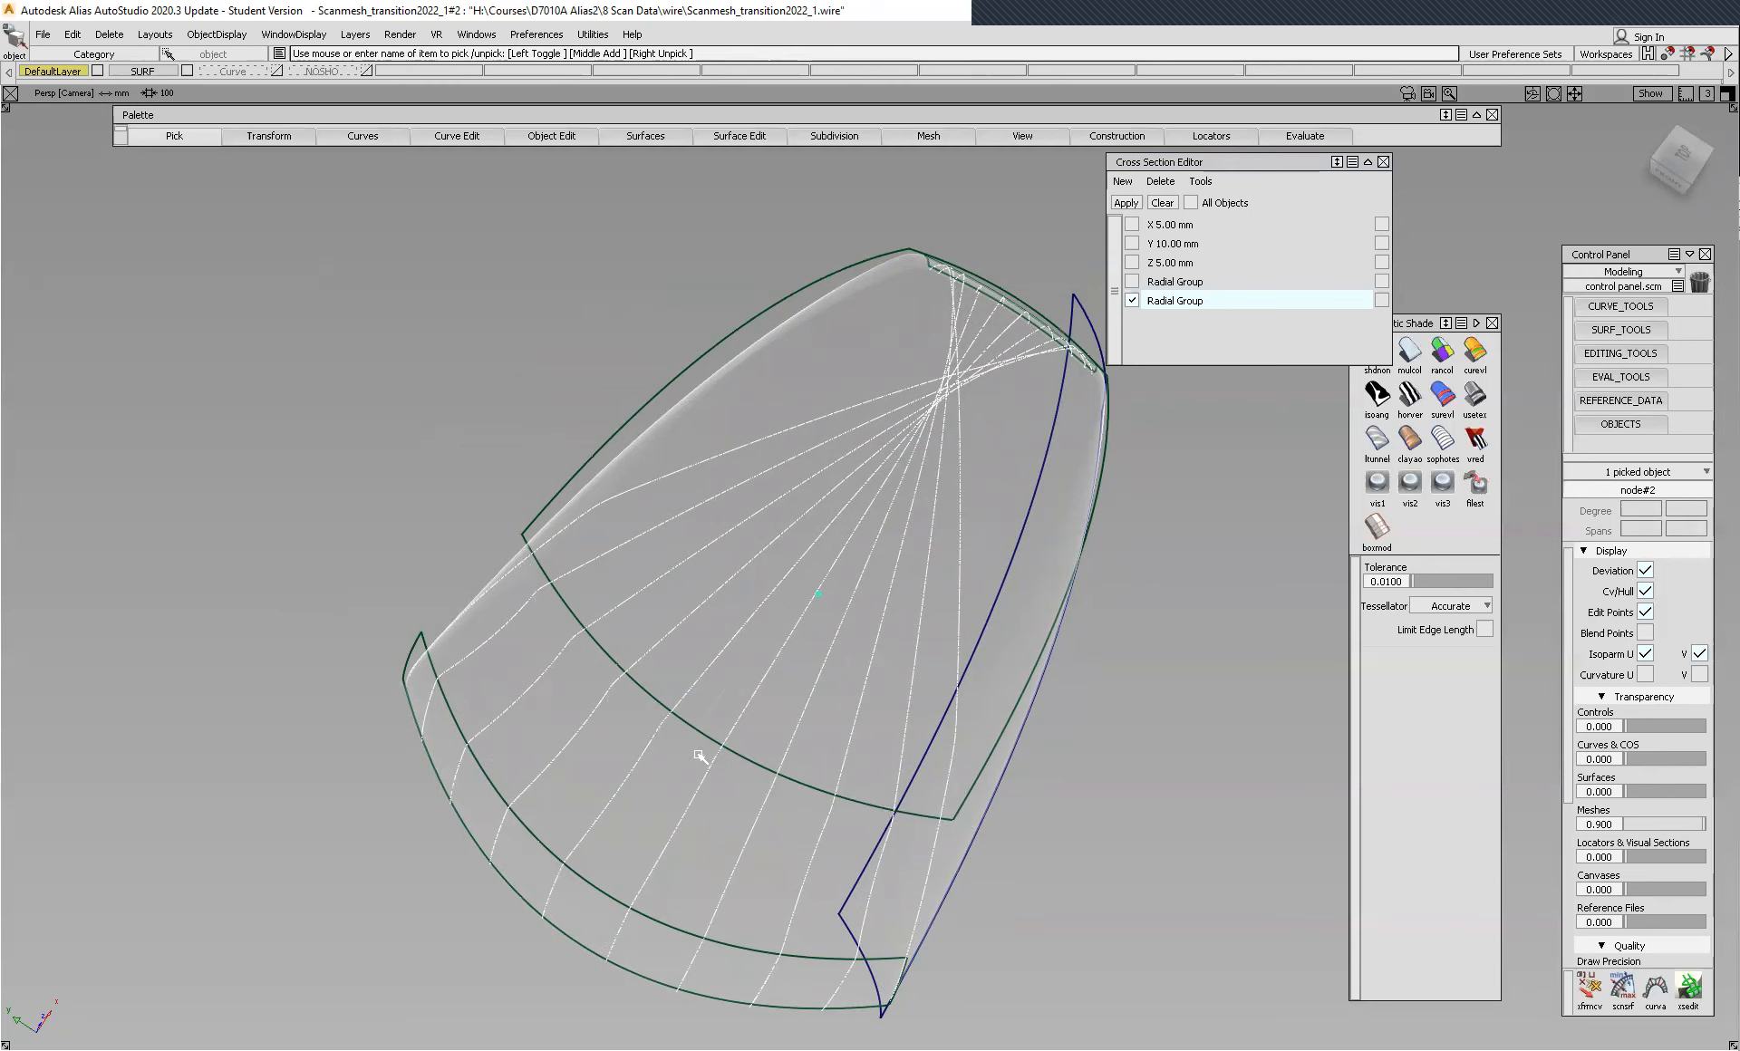
alt+shift+drag(1015, 526, 961, 453)
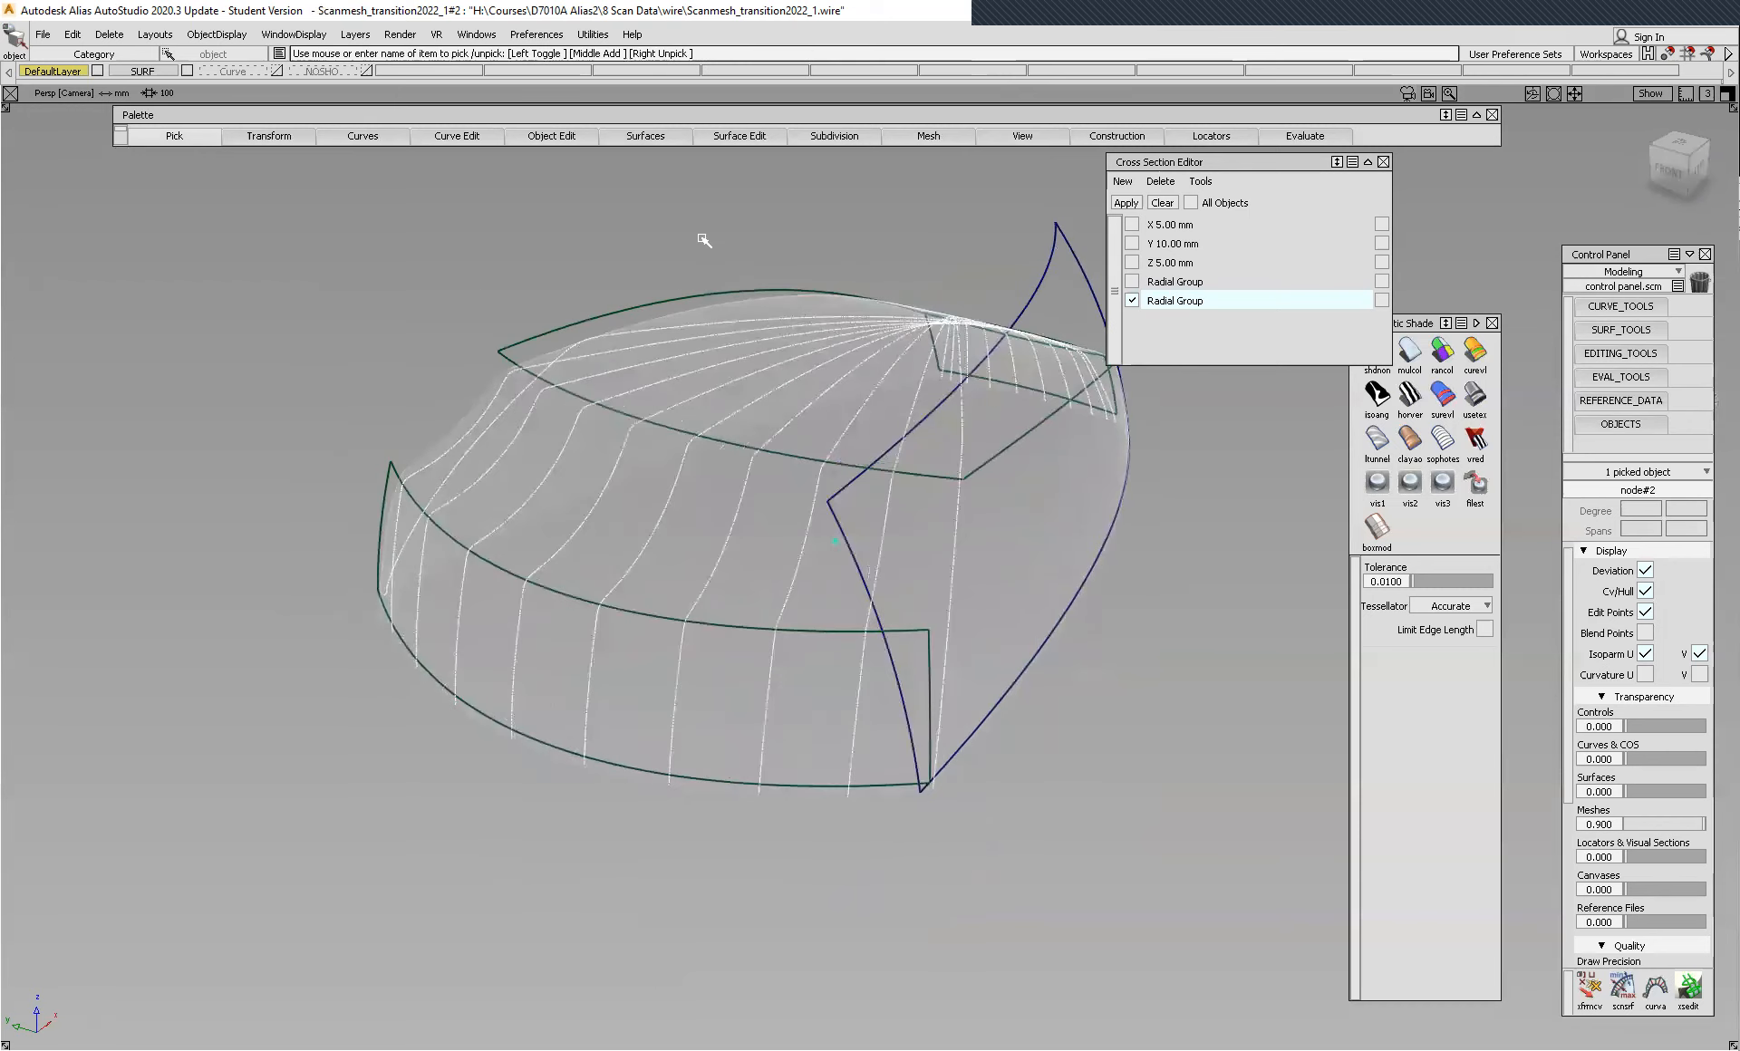
- Start Fit Curve and examine the mesh's transition band with curvature evaluation shading, switching the shading off again
click(456, 135)
click(462, 260)
alt+shift+drag(769, 505, 1042, 643)
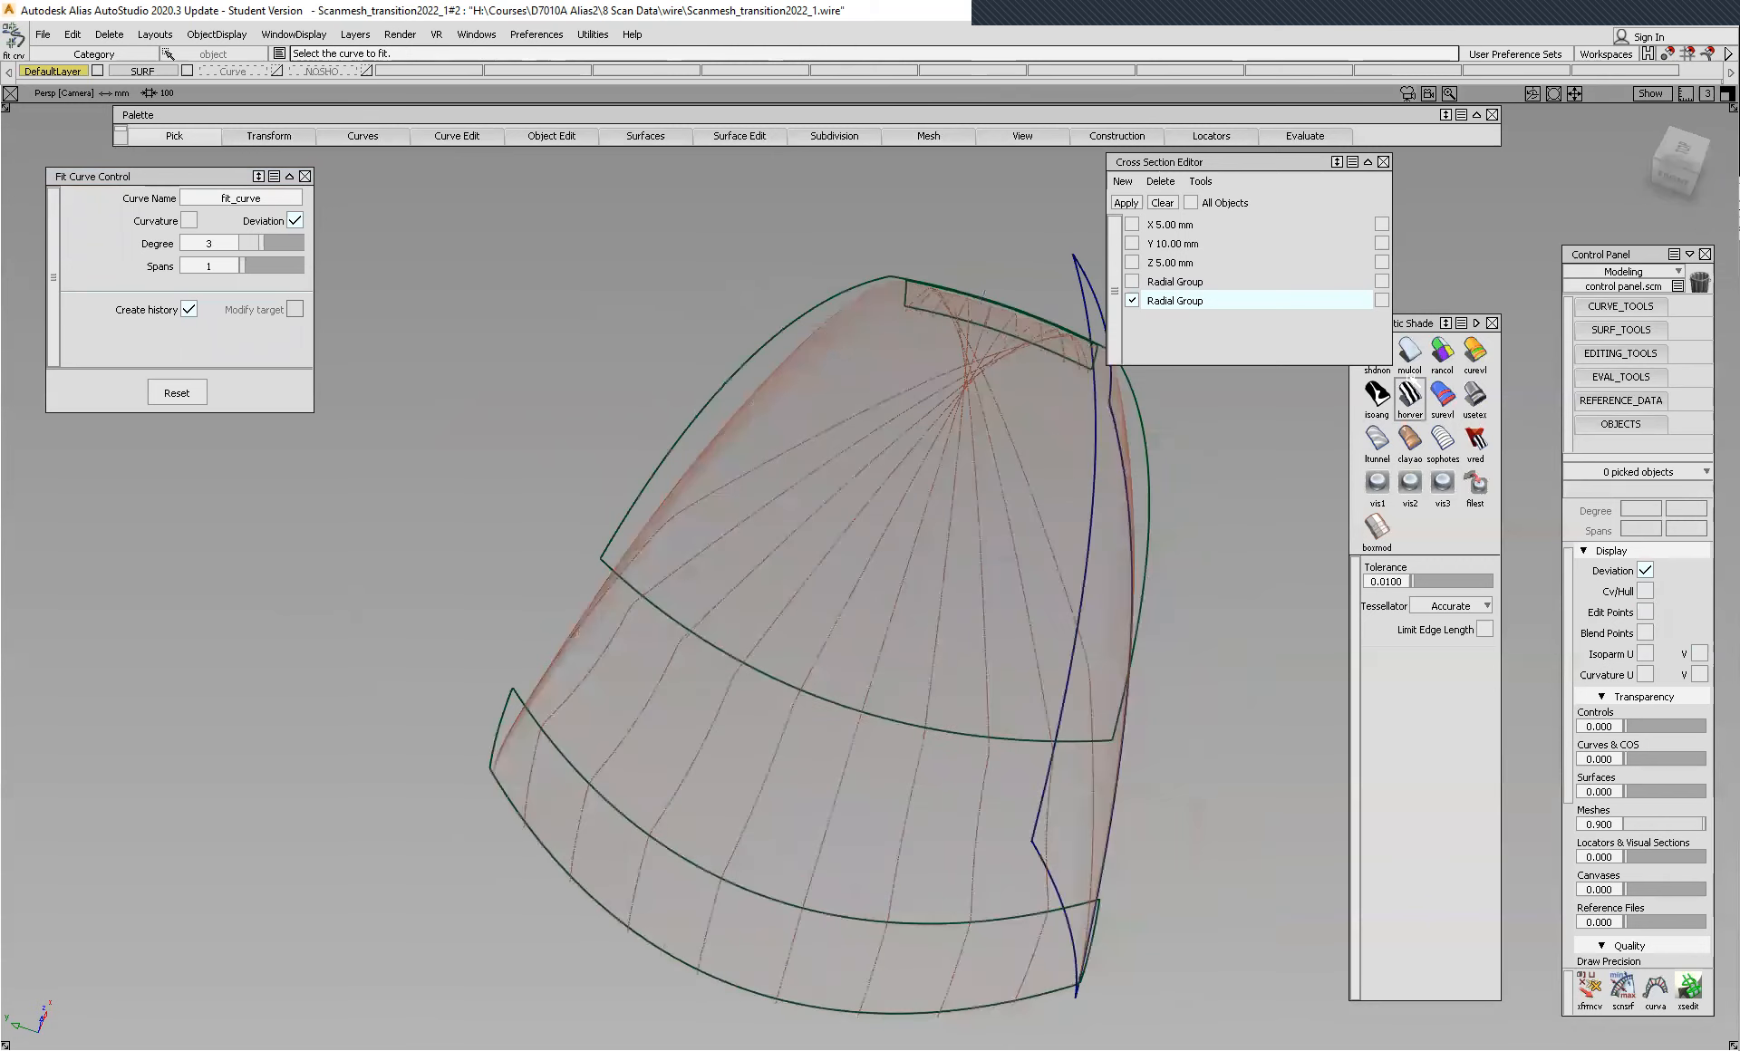
click(1475, 353)
alt+shift+drag(969, 563, 727, 549)
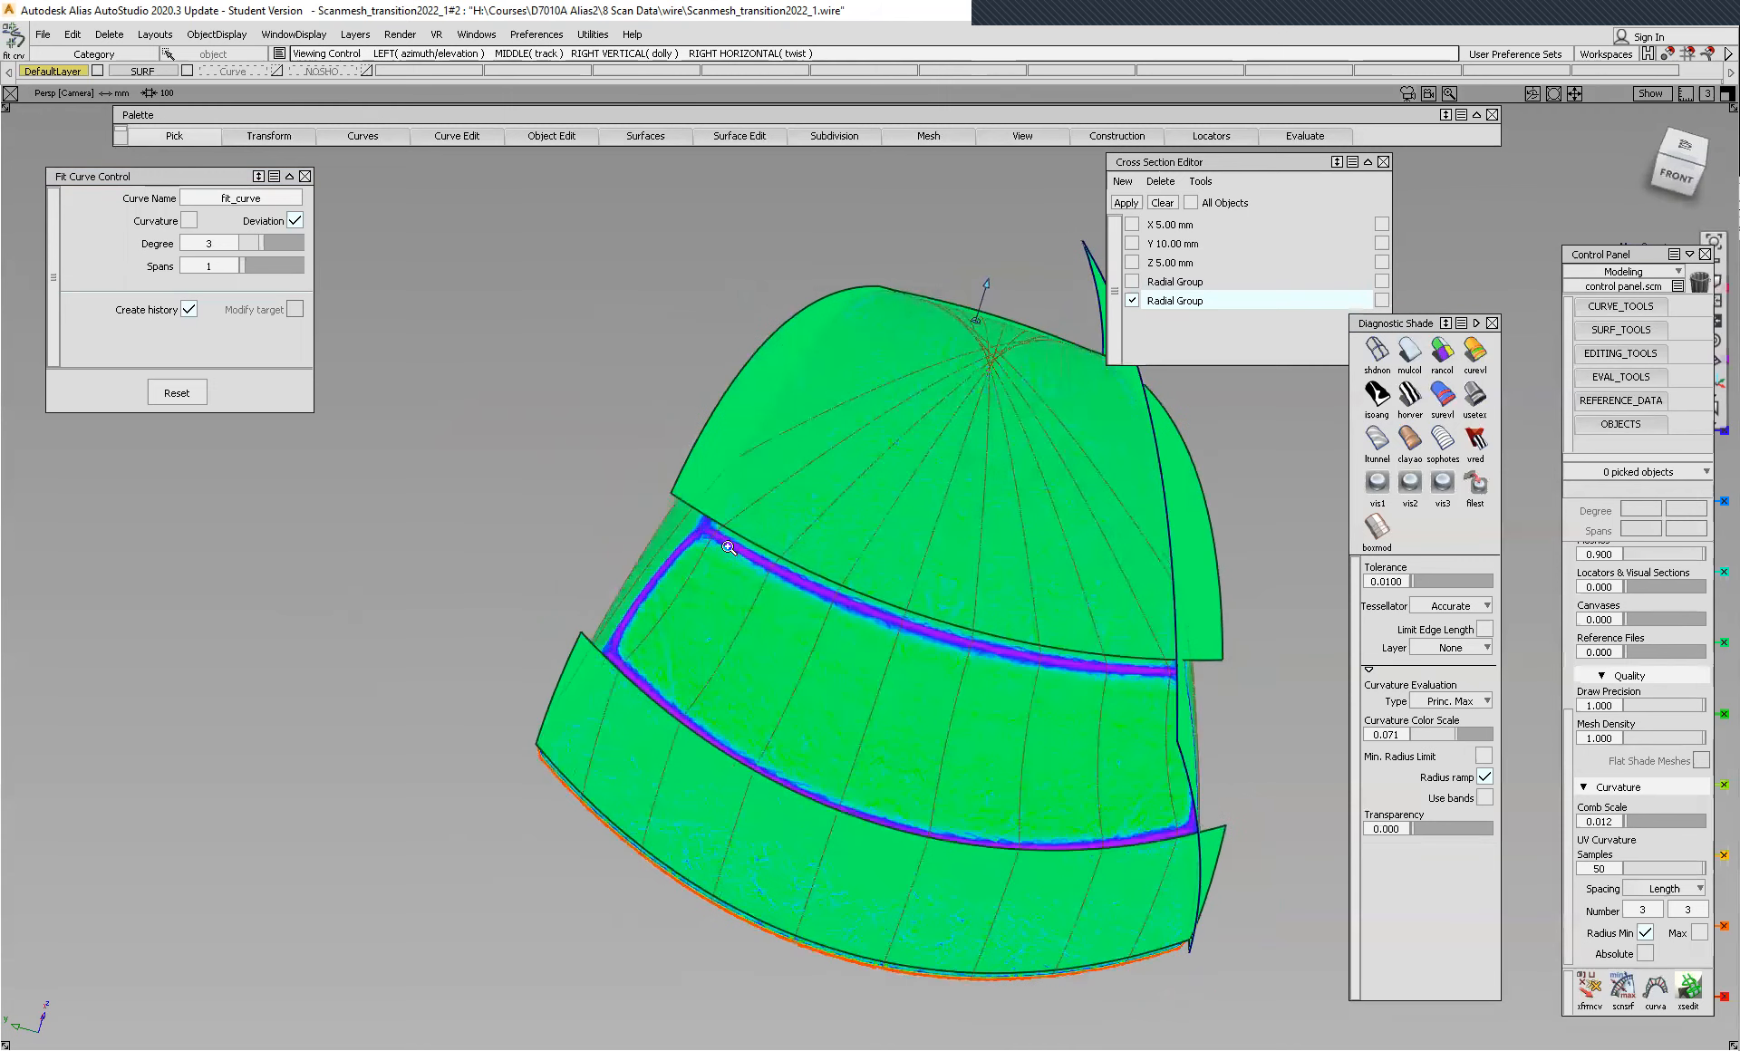
scroll(727, 549, up, 3)
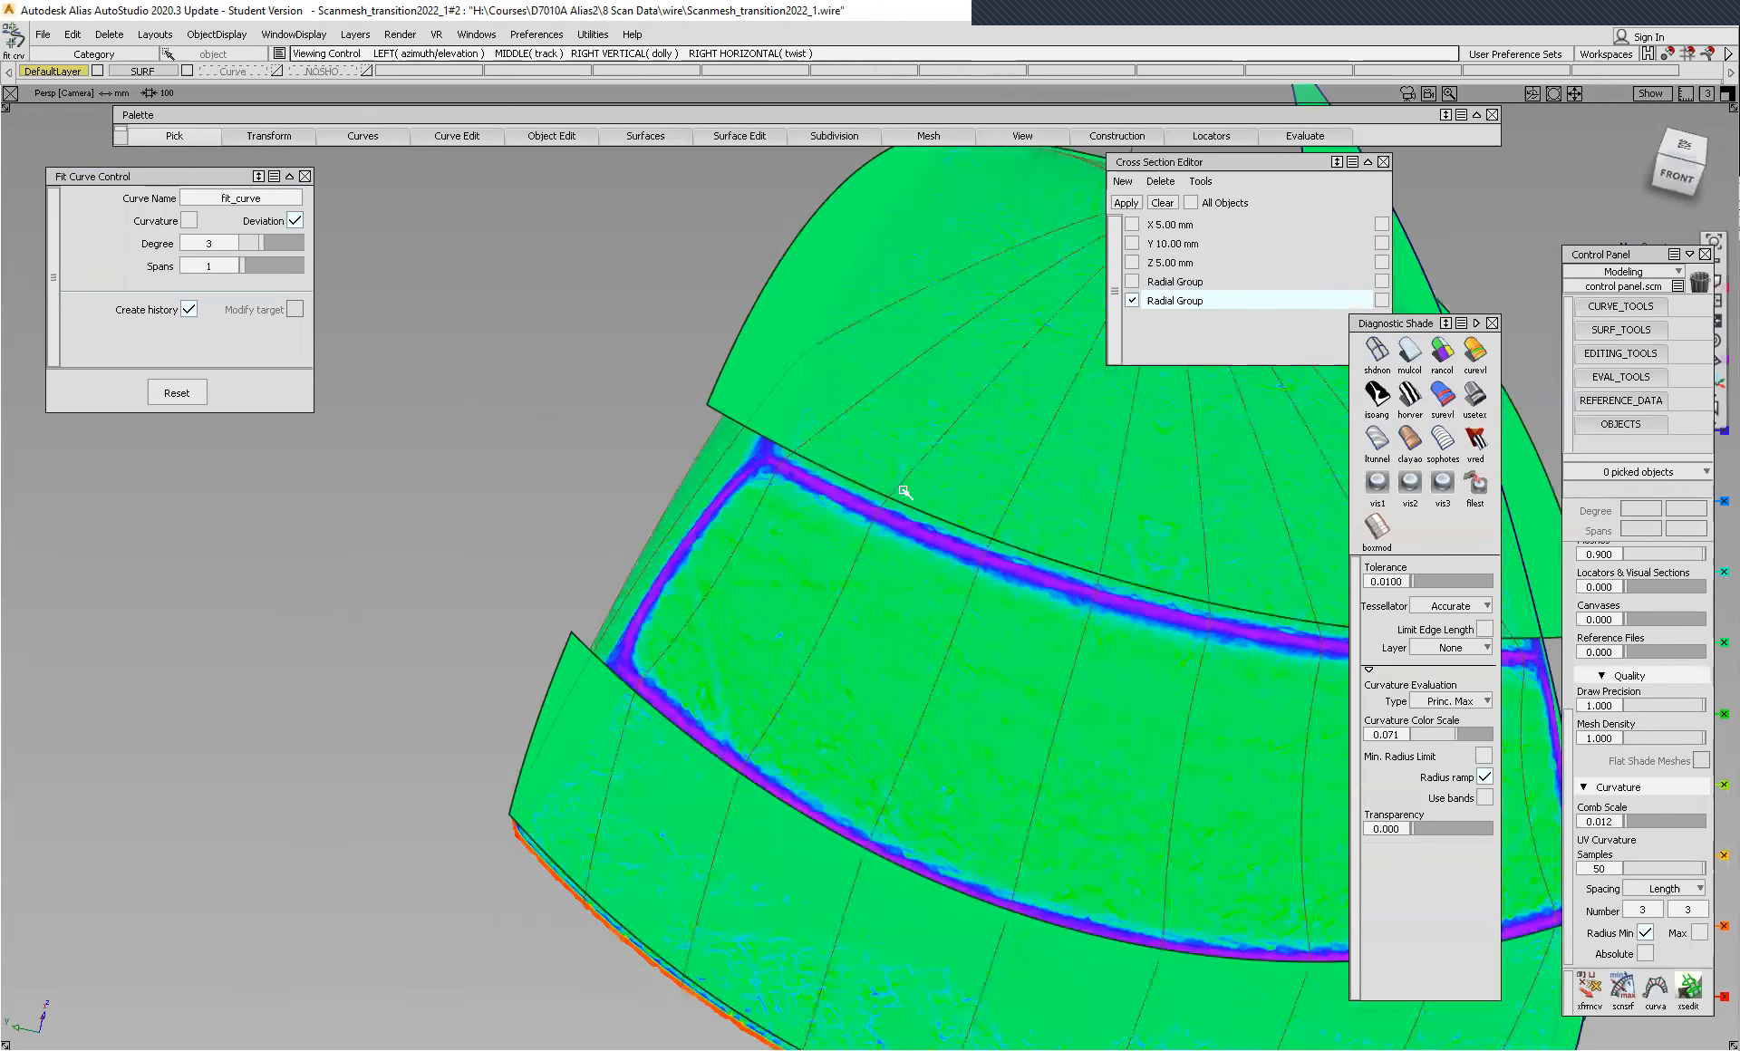
alt+shift+drag(903, 489, 846, 551)
scroll(839, 571, up, 3)
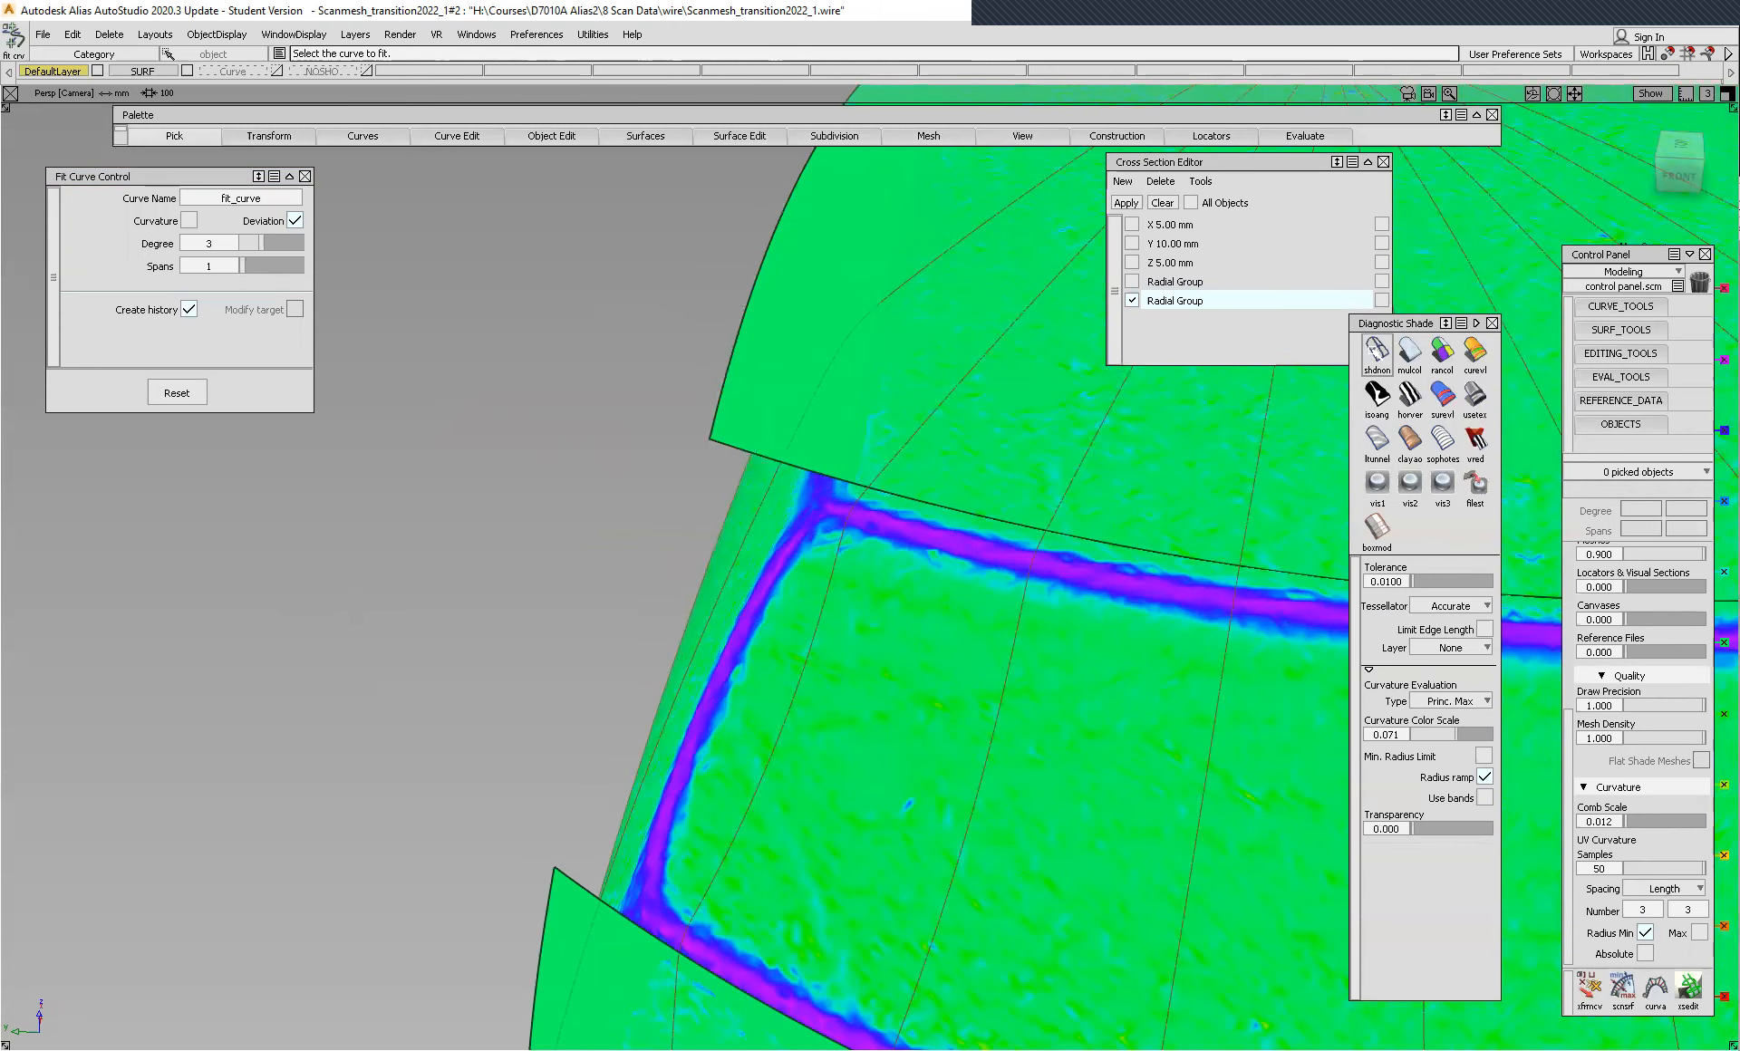
click(1376, 351)
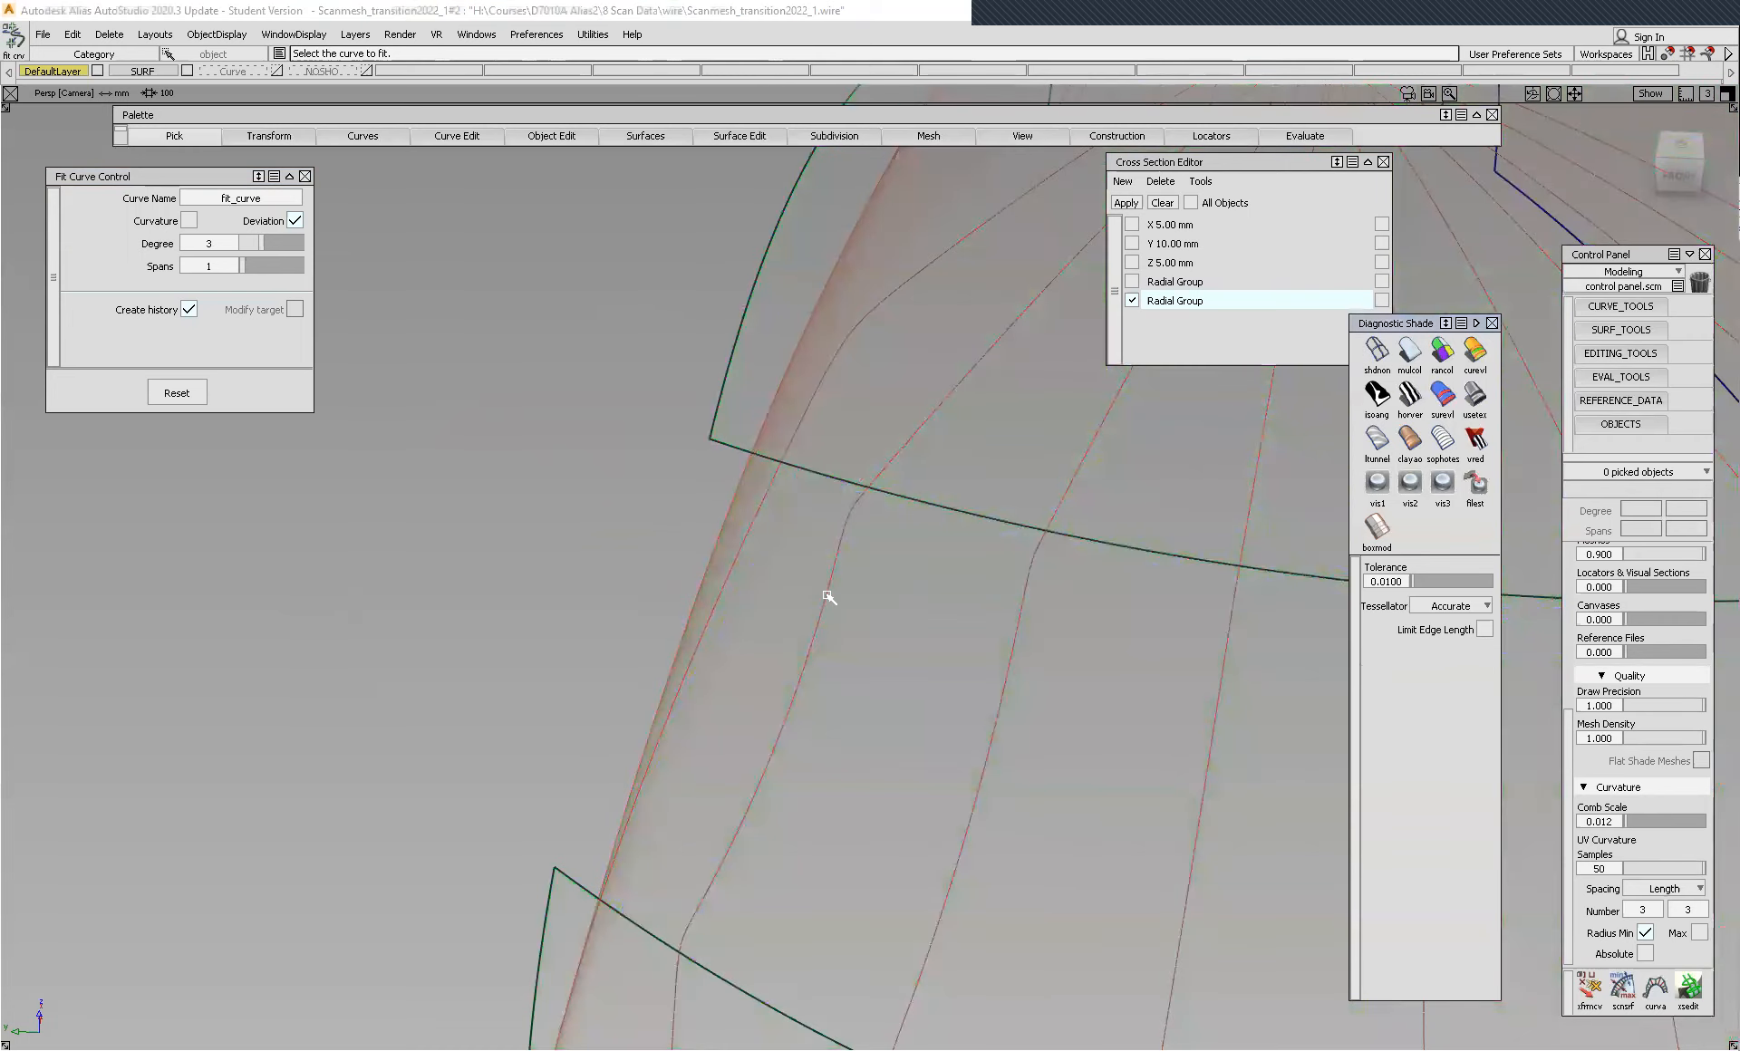
- Fit a degree 3, single-span curve to a radial section near the mesh's side, shortening its range to the transition between the blends
click(827, 596)
alt+shift+right_drag(817, 440, 814, 517)
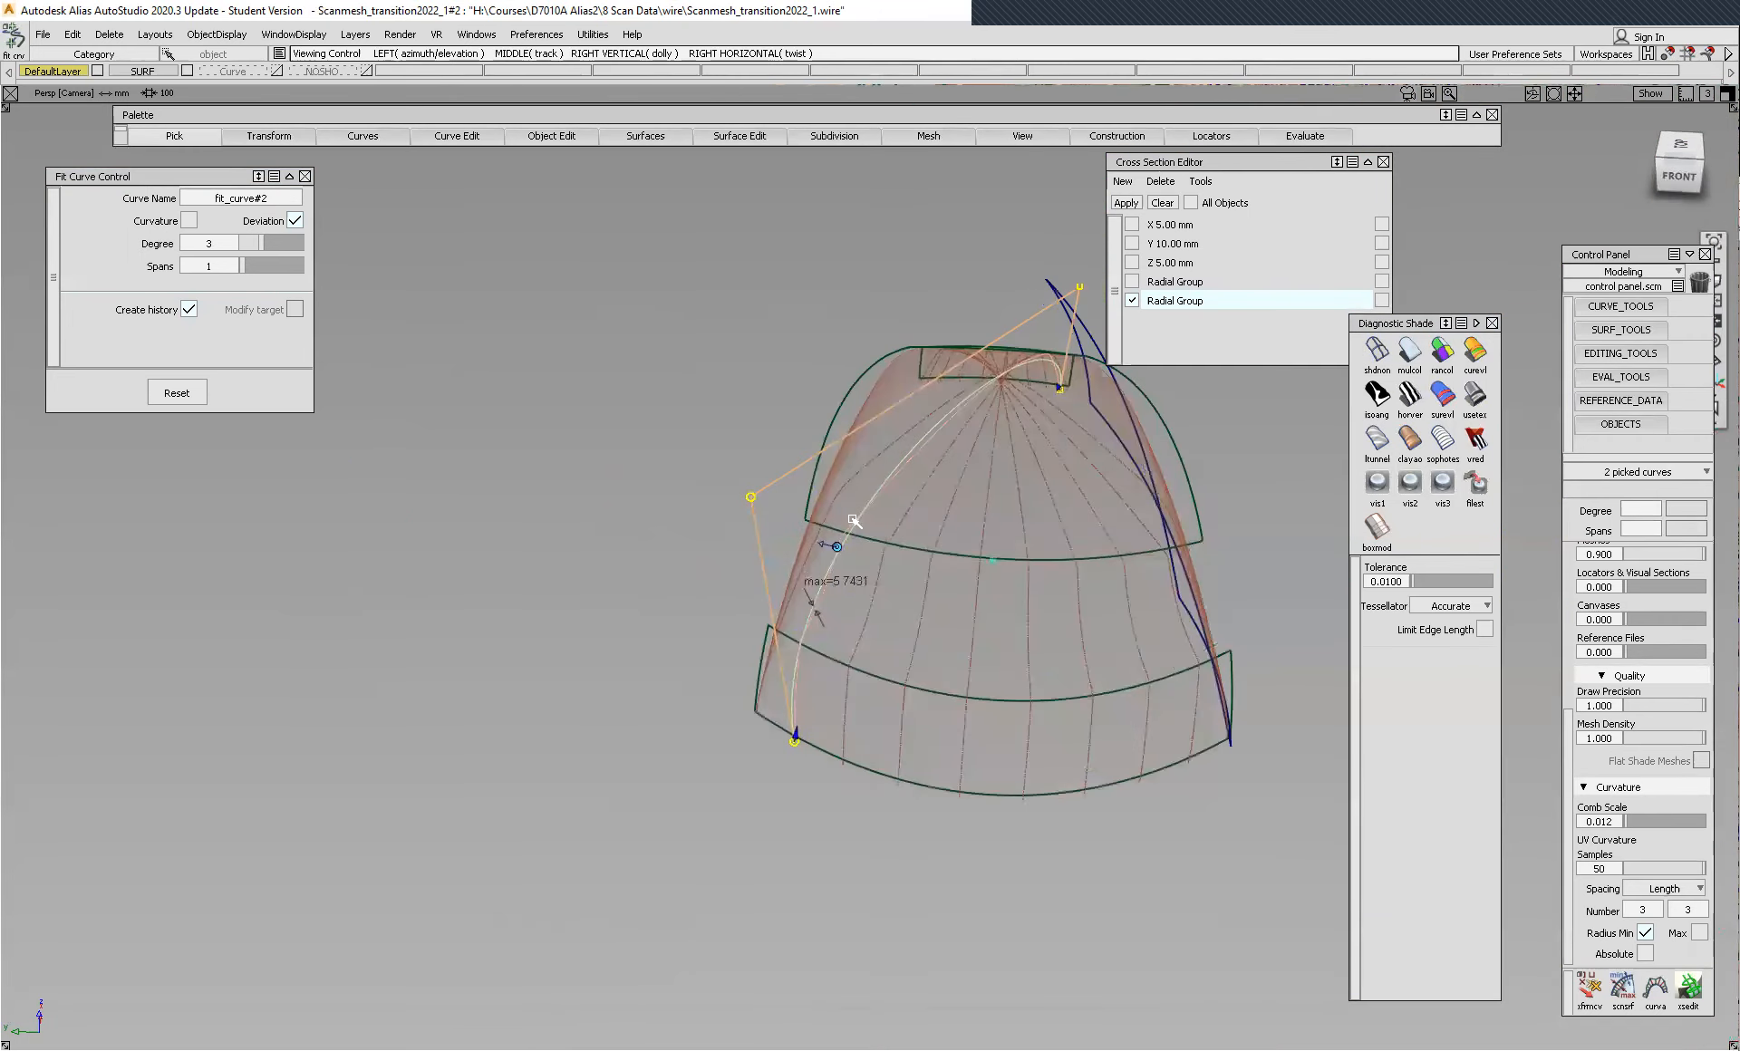
drag(797, 734, 826, 625)
drag(1060, 386, 872, 570)
alt+shift+right_drag(890, 632, 812, 531)
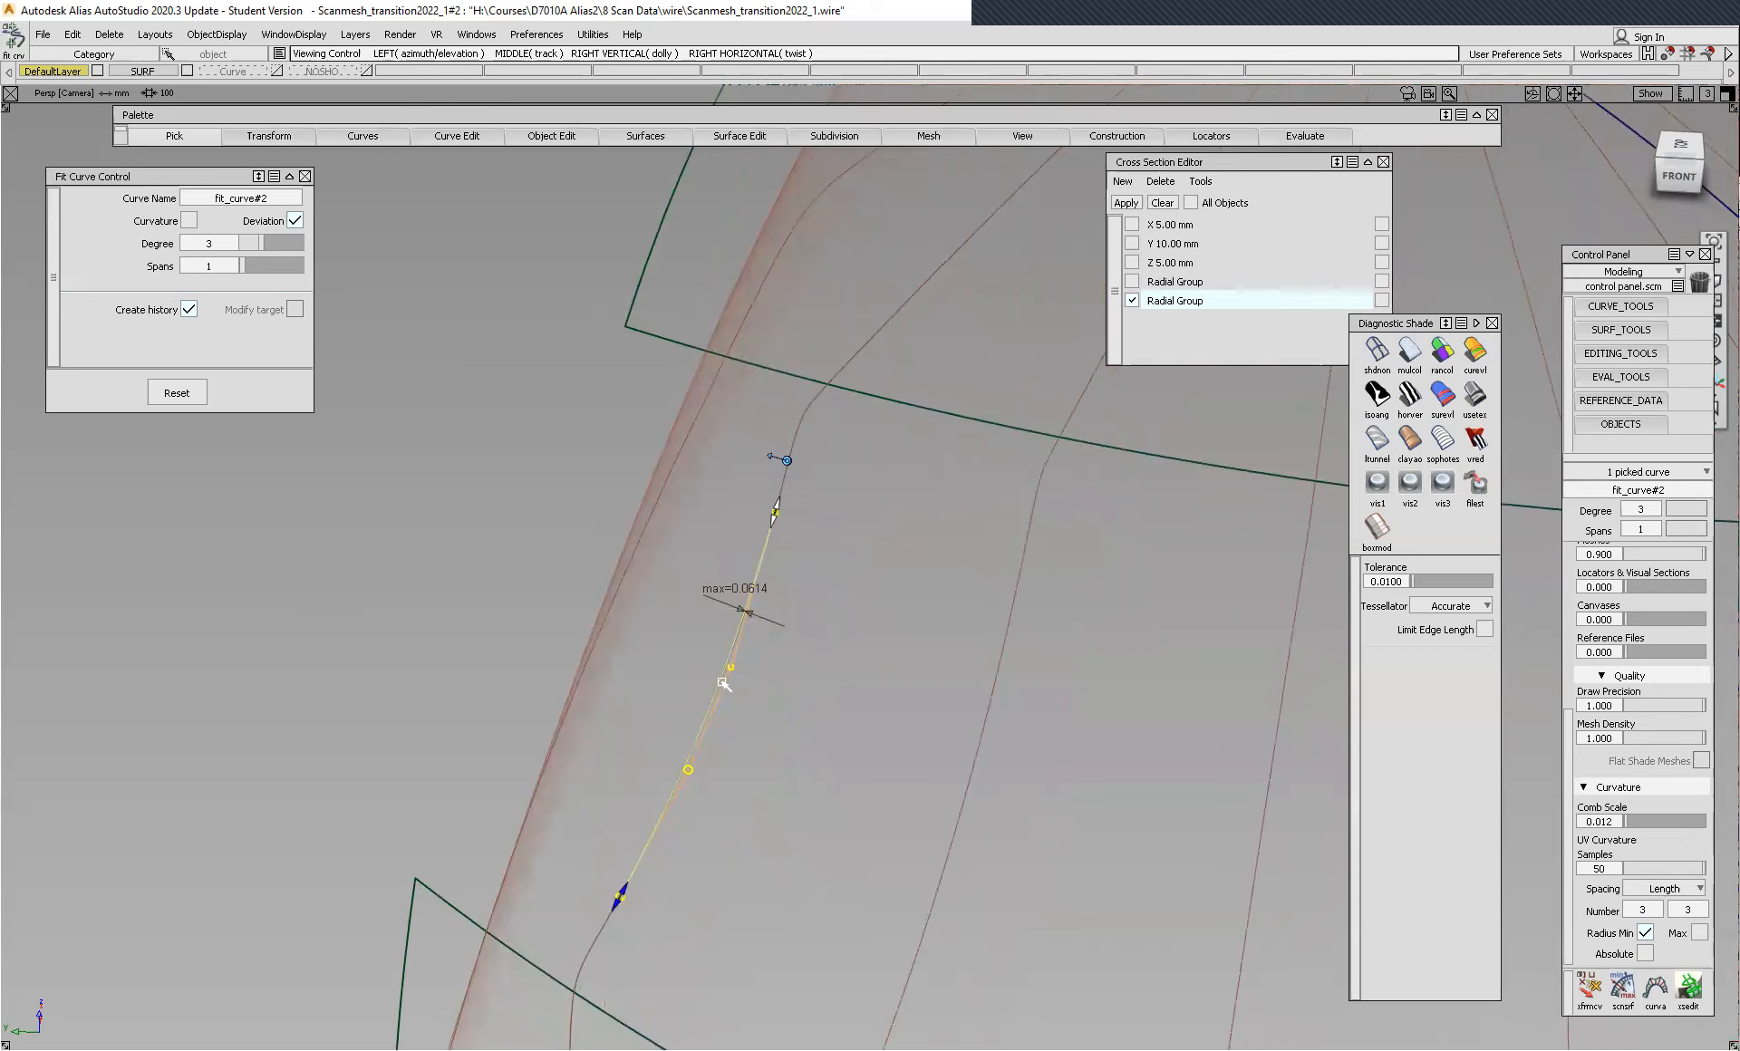
click(730, 646)
alt+shift+drag(1006, 813, 910, 639)
drag(464, 599, 432, 598)
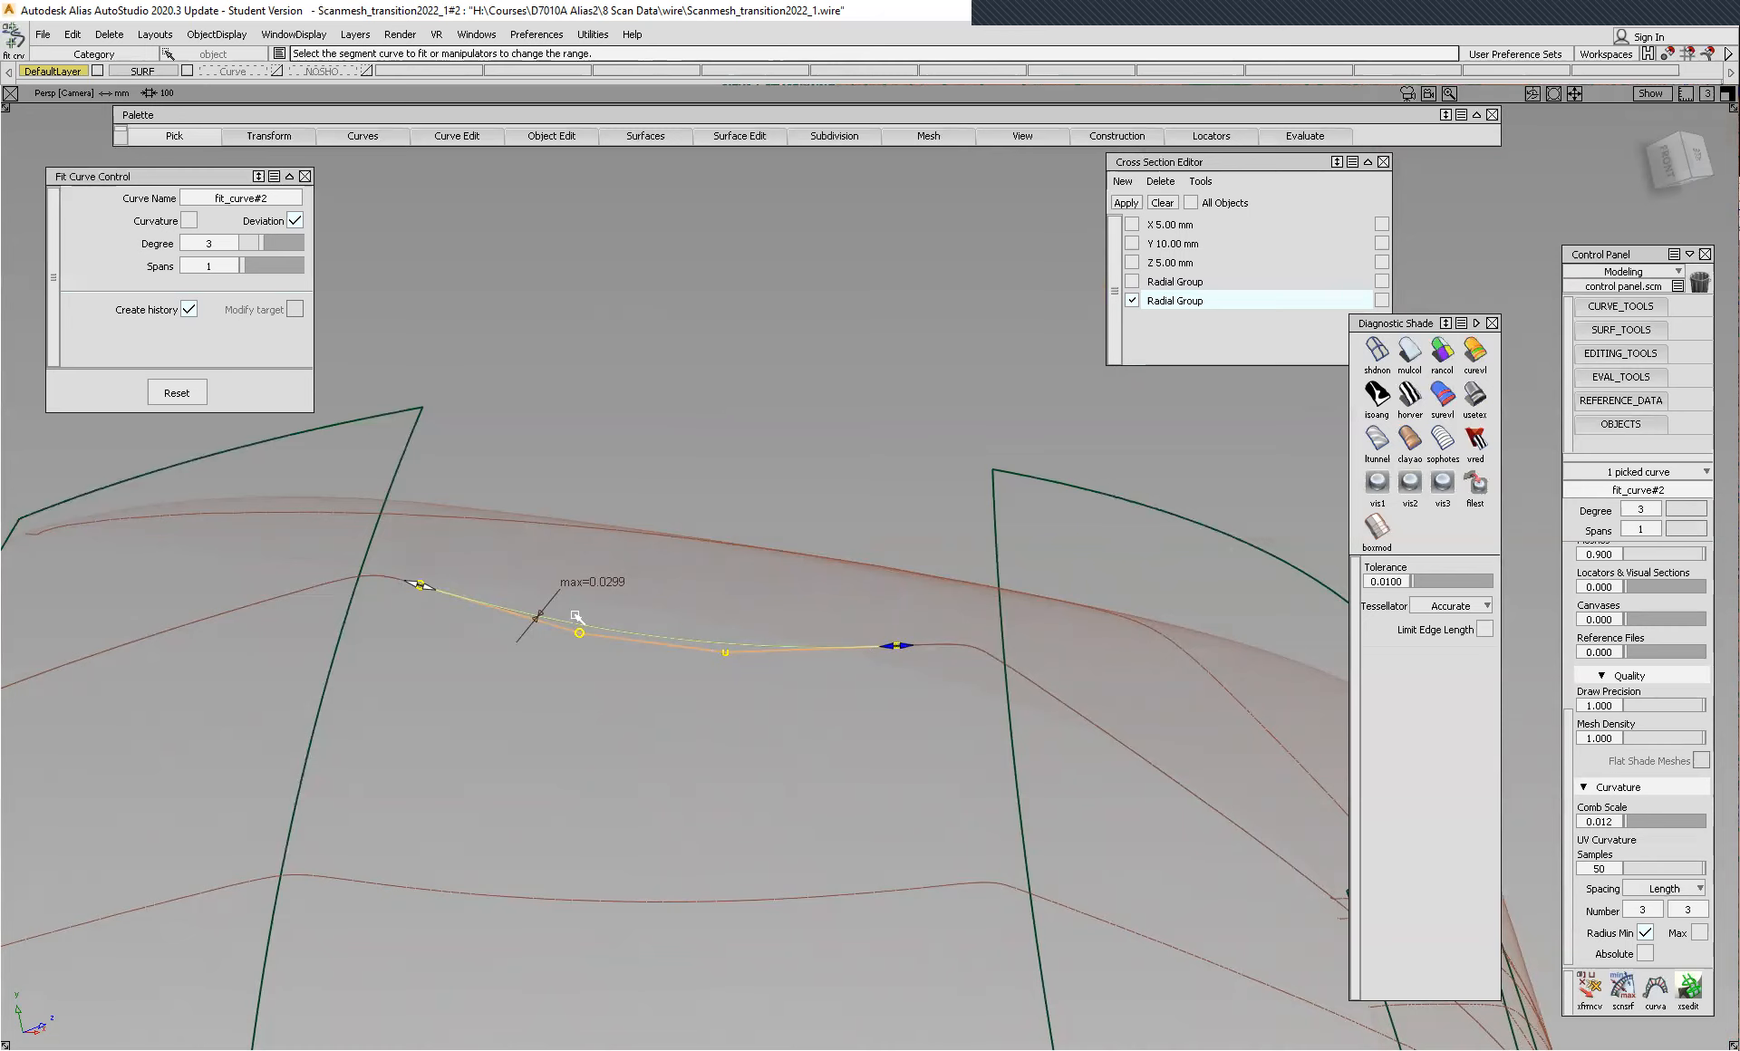
alt+shift+right_drag(652, 485, 740, 616)
alt+shift+drag(741, 614, 868, 707)
alt+shift+right_drag(868, 707, 669, 501)
alt+shift+middle_drag(669, 501, 713, 548)
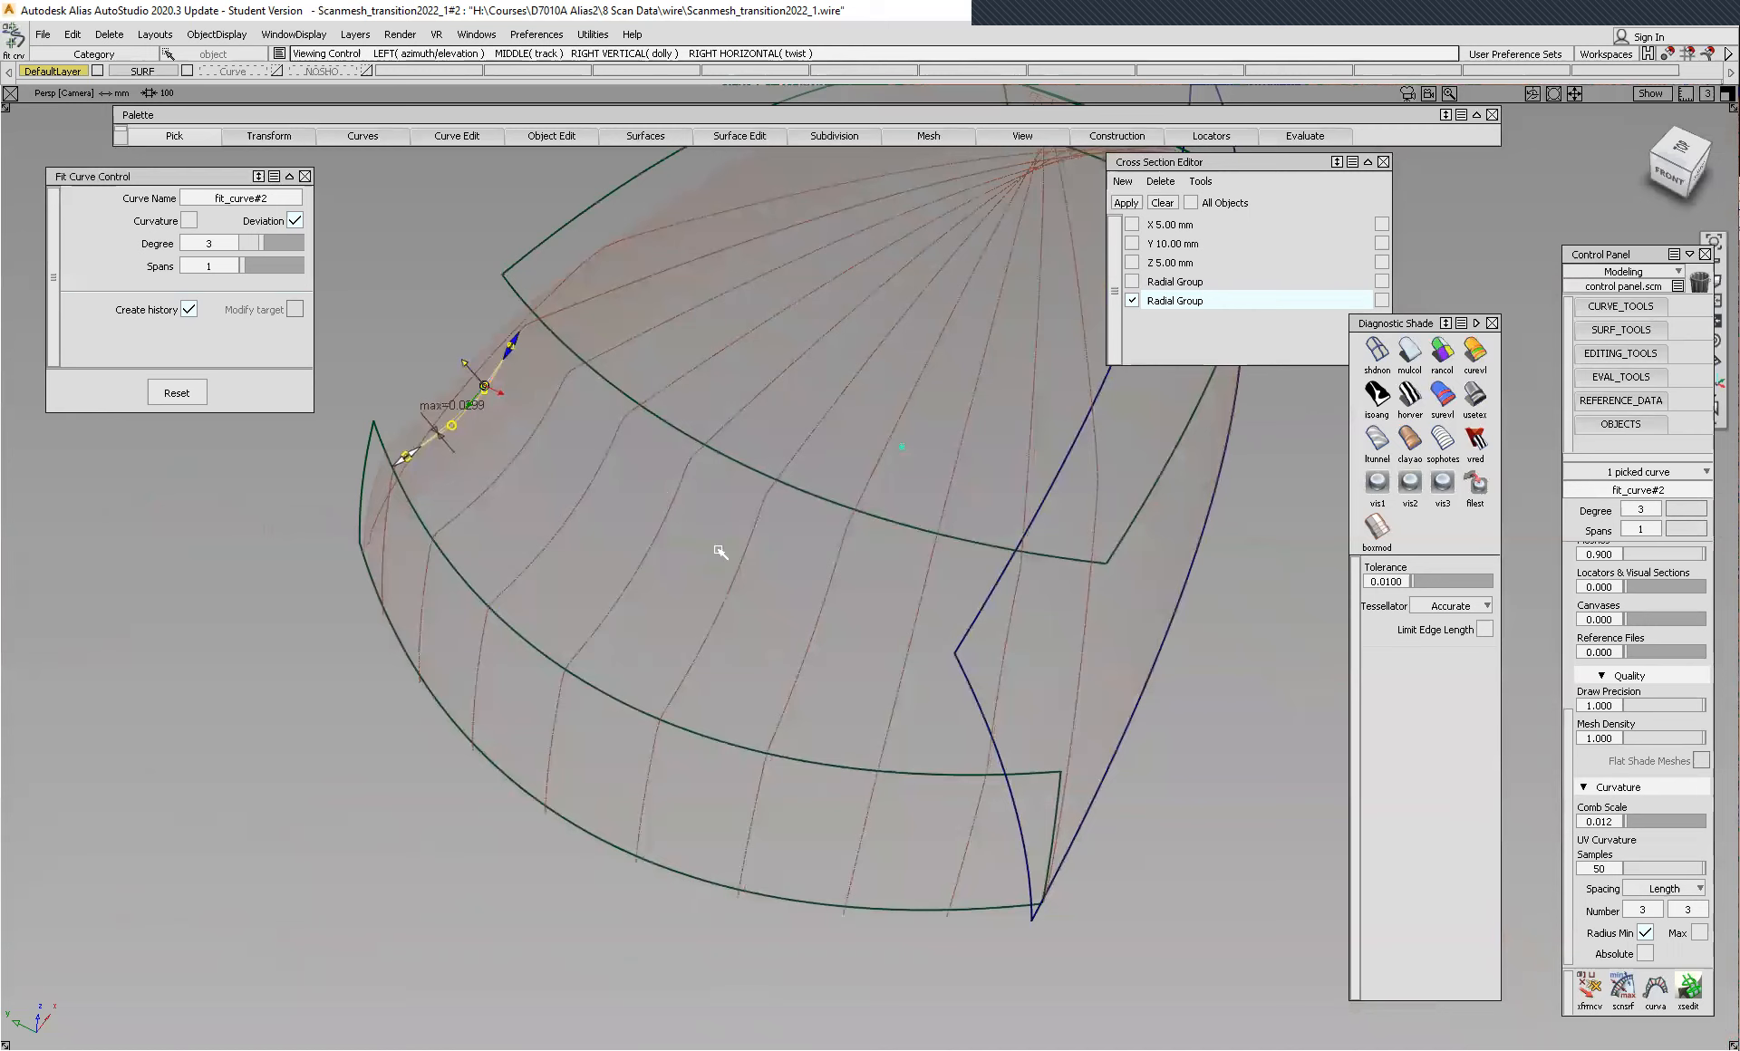
alt+shift+drag(965, 686, 878, 622)
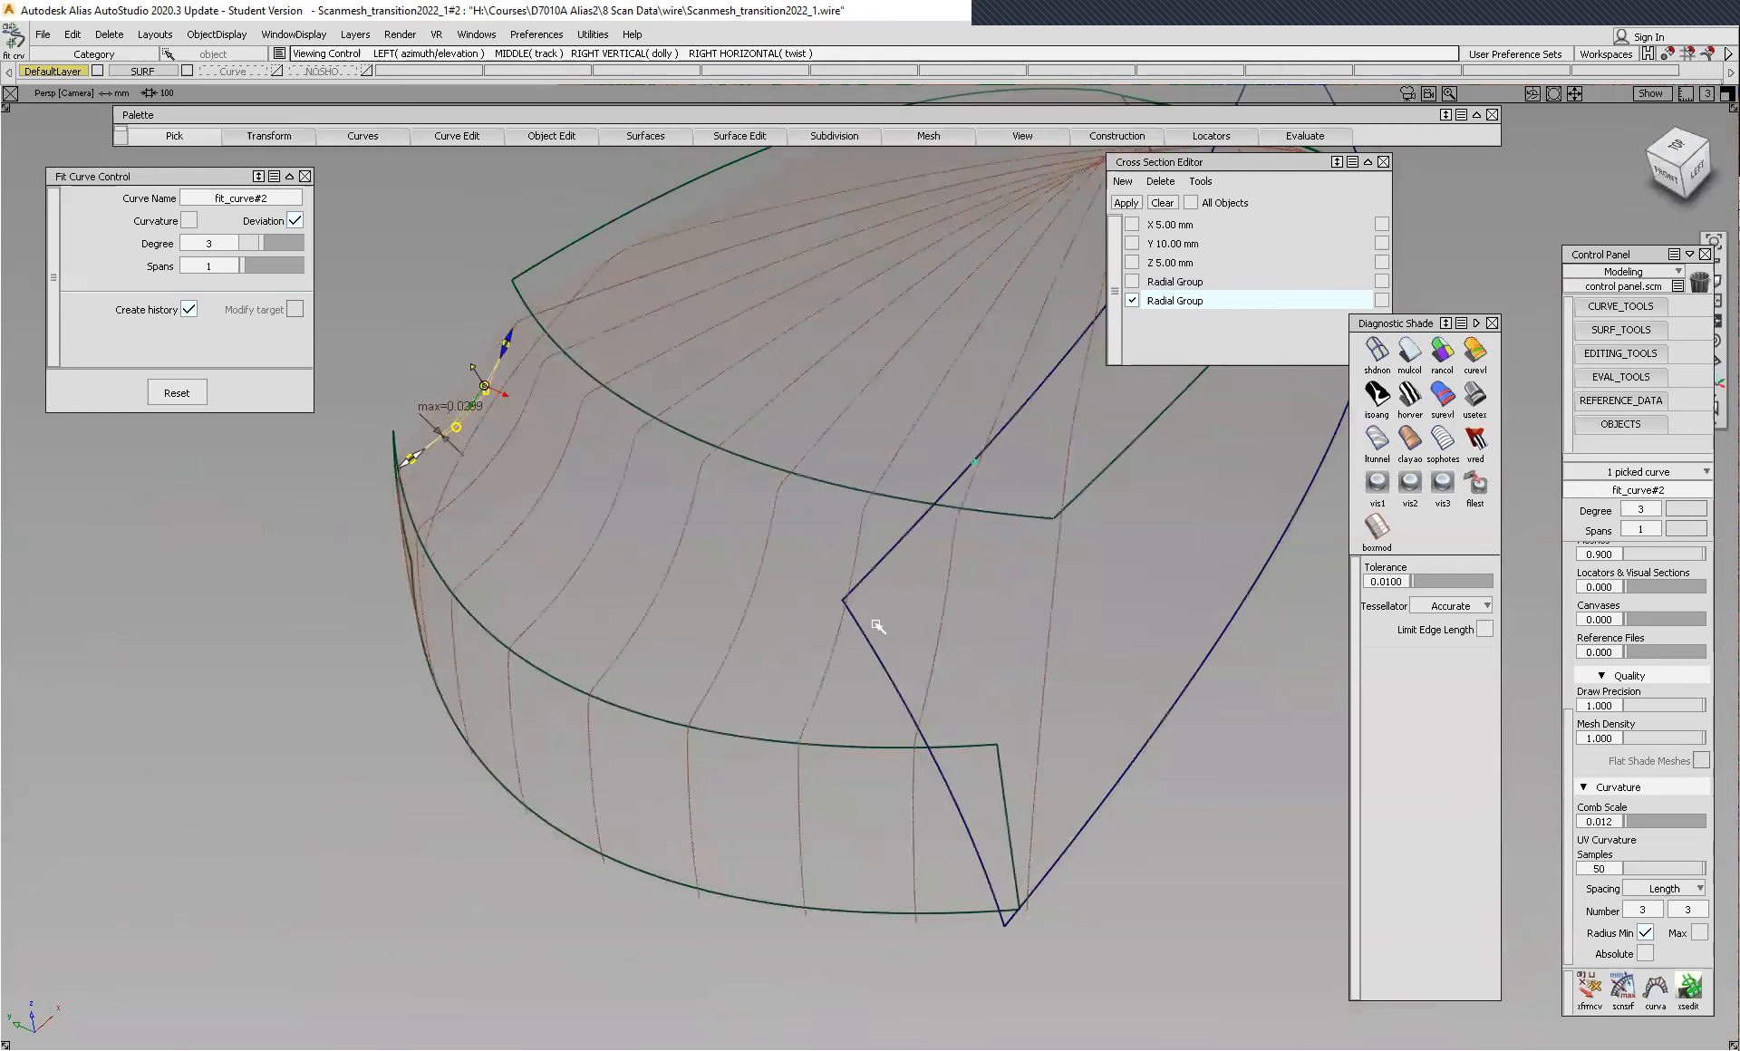
click(948, 606)
drag(917, 910, 913, 727)
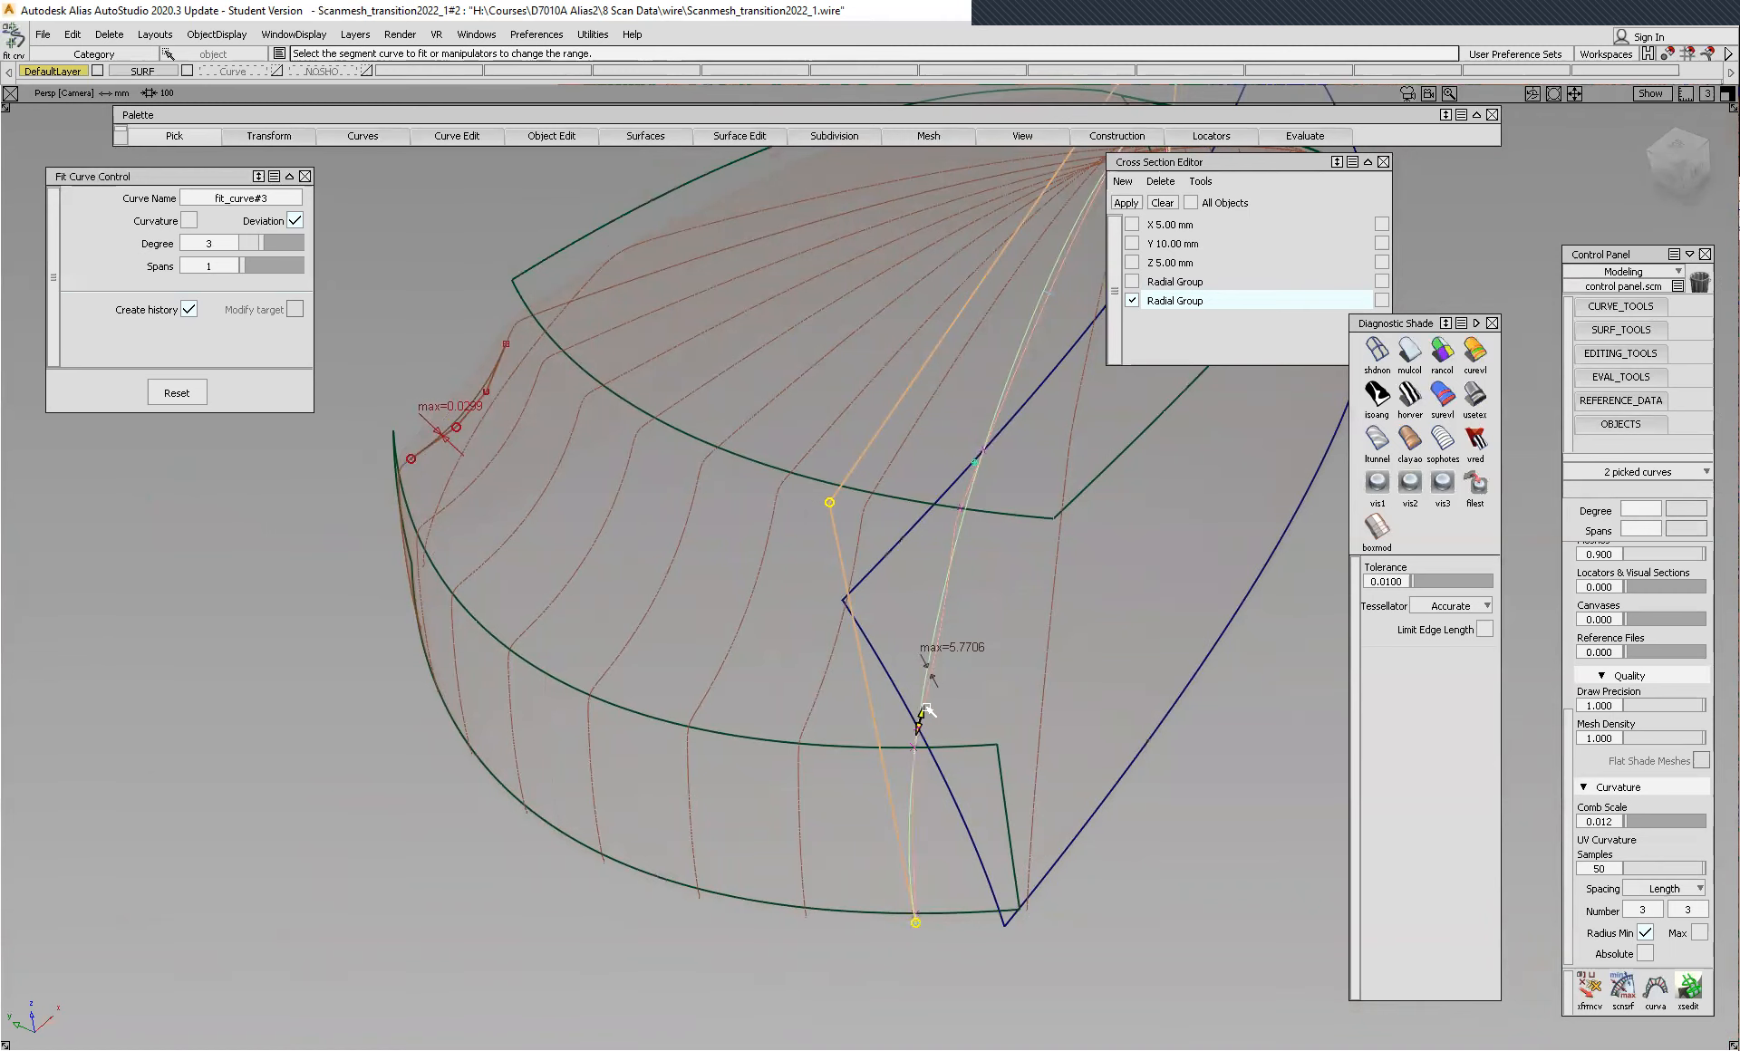
alt+shift+drag(1002, 497, 893, 492)
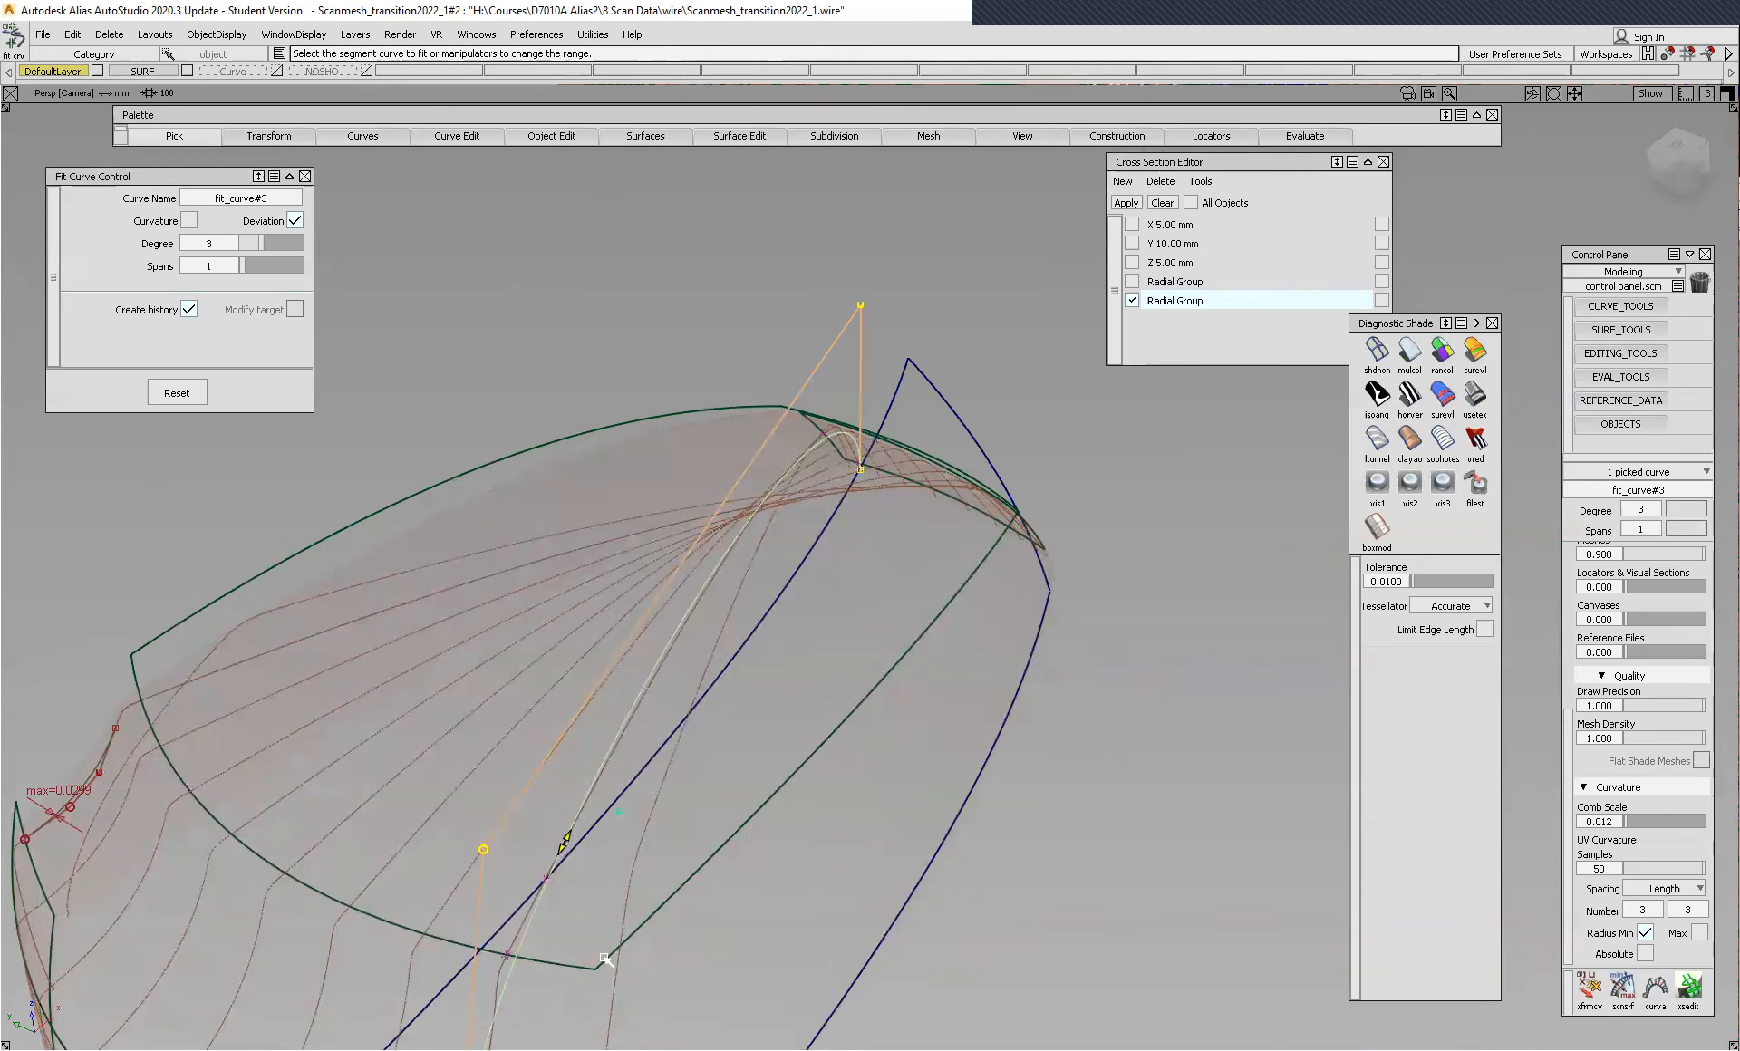
alt+shift+drag(613, 943, 973, 542)
alt+shift+drag(852, 595, 905, 629)
click(911, 632)
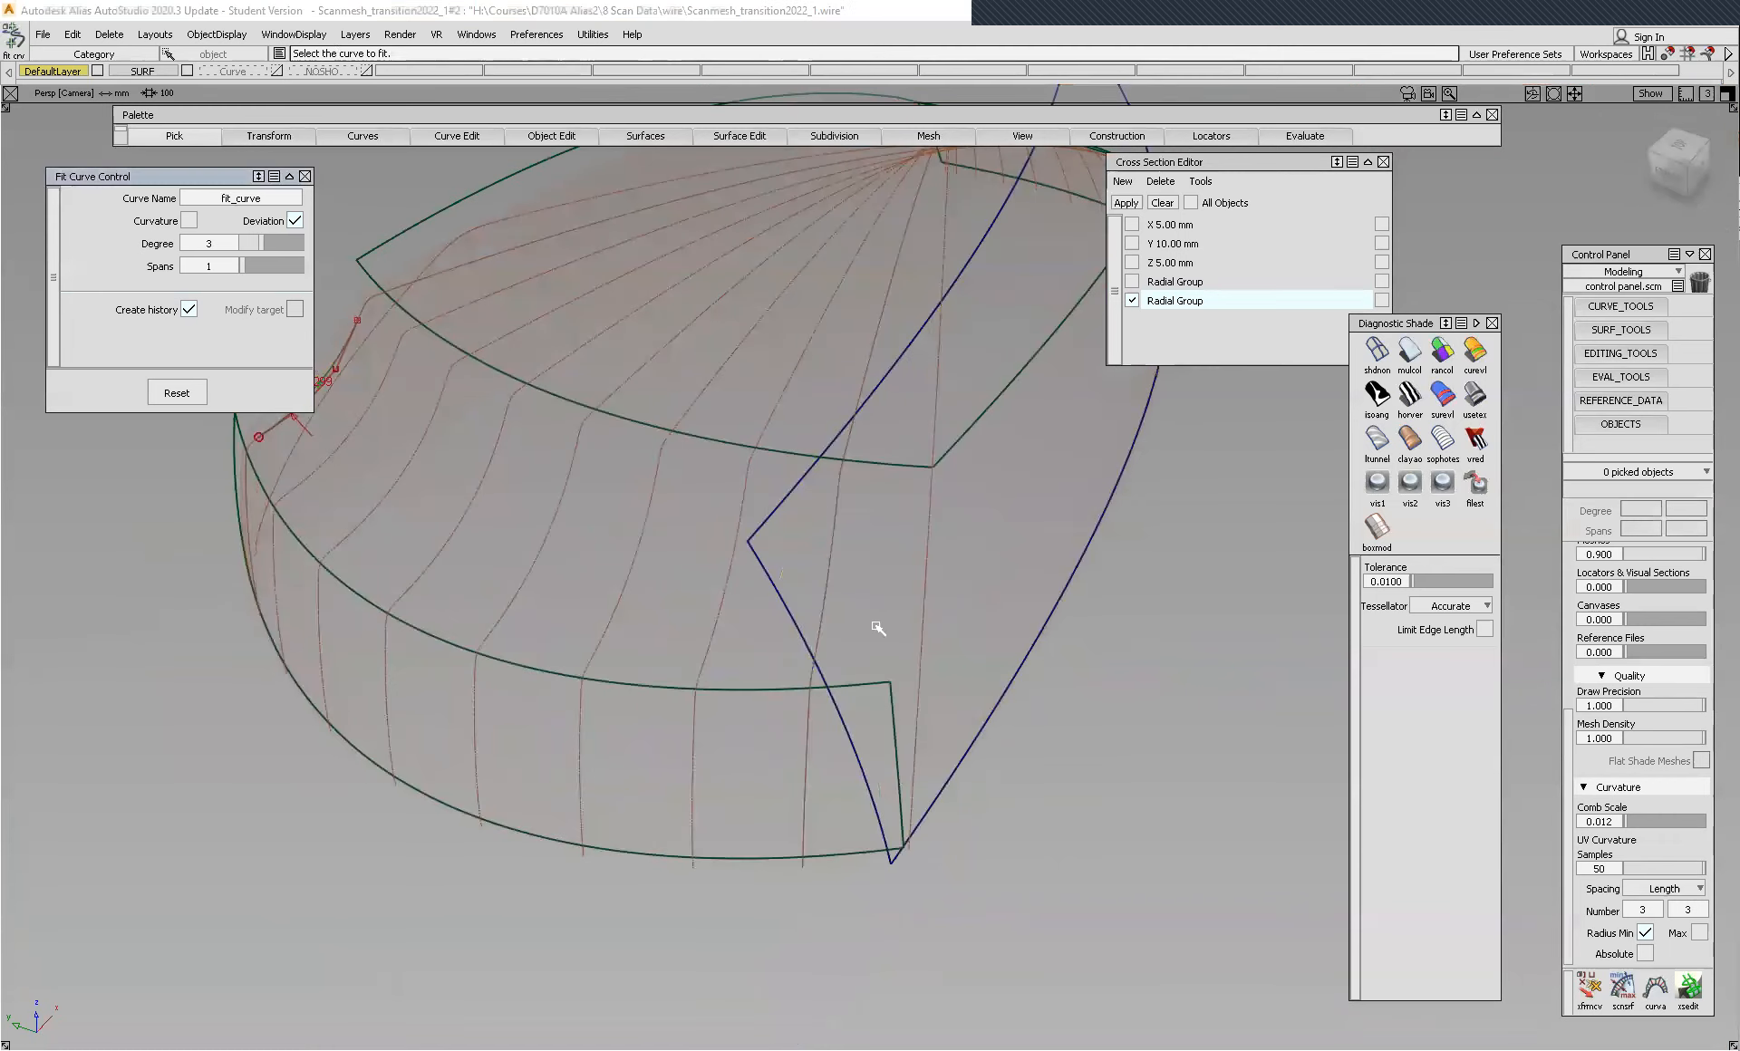
- Pick the fitted curve and mirror a duplicate of it across the XZ plane
alt+shift+drag(610, 432, 809, 574)
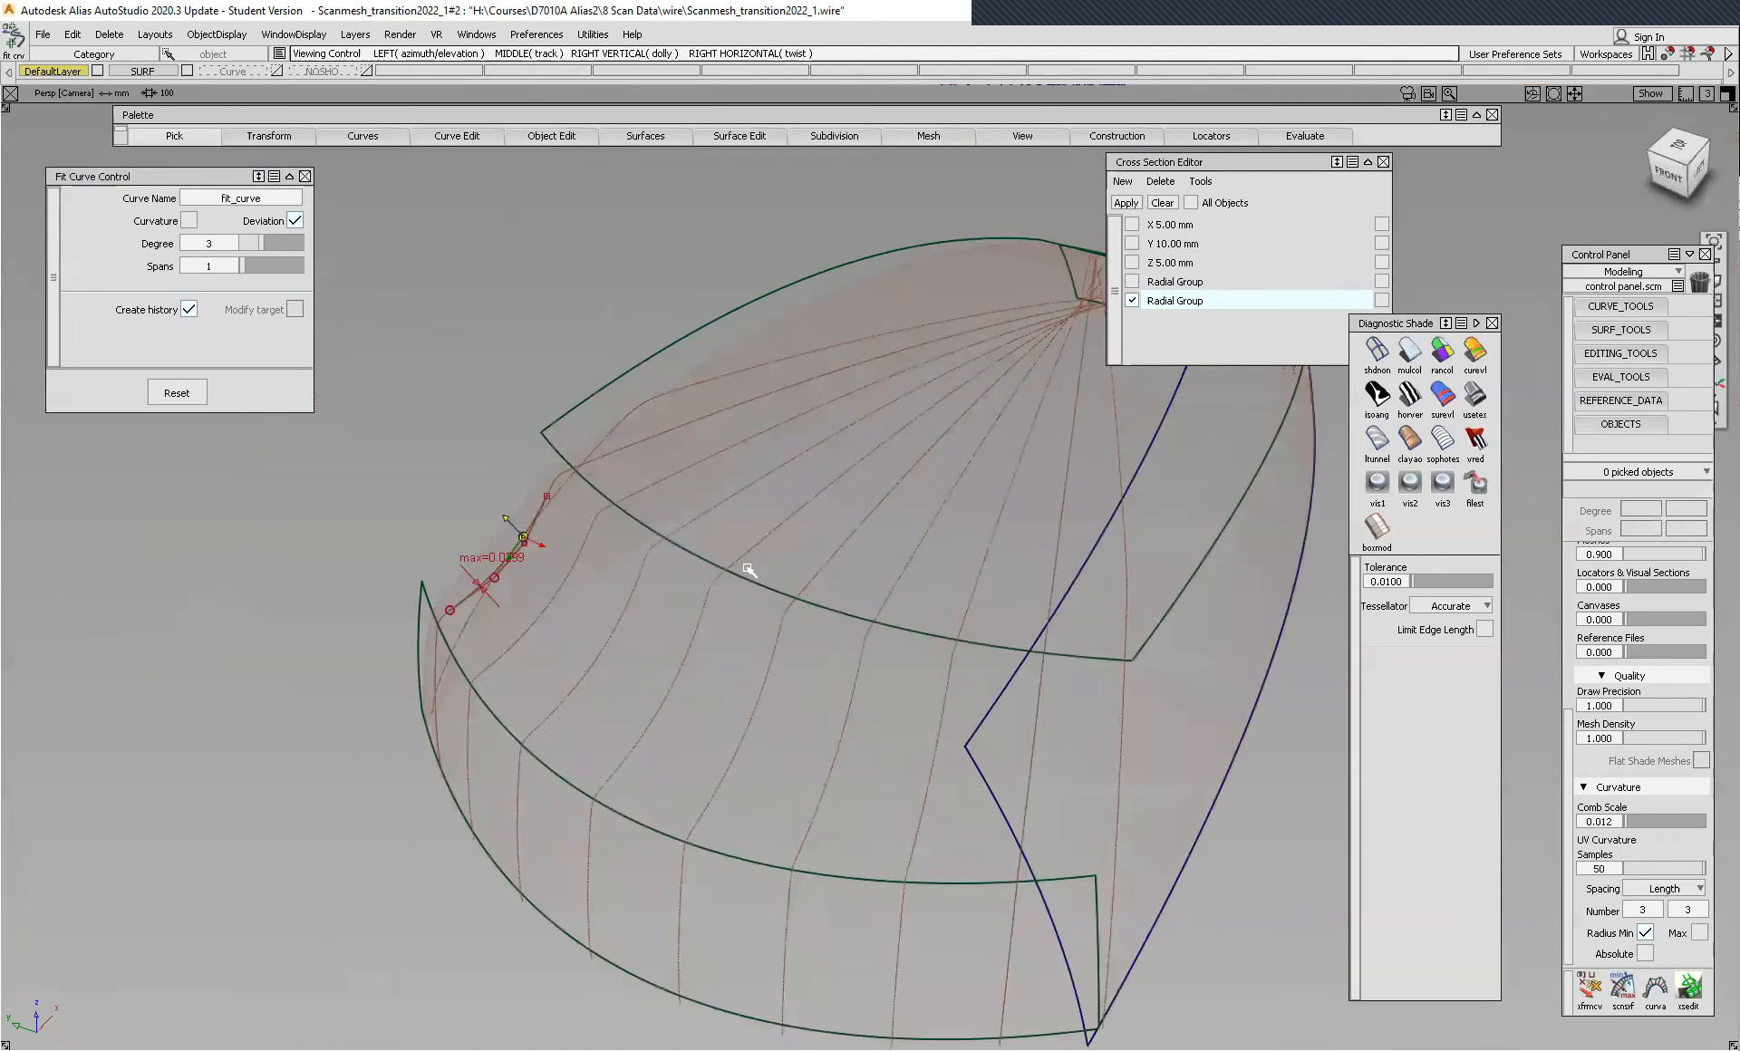
alt+shift+drag(952, 568, 418, 524)
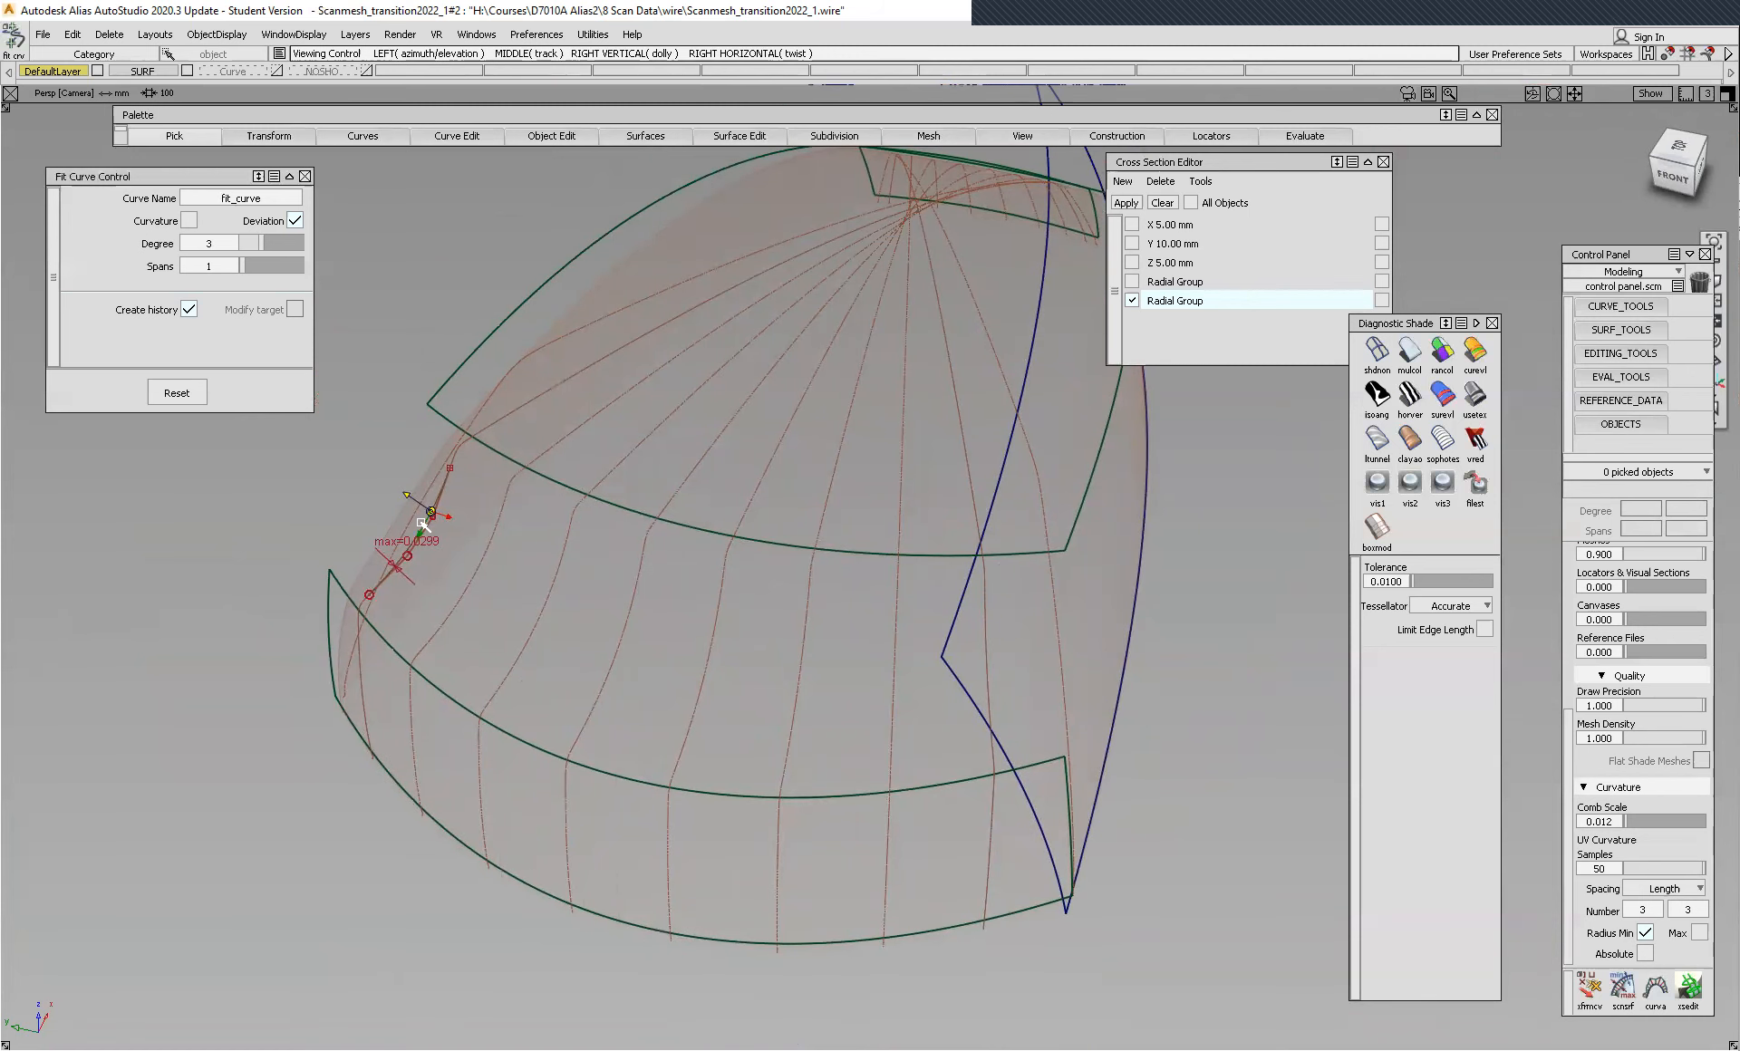
alt+shift+drag(563, 489, 609, 547)
ctrl+shift+drag(589, 391, 525, 408)
click(440, 494)
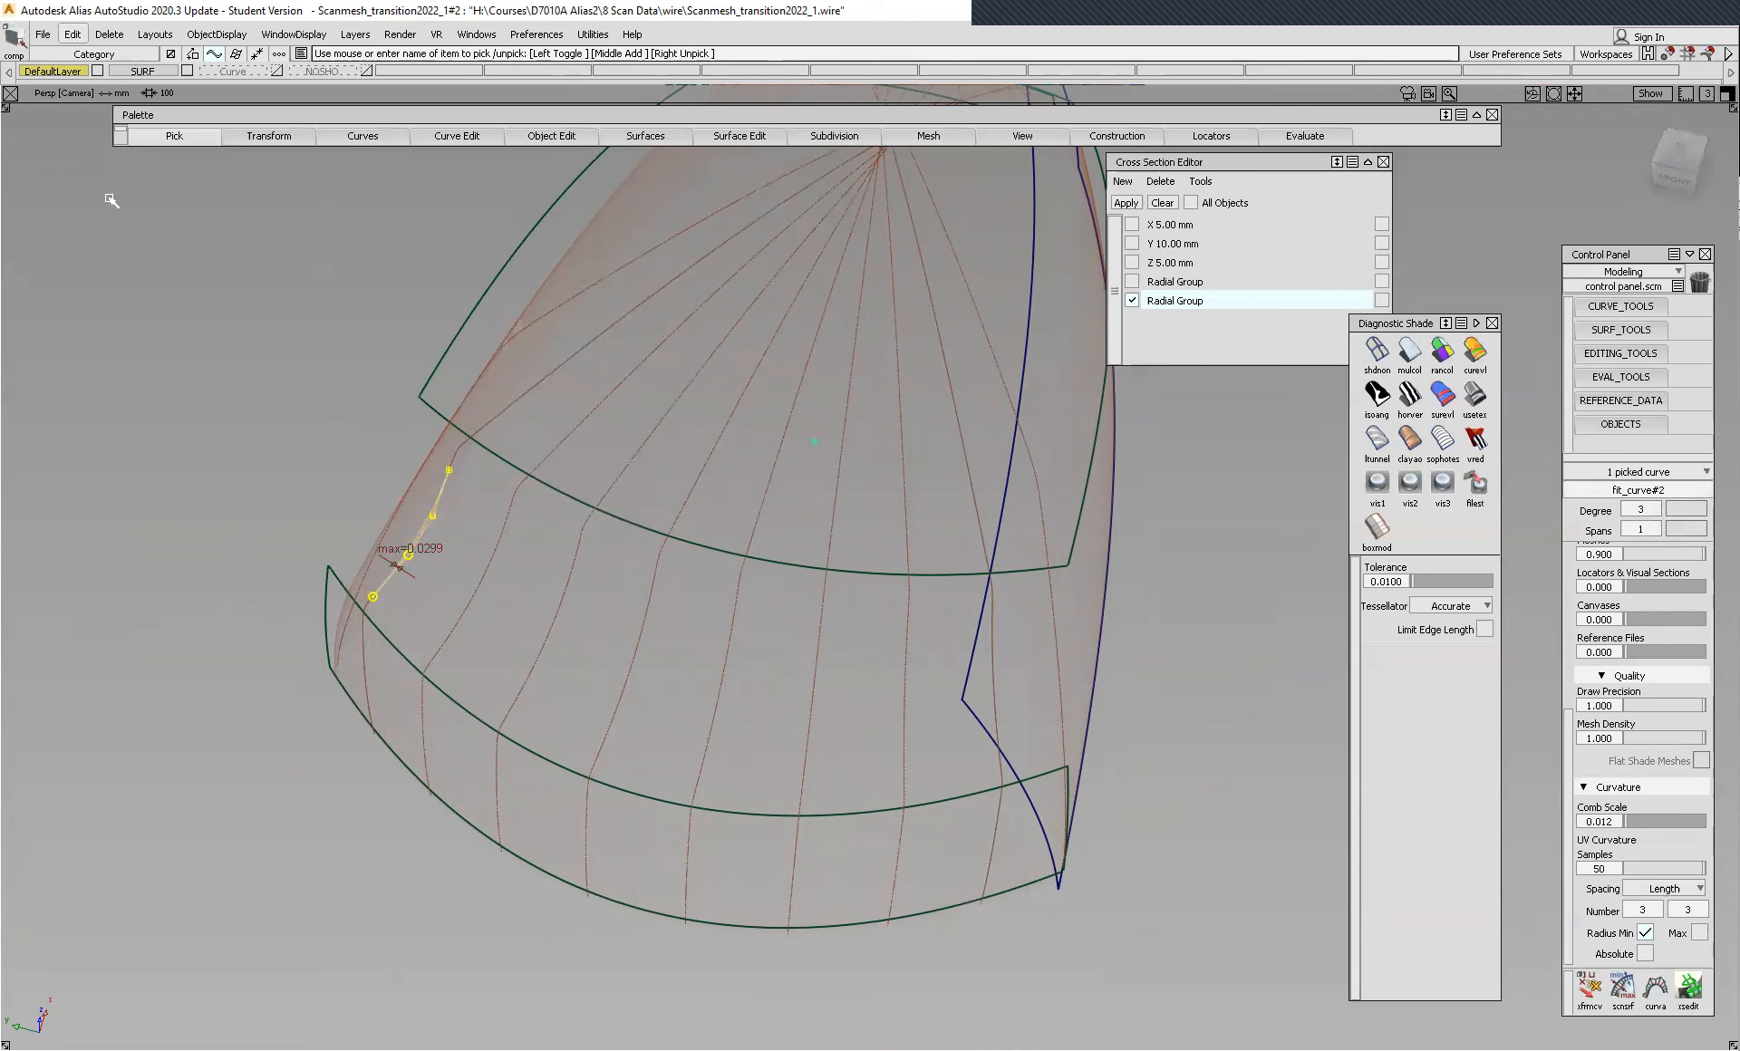
click(72, 33)
mouse_move(136, 186)
click(273, 209)
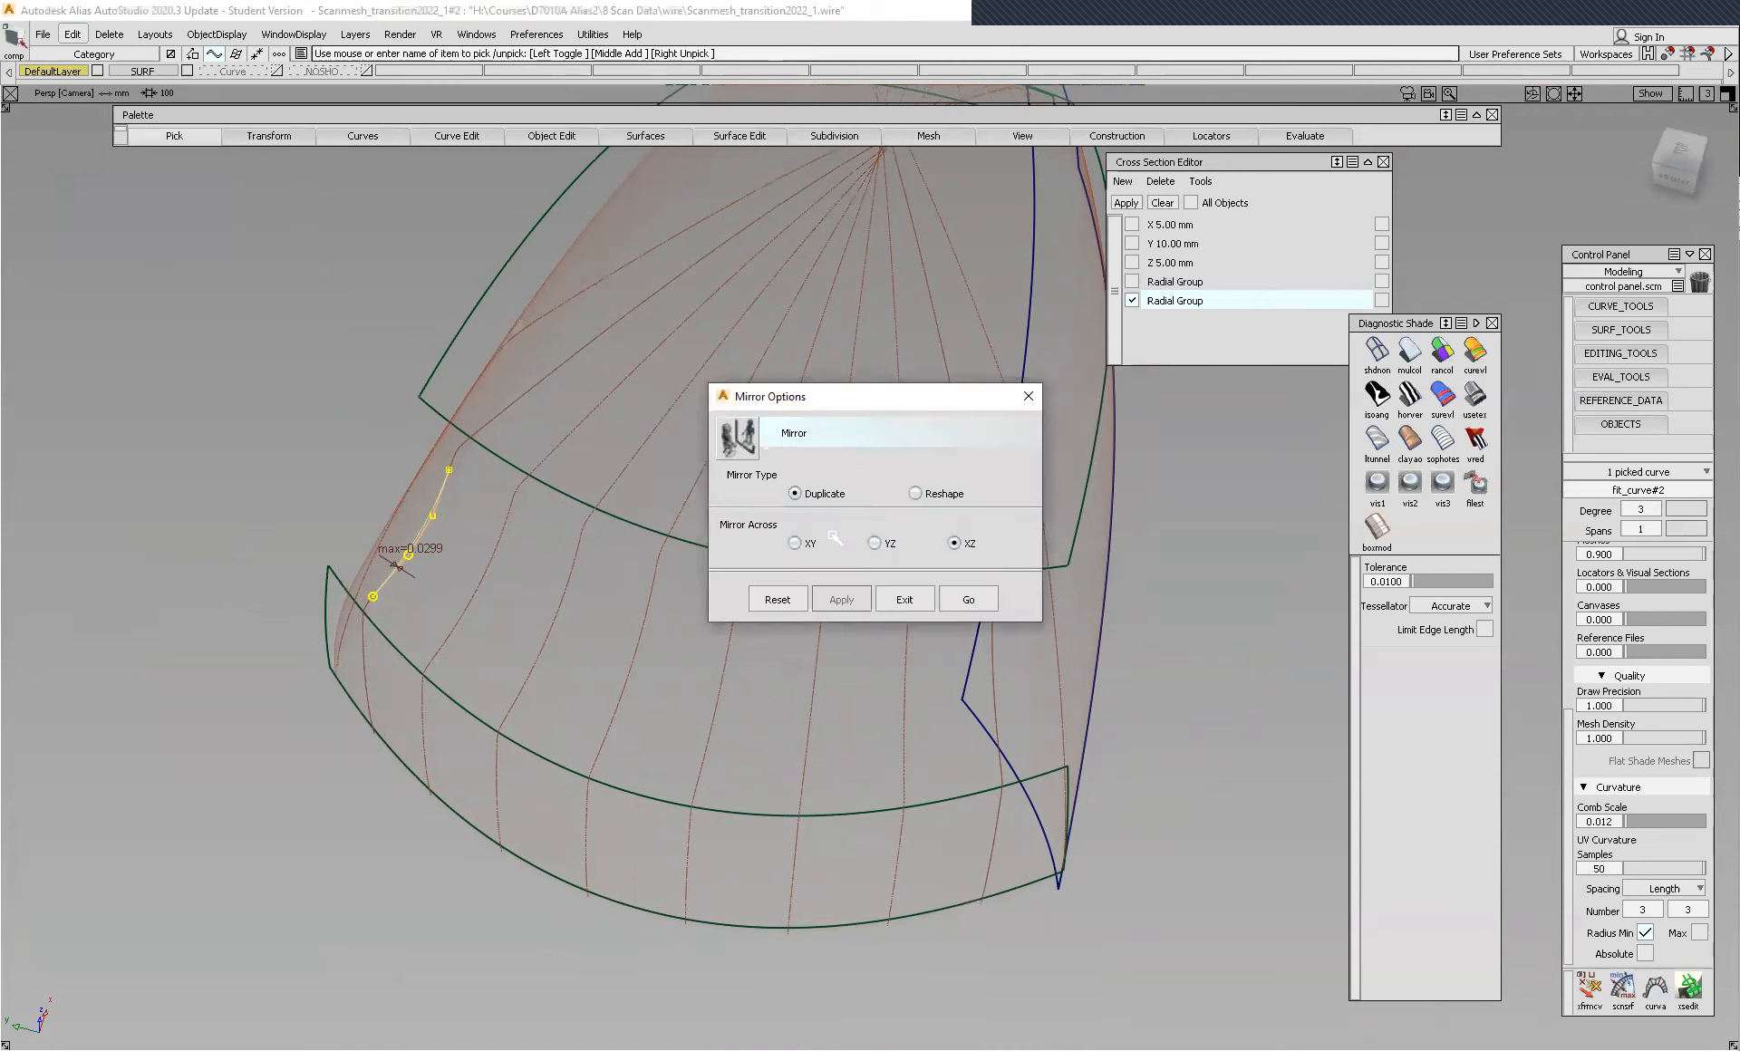
click(971, 598)
alt+shift+drag(1106, 670, 687, 796)
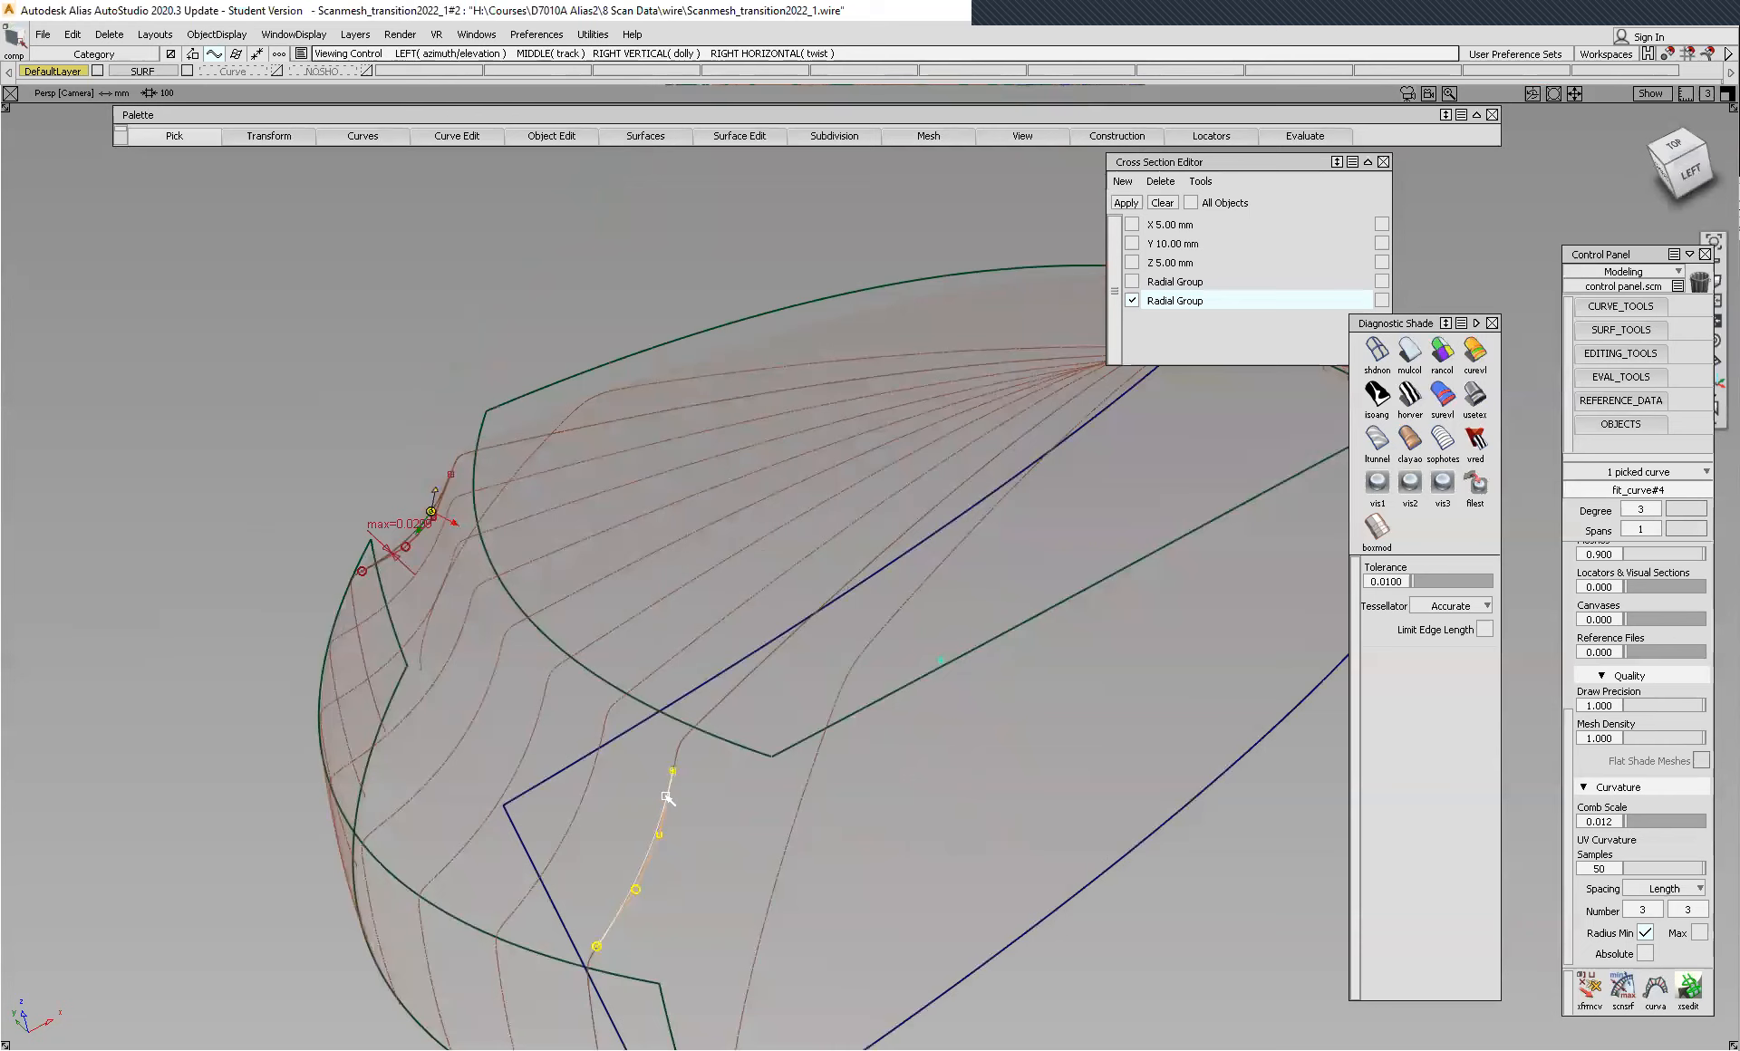
scroll(675, 792, up, 3)
scroll(709, 768, up, 5)
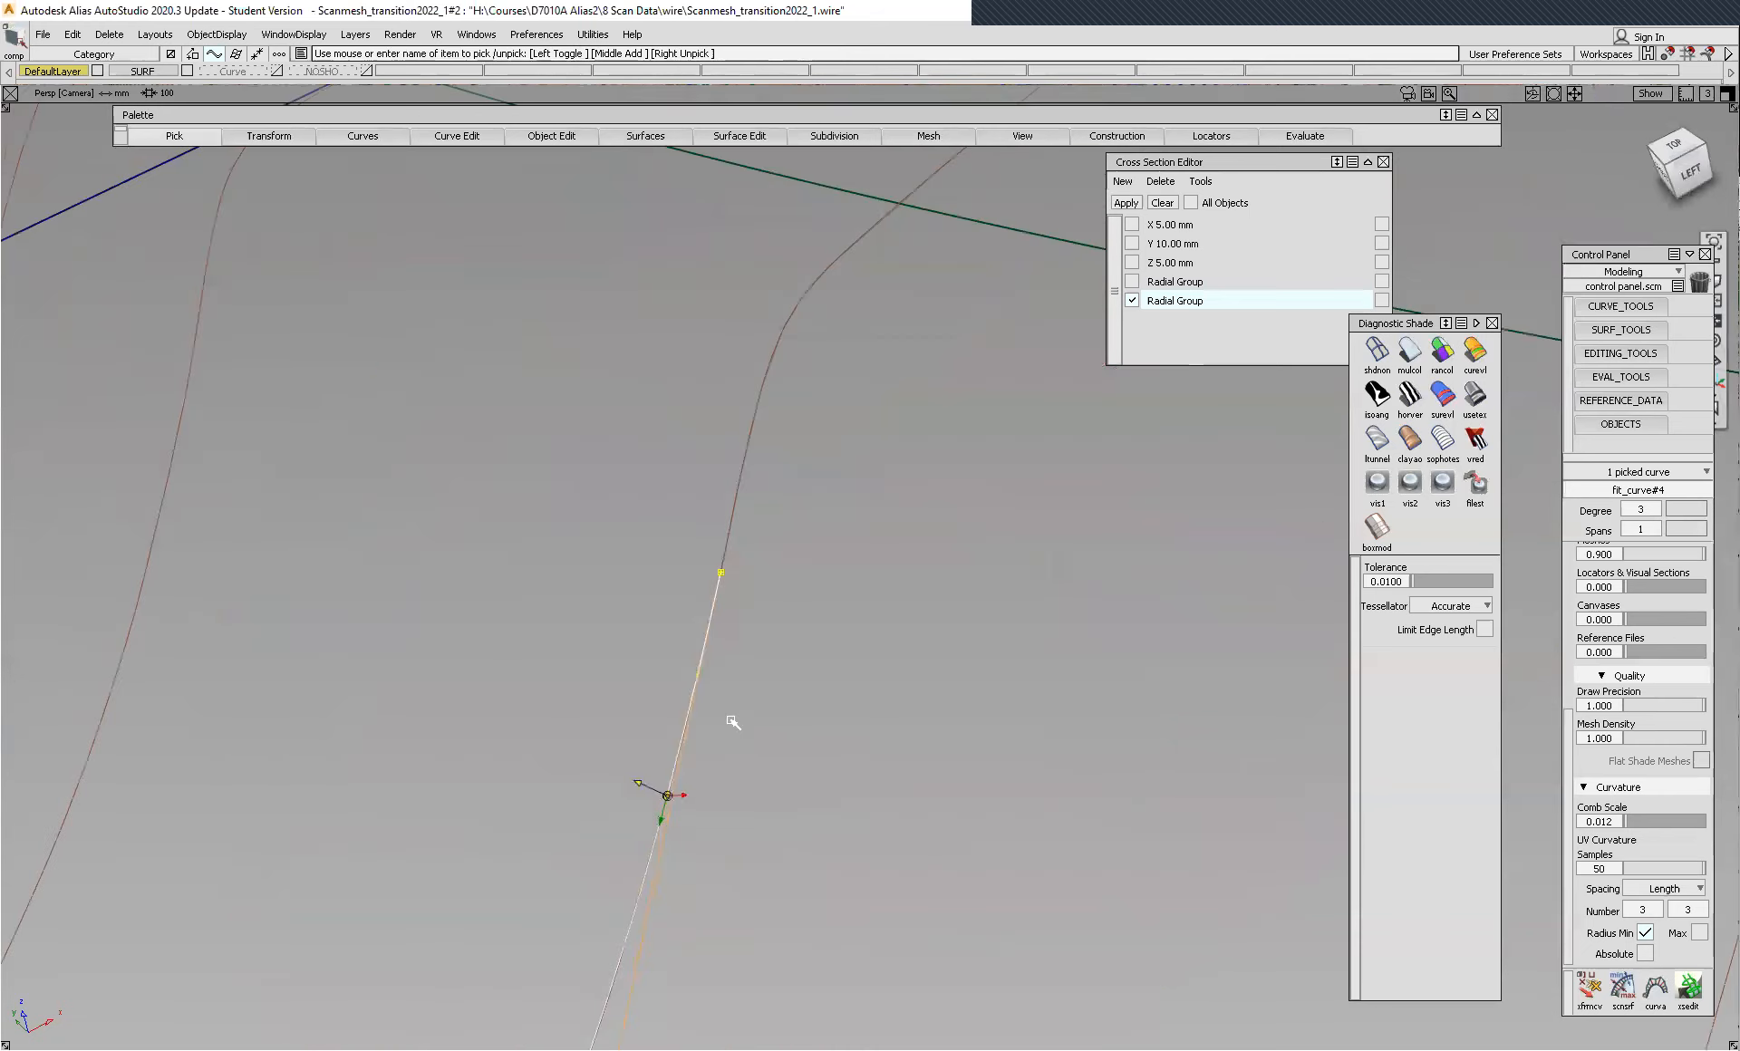
scroll(775, 562, down, 8)
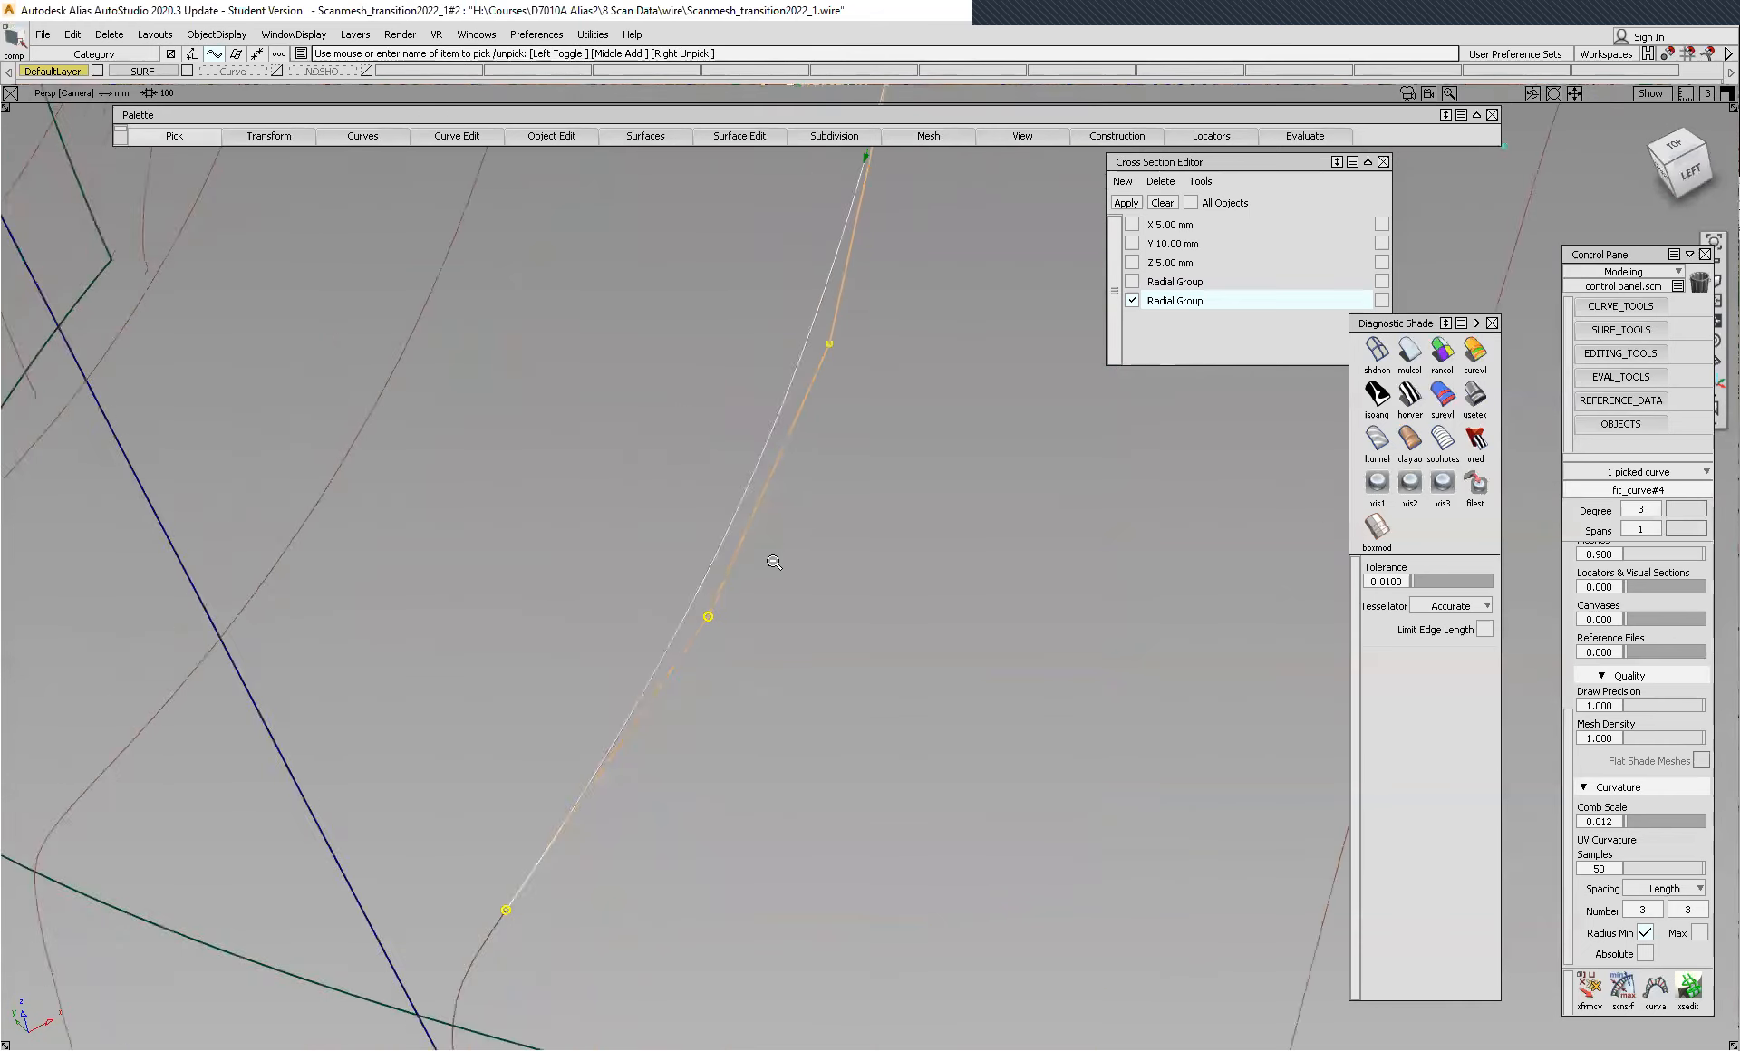
- Unpick the mirrored curve and clear the radial cross sections from the scan mesh
scroll(784, 590, down, 4)
alt+shift+drag(703, 493, 772, 577)
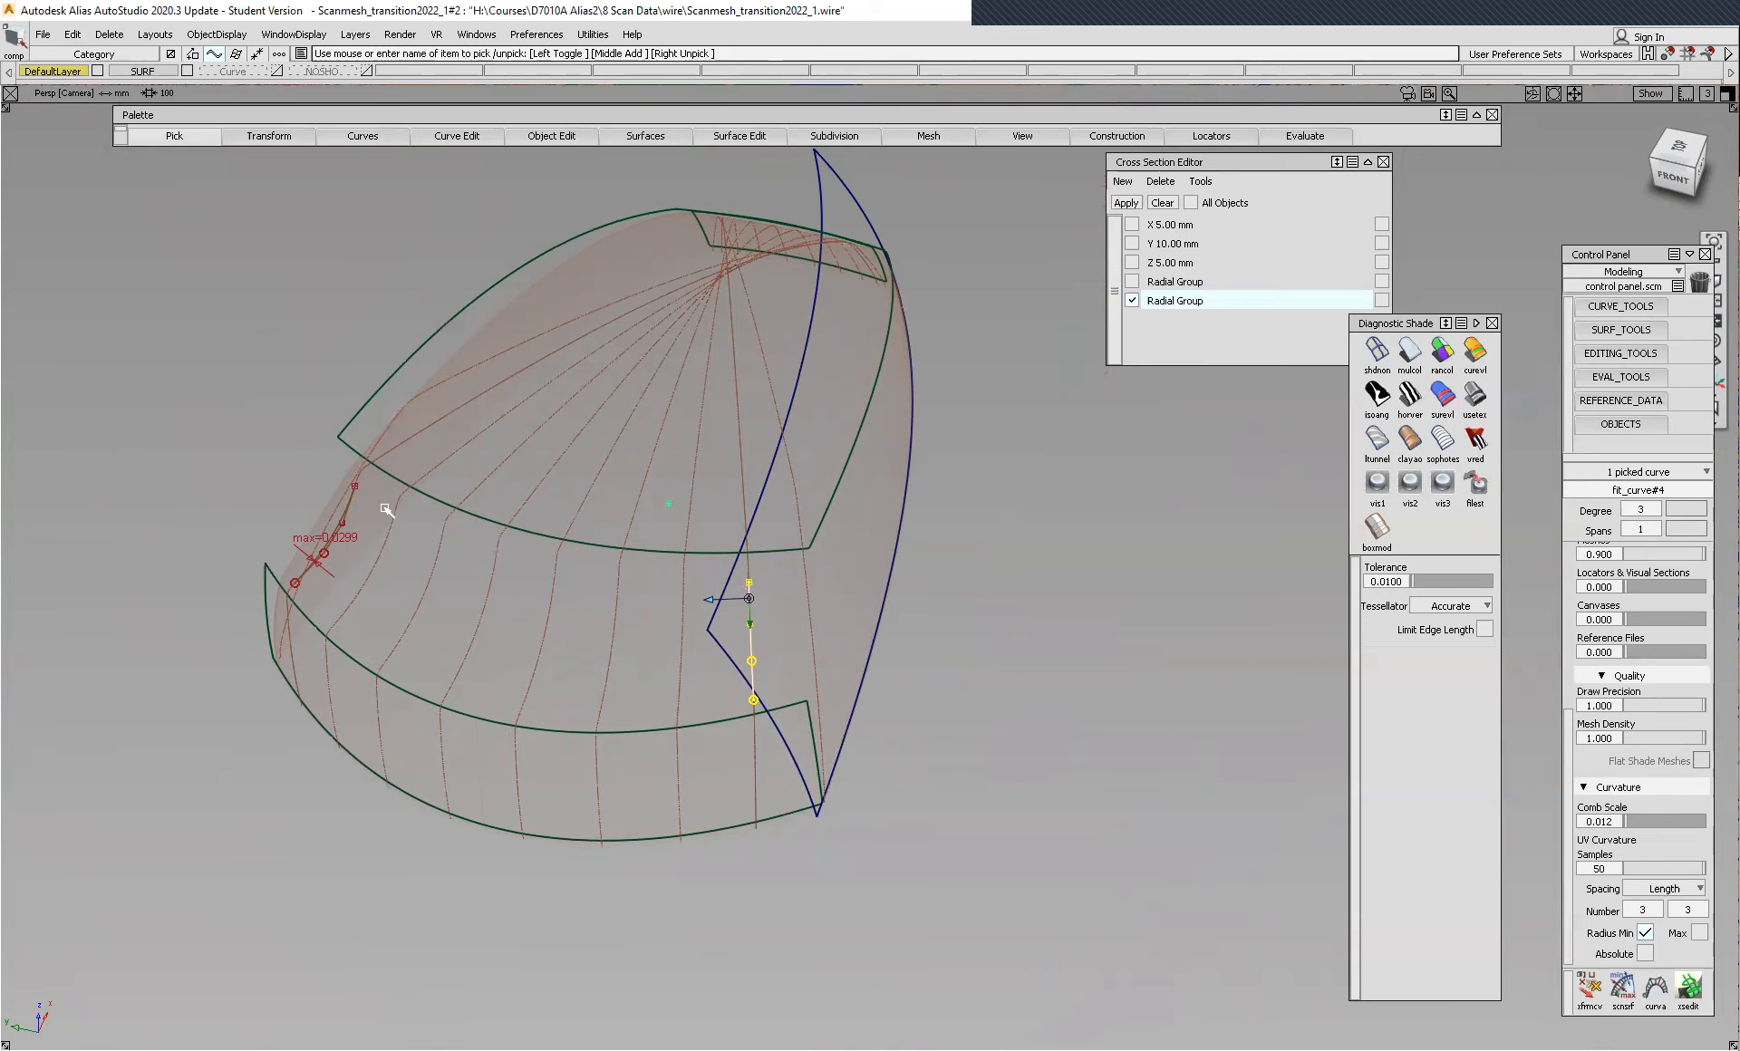
alt+shift+drag(672, 380, 820, 487)
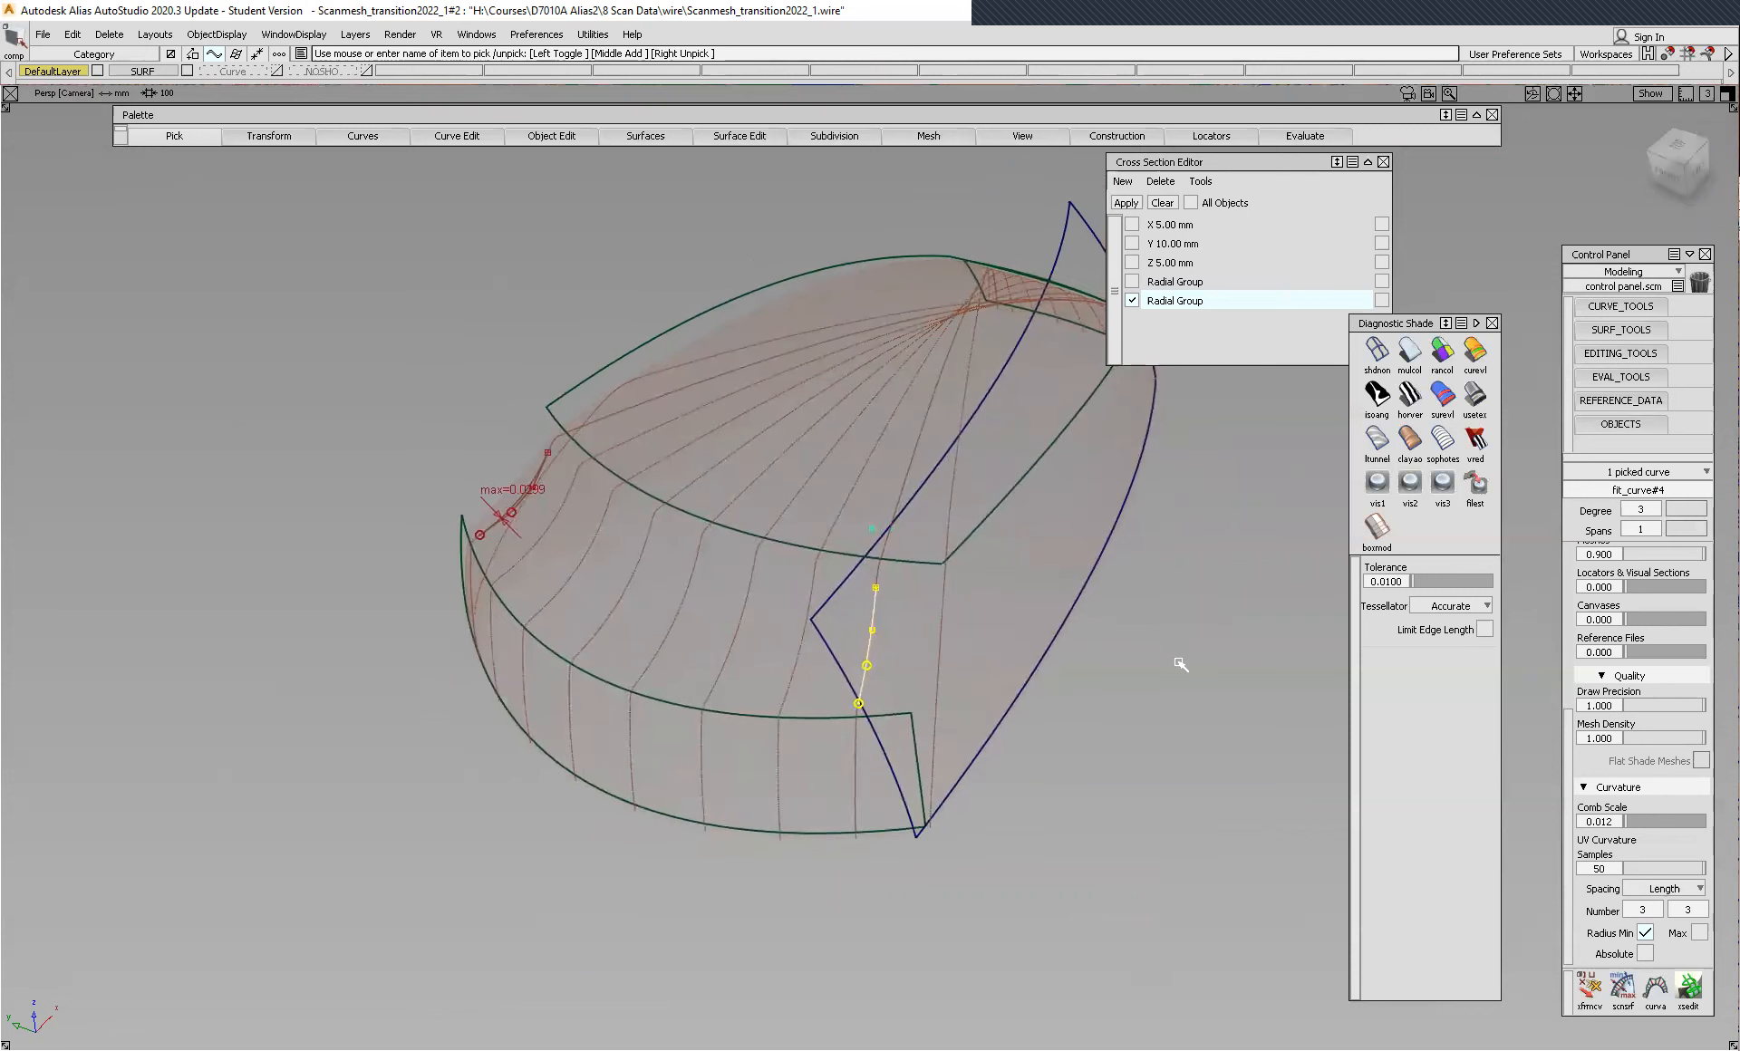
click(1179, 630)
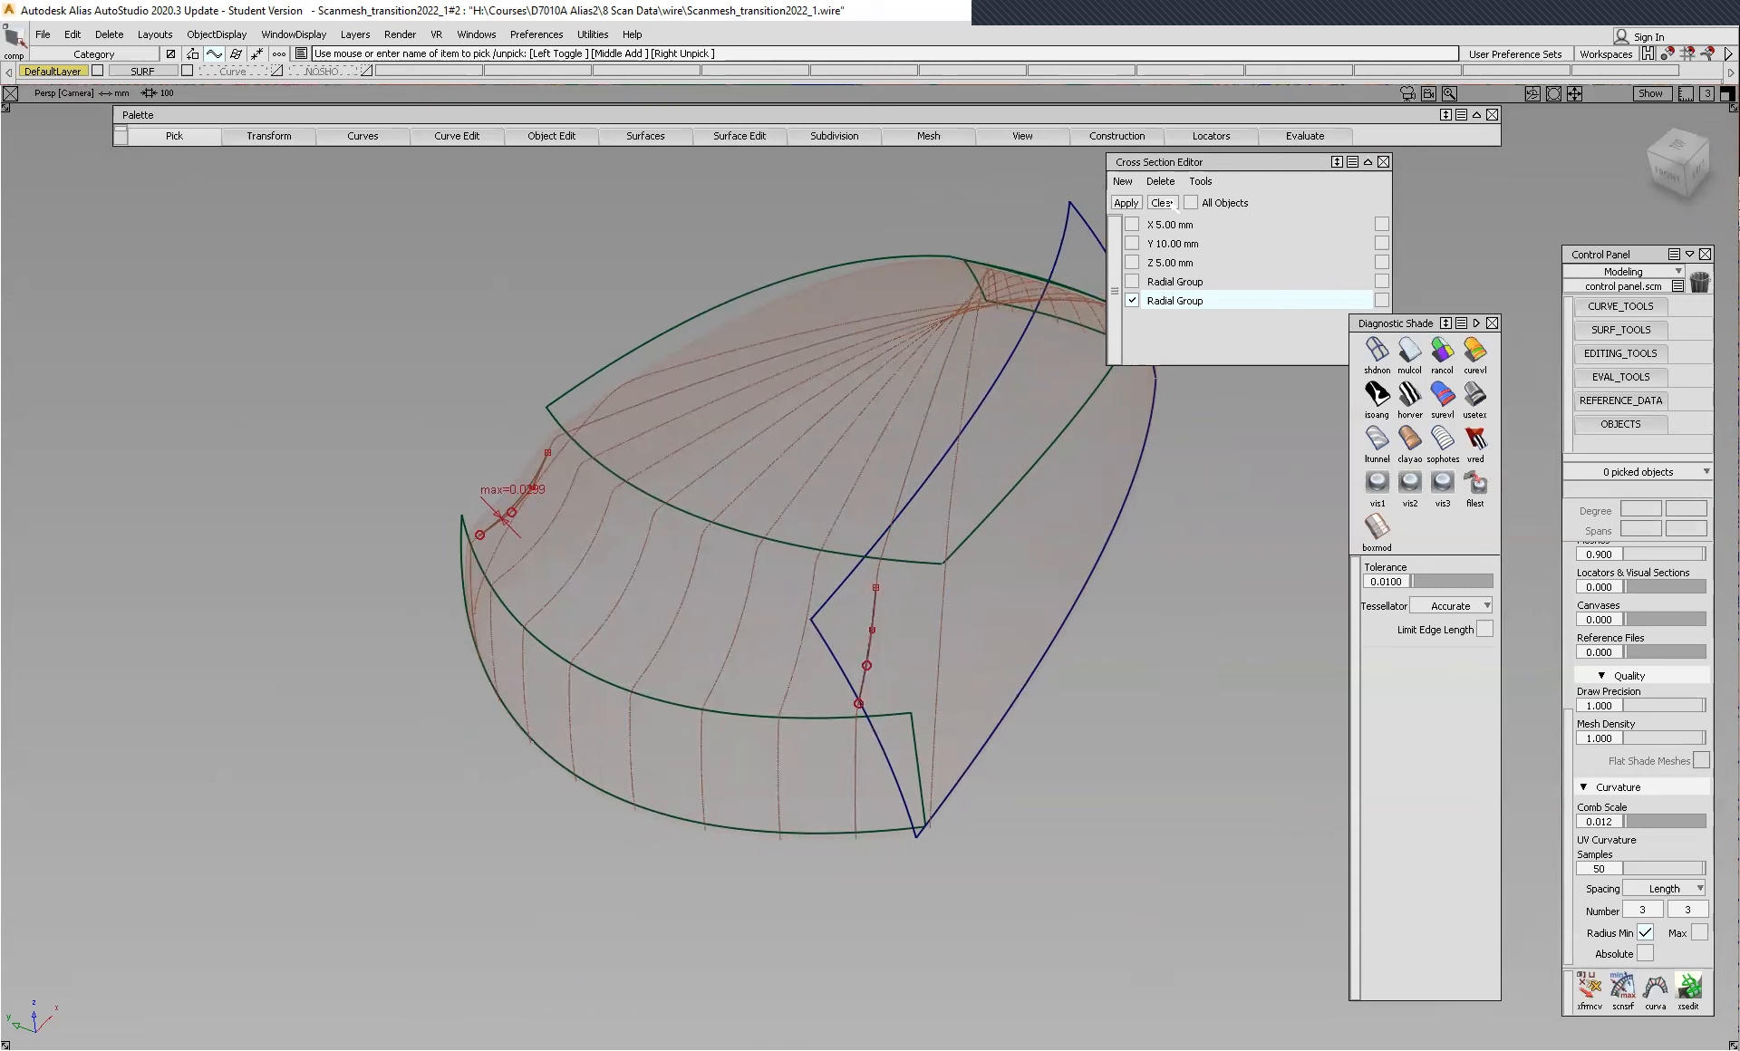
click(1162, 203)
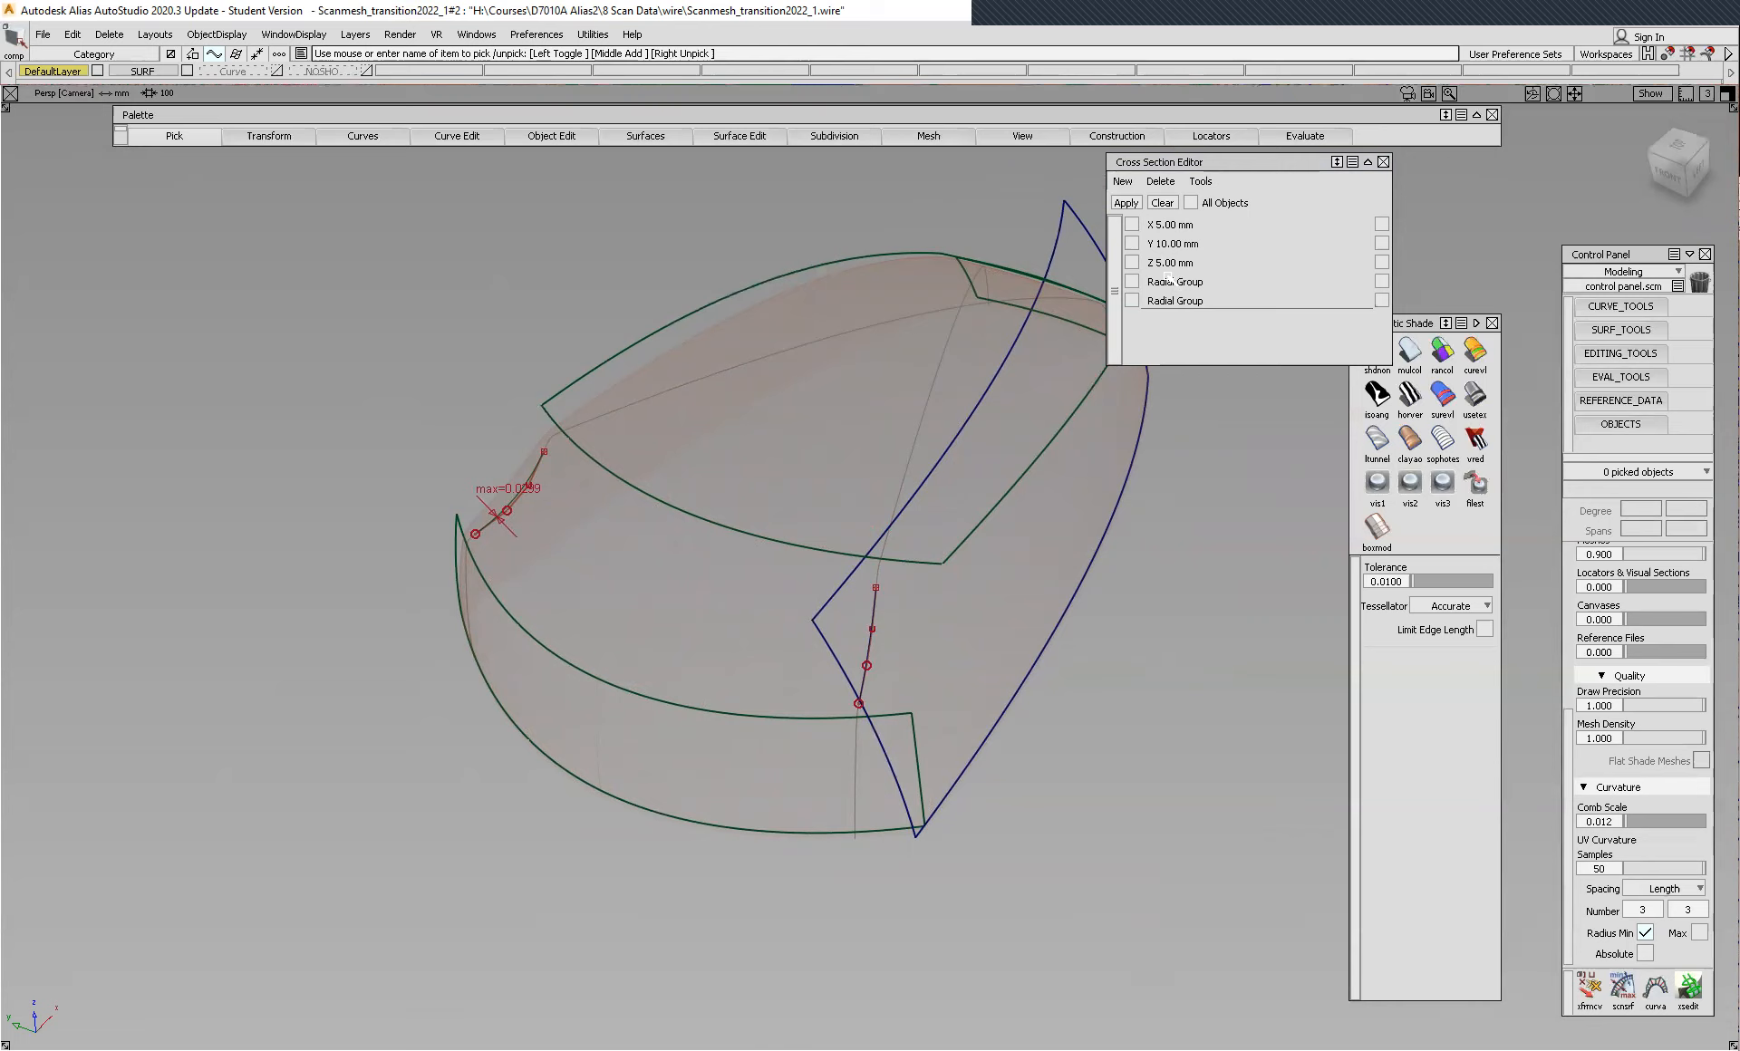
- Enable the Z 5.00 mm cross sections and apply them to the picked scan mesh
click(1131, 262)
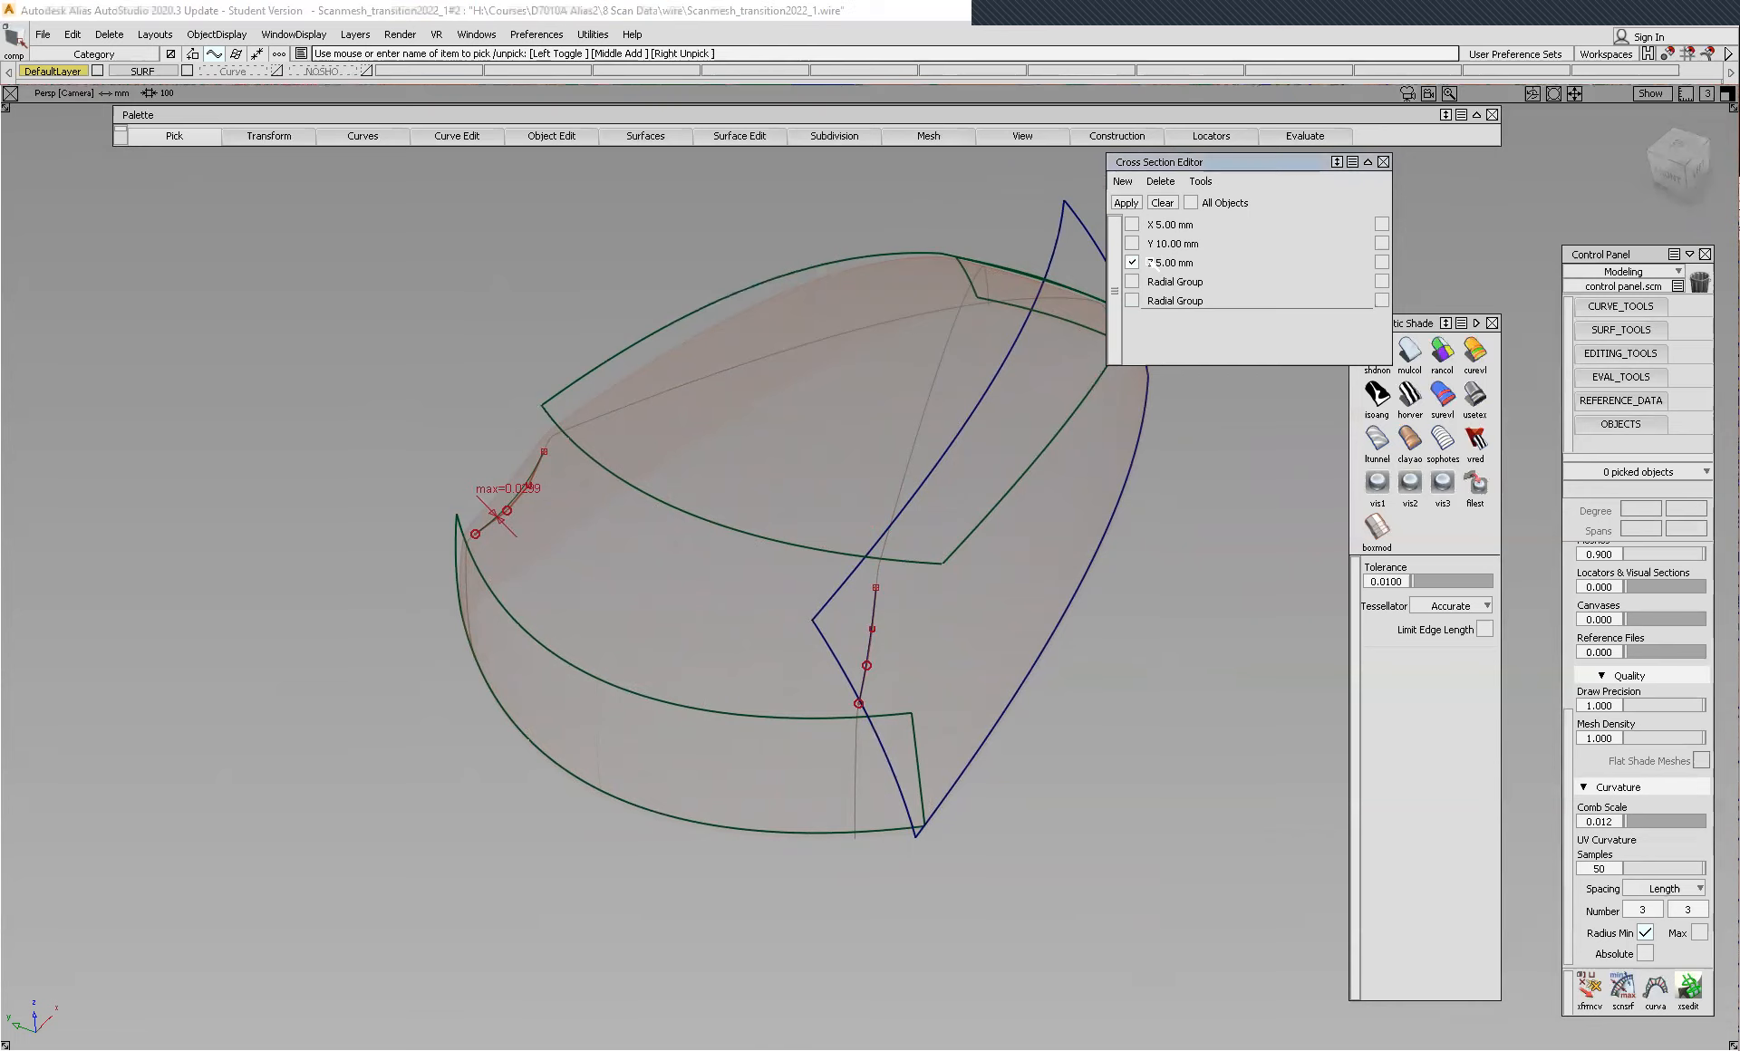
alt+shift+drag(1000, 542, 954, 630)
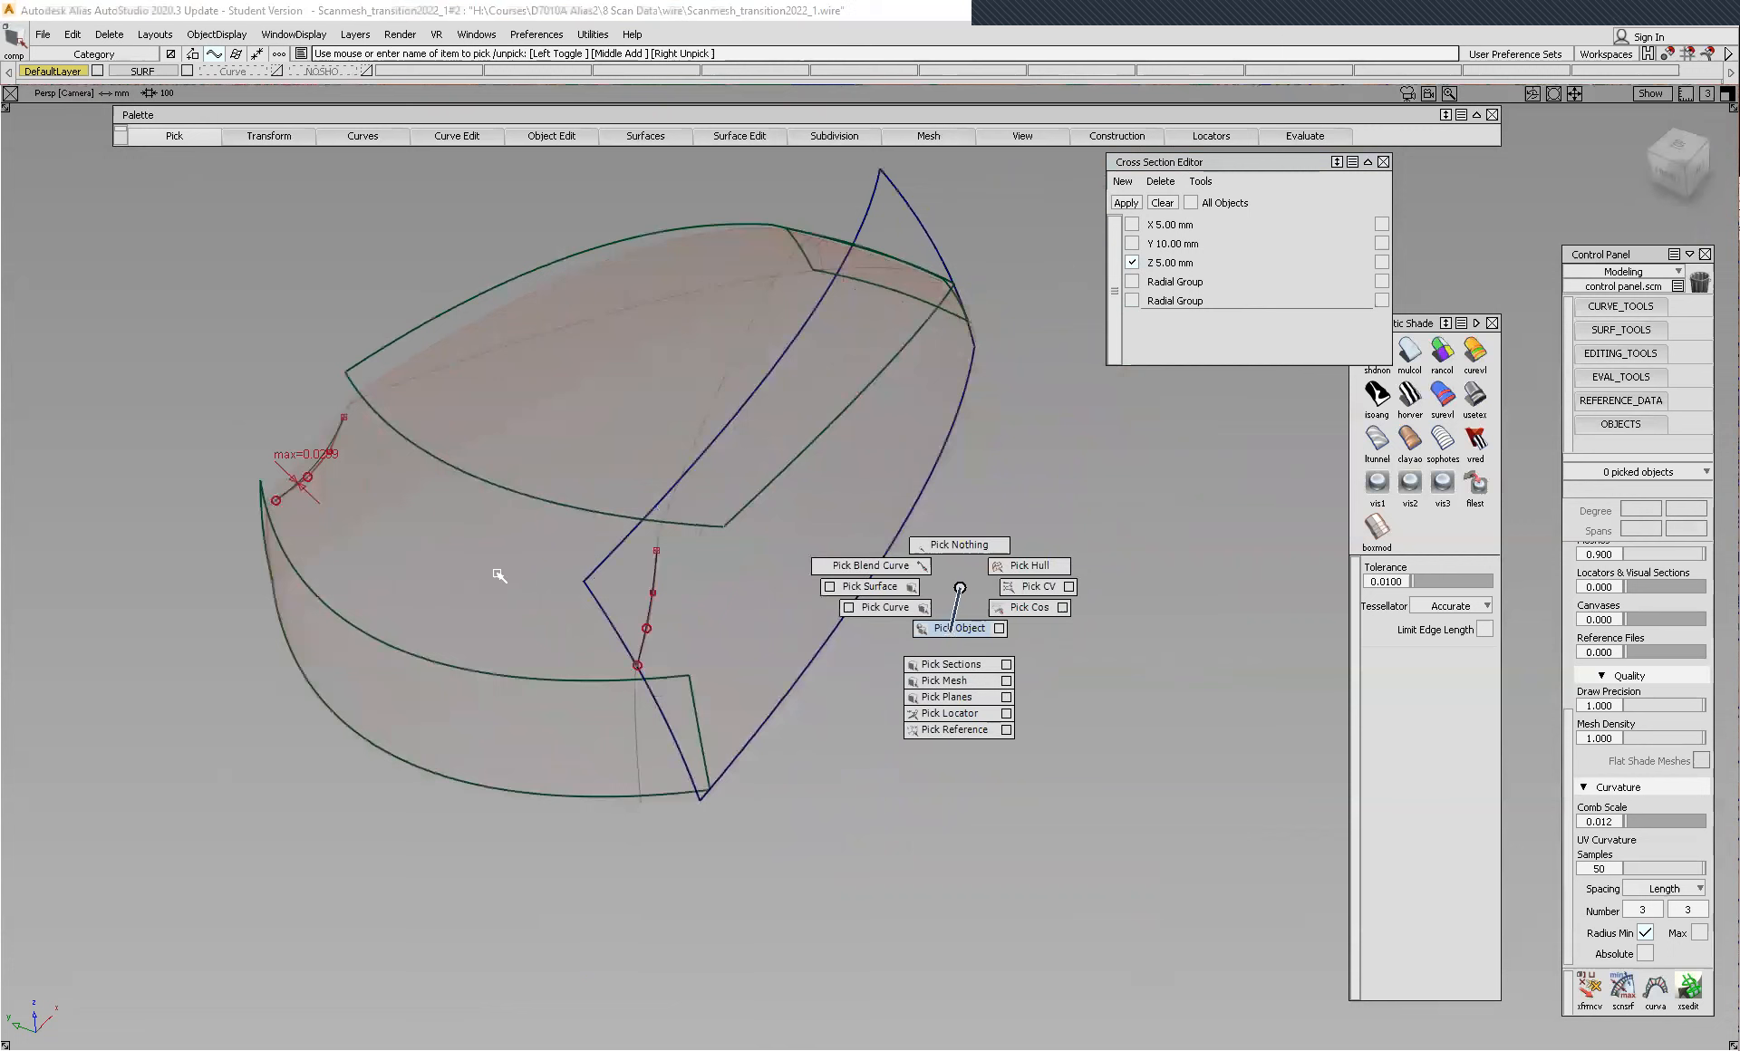
click(796, 610)
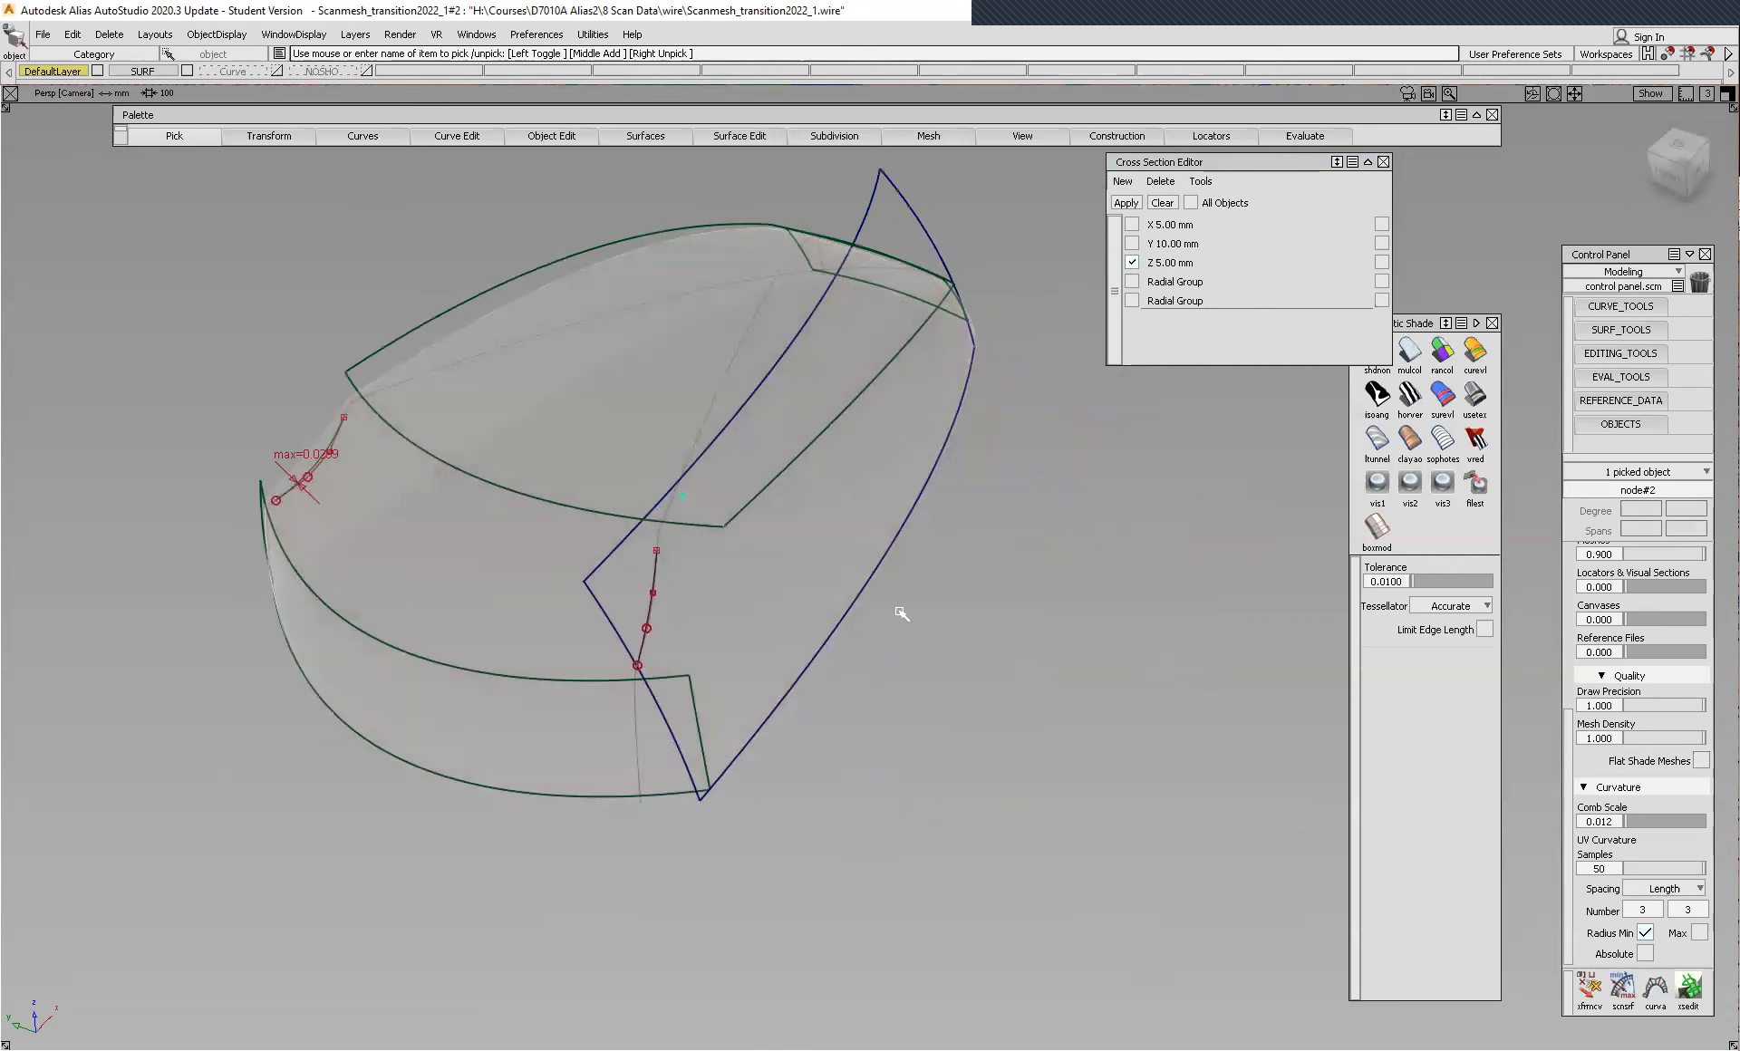
click(1126, 203)
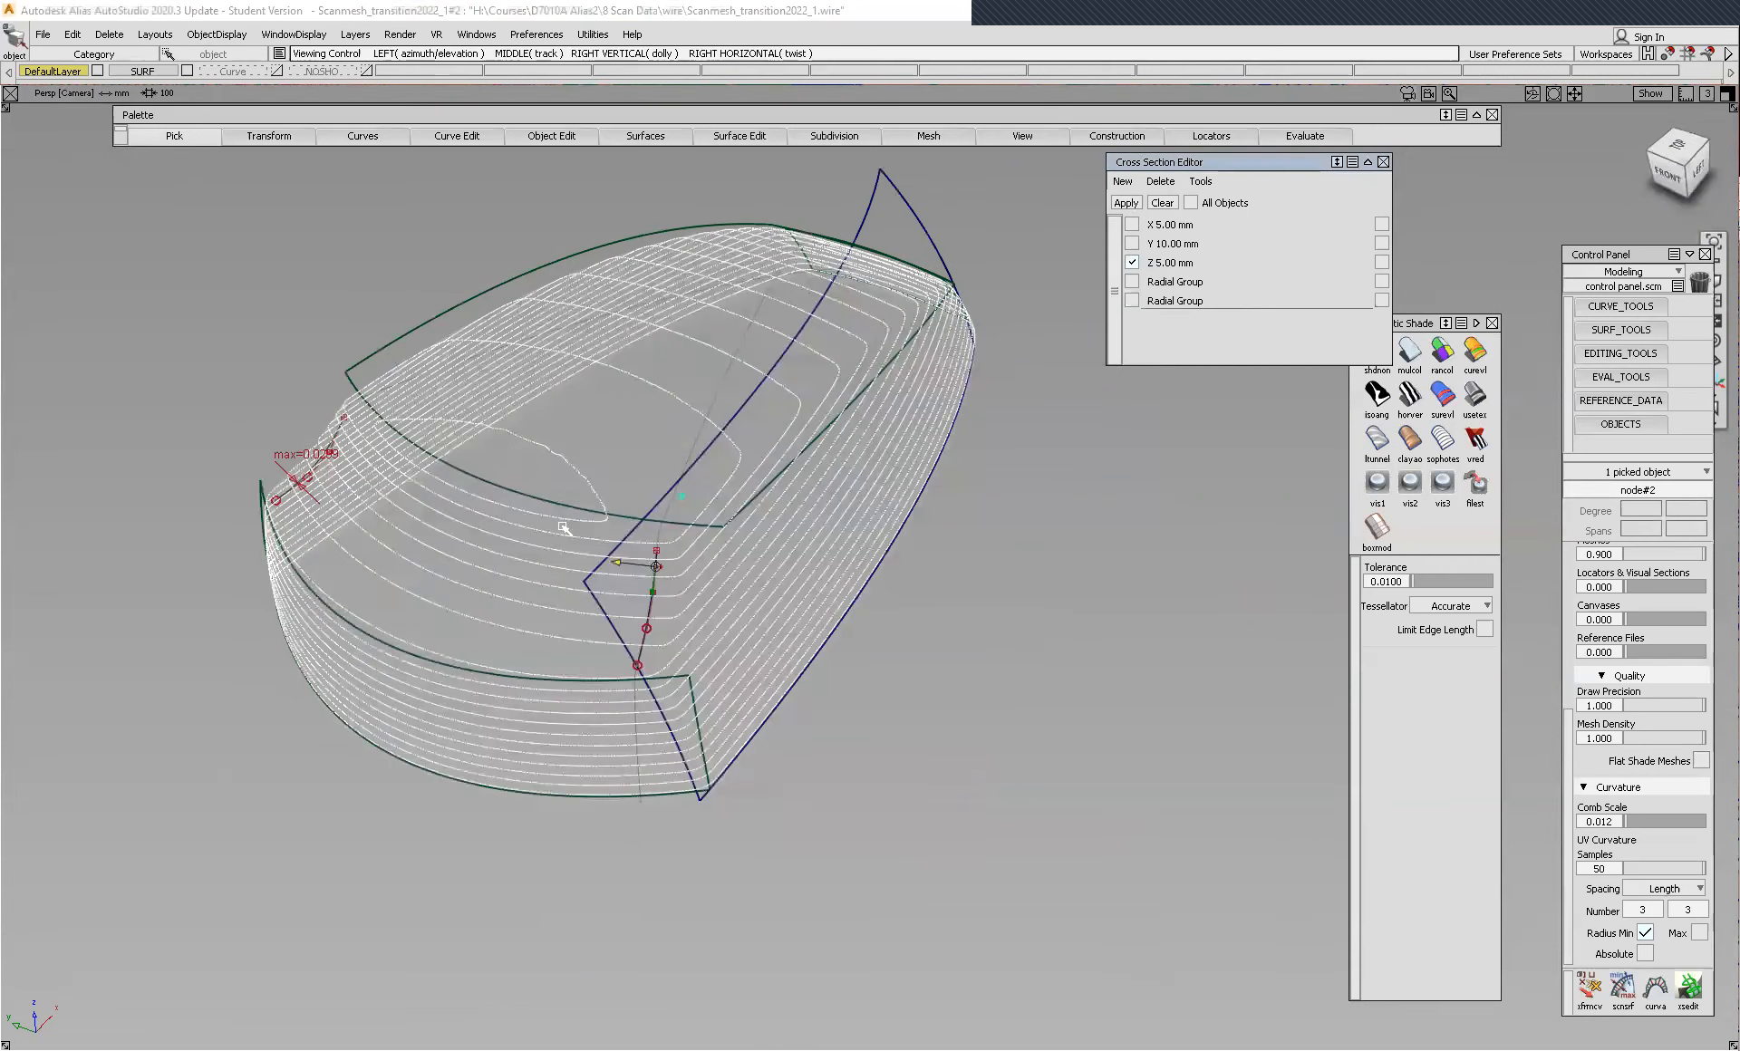
- Set the spacing of the Z cross sections to 1 mm
scroll(562, 528, up, 3)
alt+shift+drag(897, 494, 775, 606)
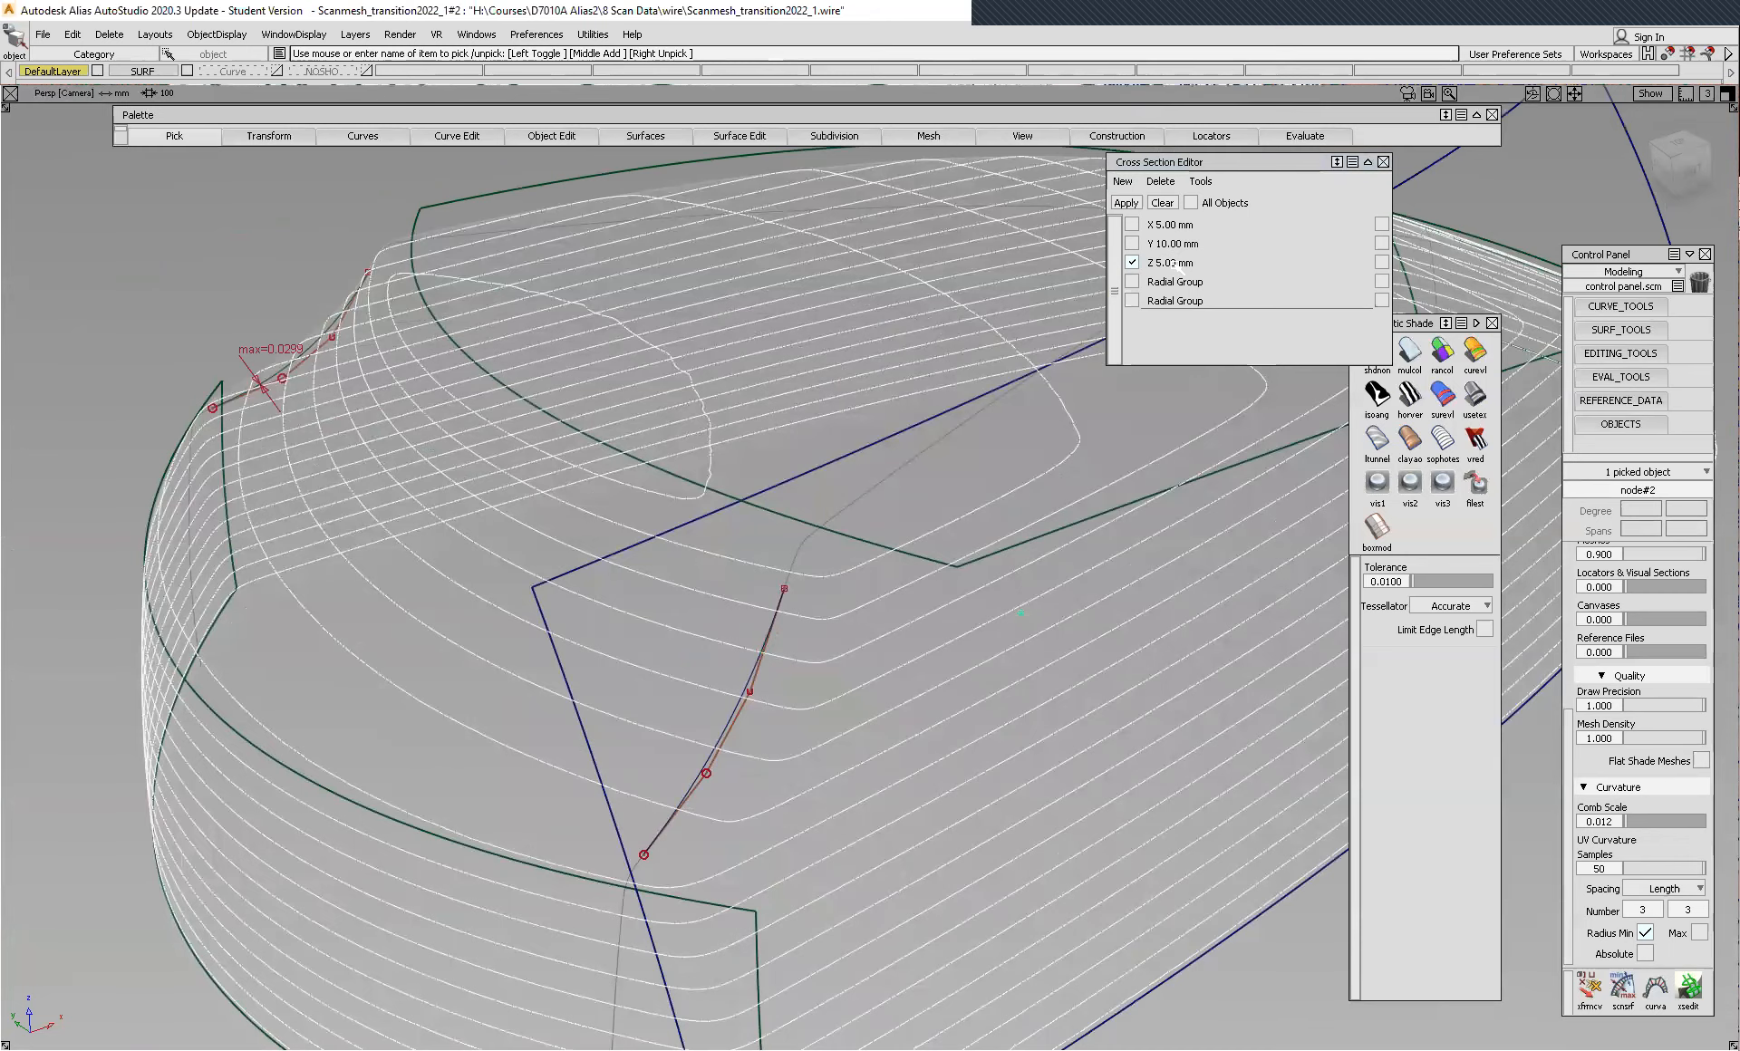
double_click(1059, 261)
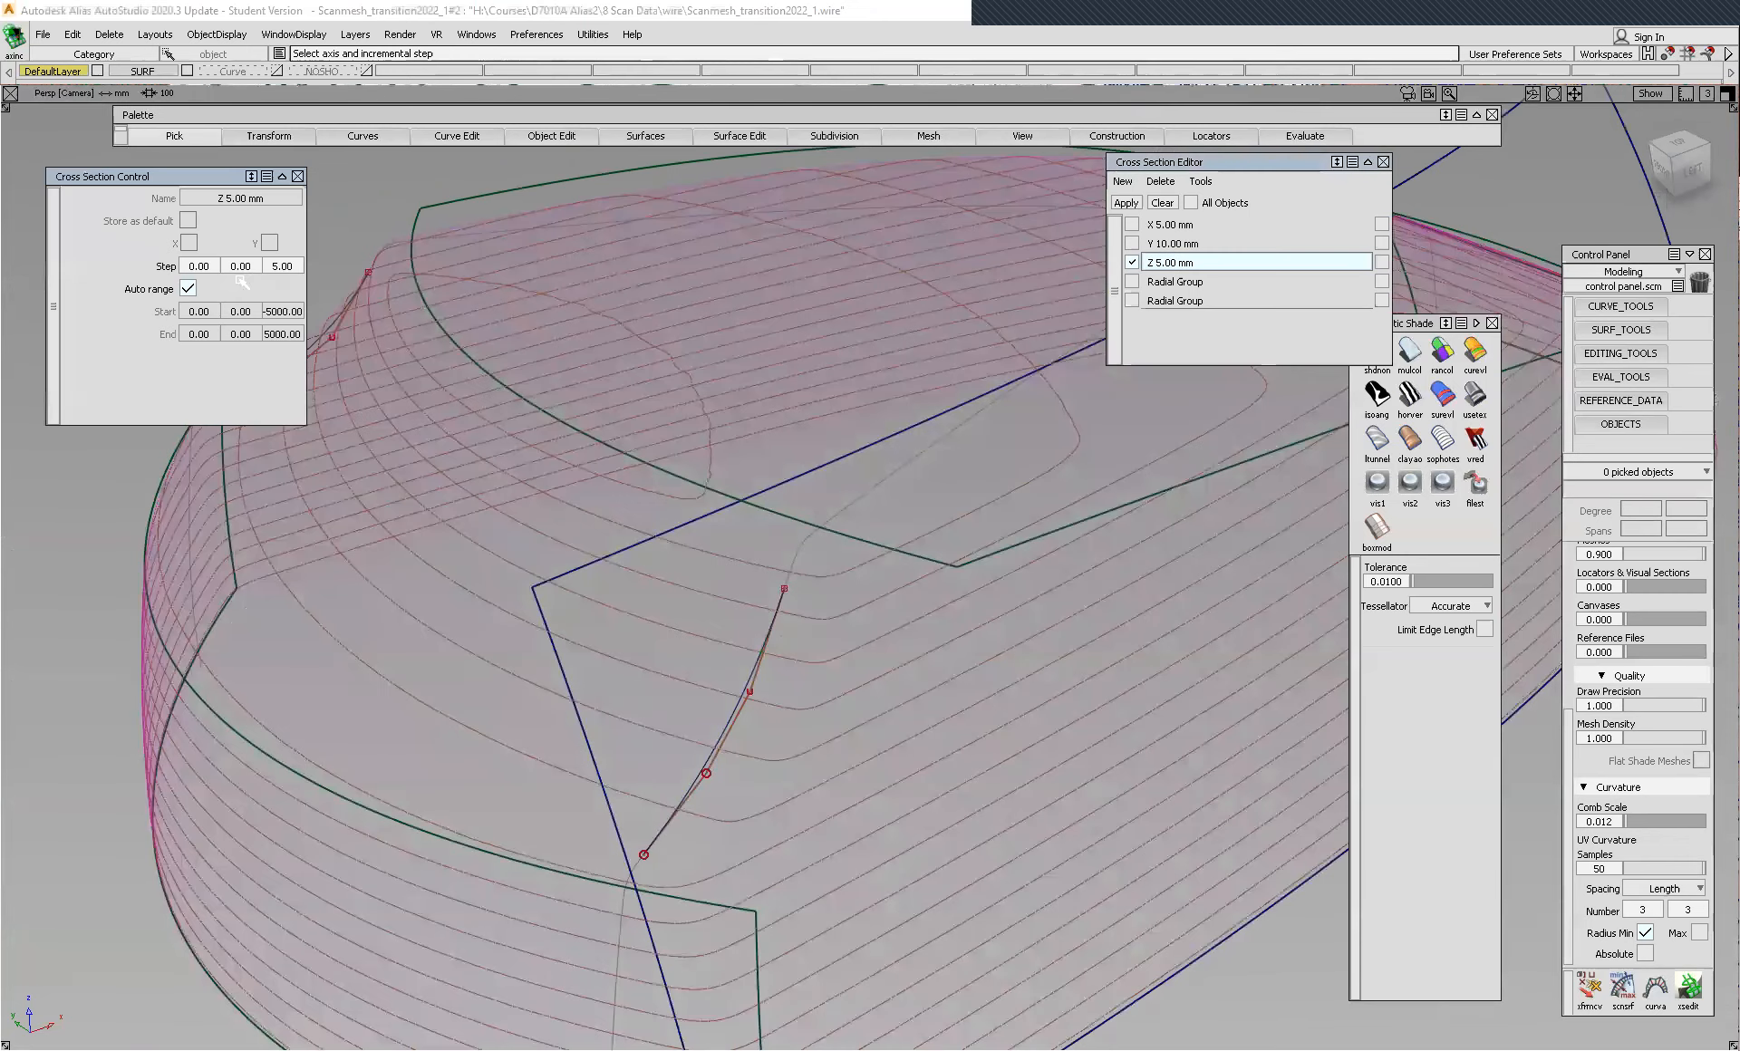
click(293, 266)
text(1)
key(Return)
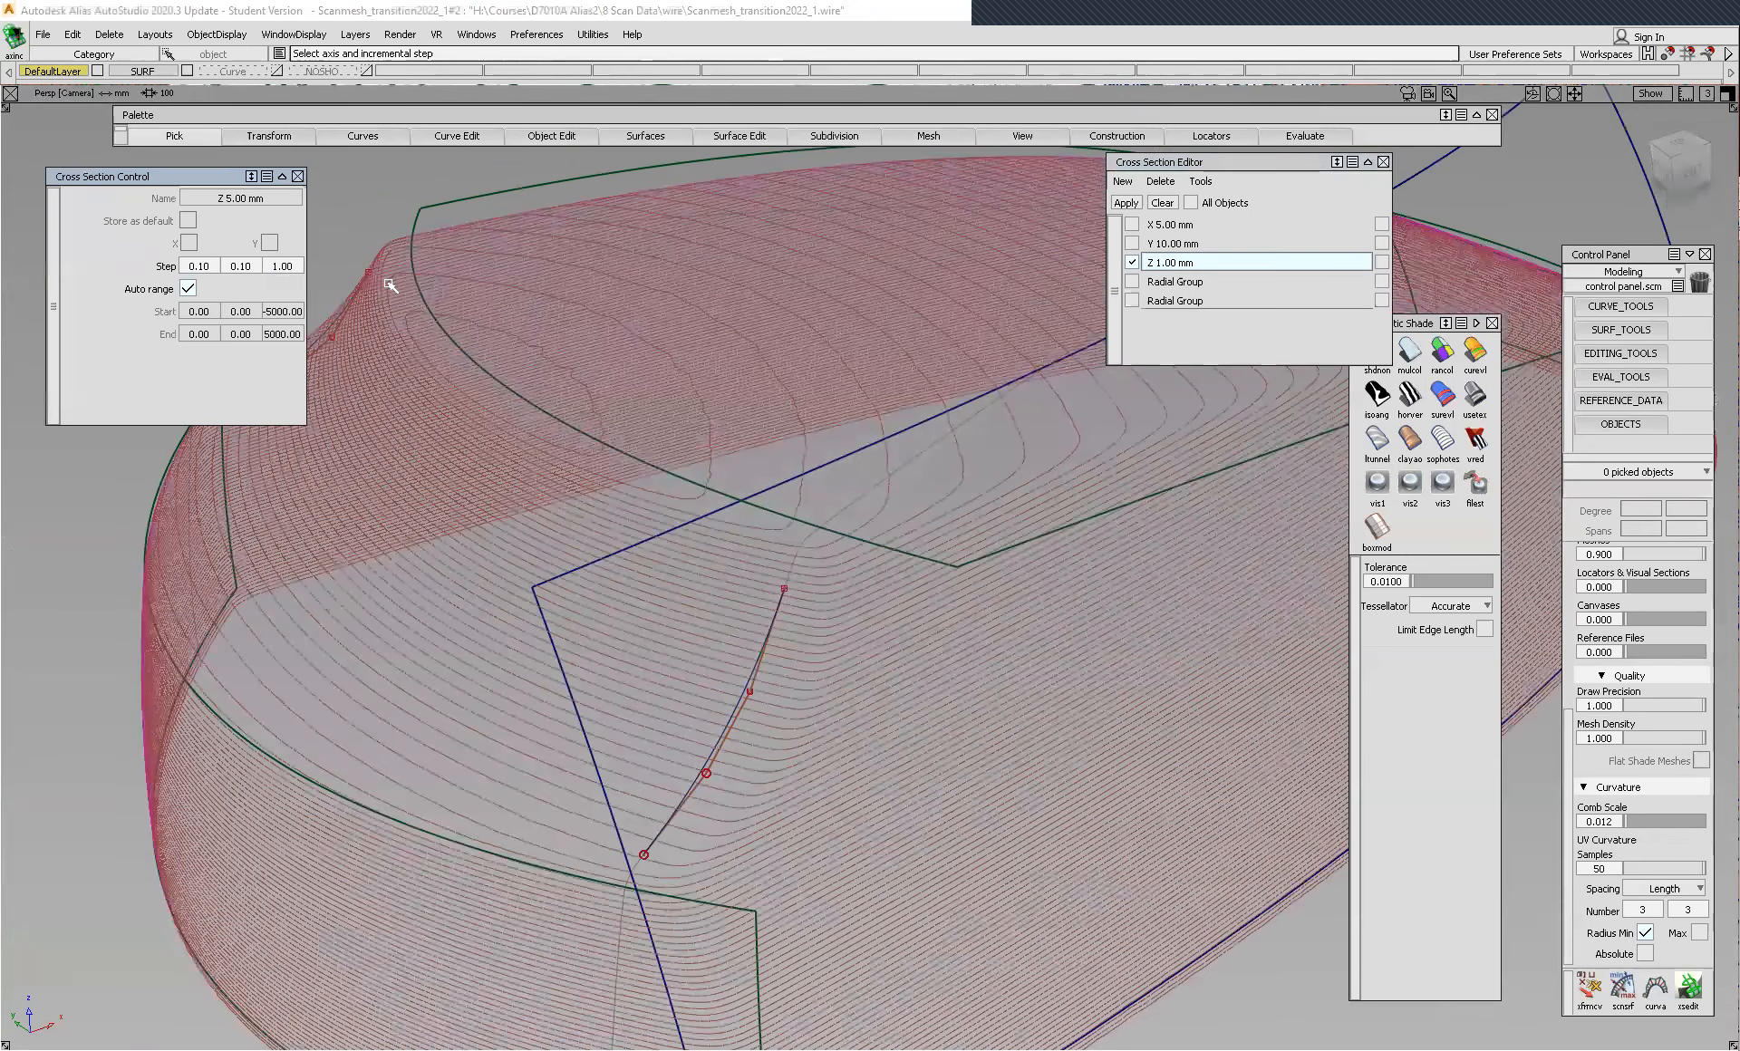
- Fit a degree 3, single-span curve to the Z section at the side curves' upper ends, ending its range at the mirrored curve
alt+shift+right_drag(886, 578, 846, 361)
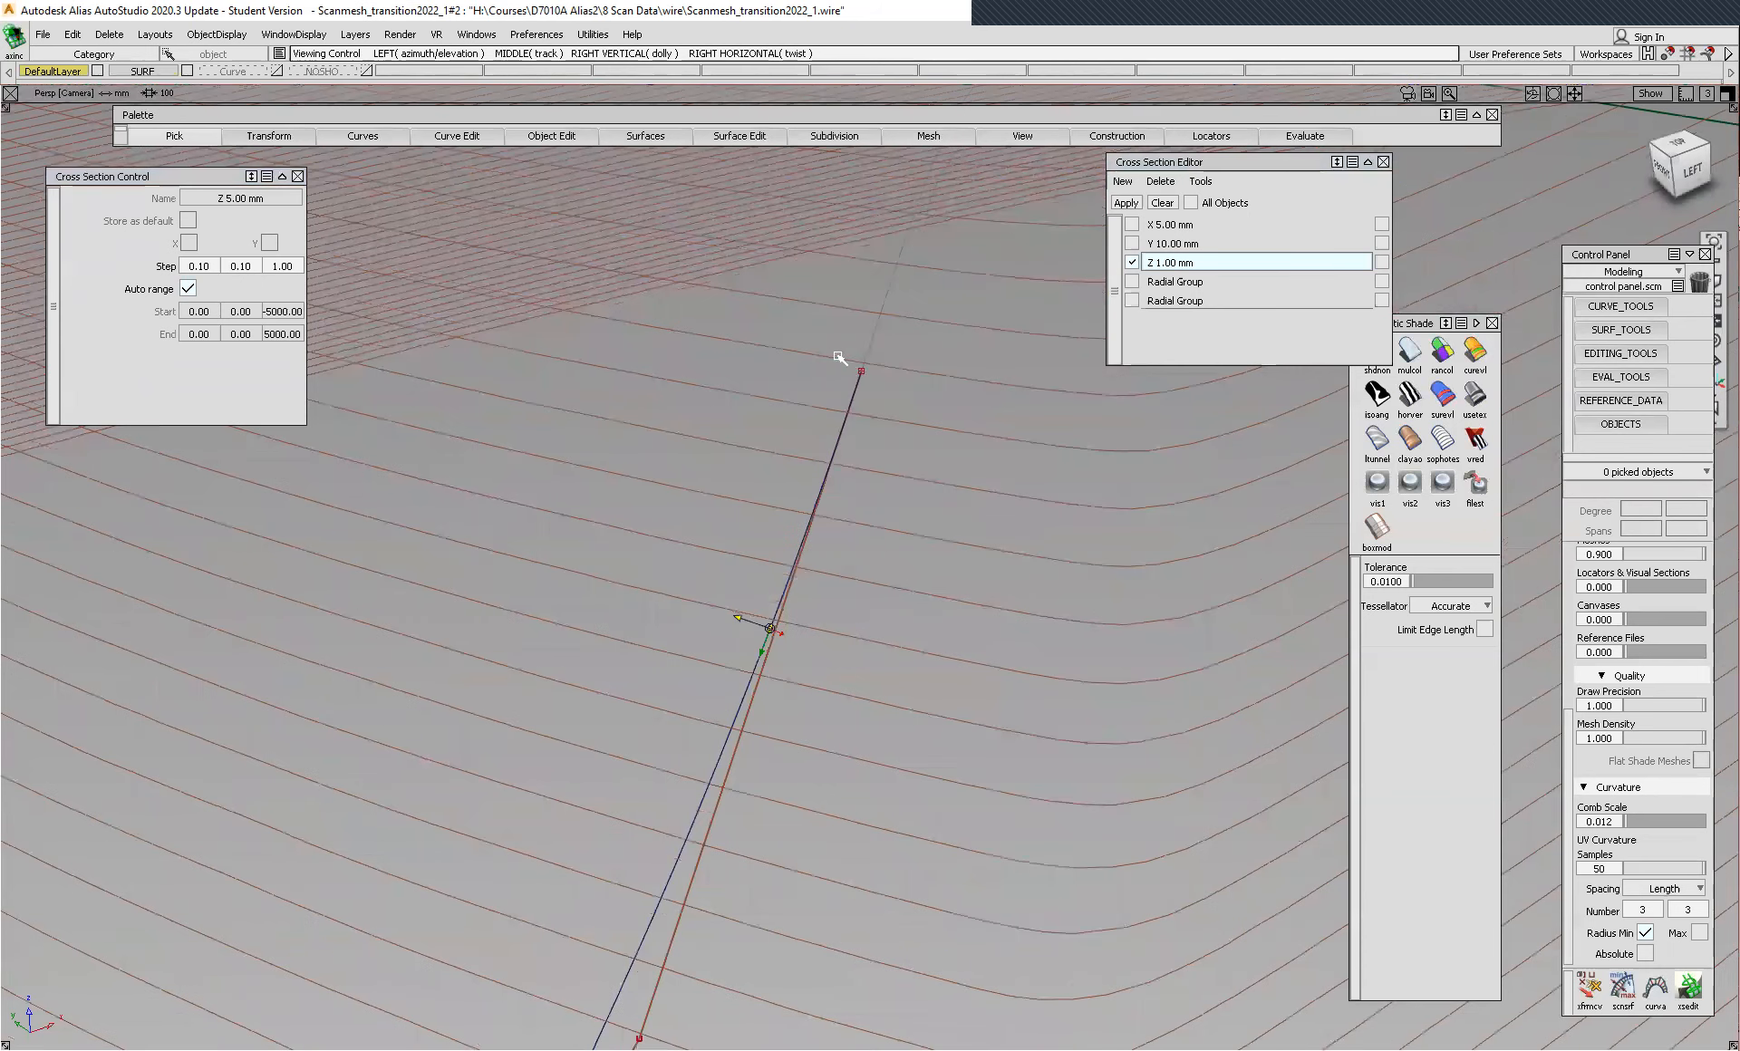
alt+shift+right_drag(644, 336, 640, 447)
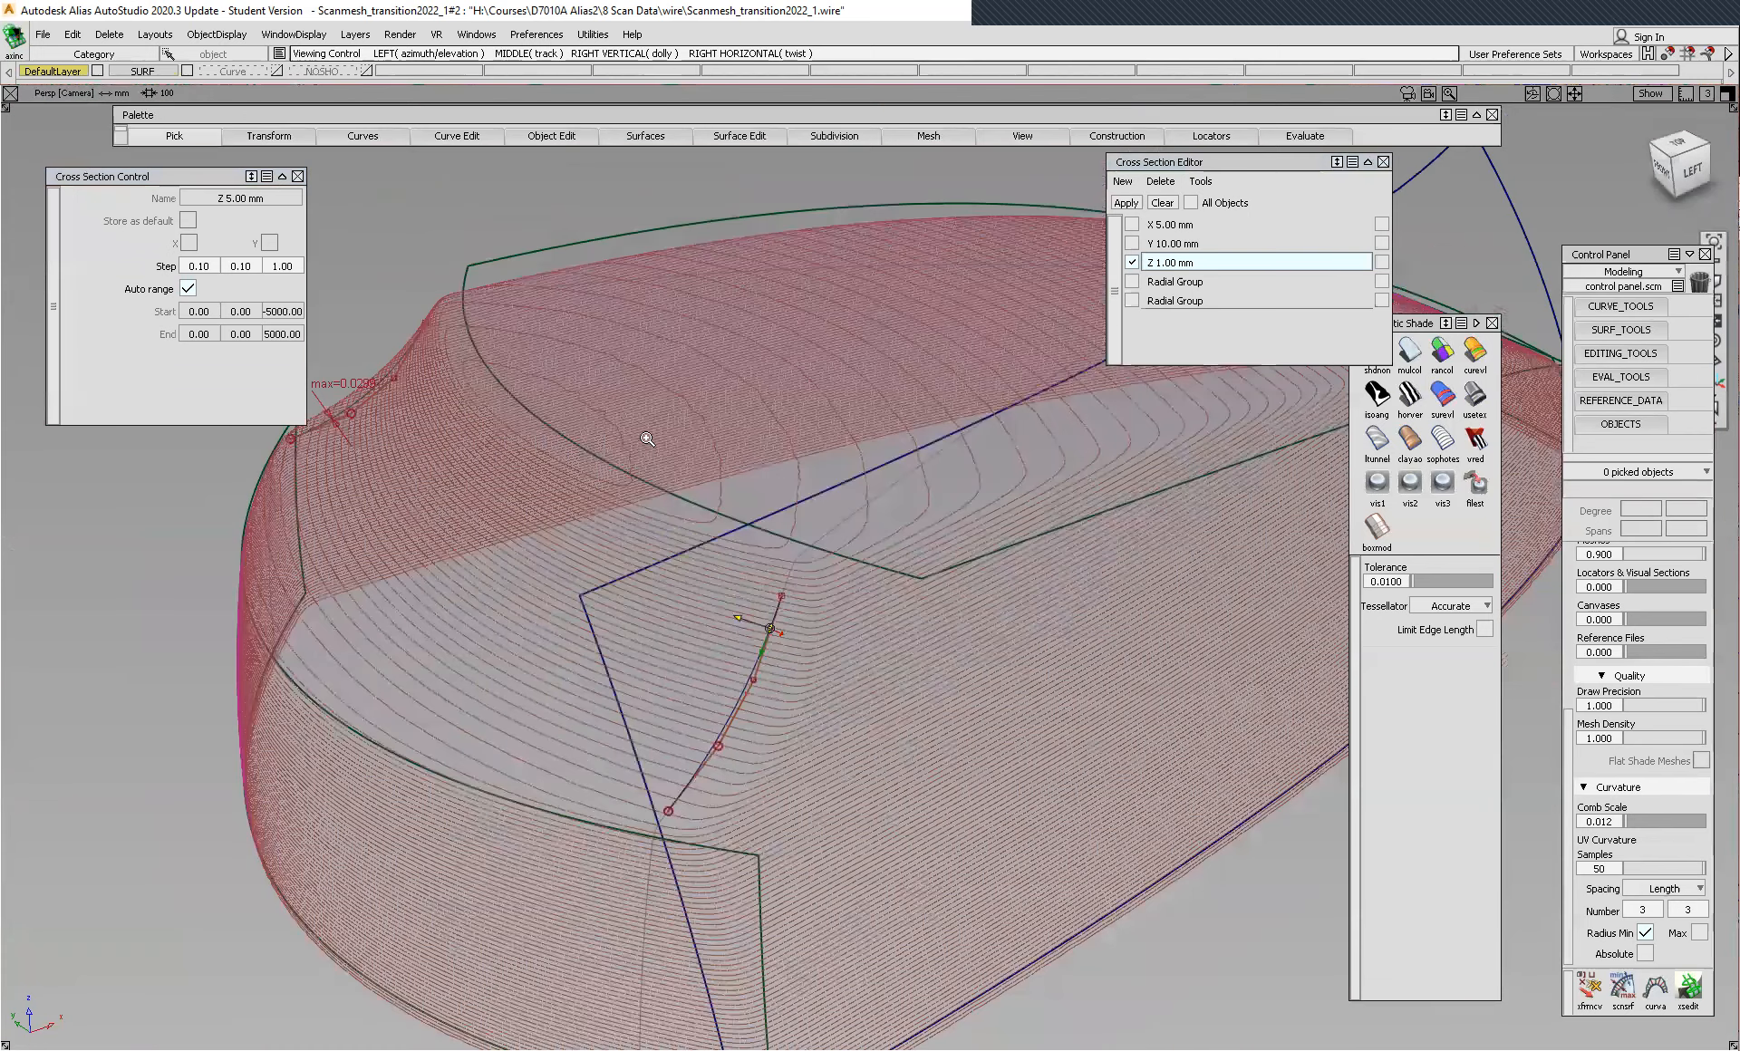
alt+shift+right_drag(312, 192, 299, 178)
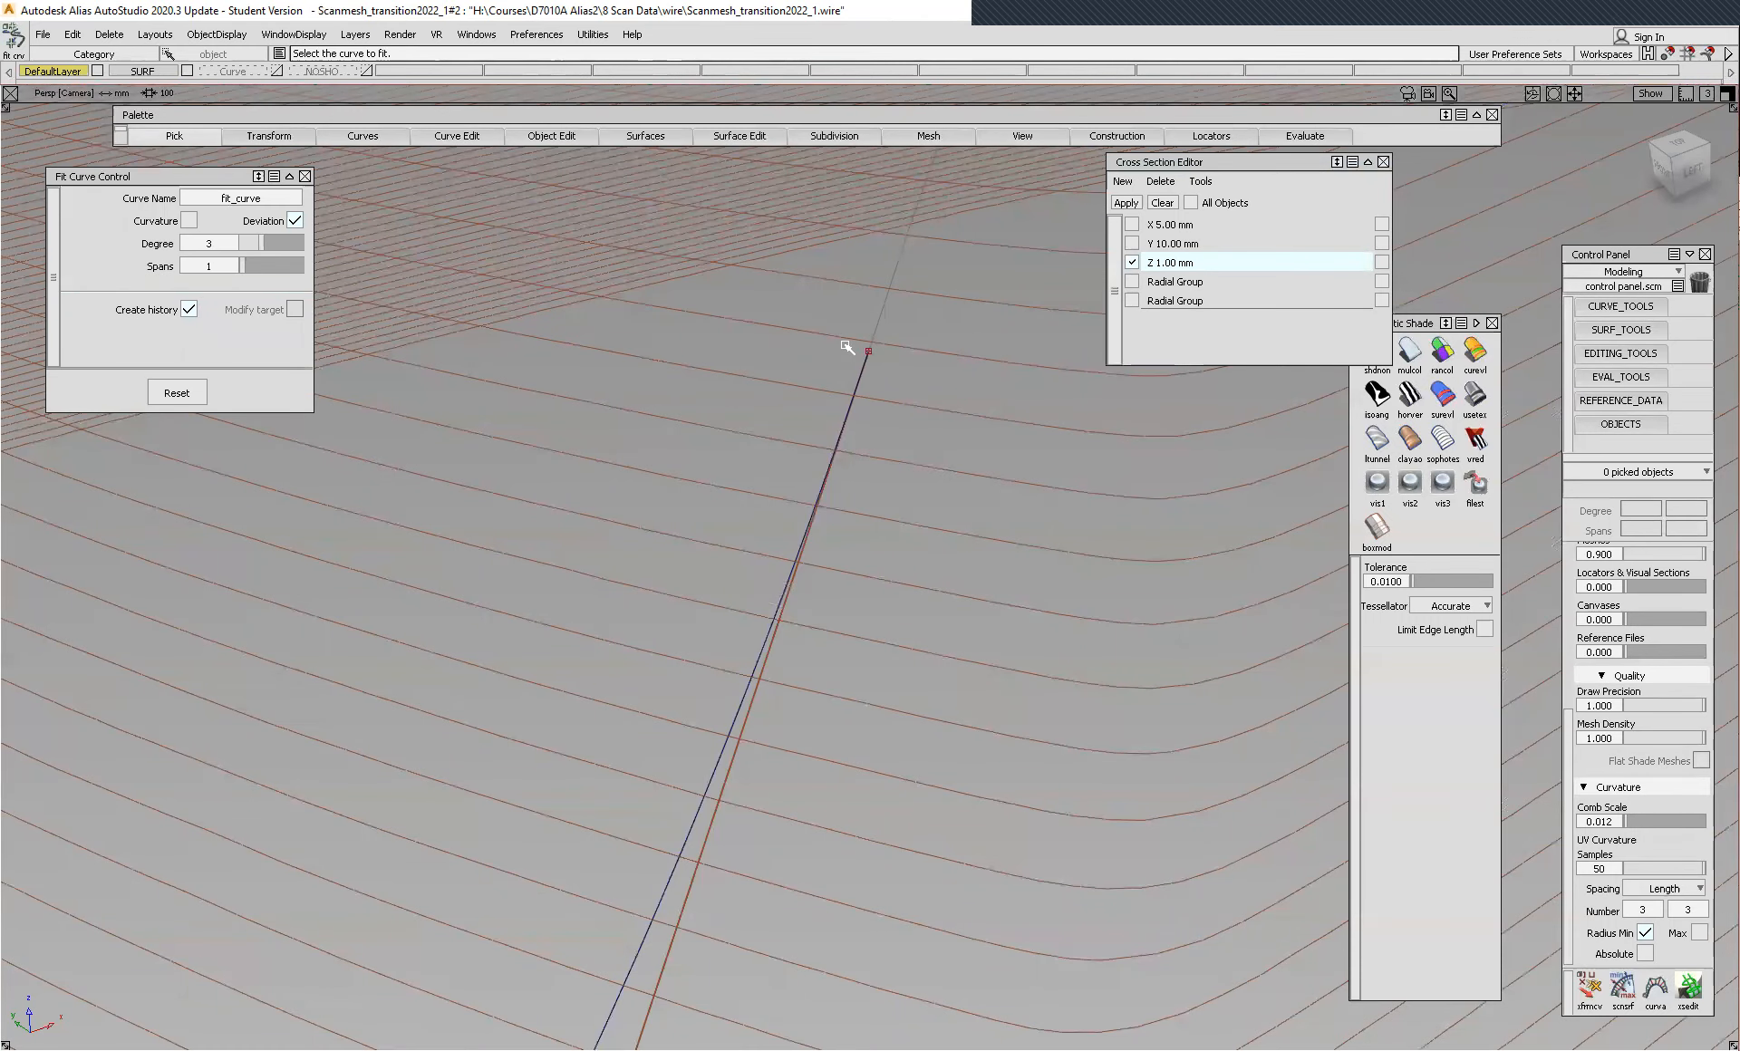
click(801, 332)
alt+shift+right_drag(680, 260, 638, 397)
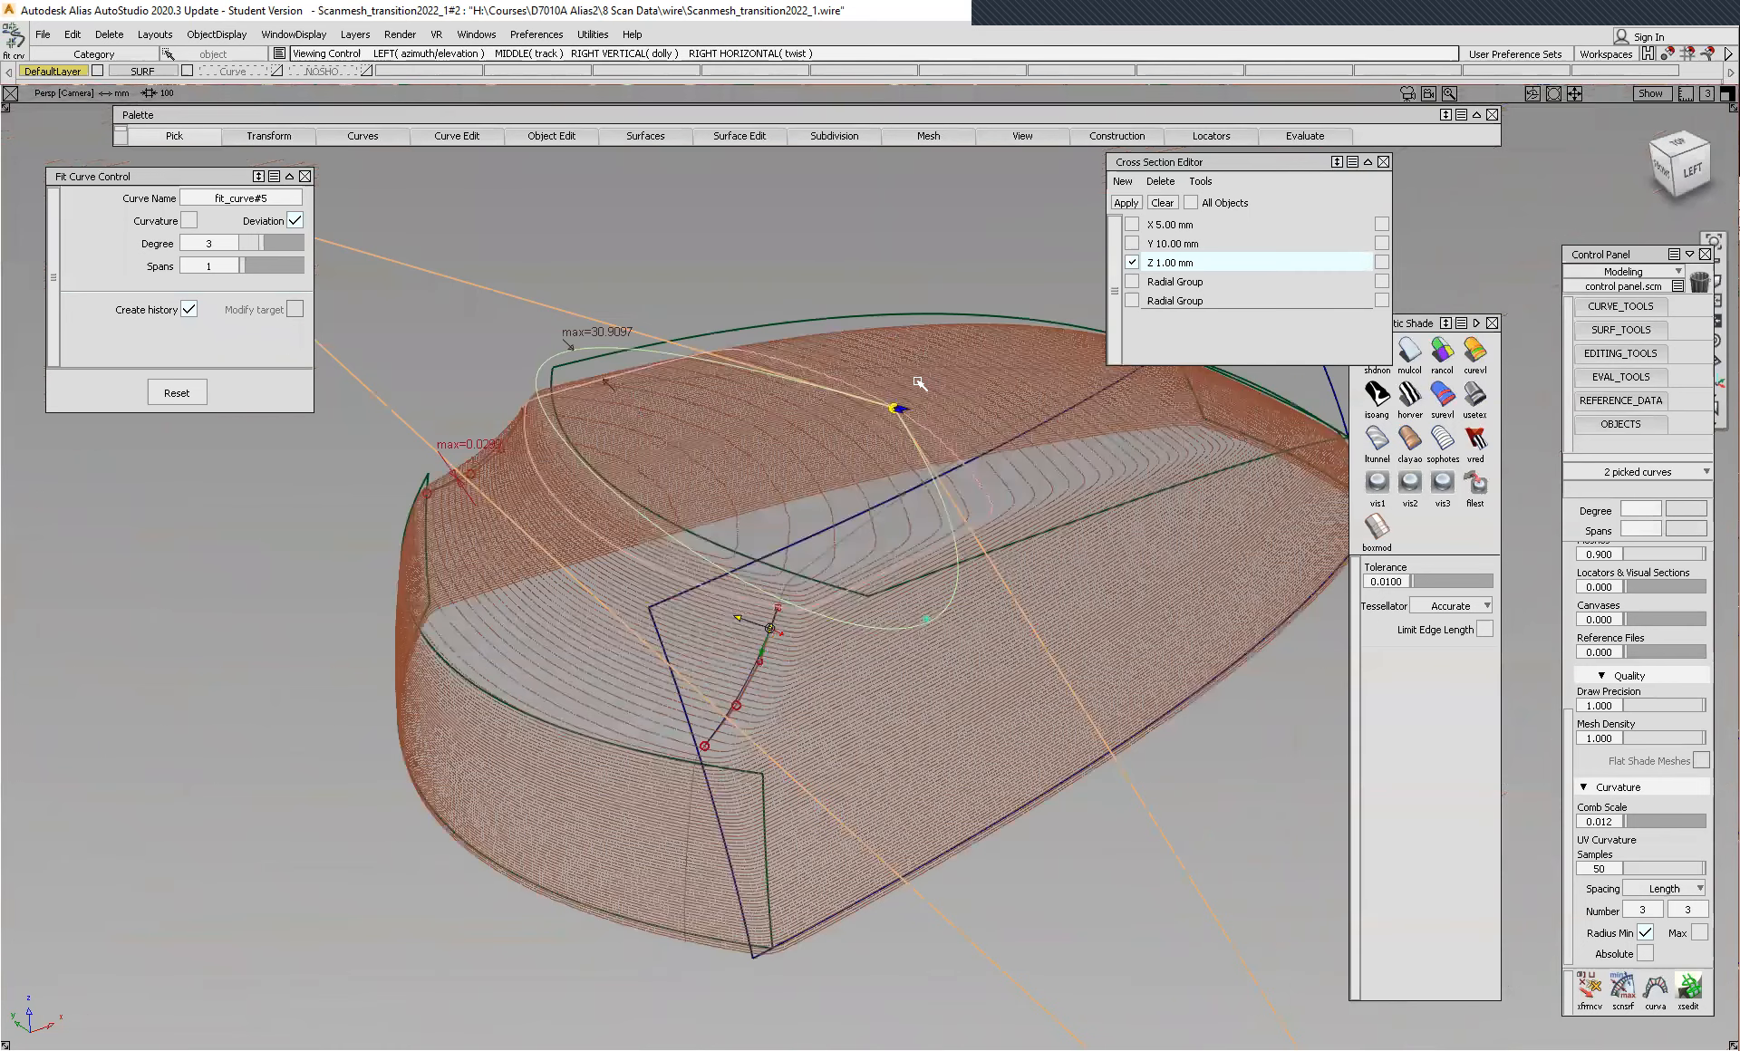
alt+shift+drag(861, 358, 770, 343)
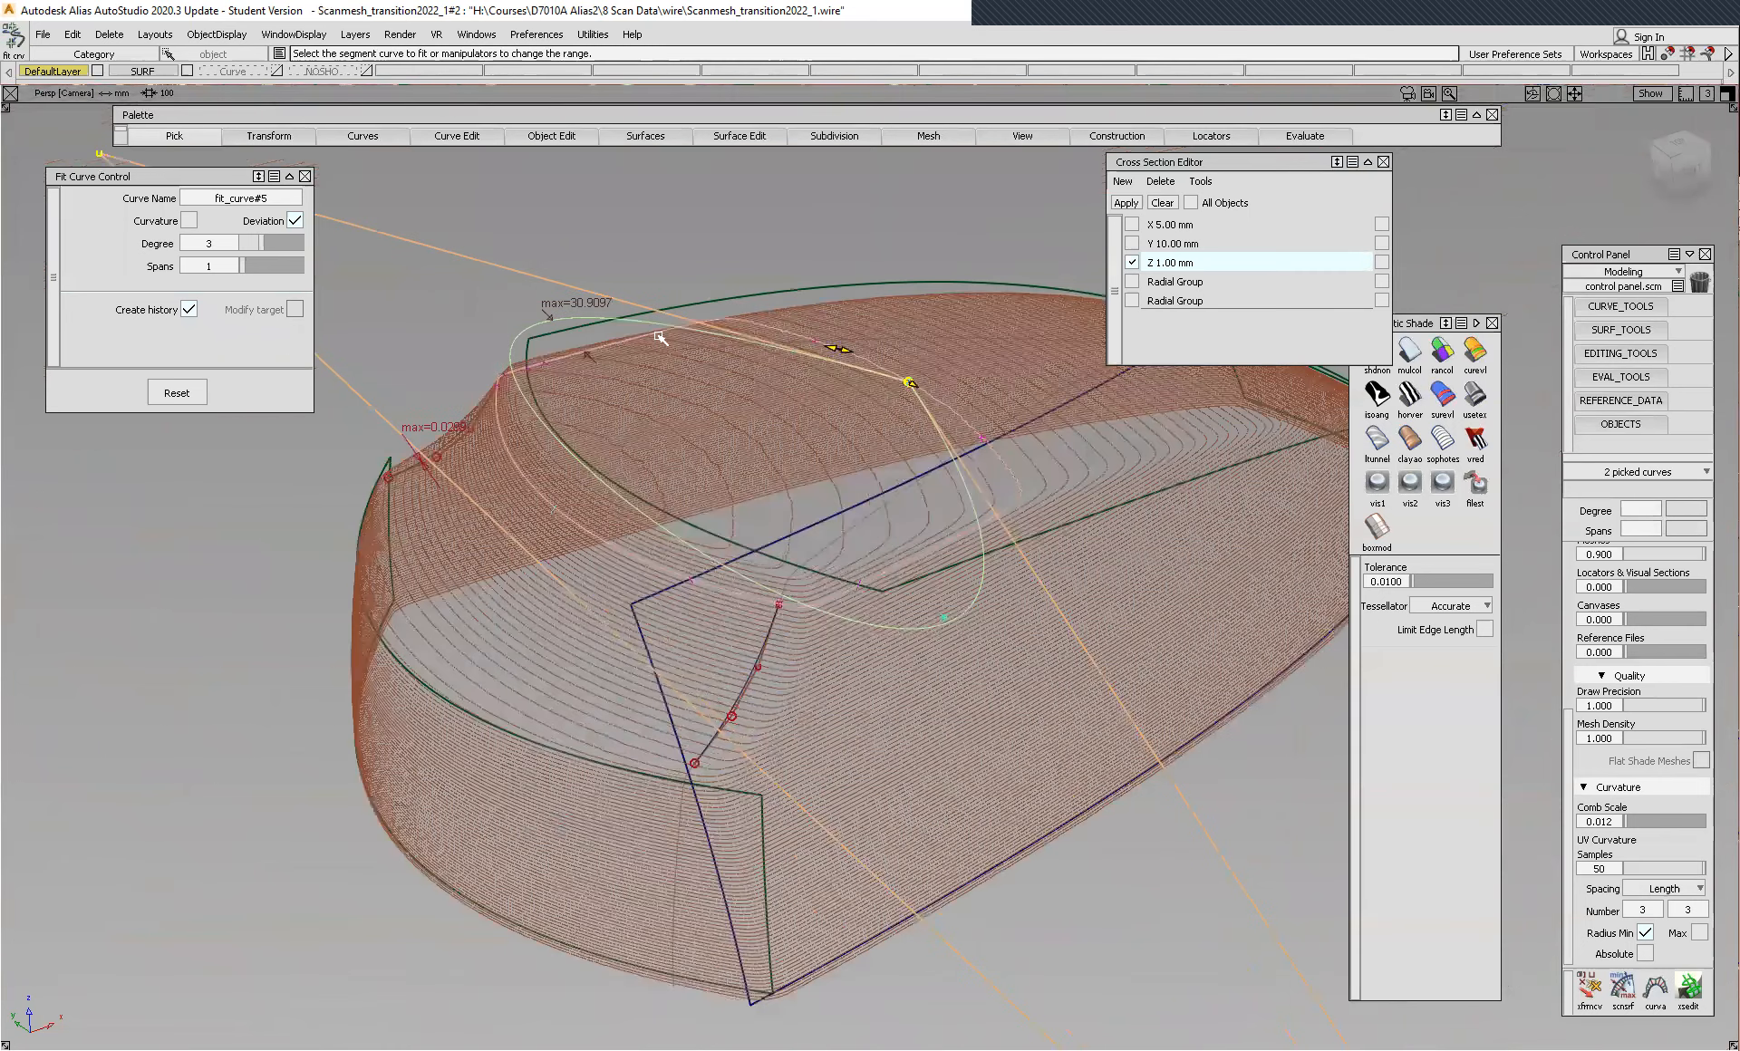
click(497, 396)
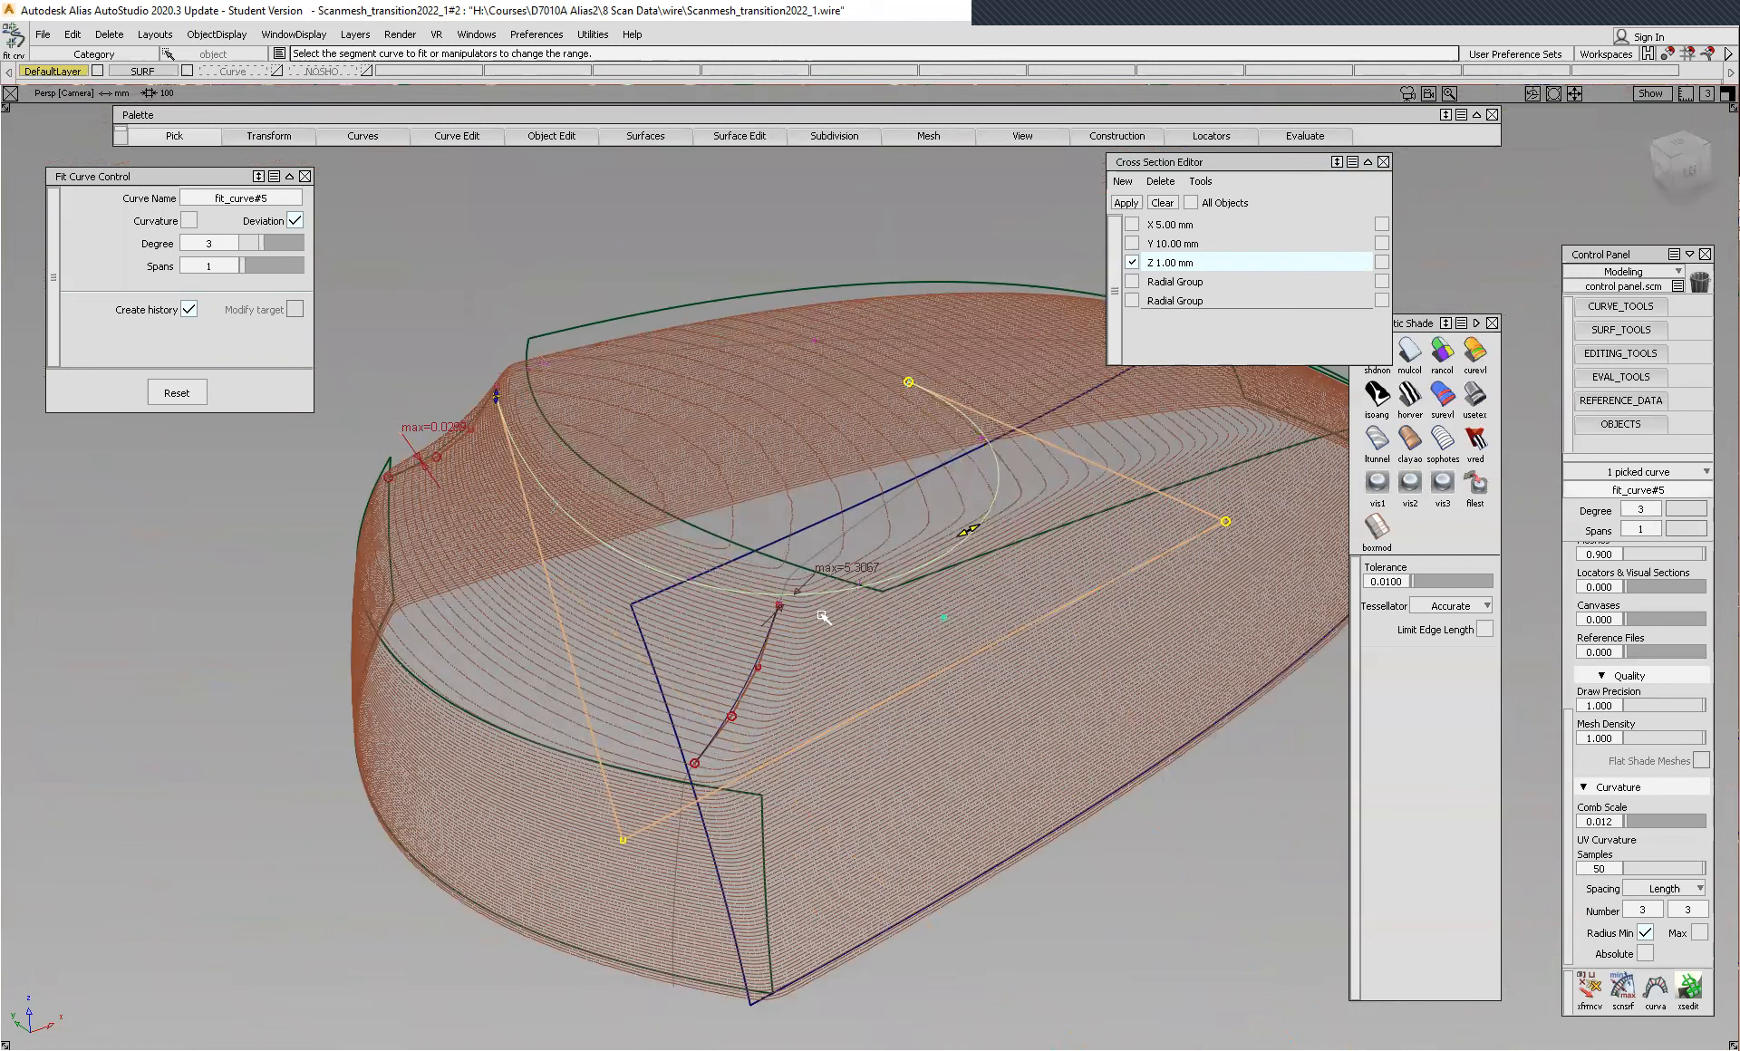
click(785, 607)
alt+shift+drag(786, 616, 863, 628)
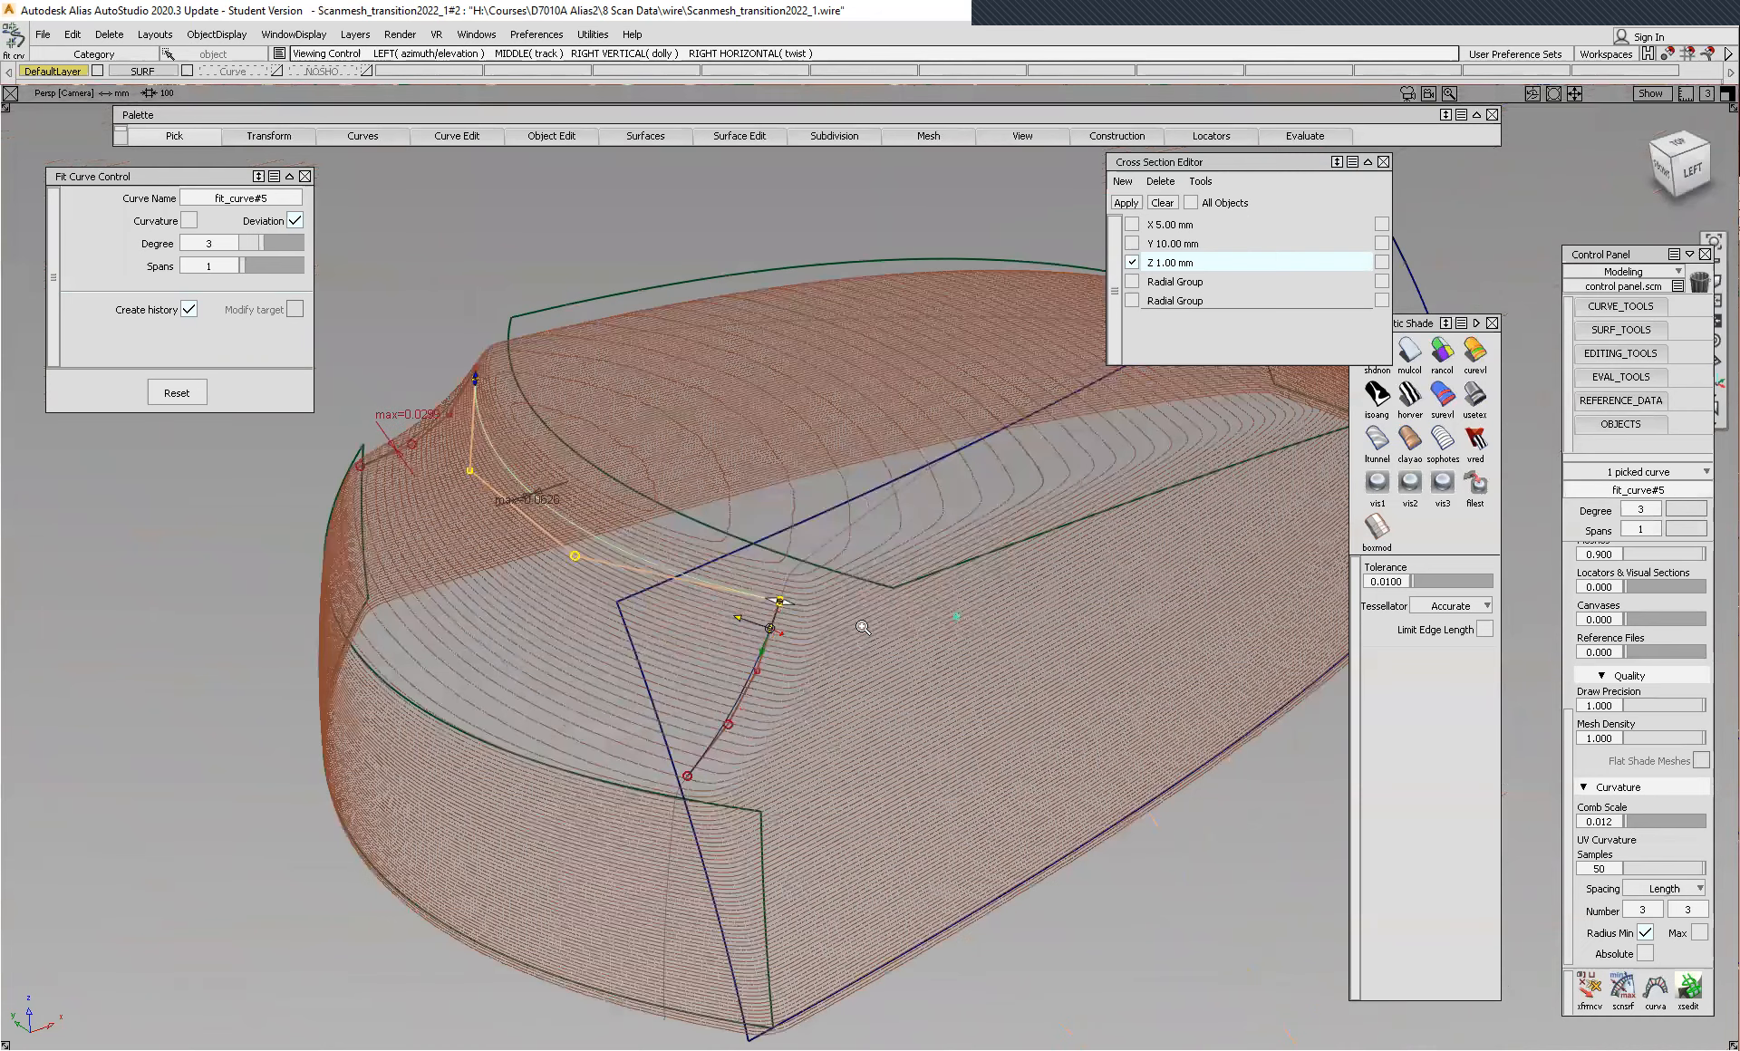
- Move the other end of the fit range onto the upper end of the original side curve
alt+shift+right_drag(945, 455, 954, 313)
alt+shift+middle_drag(965, 337, 1090, 468)
alt+shift+right_drag(849, 345, 753, 471)
alt+shift+middle_drag(622, 567, 1028, 650)
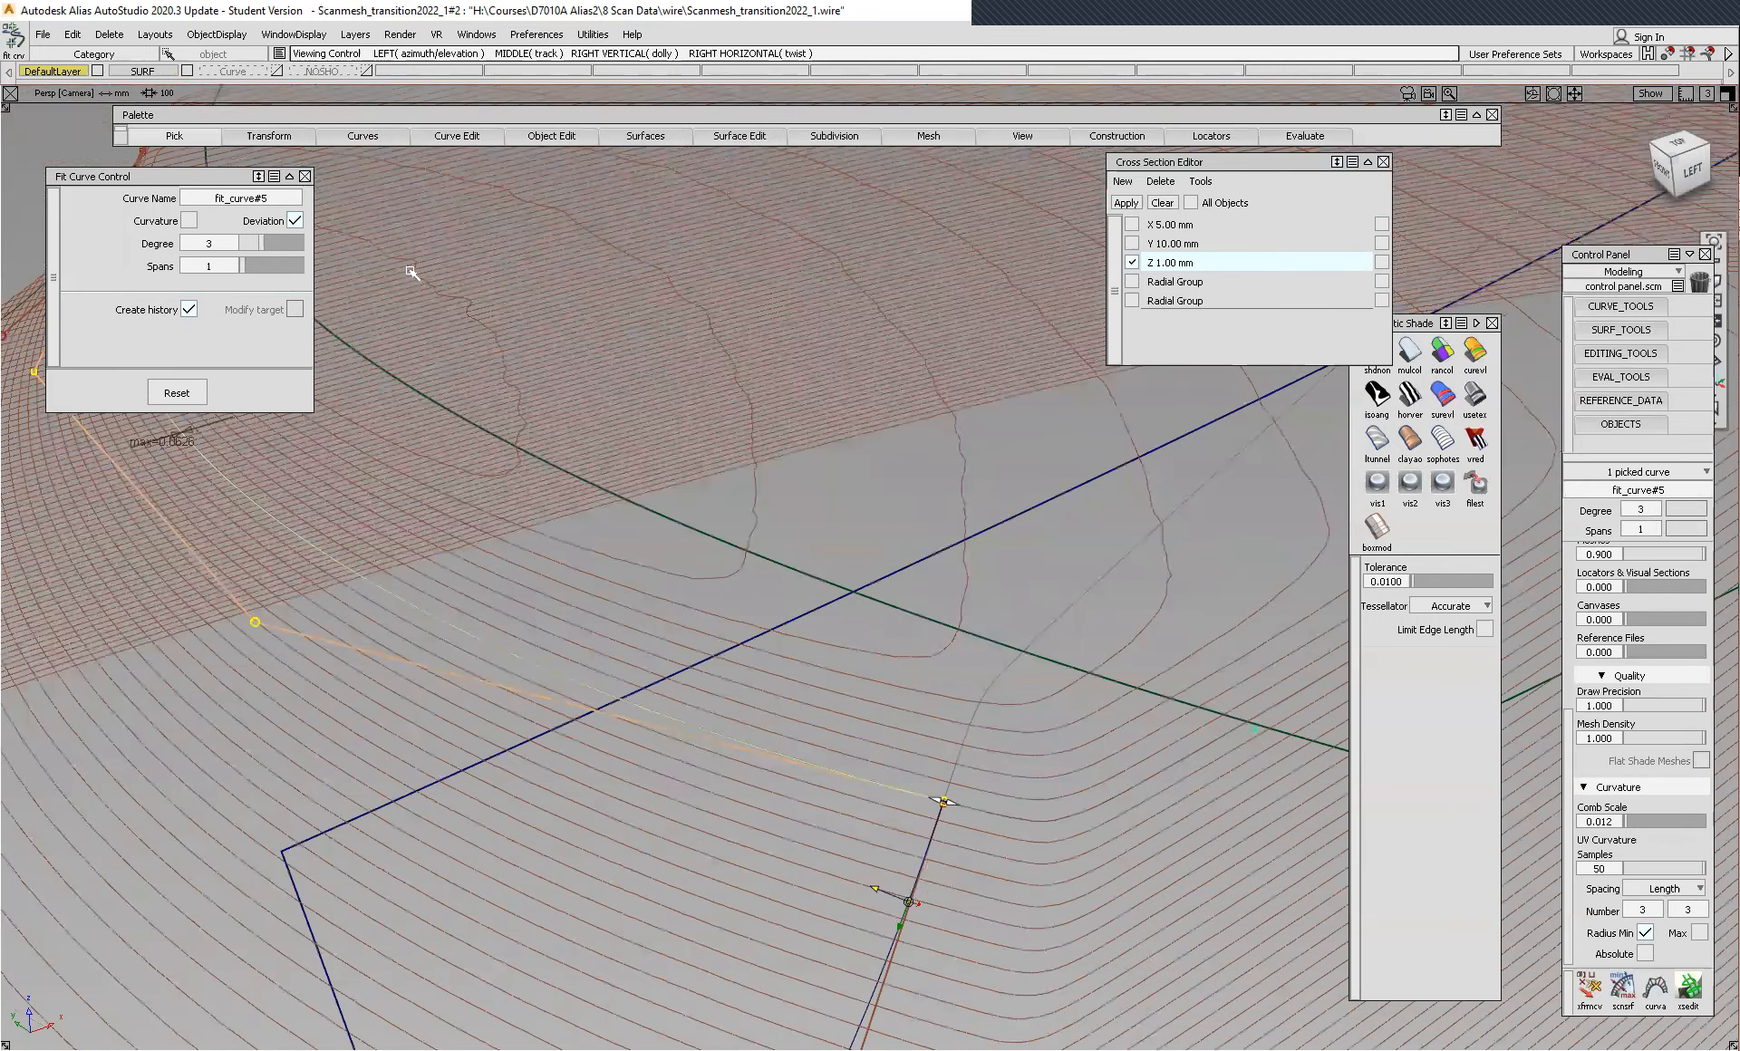
alt+shift+drag(419, 403, 363, 347)
alt+shift+drag(558, 376, 852, 502)
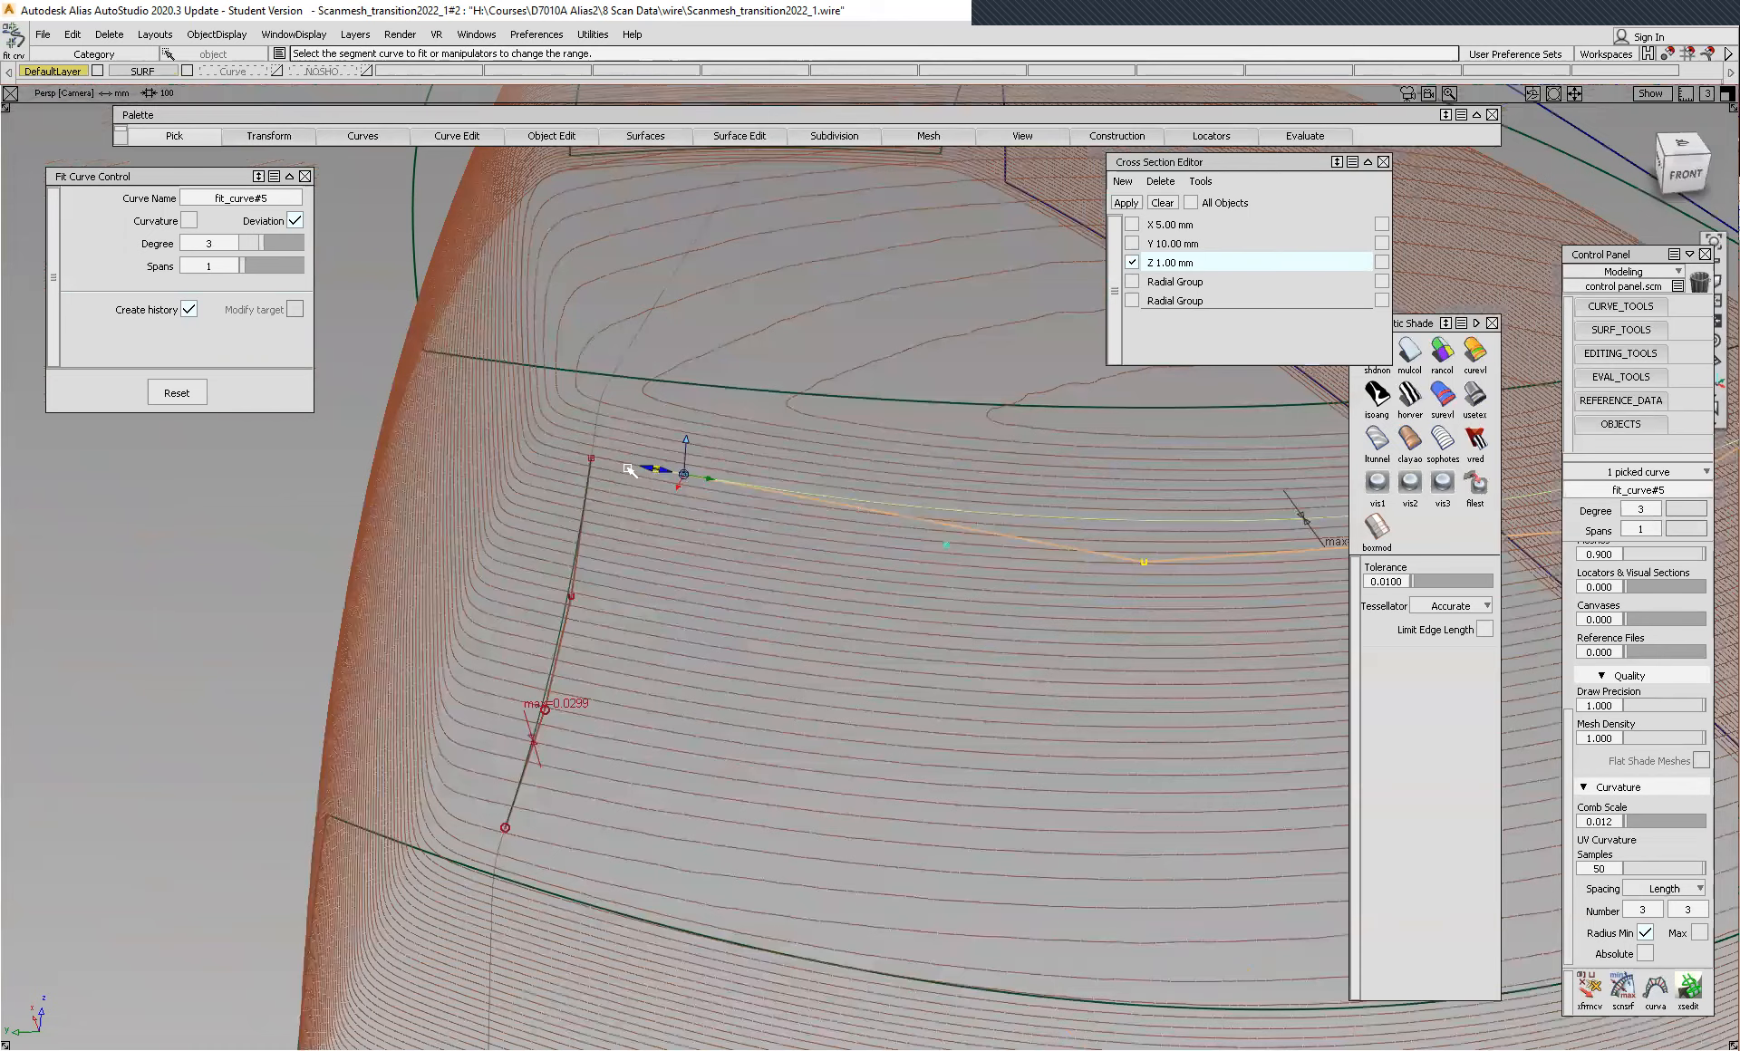
scroll(630, 469, up, 3)
click(522, 458)
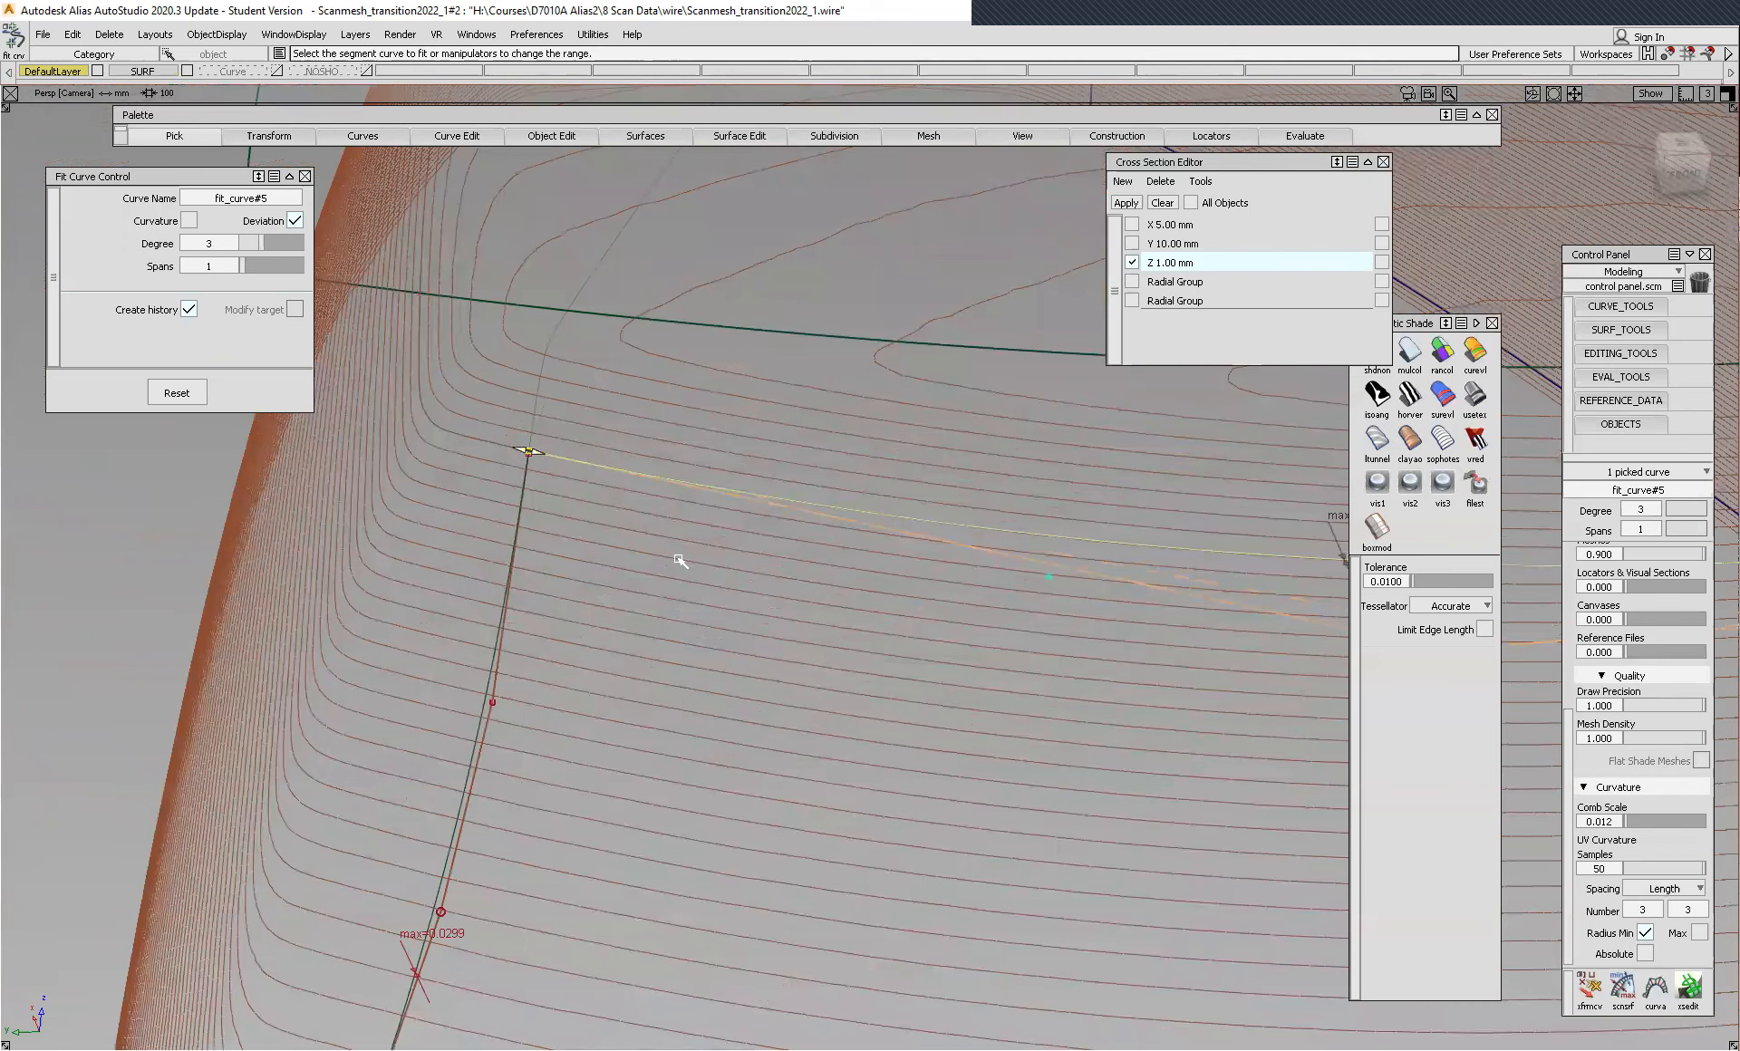
- Check the fitted curve against the side curves, finish the fit and clear the Z cross sections from the mesh
scroll(667, 447, down, 3)
alt+shift+drag(667, 447, 748, 443)
alt+shift+drag(678, 602, 745, 614)
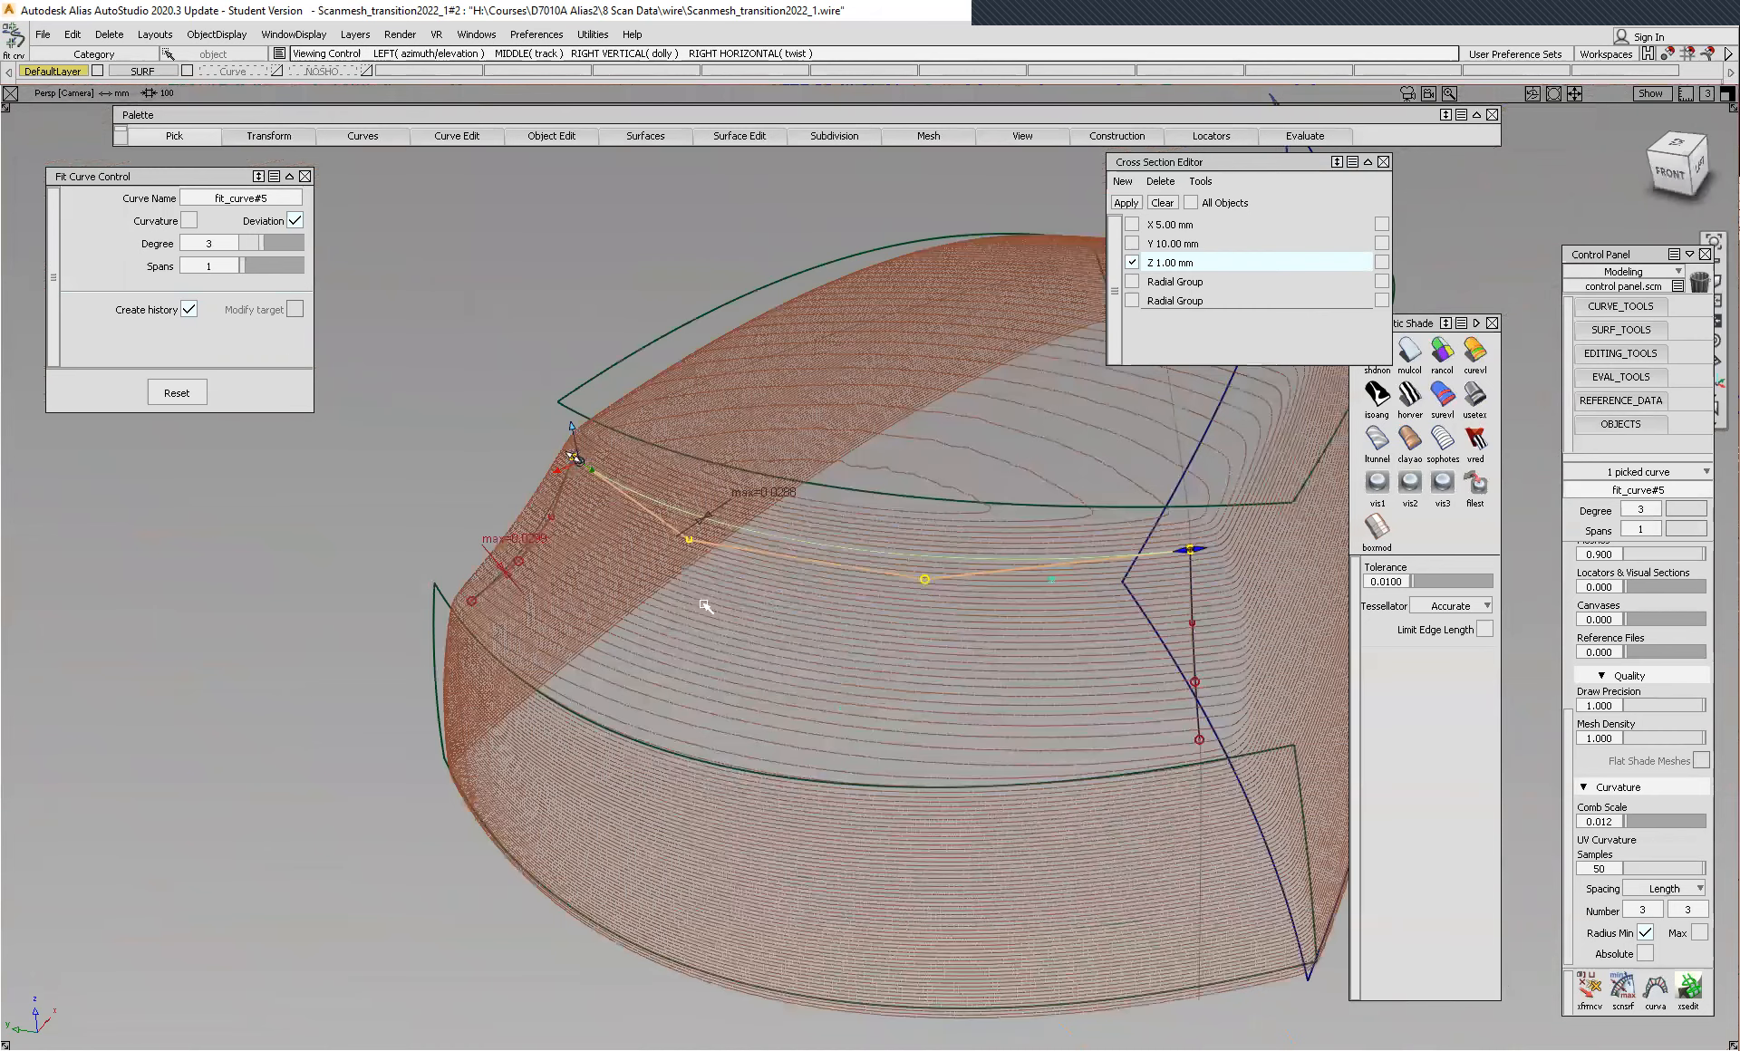
alt+shift+drag(759, 404, 753, 414)
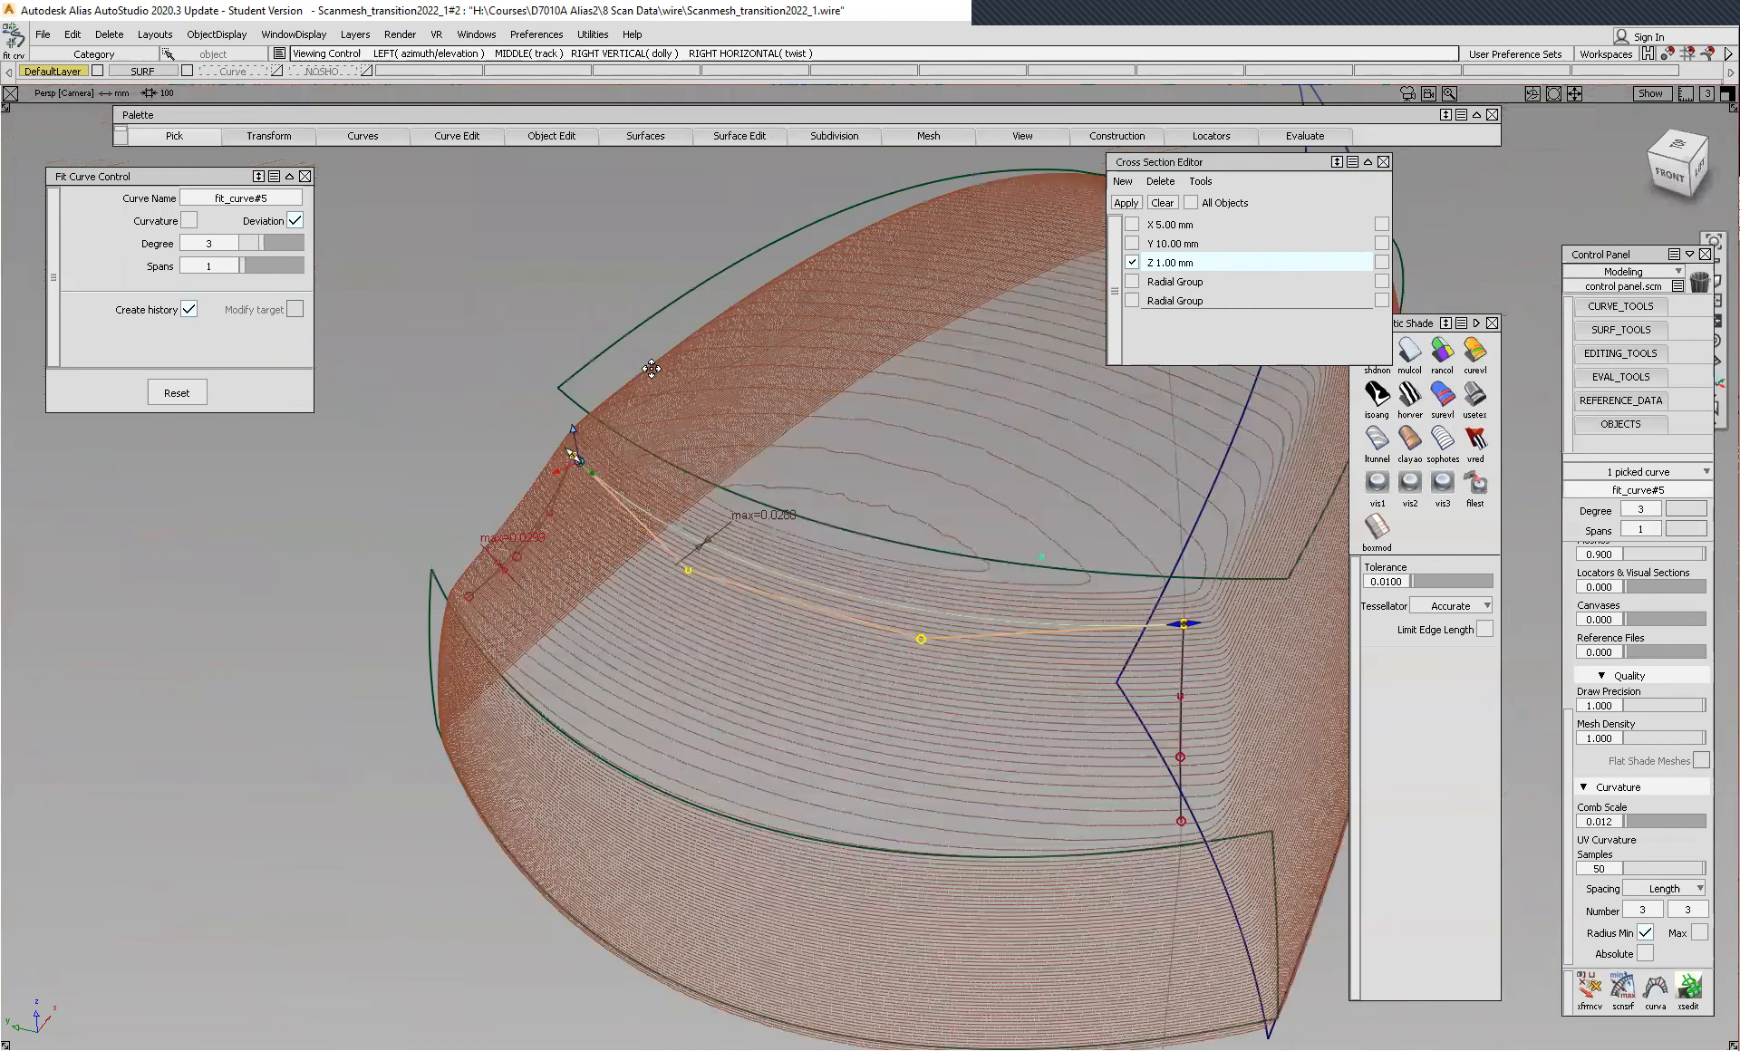
alt+shift+drag(740, 316, 1022, 517)
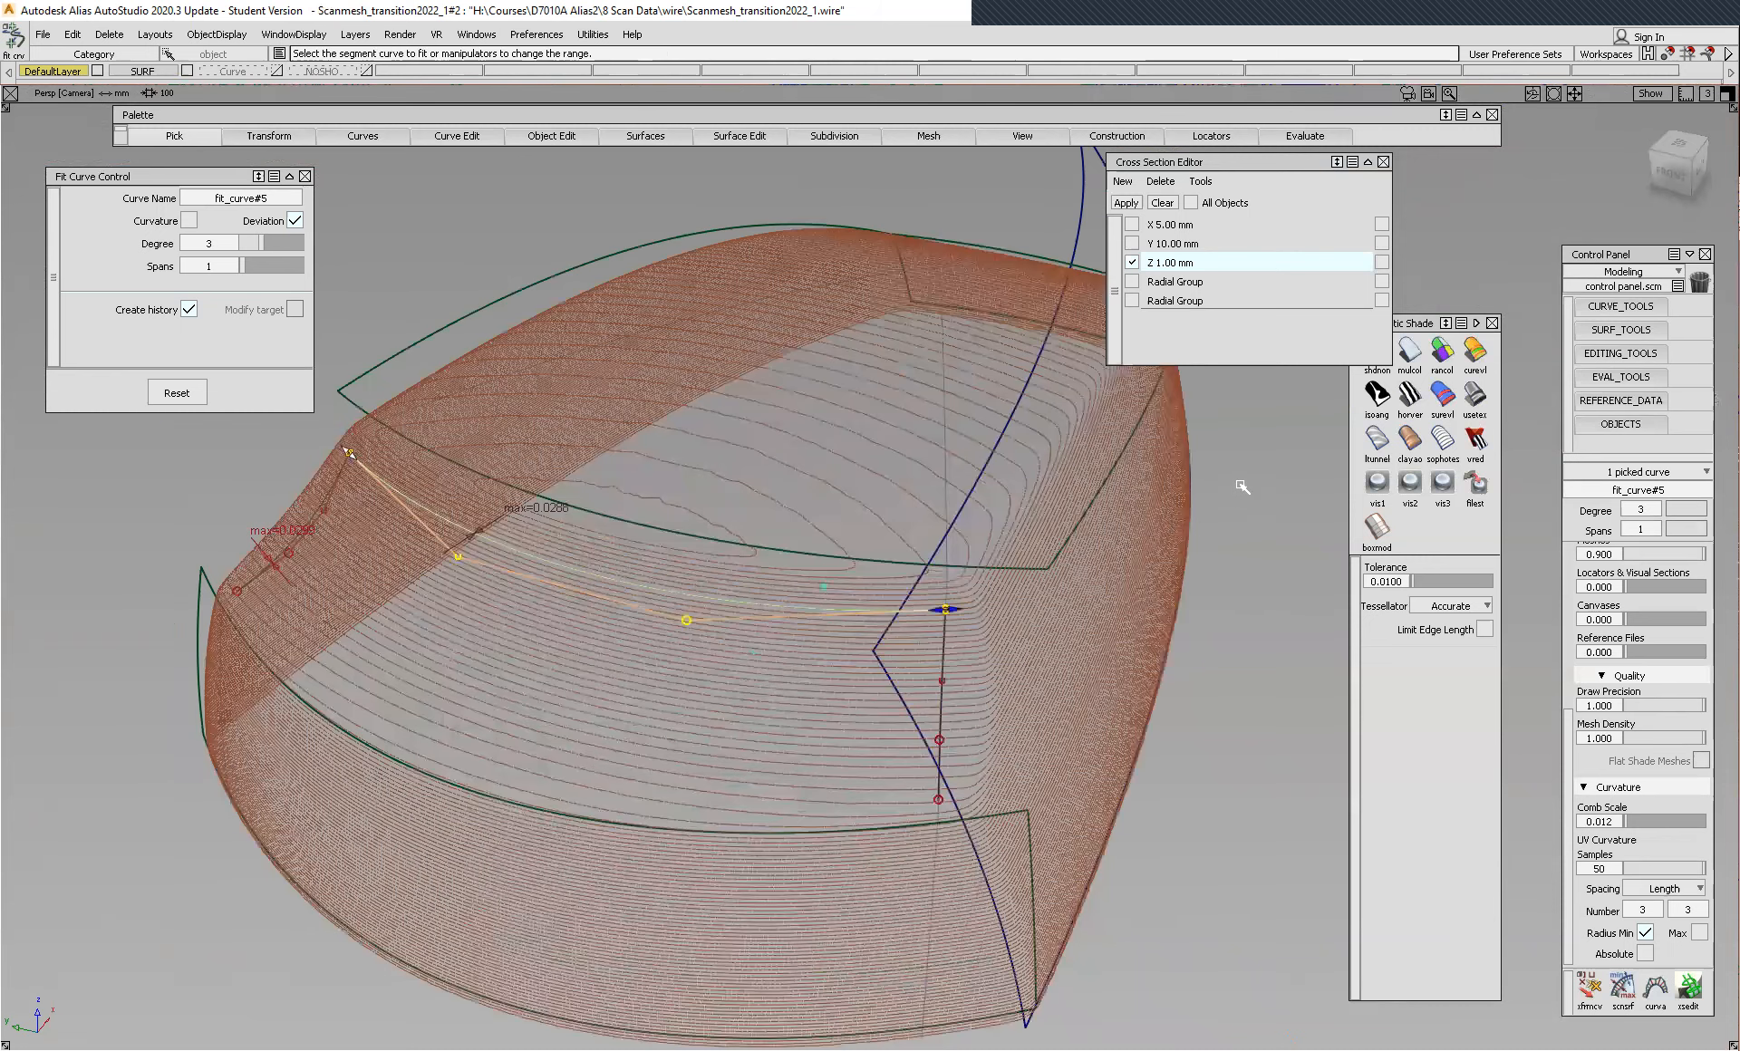
ctrl+shift+drag(1235, 510, 1235, 469)
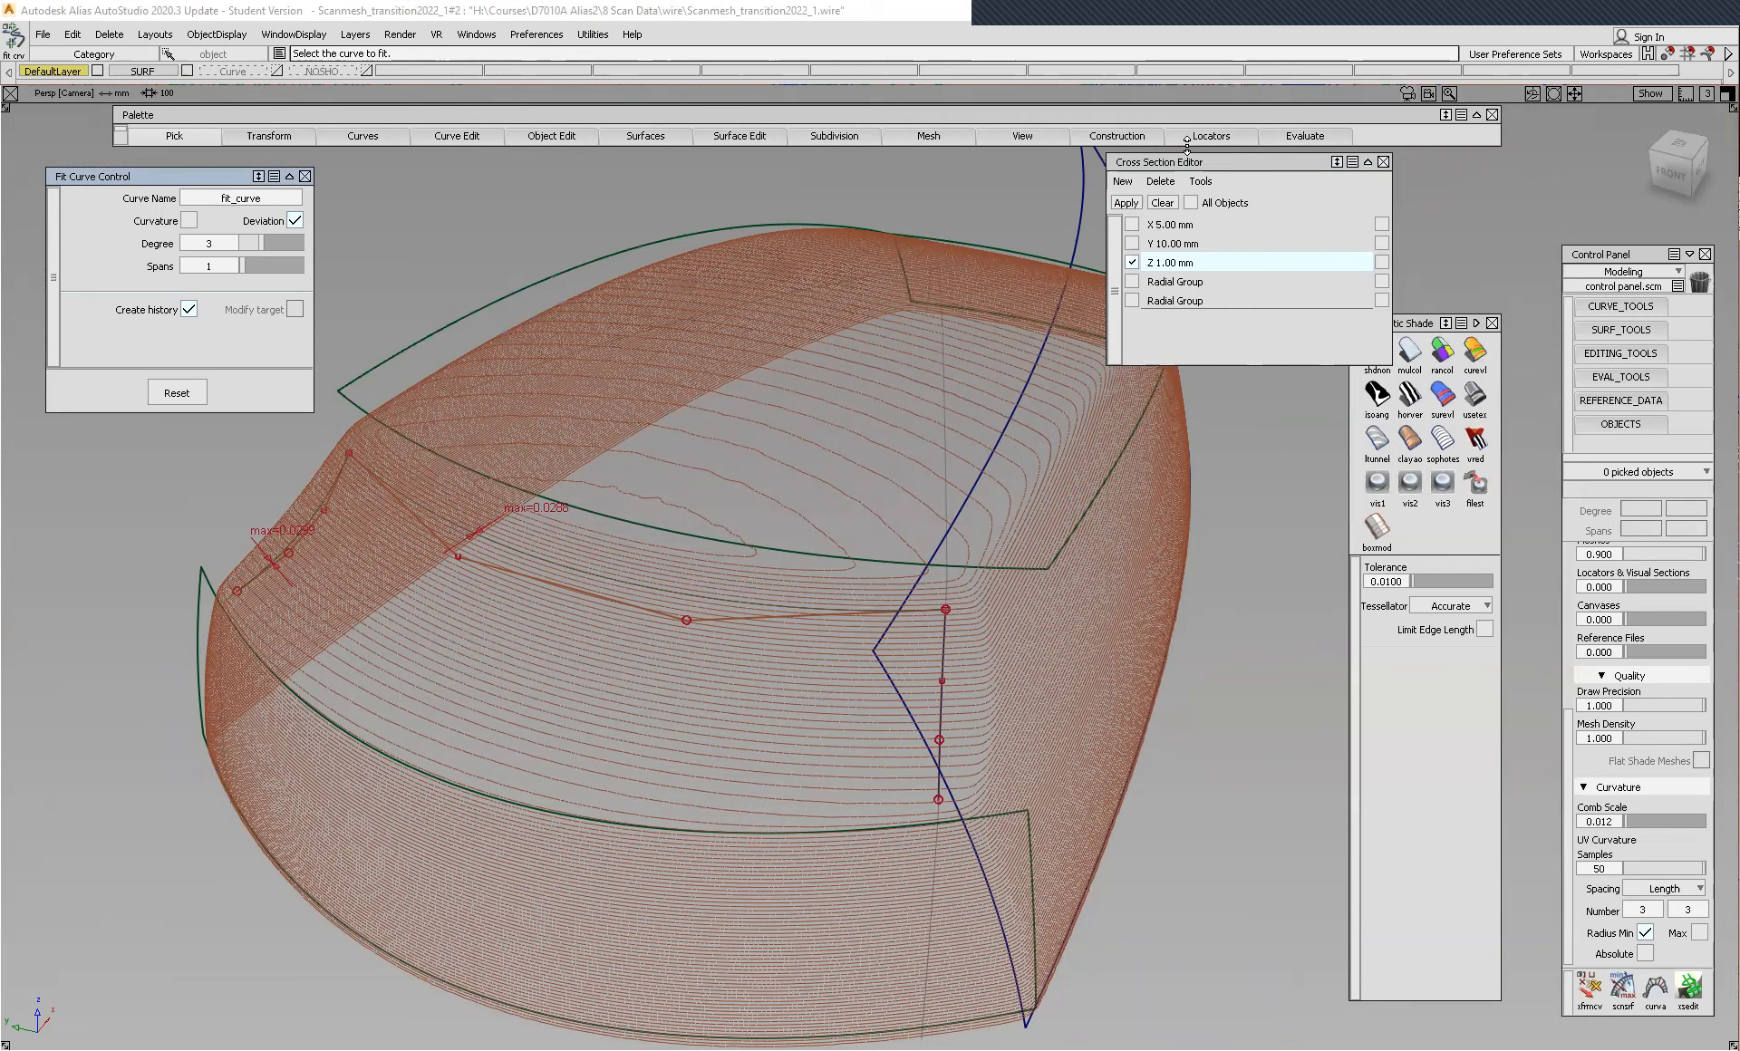
click(1162, 203)
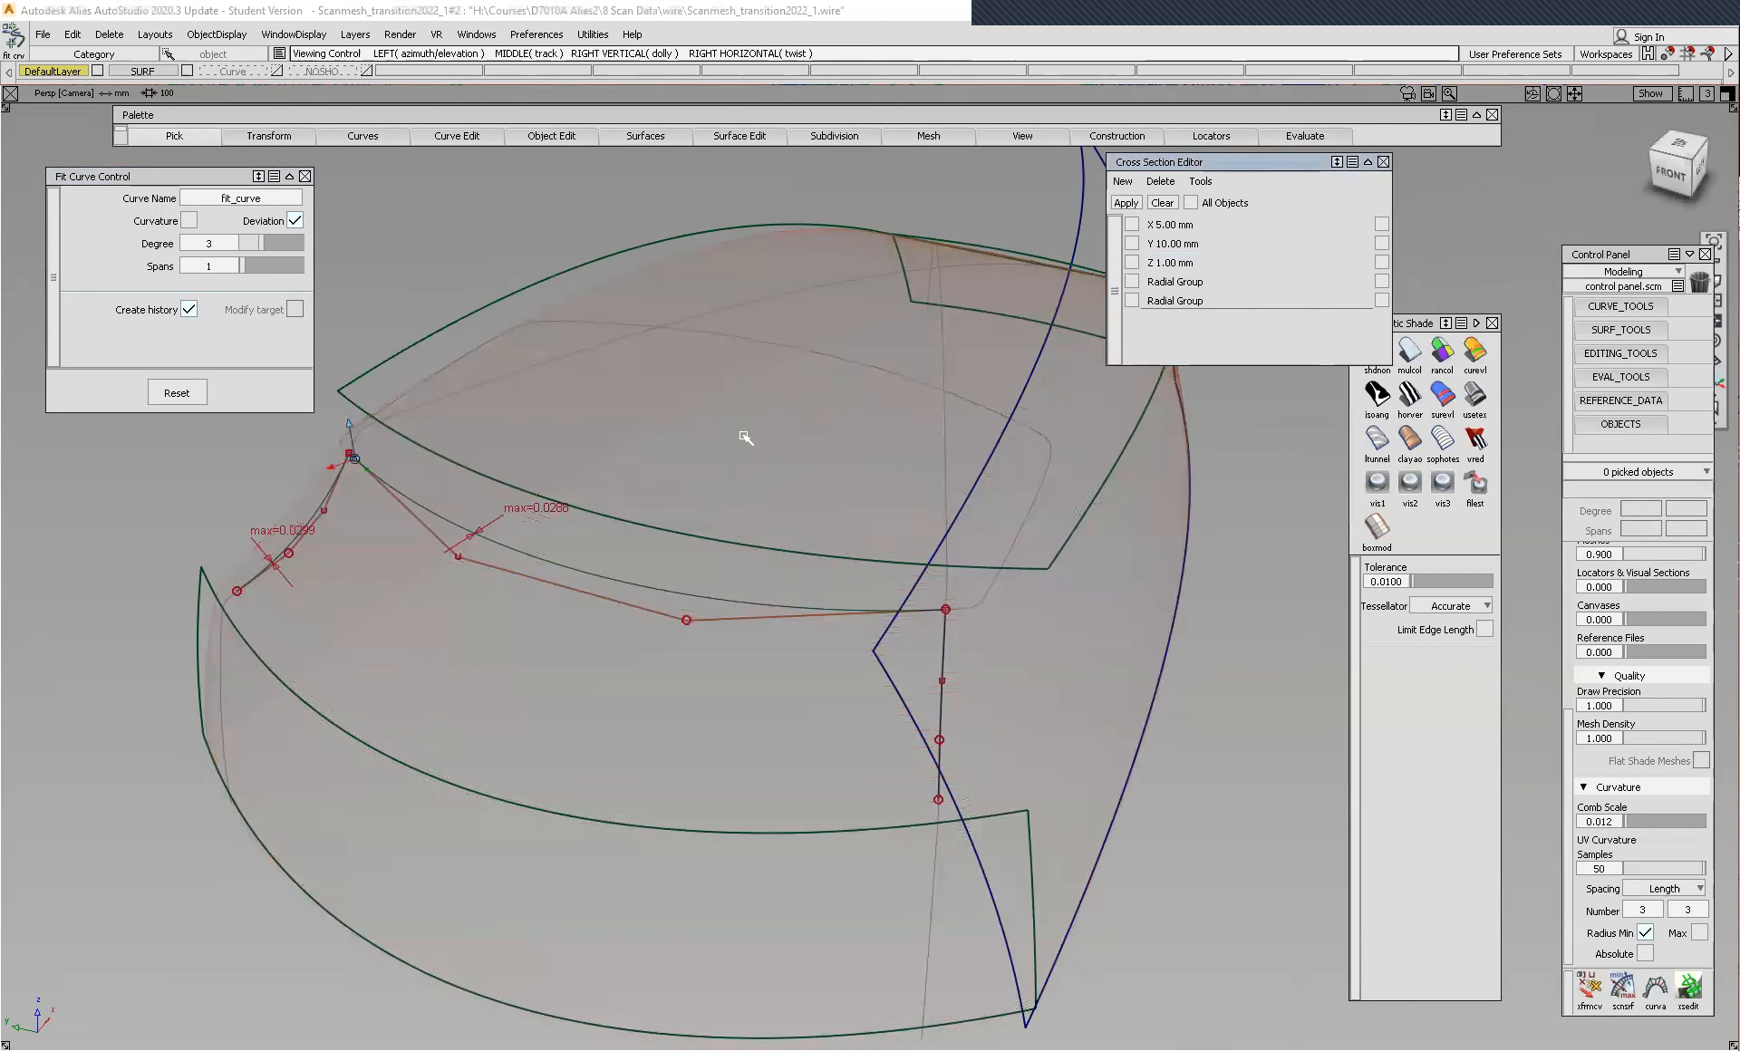
- Create a one-generation, one-rail surface from the original side curve along the horizontal fitted curve and preview it in random colour shading
alt+shift+drag(745, 435, 752, 307)
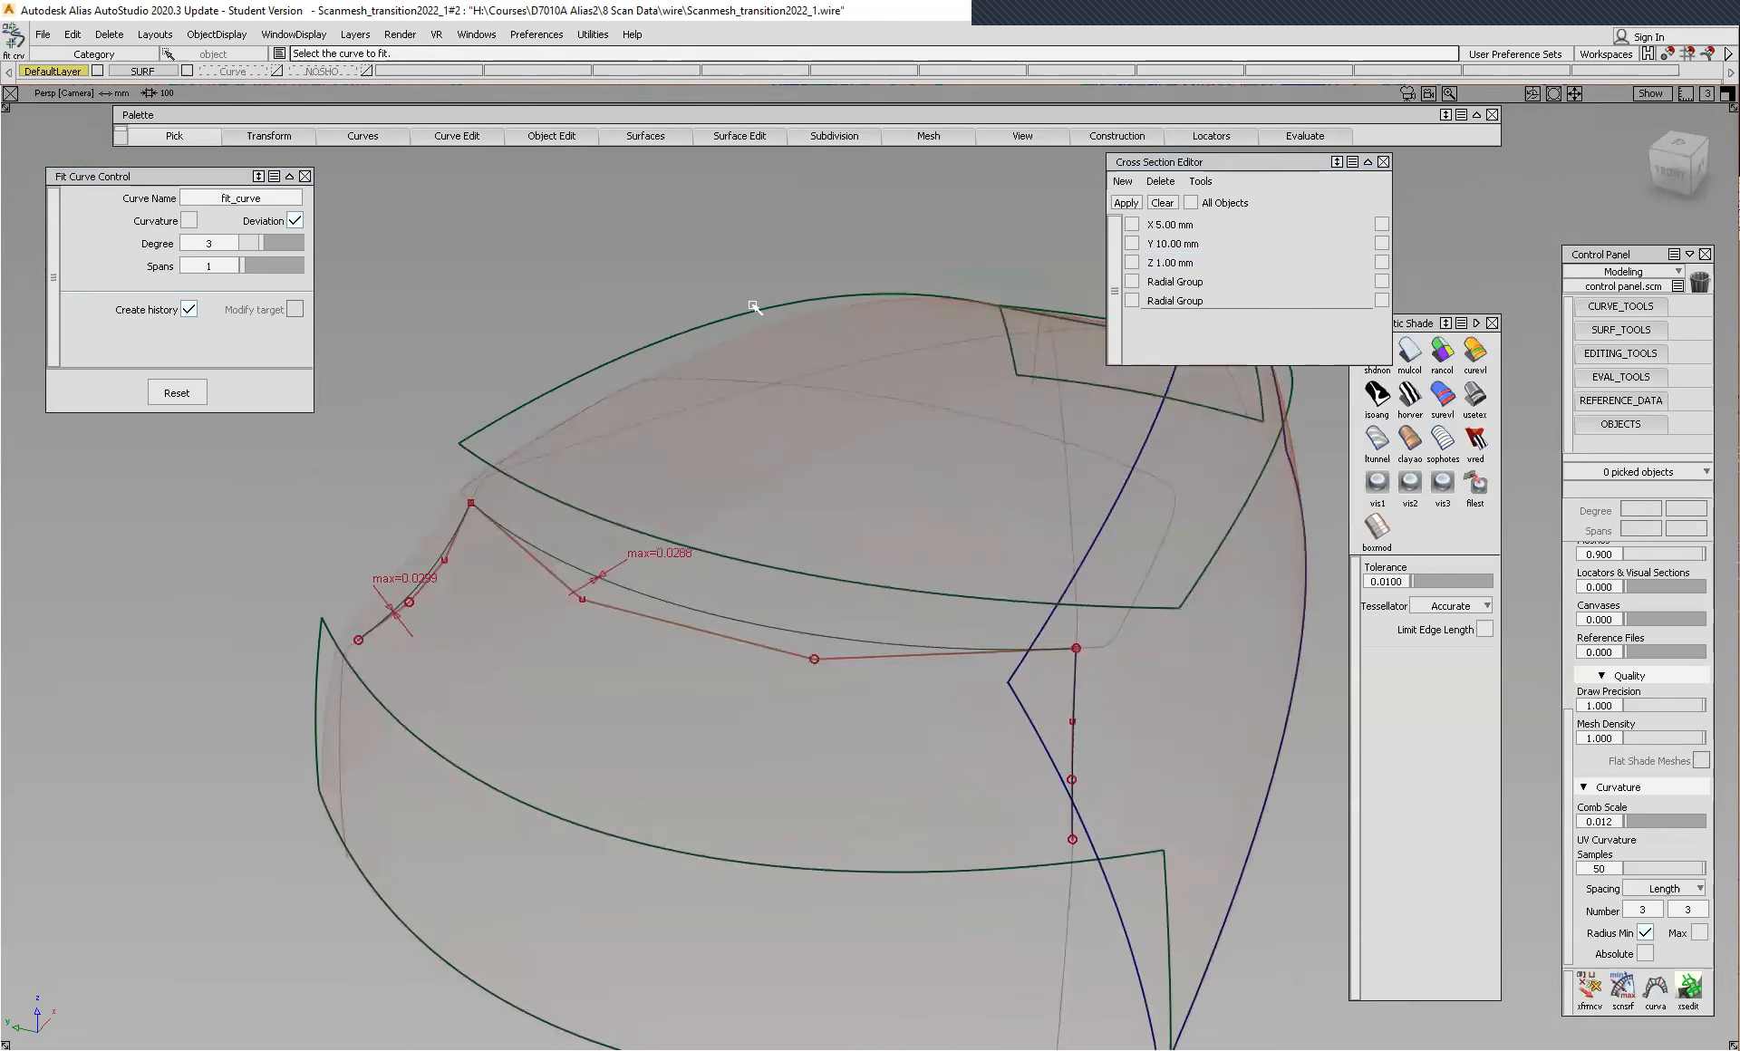
click(648, 136)
mouse_move(666, 245)
click(772, 245)
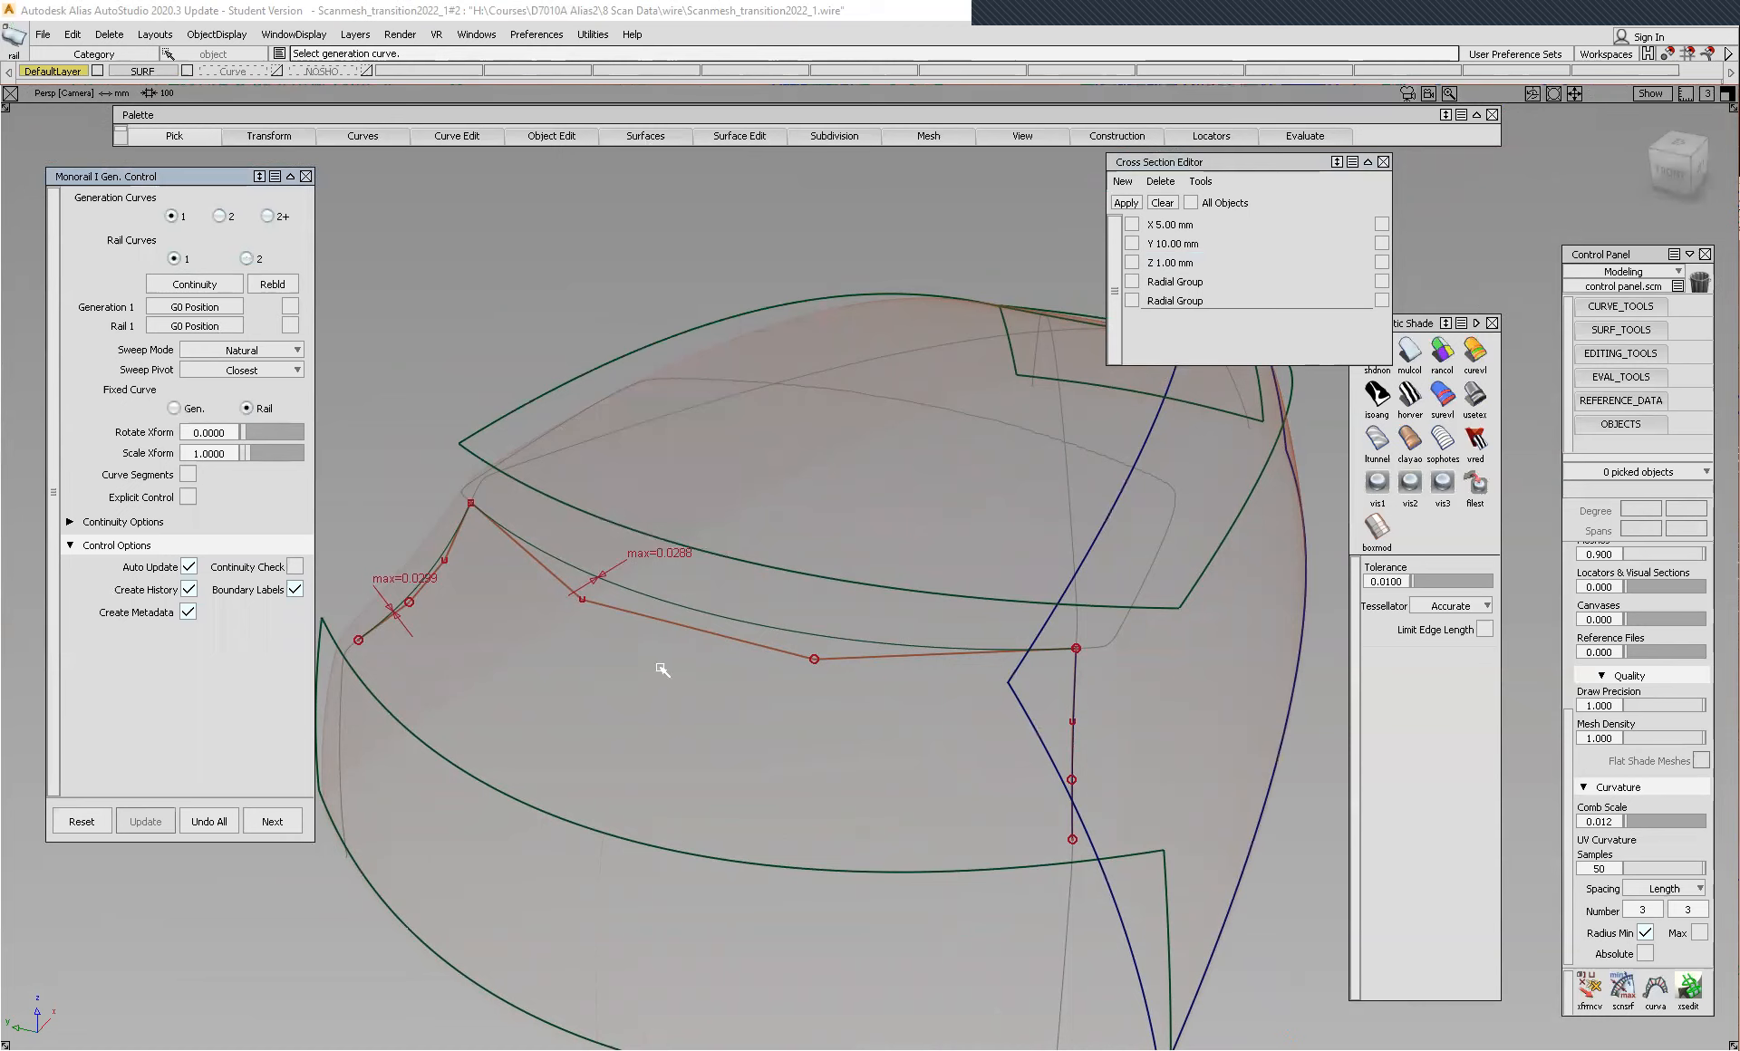
click(451, 541)
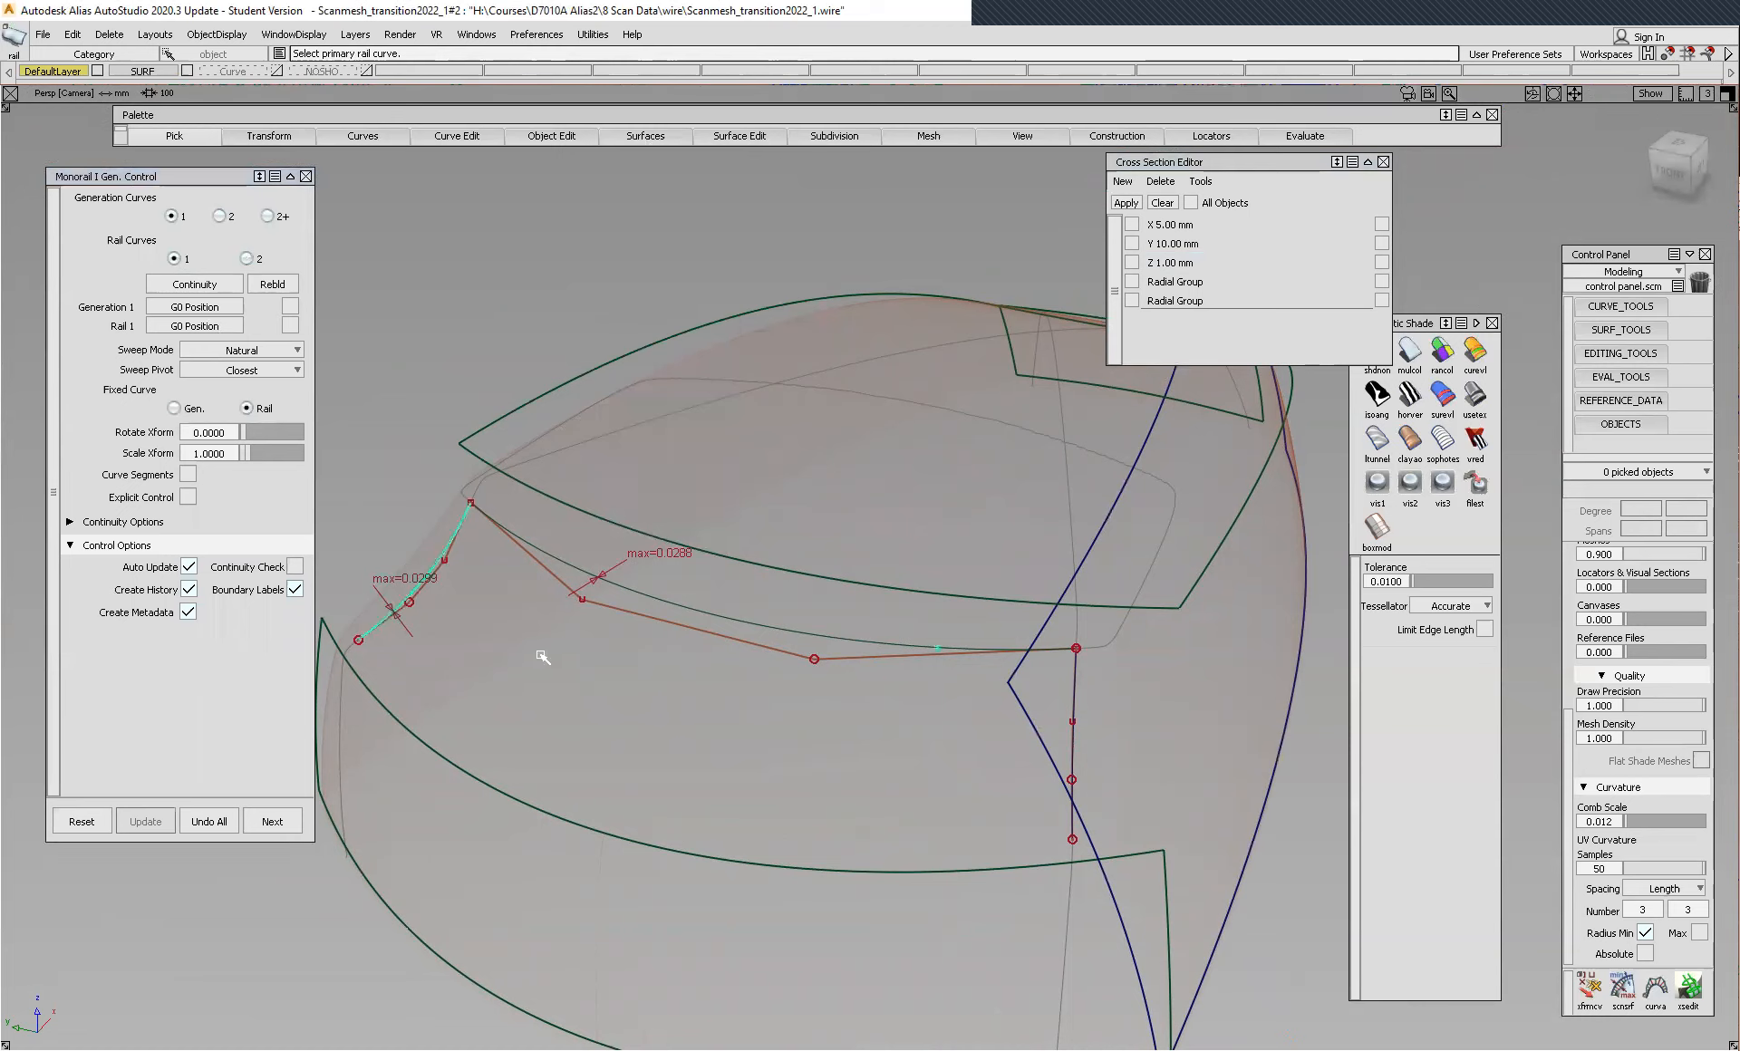
click(570, 567)
alt+shift+drag(593, 580, 602, 507)
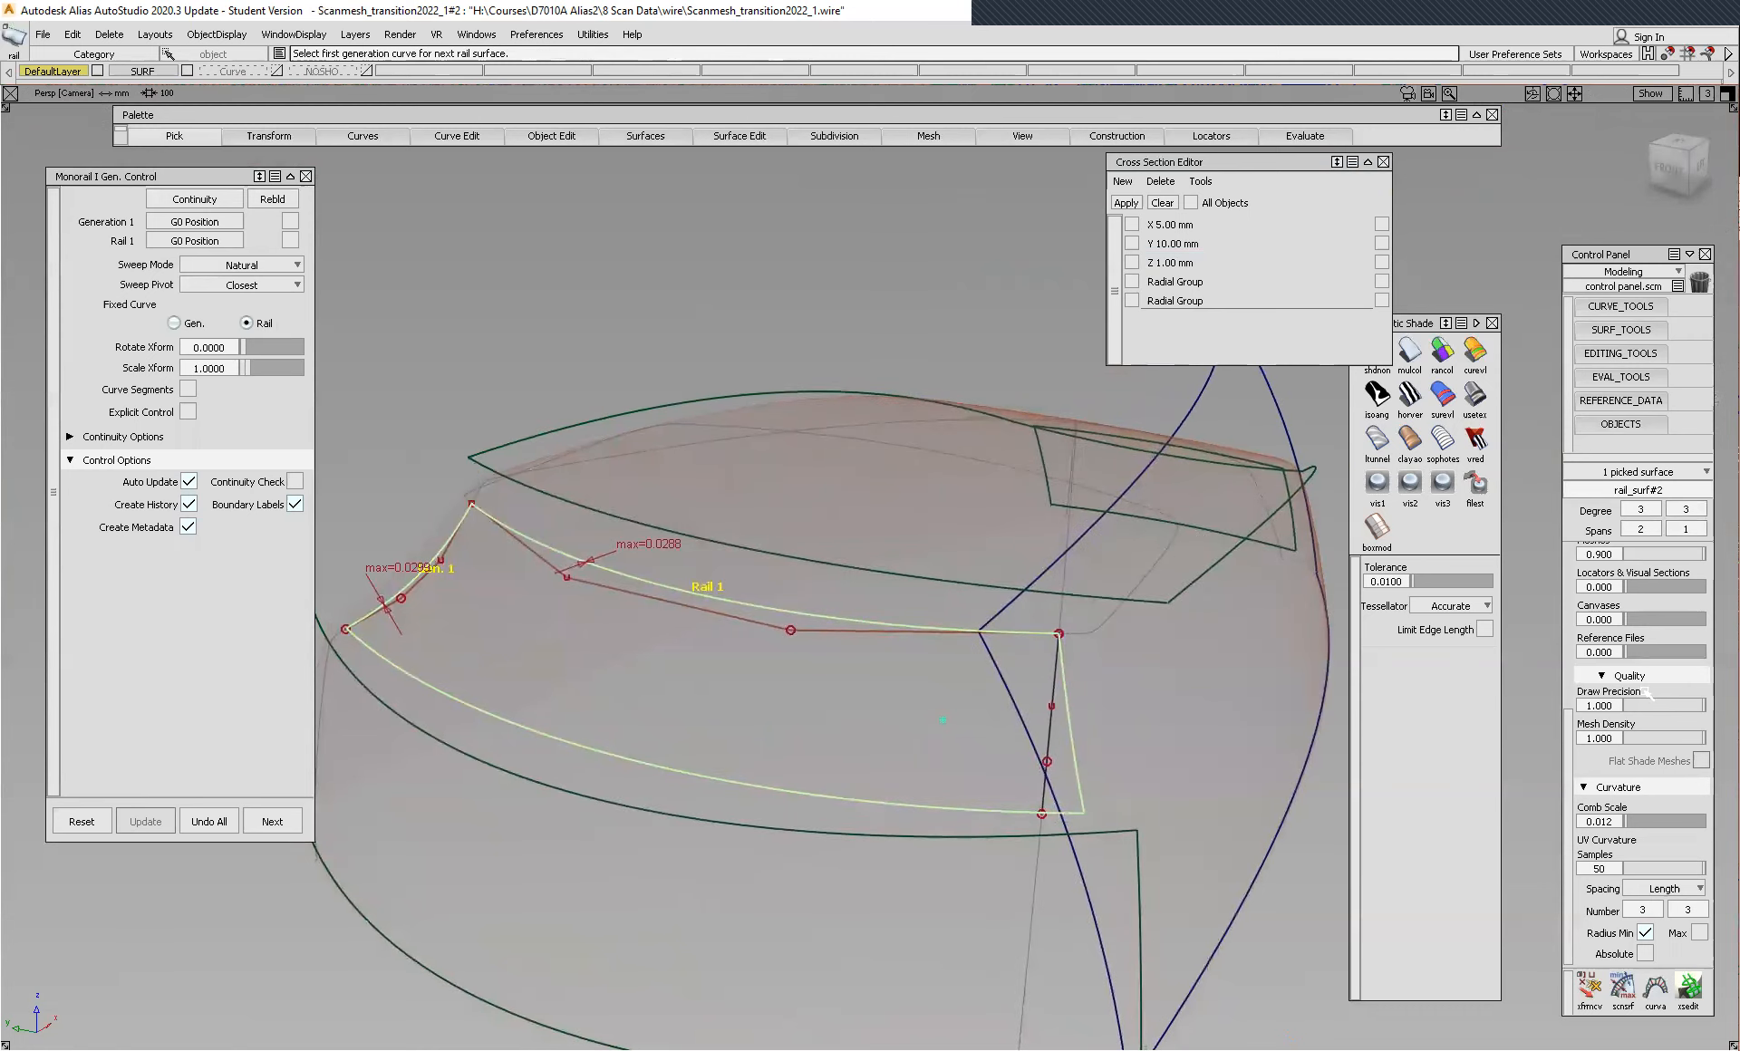
click(1442, 353)
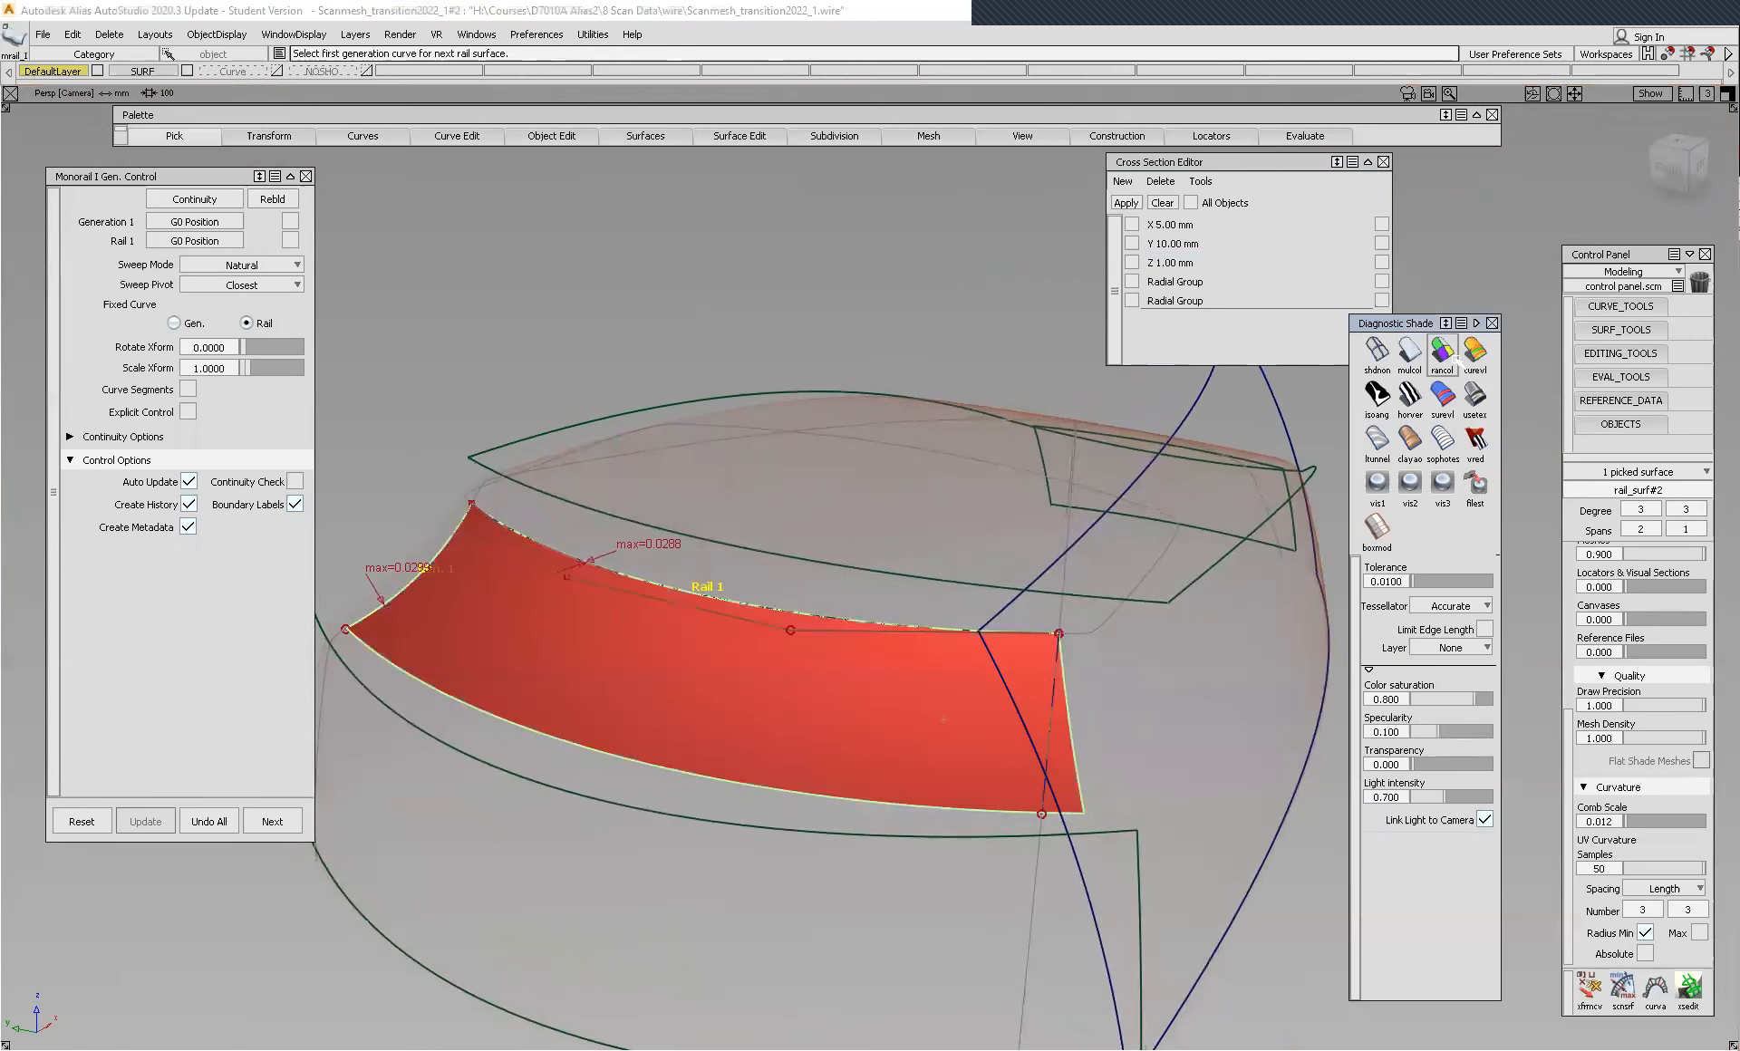
click(1376, 354)
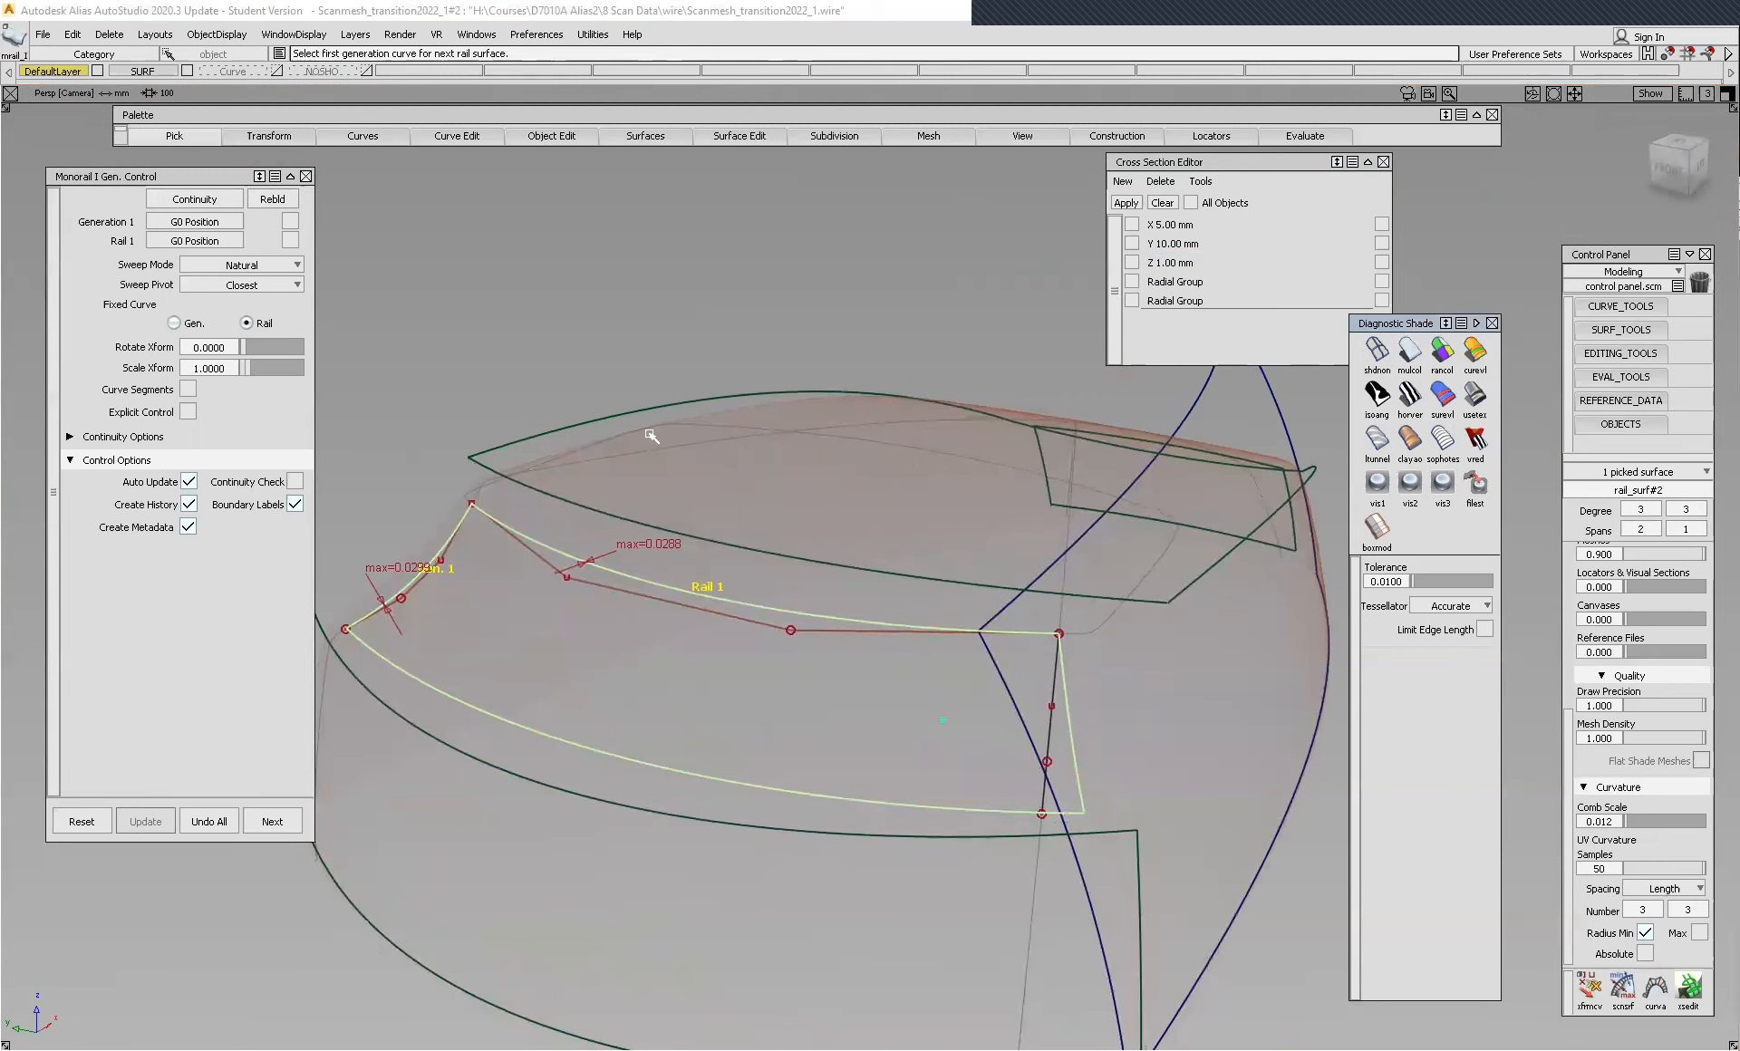
- Pick the scan mesh together with the rail surface and display the second Radial Group's cross sections on both
alt+shift+drag(596, 504, 534, 314)
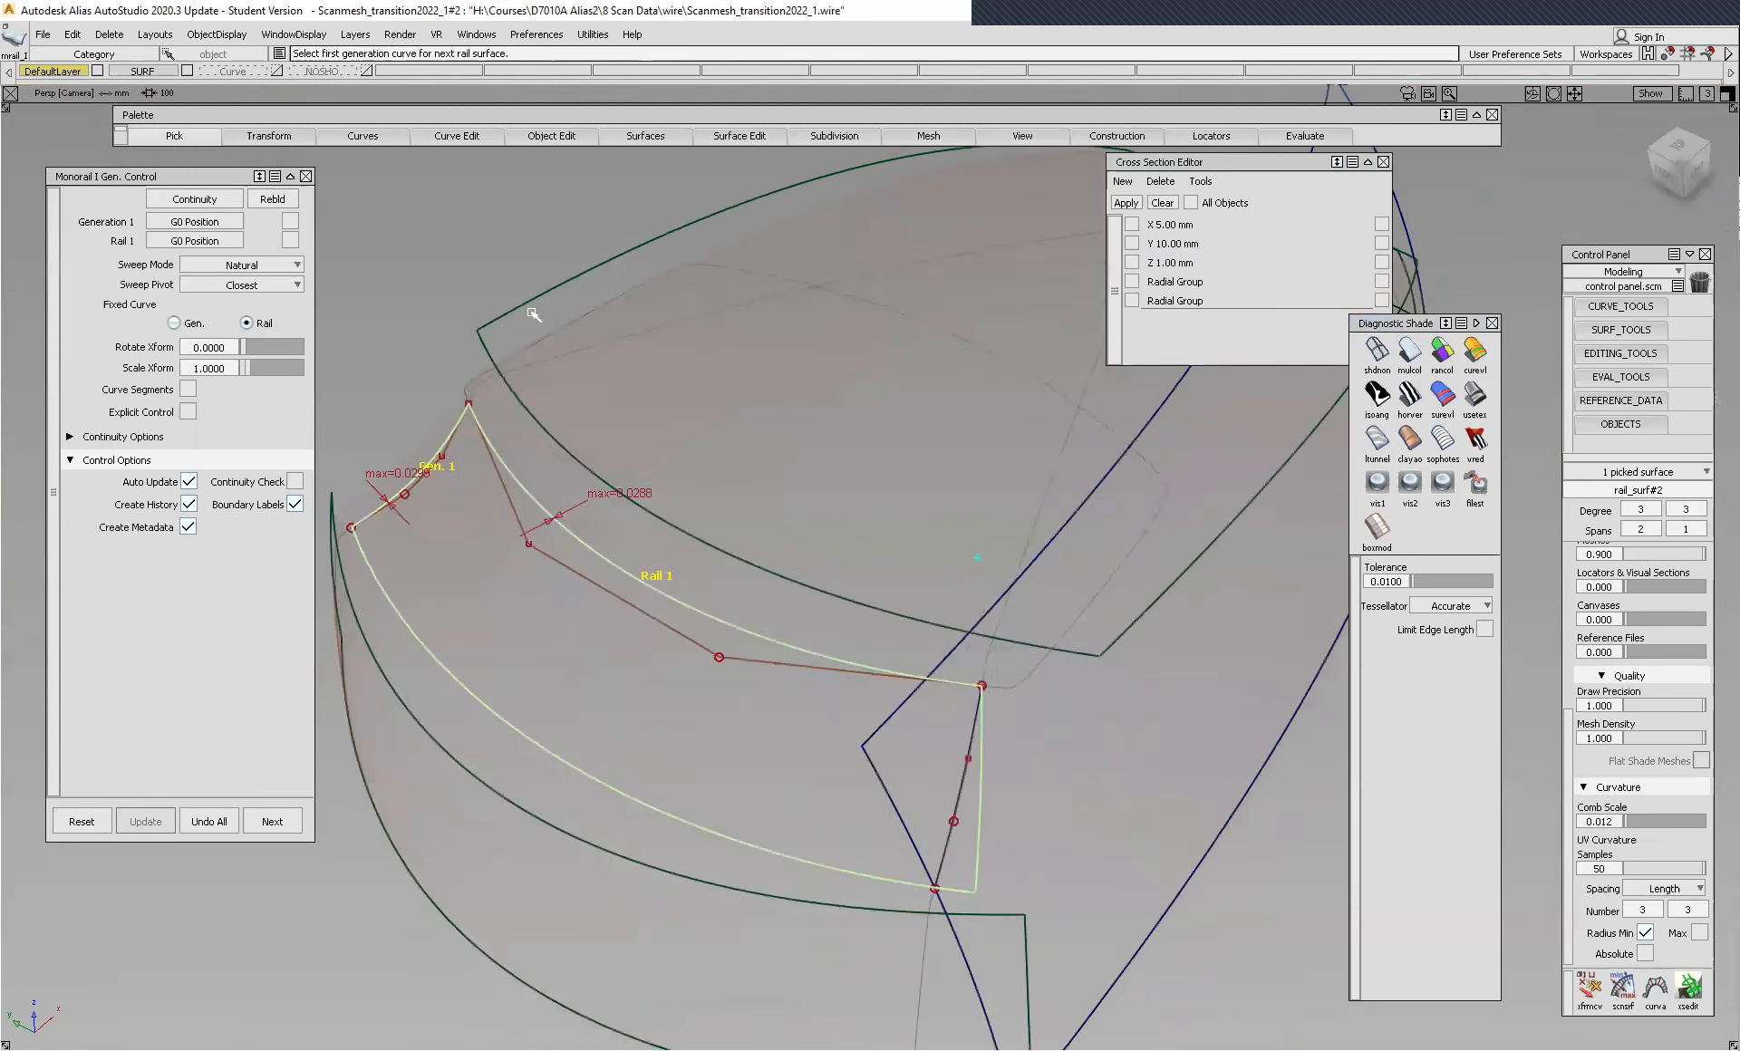
ctrl+shift+drag(483, 251, 510, 311)
ctrl+shift+drag(338, 316, 425, 371)
click(569, 434)
alt+shift+drag(816, 495, 947, 402)
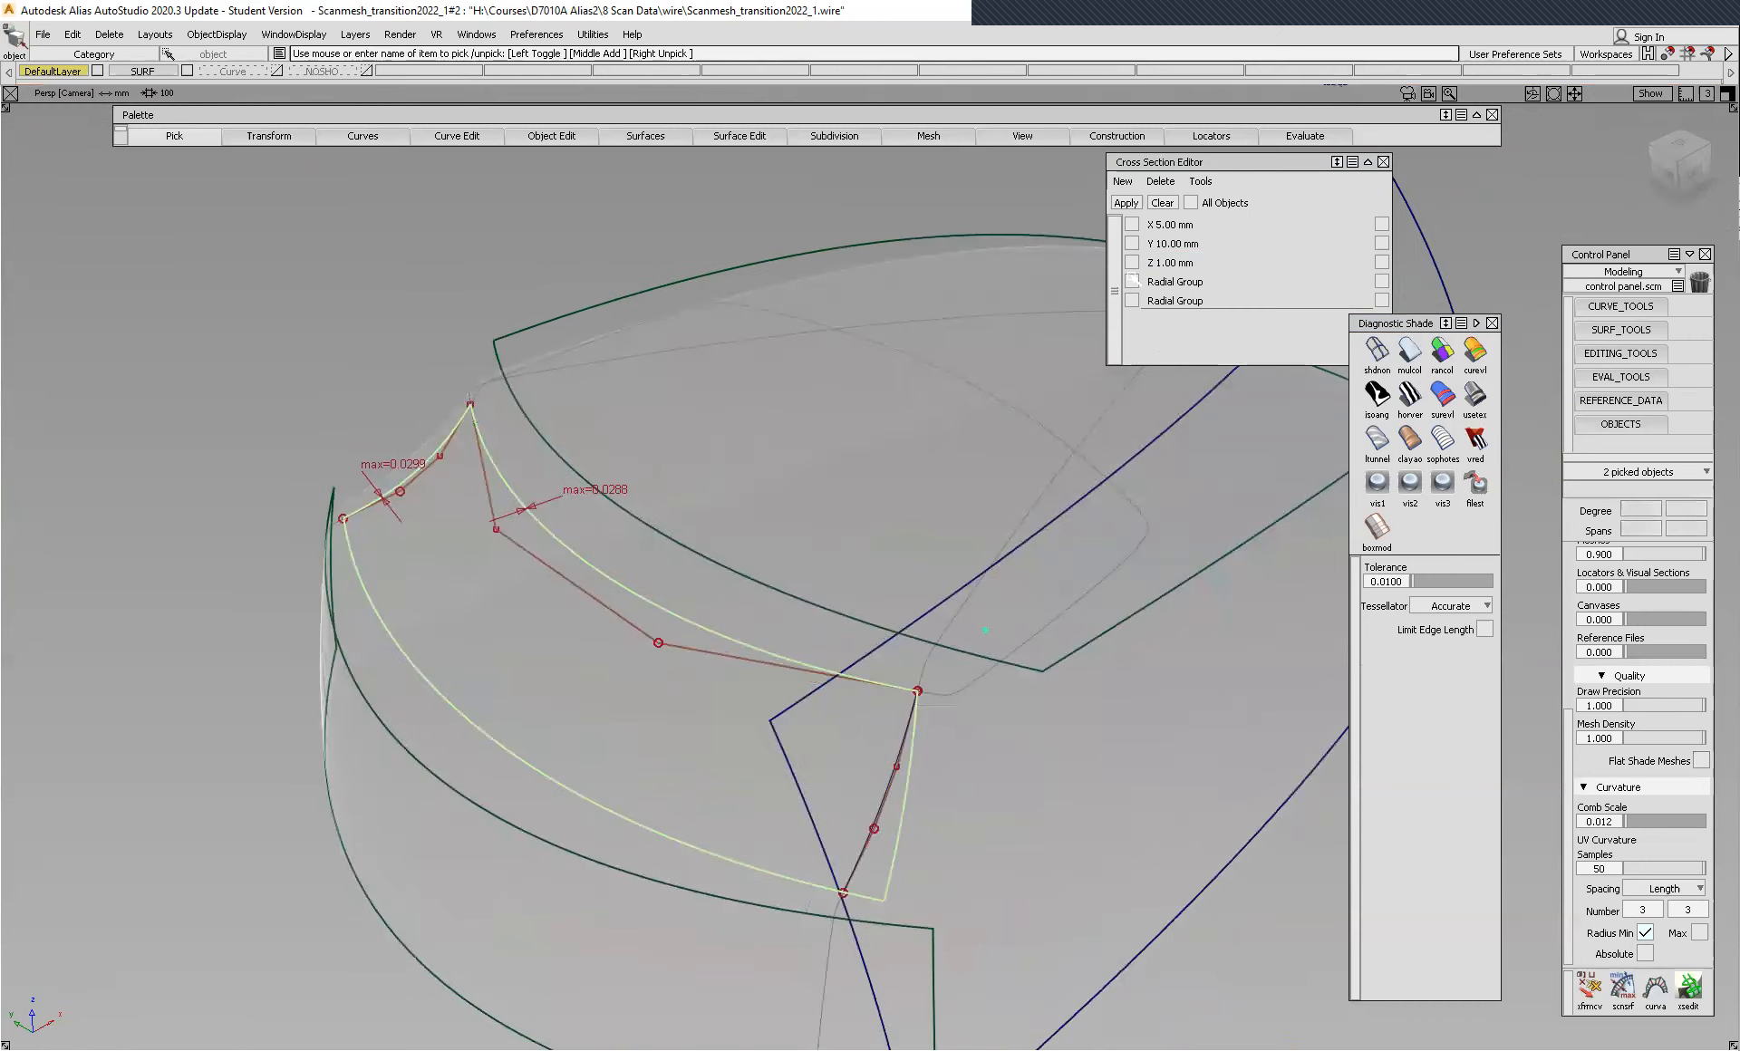
click(1132, 280)
click(1132, 300)
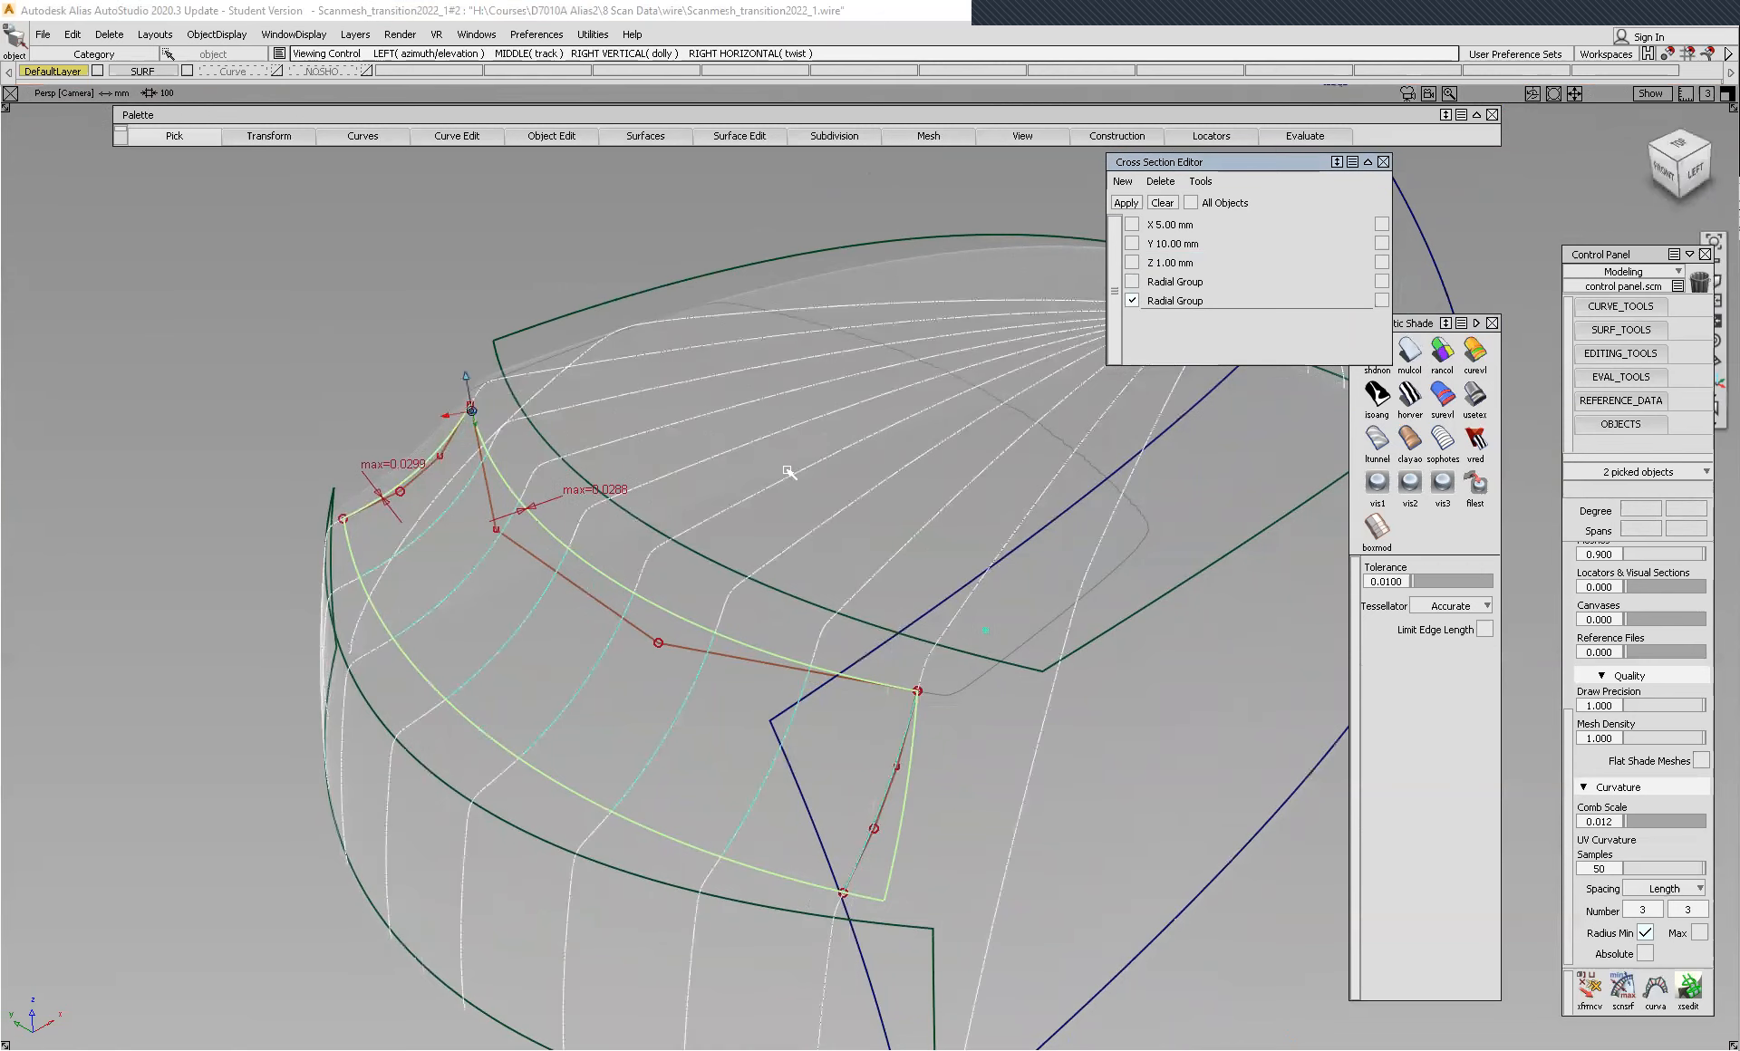
- Compare the rail surface's radial cross sections with the scan mesh's sections along the whole transition
alt+shift+middle_drag(788, 471, 651, 492)
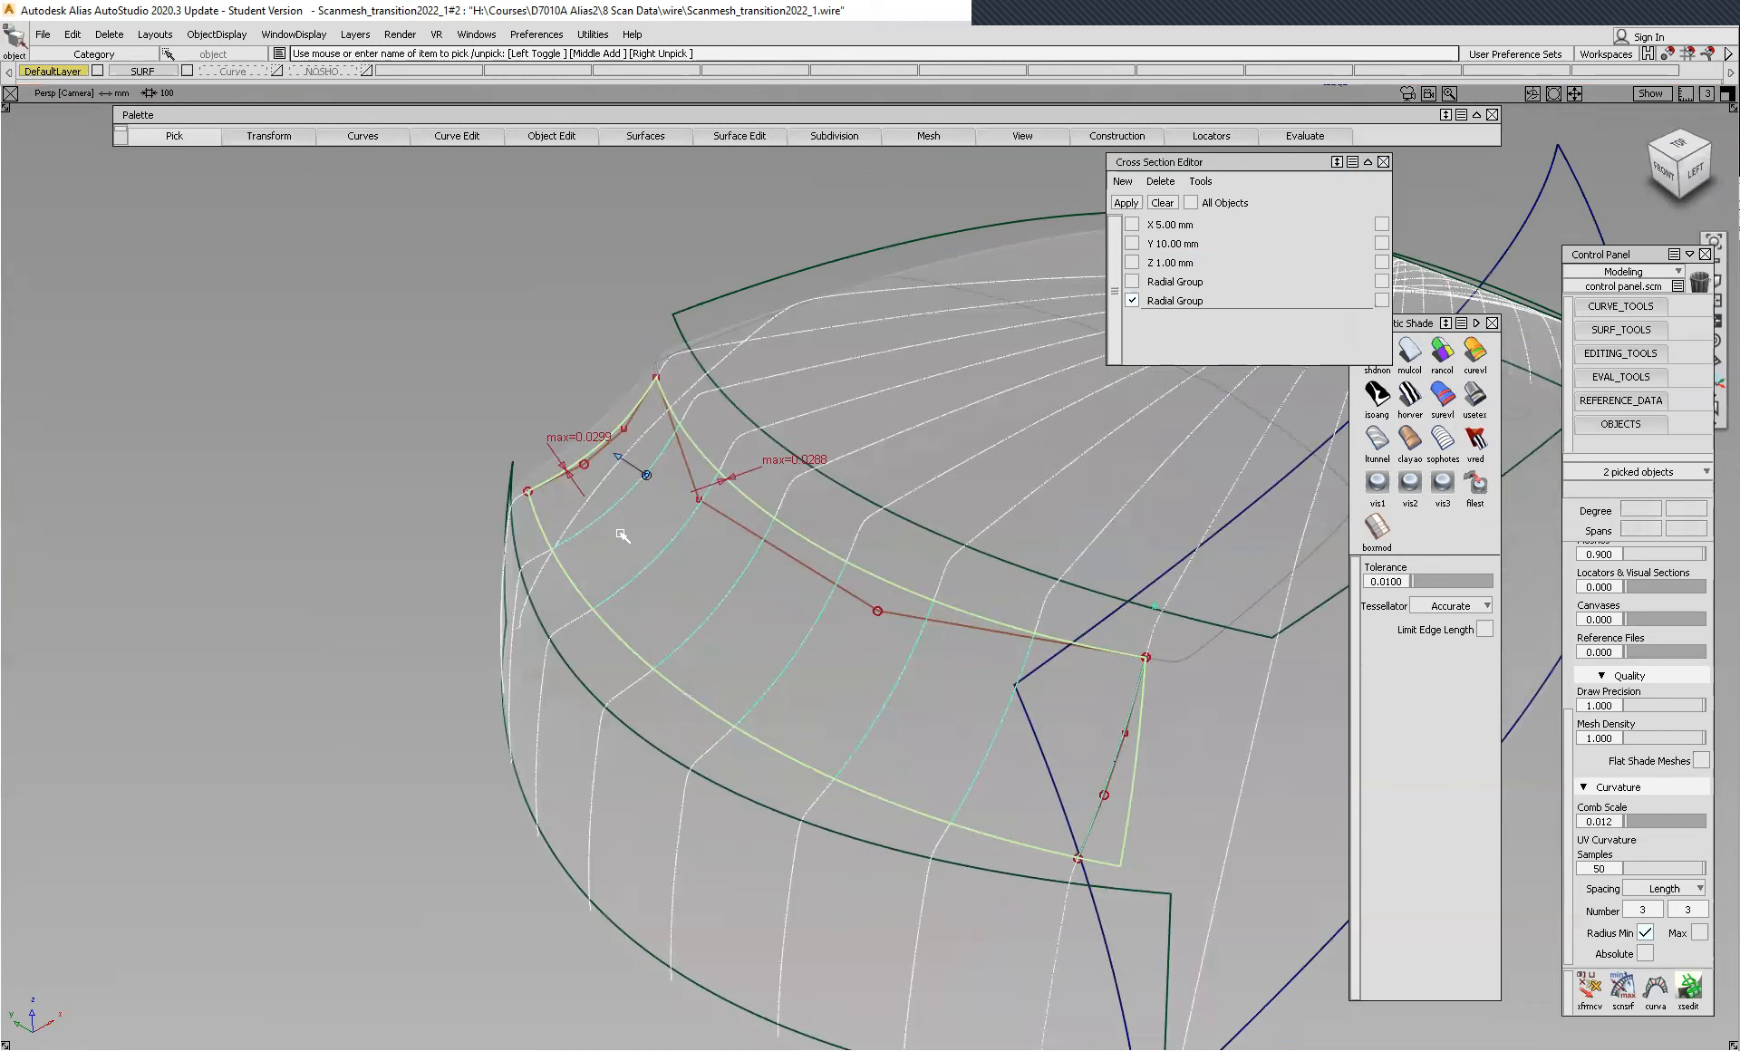
scroll(645, 489, up, 6)
scroll(646, 494, down, 1)
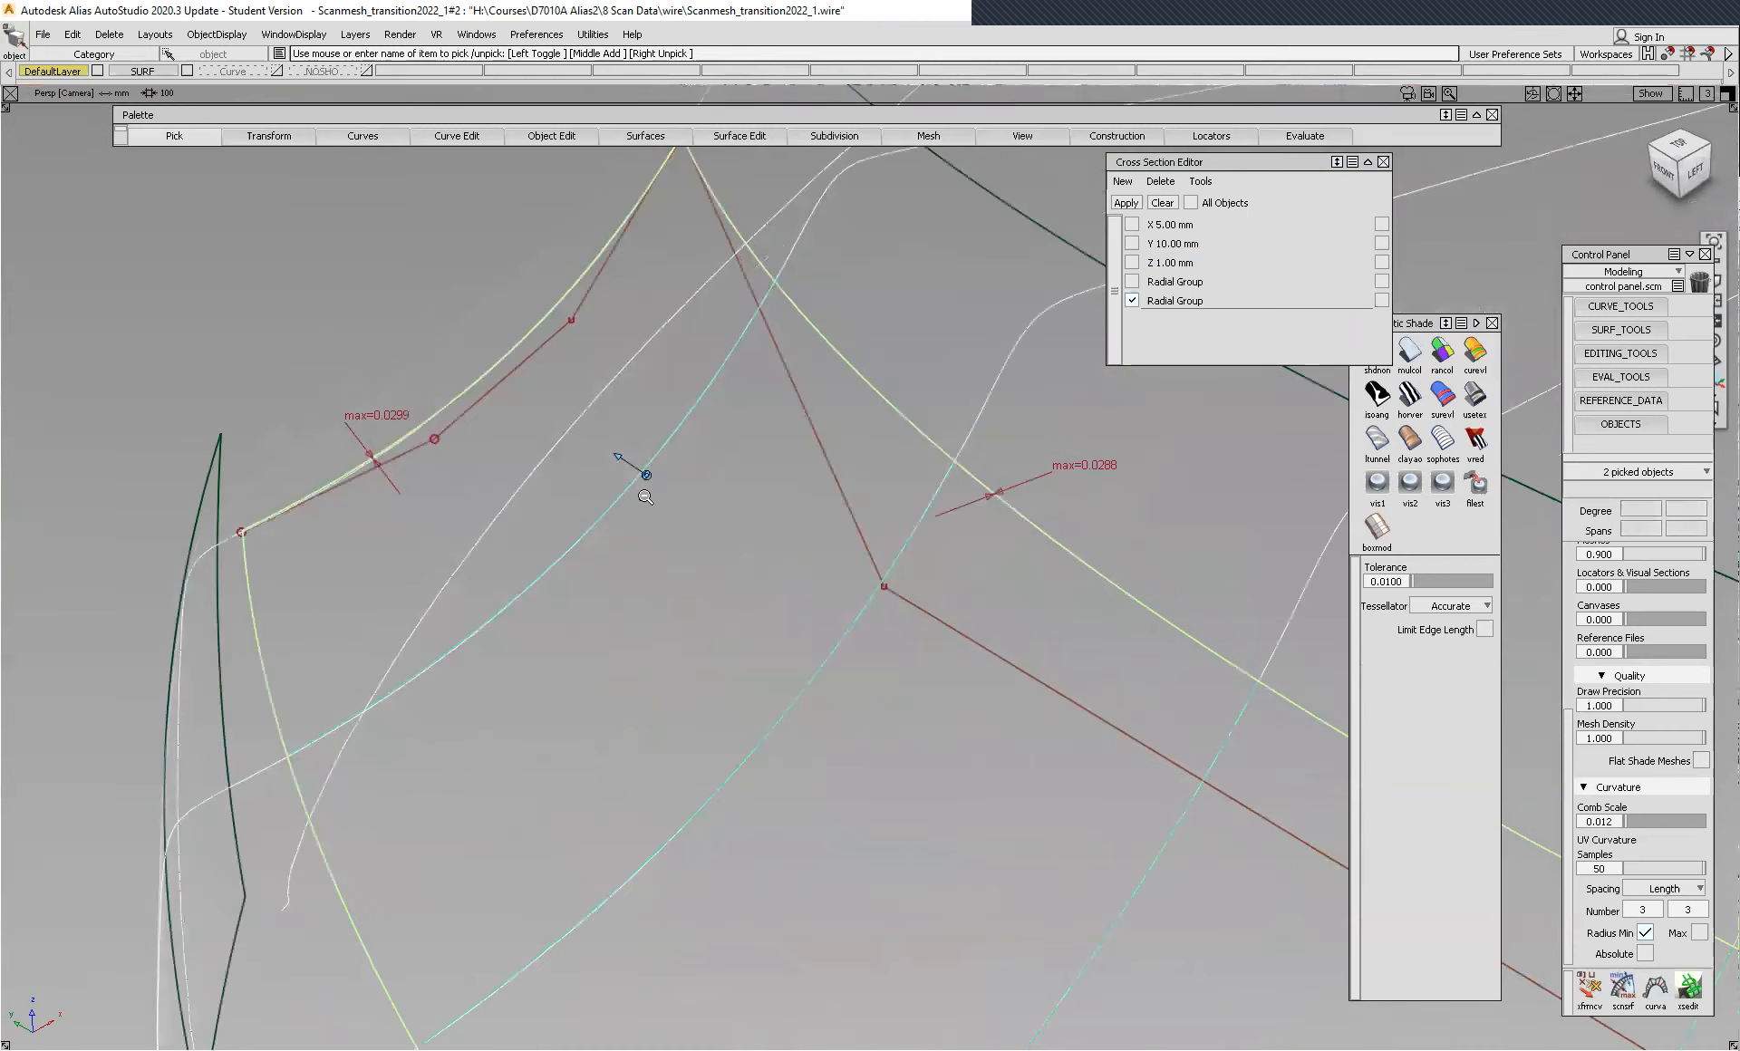
scroll(520, 434, up, 8)
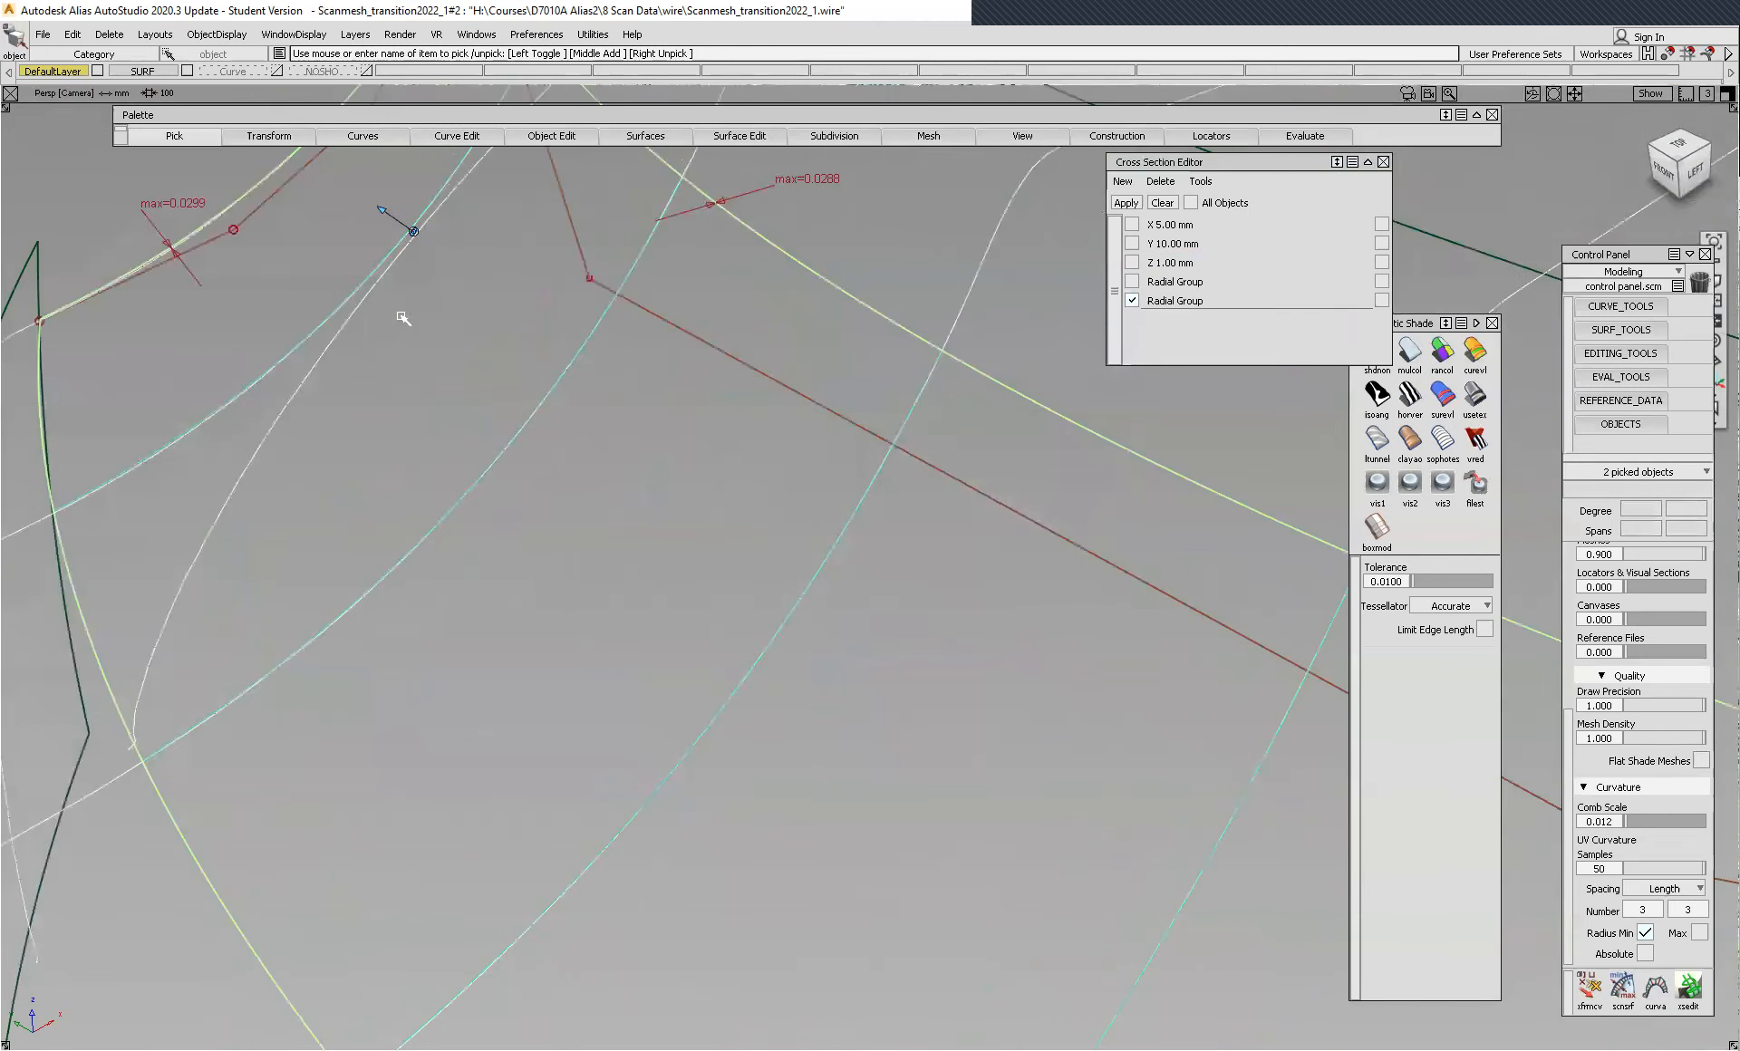
scroll(520, 434, down, 6)
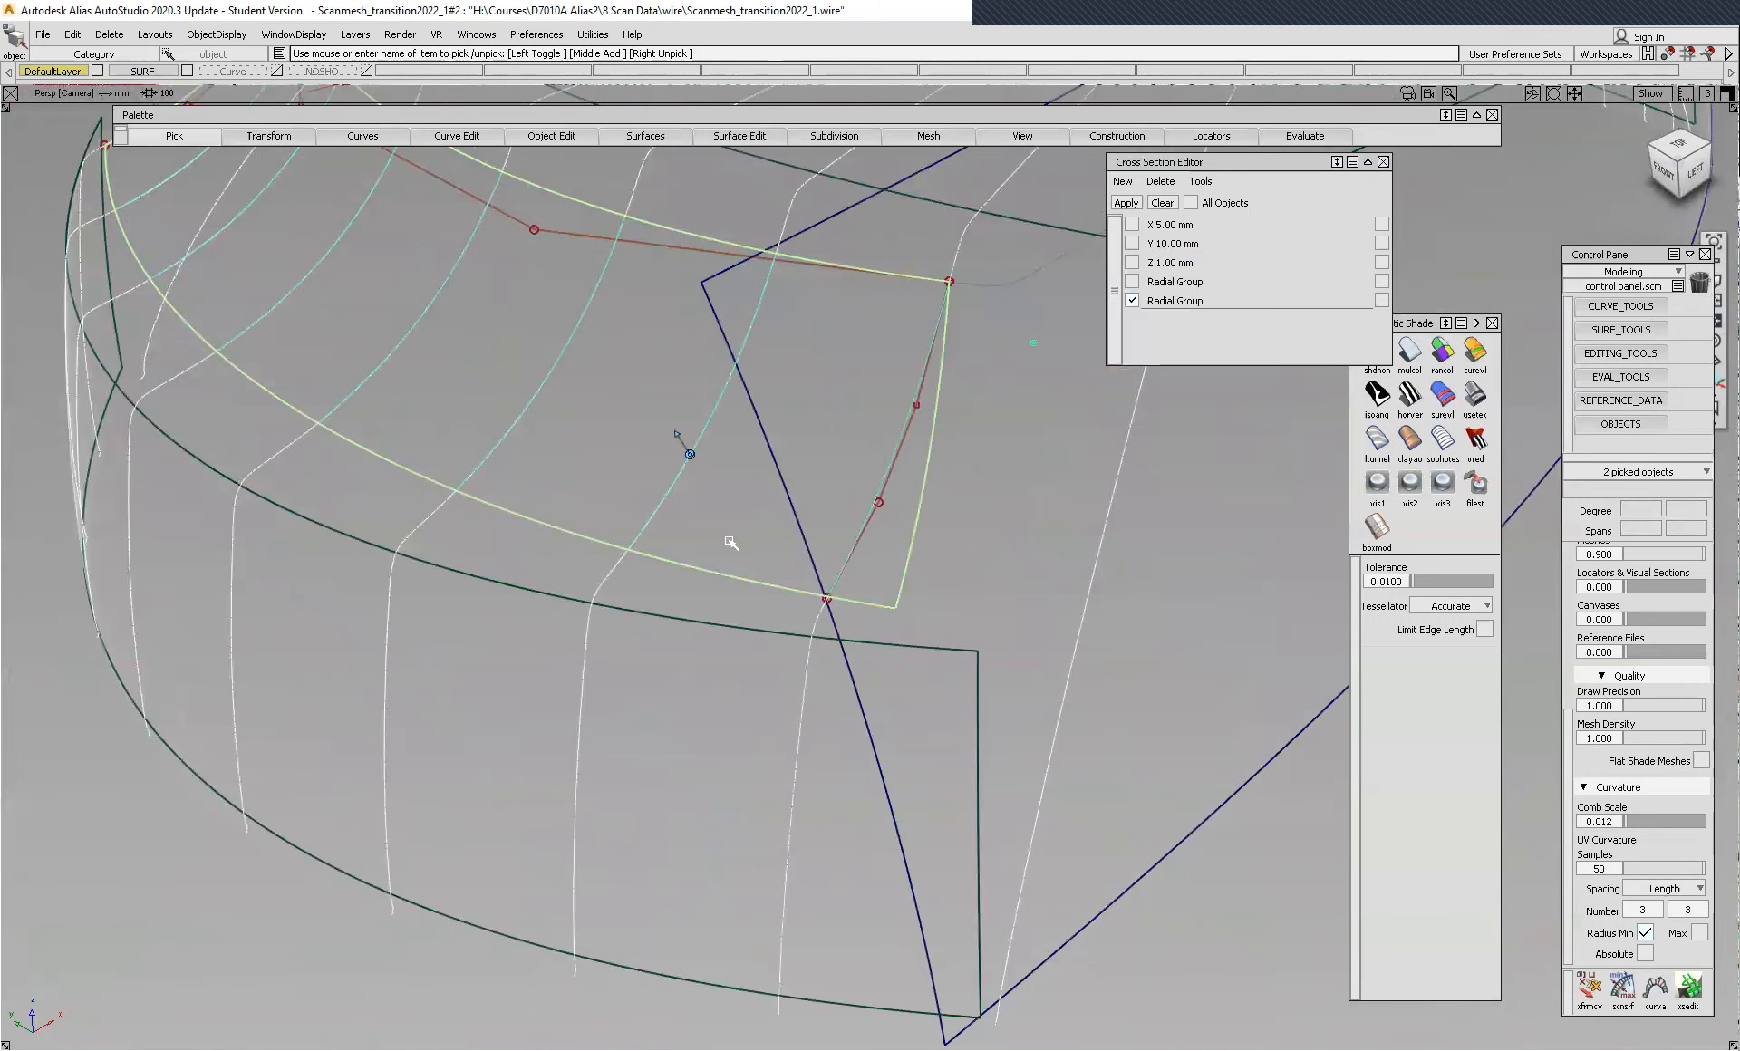
scroll(691, 455, up, 6)
alt+shift+drag(668, 456, 421, 510)
alt+shift+right_drag(481, 517, 544, 435)
alt+shift+drag(543, 435, 636, 530)
alt+shift+right_drag(791, 508, 841, 512)
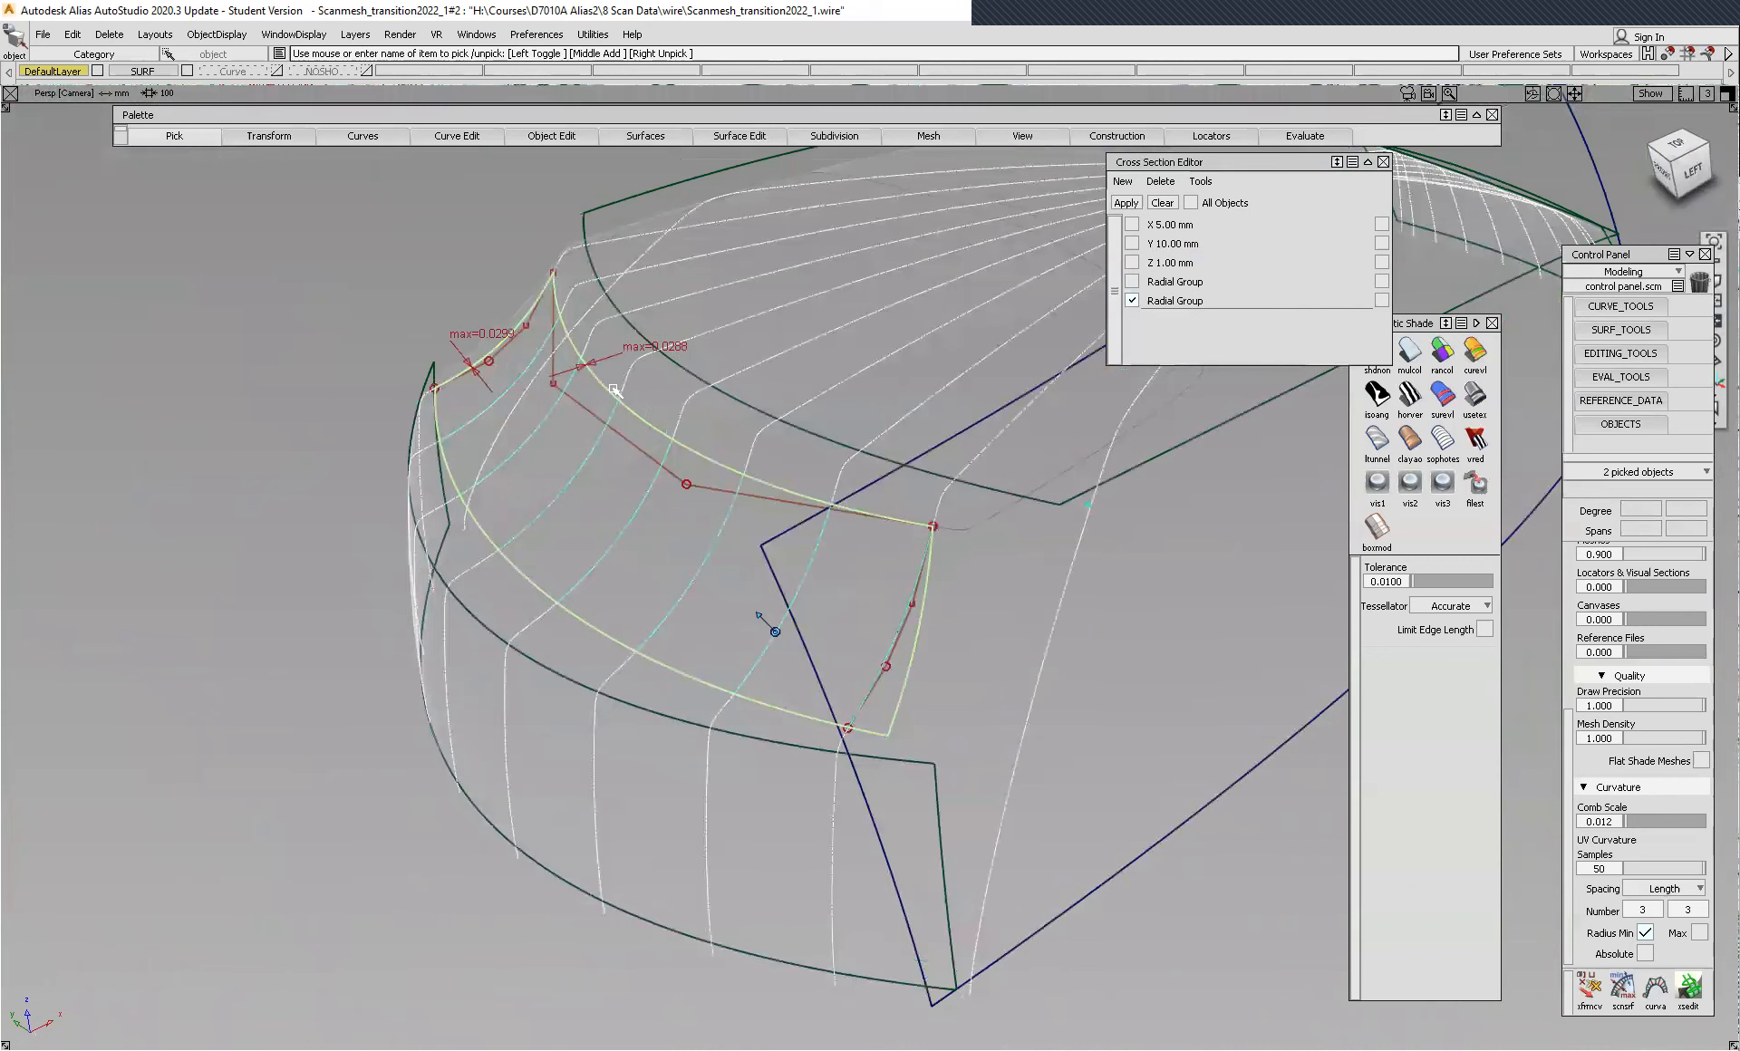
alt+shift+drag(668, 493, 845, 563)
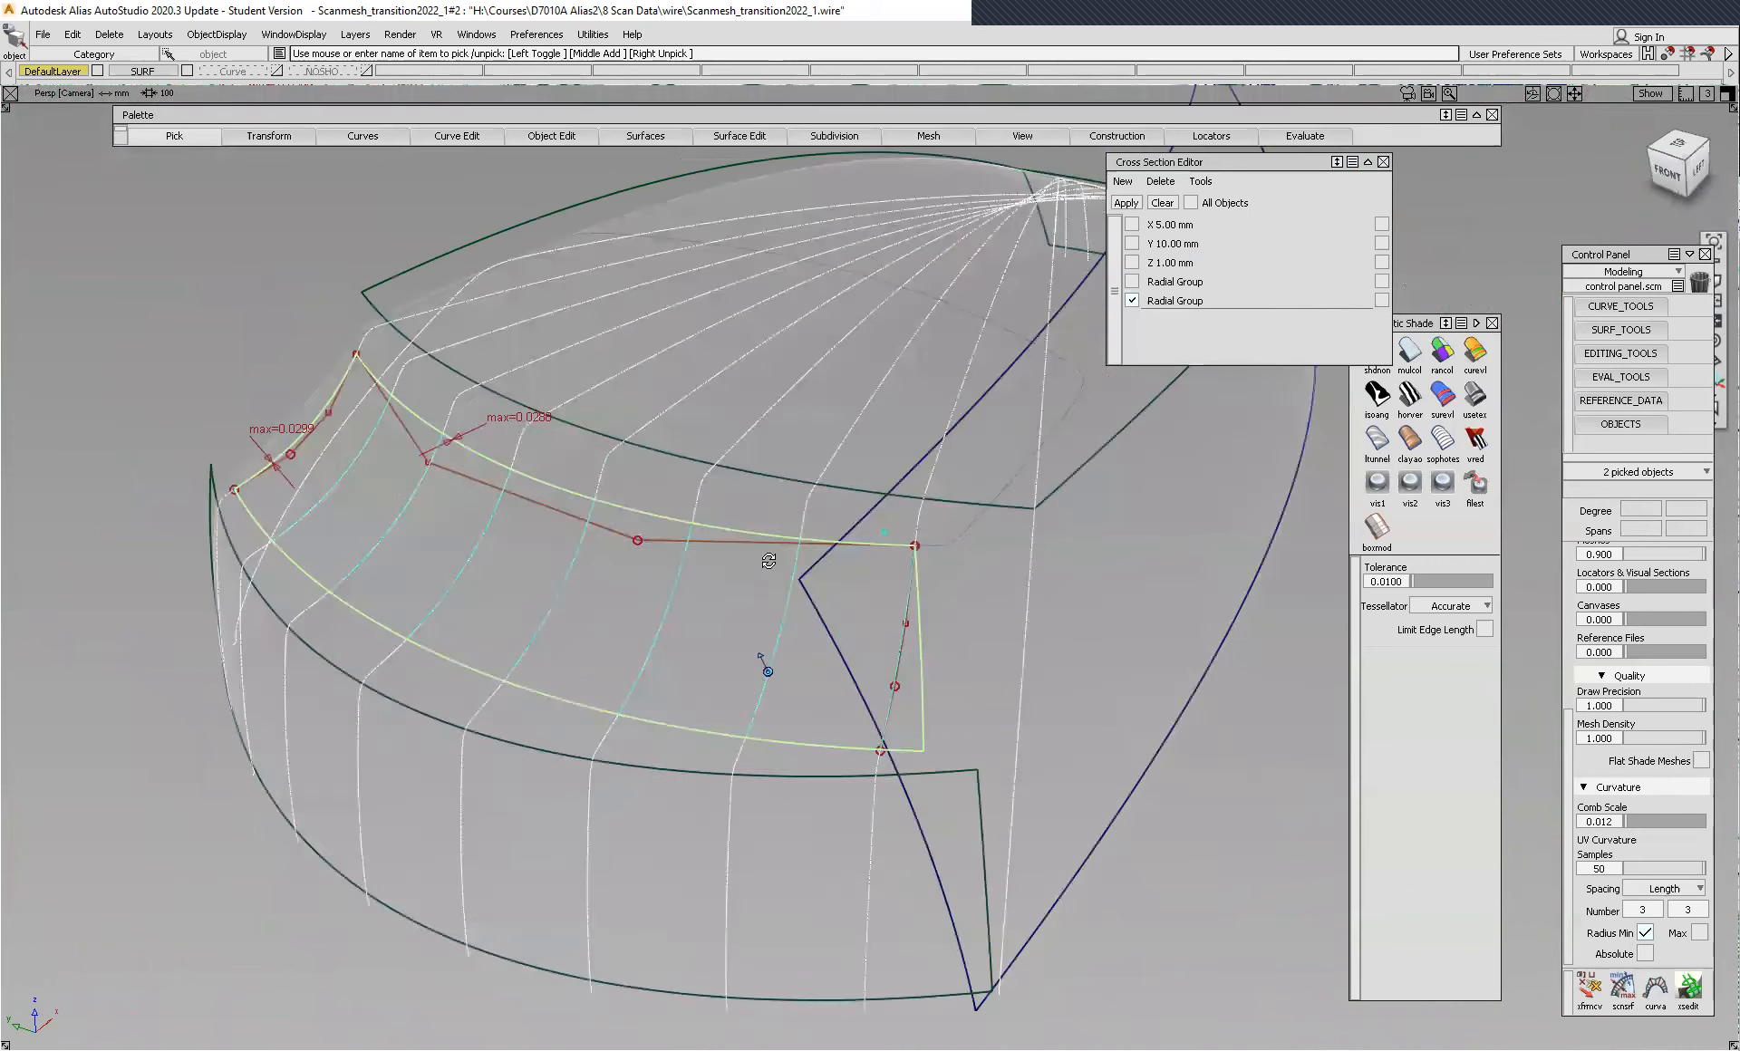
alt+shift+right_drag(845, 562, 1075, 648)
- Create a deviation map of the rail surface against the scan mesh
click(796, 477)
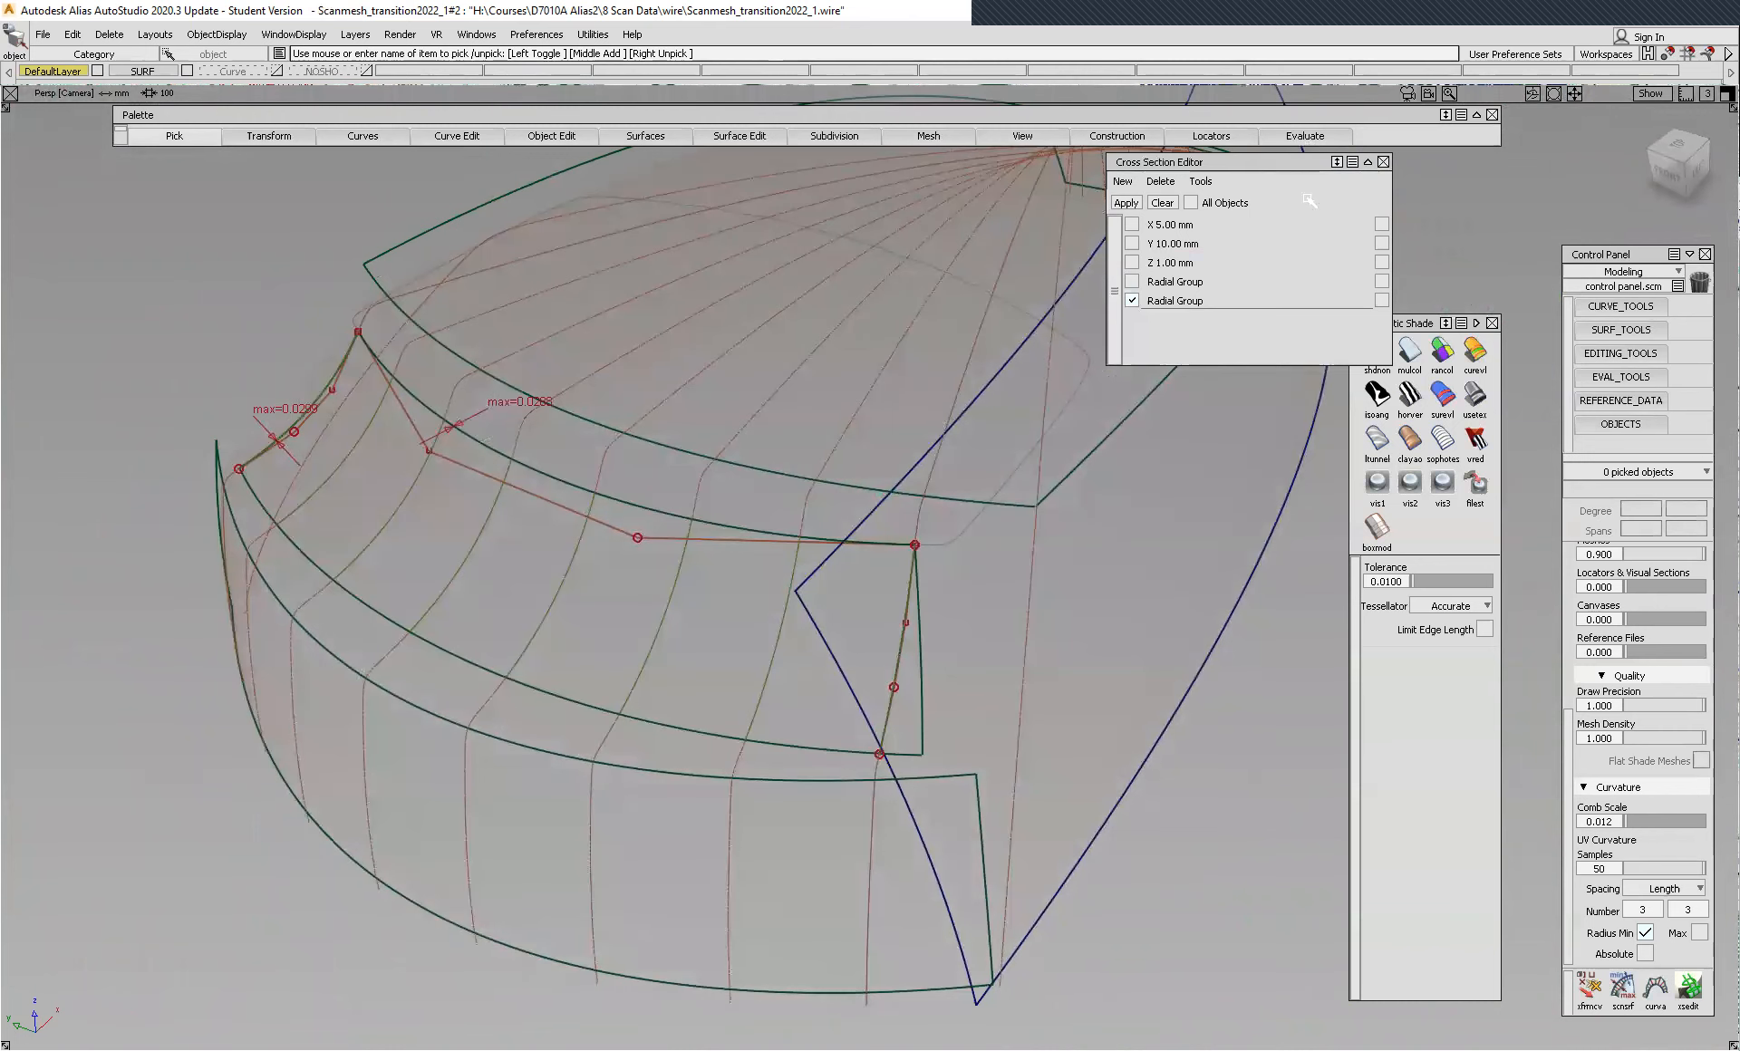
click(1305, 136)
click(1398, 286)
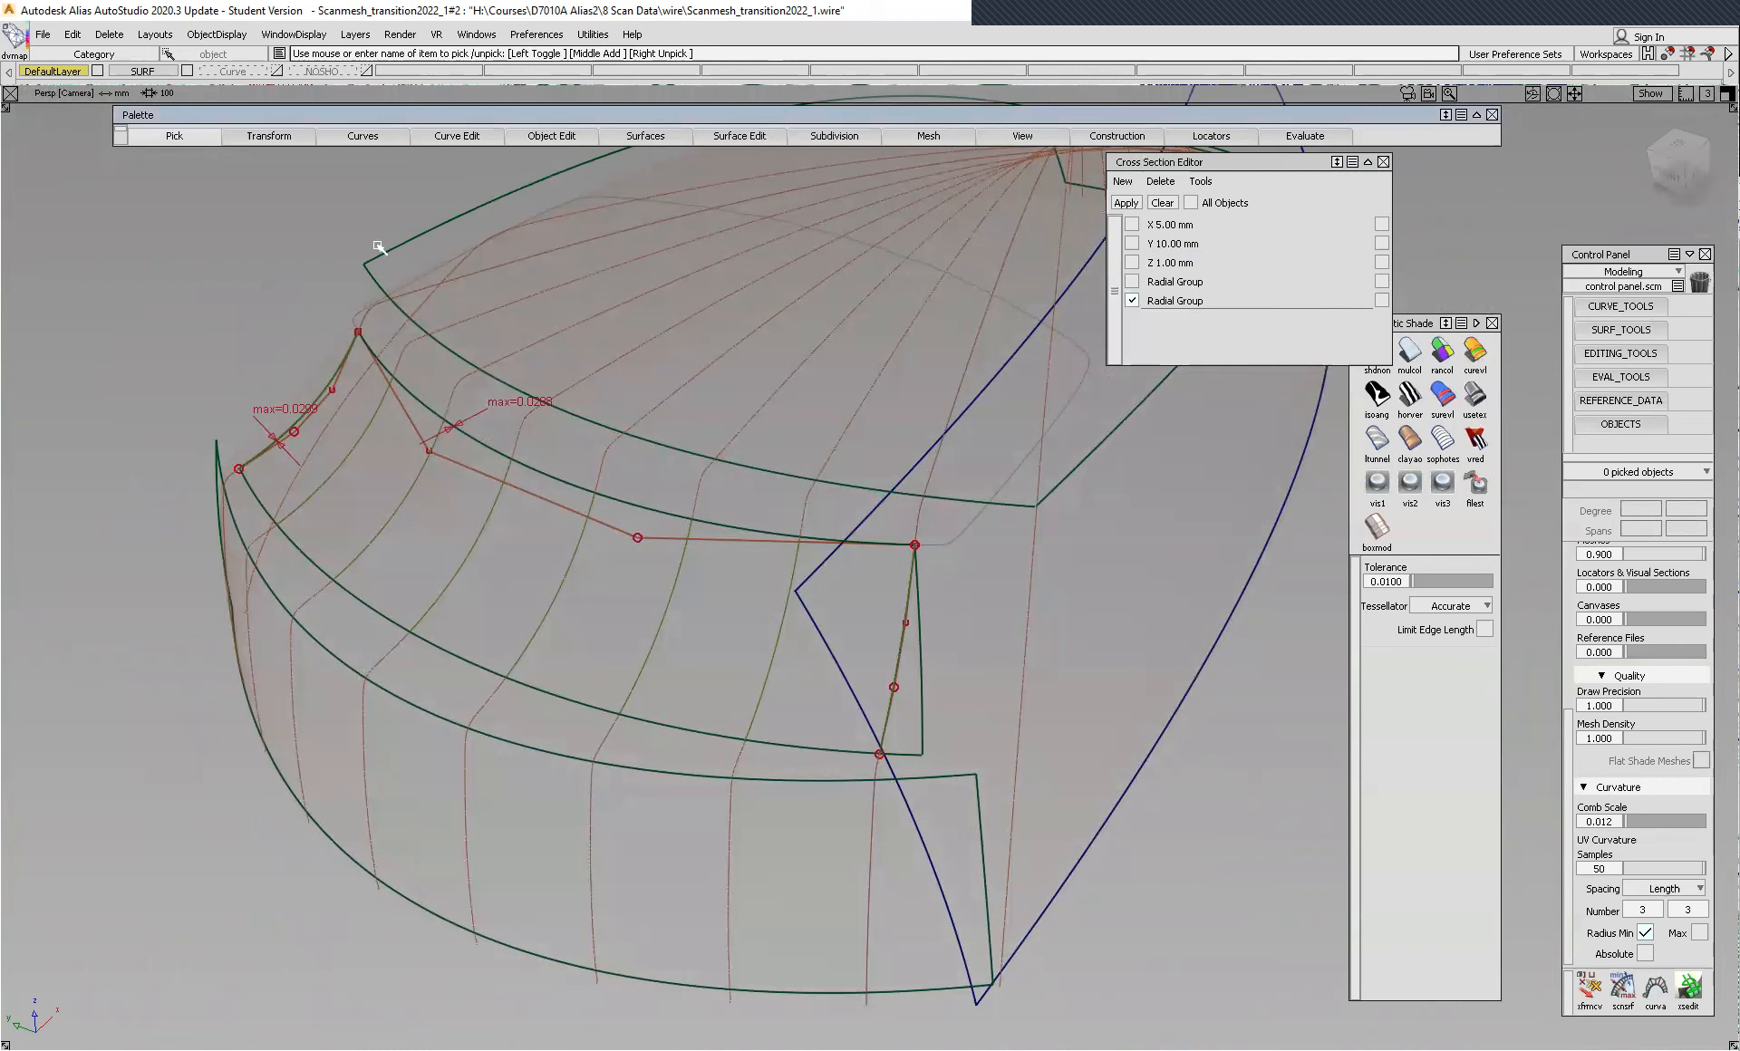
click(741, 527)
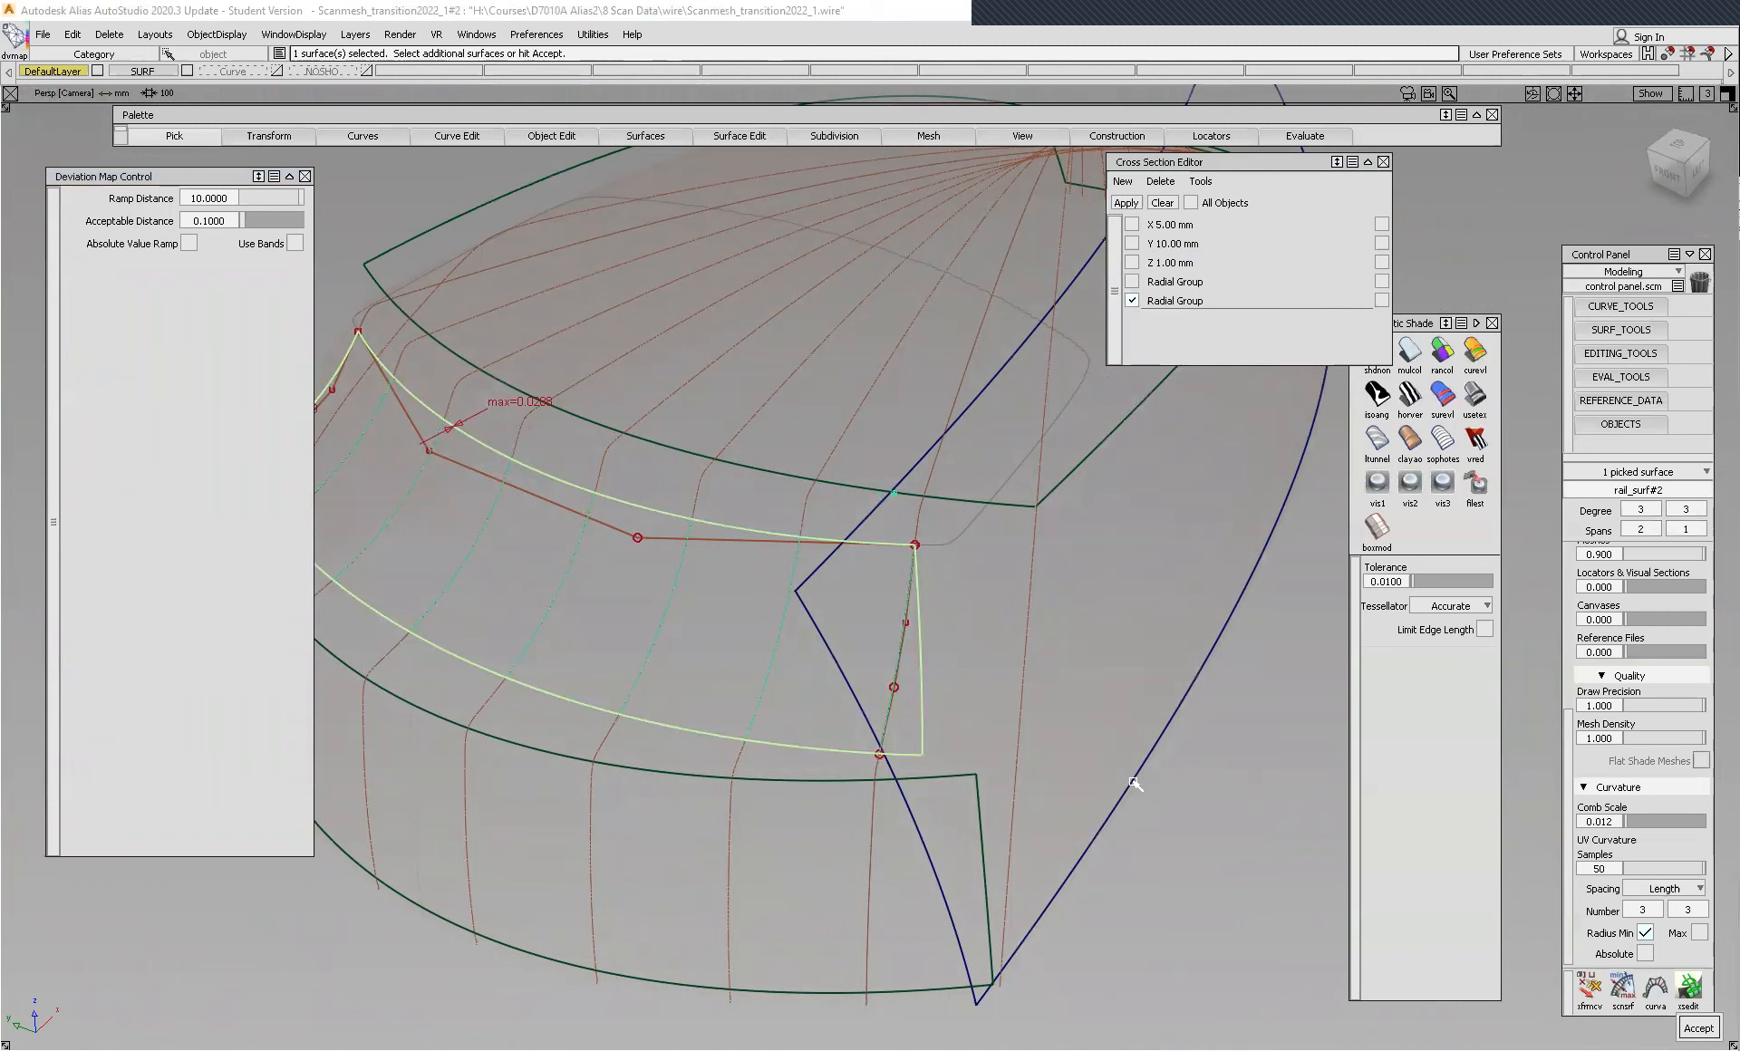
key(Return)
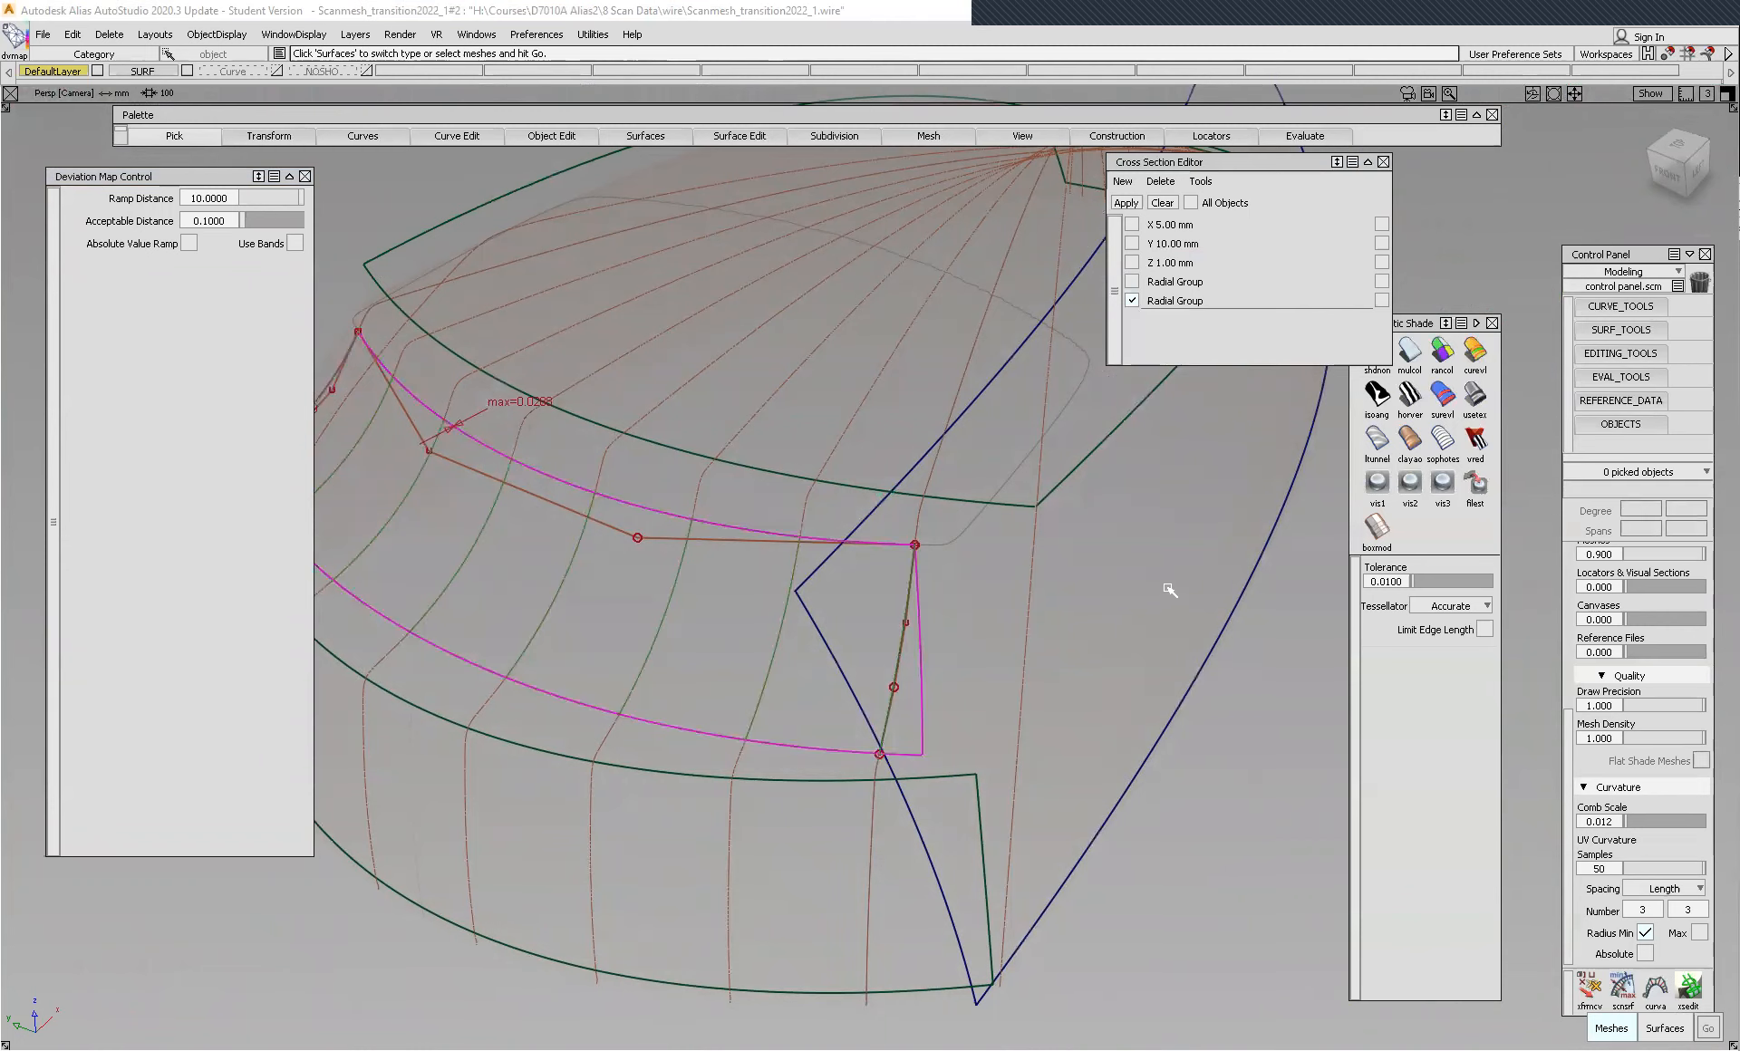
click(1169, 590)
key(Return)
alt+shift+drag(739, 518, 752, 541)
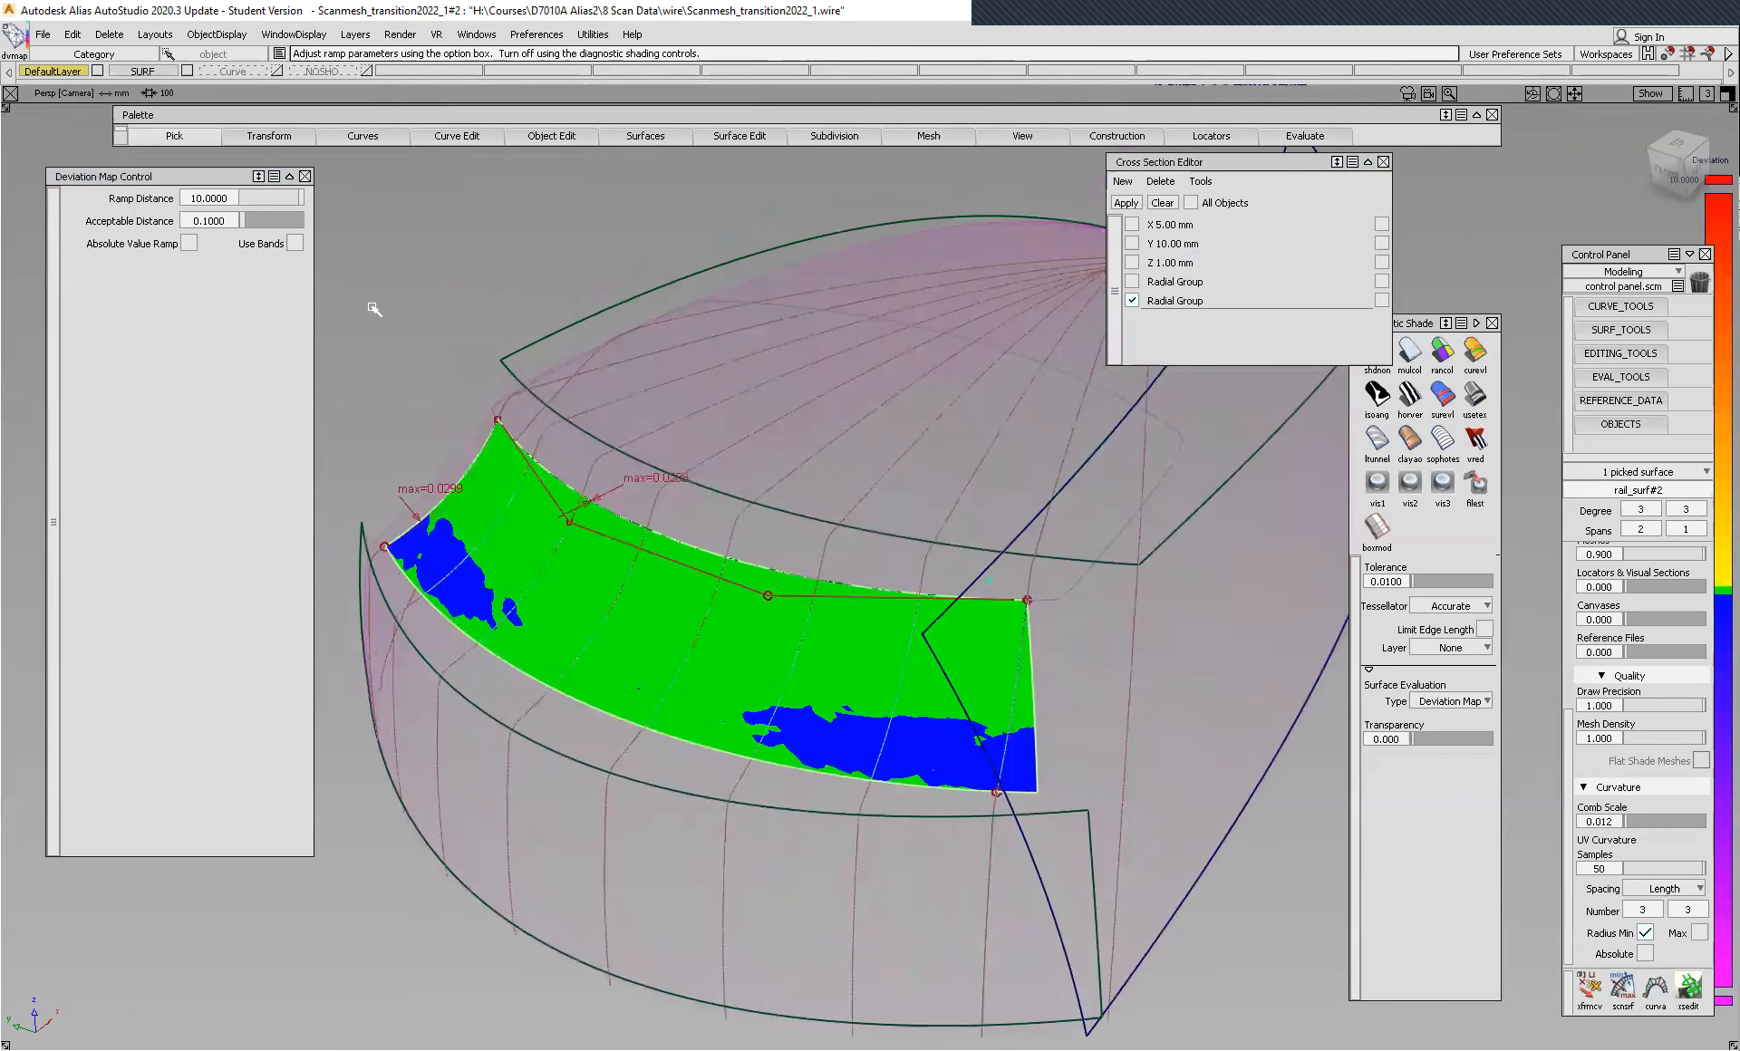
- Set the deviation map's acceptable distance to 0.2 and inspect the remaining out-of-tolerance corner of the rail surface
click(221, 220)
key(BackSpace)
key(BackSpace)
key(BackSpace)
key(BackSpace)
key(BackSpace)
key(BackSpace)
text(0.2)
key(Return)
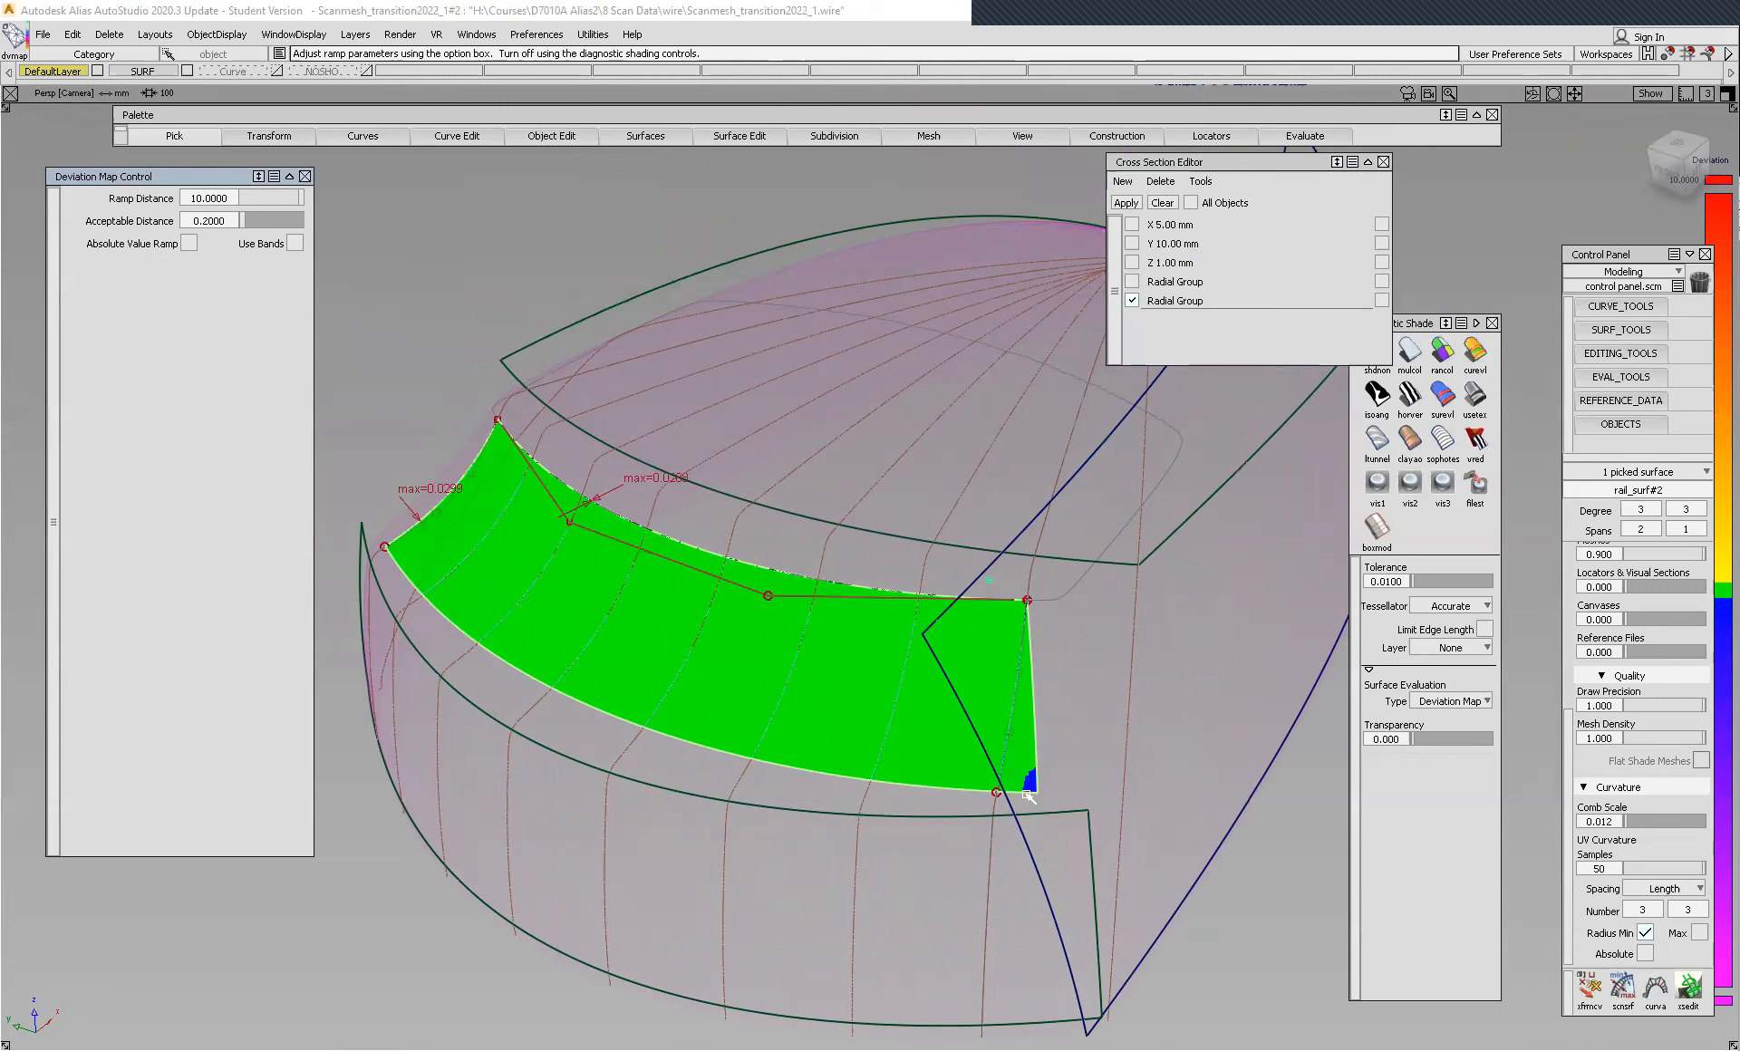
alt+shift+right_drag(1127, 835, 1143, 788)
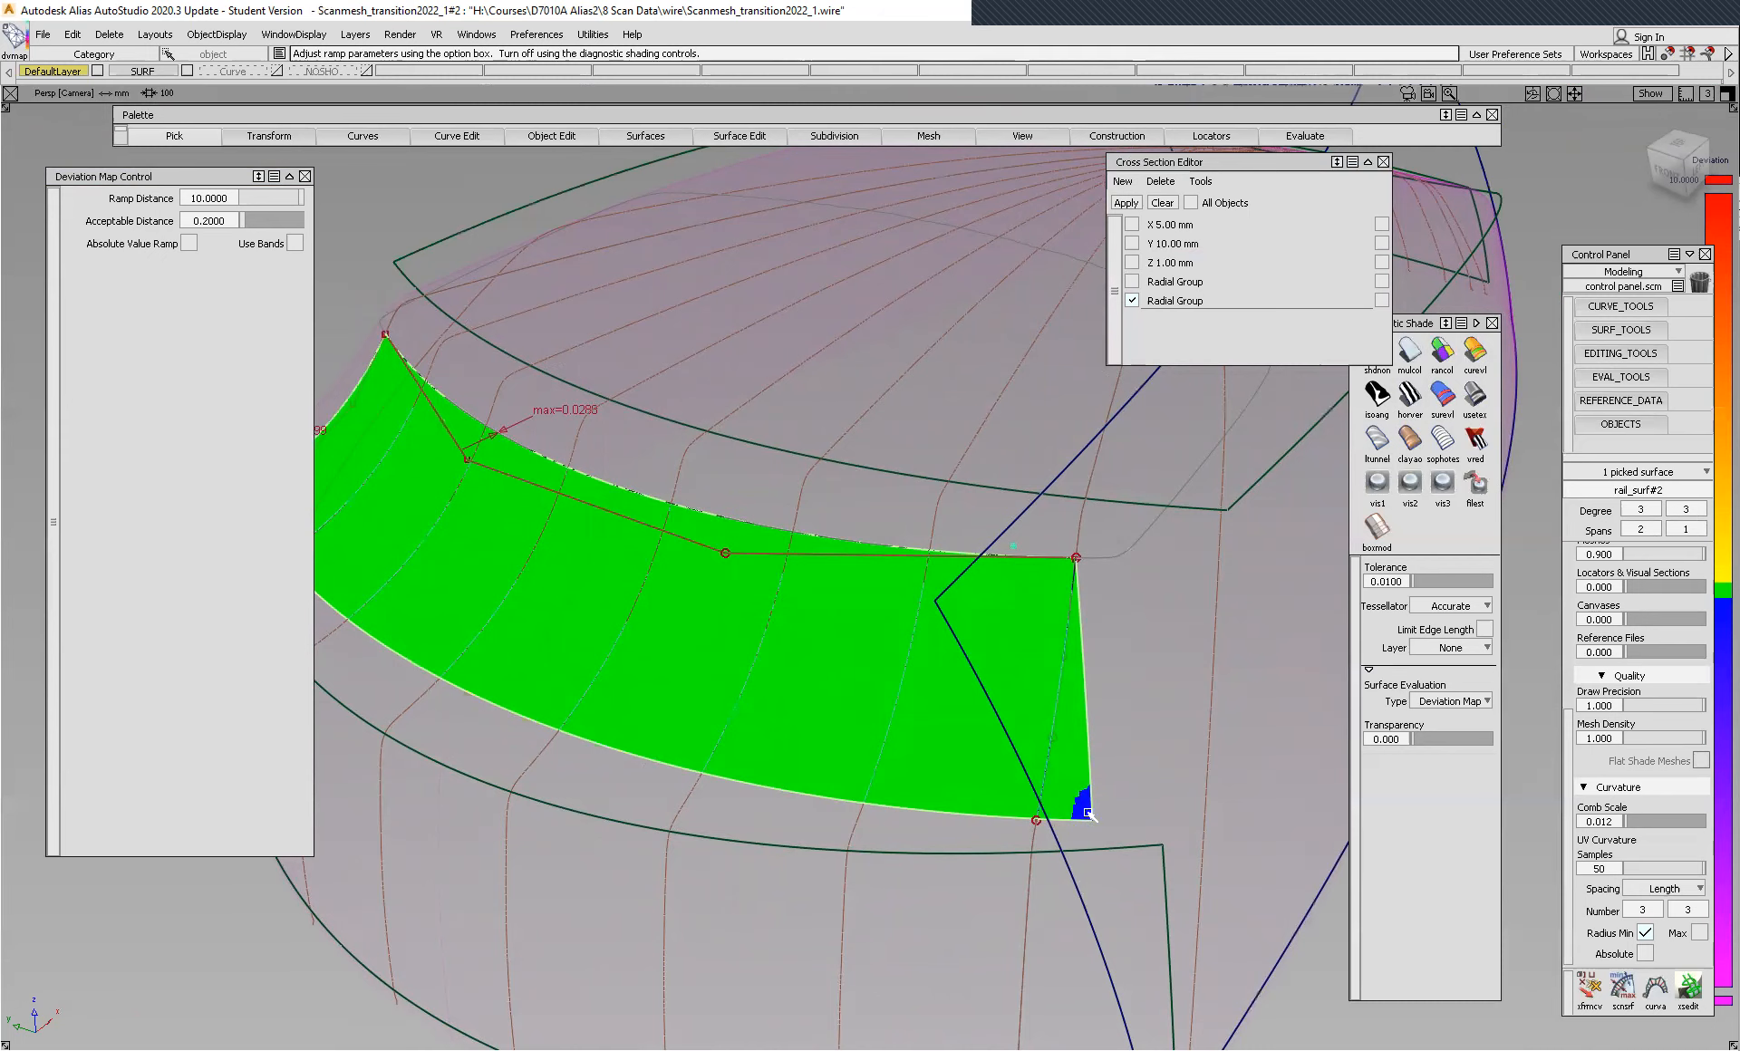
alt+shift+right_drag(815, 564, 759, 540)
alt+shift+middle_drag(759, 540, 668, 491)
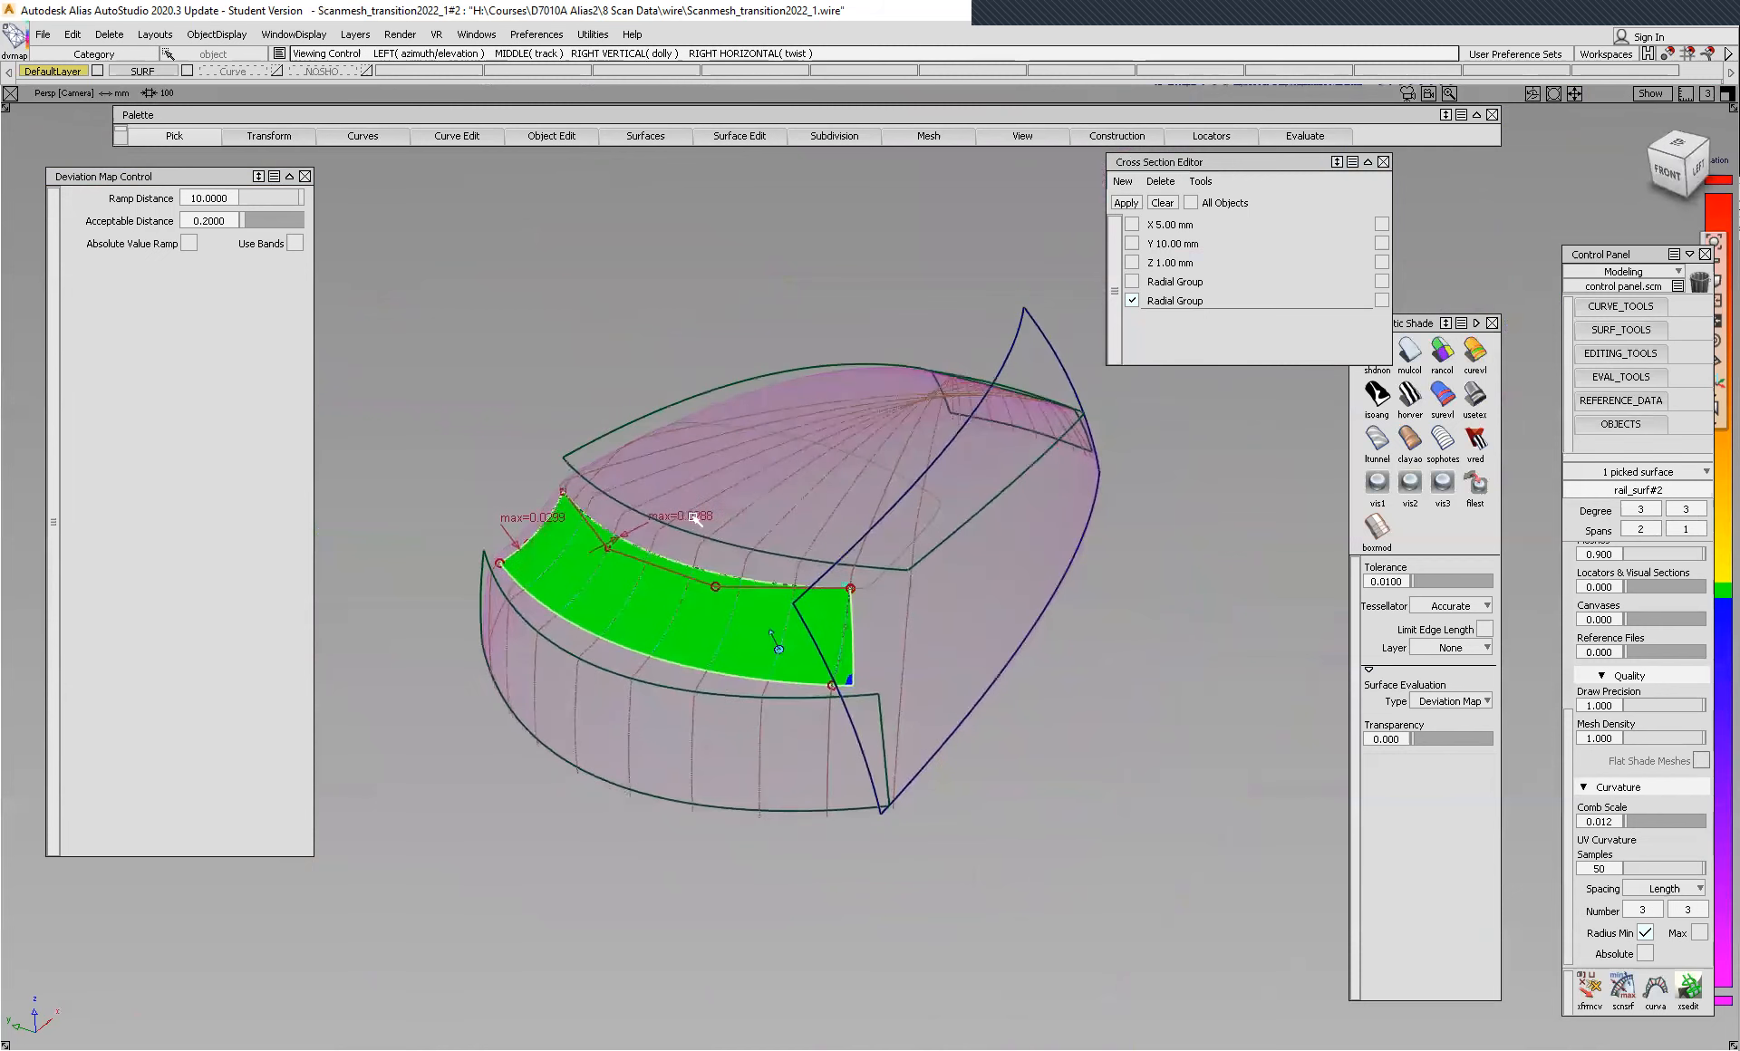
- Try Symmetric Modeling on the rail surface, check its effect on the deviation map and undo it
ctrl+shift+drag(1164, 656, 1081, 652)
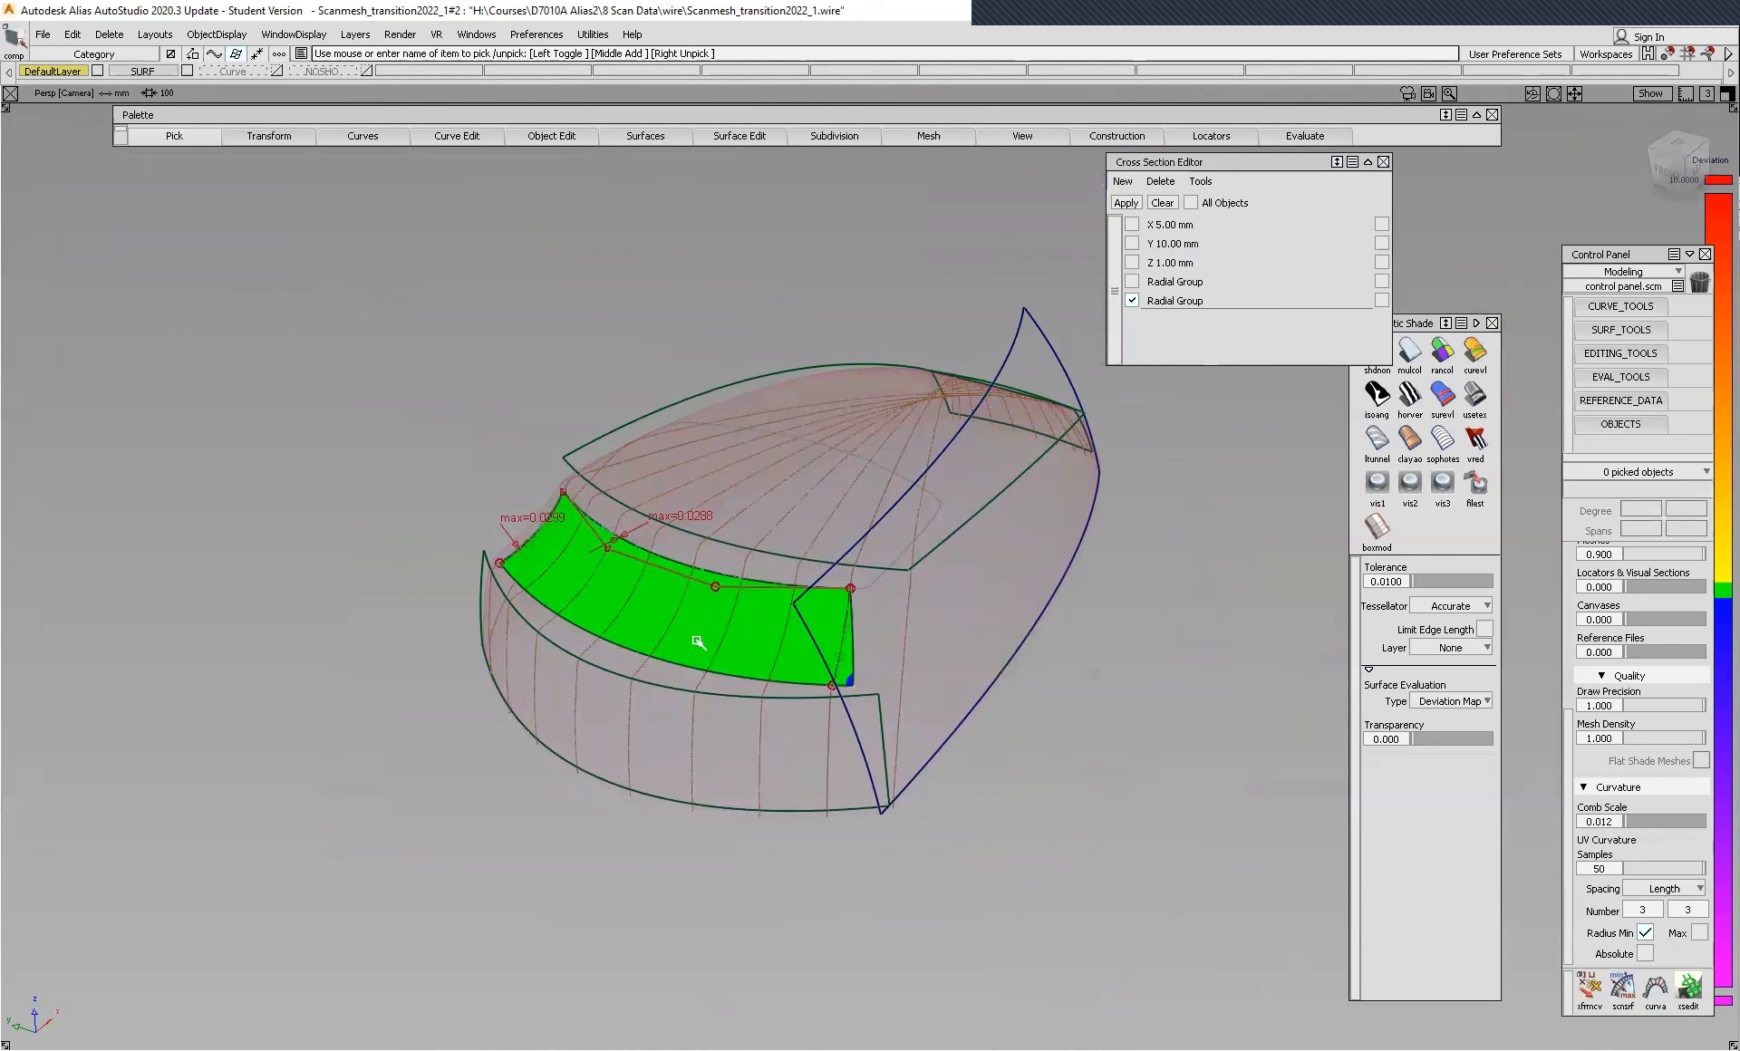
ctrl+shift+right_drag(1135, 651, 1074, 634)
click(783, 588)
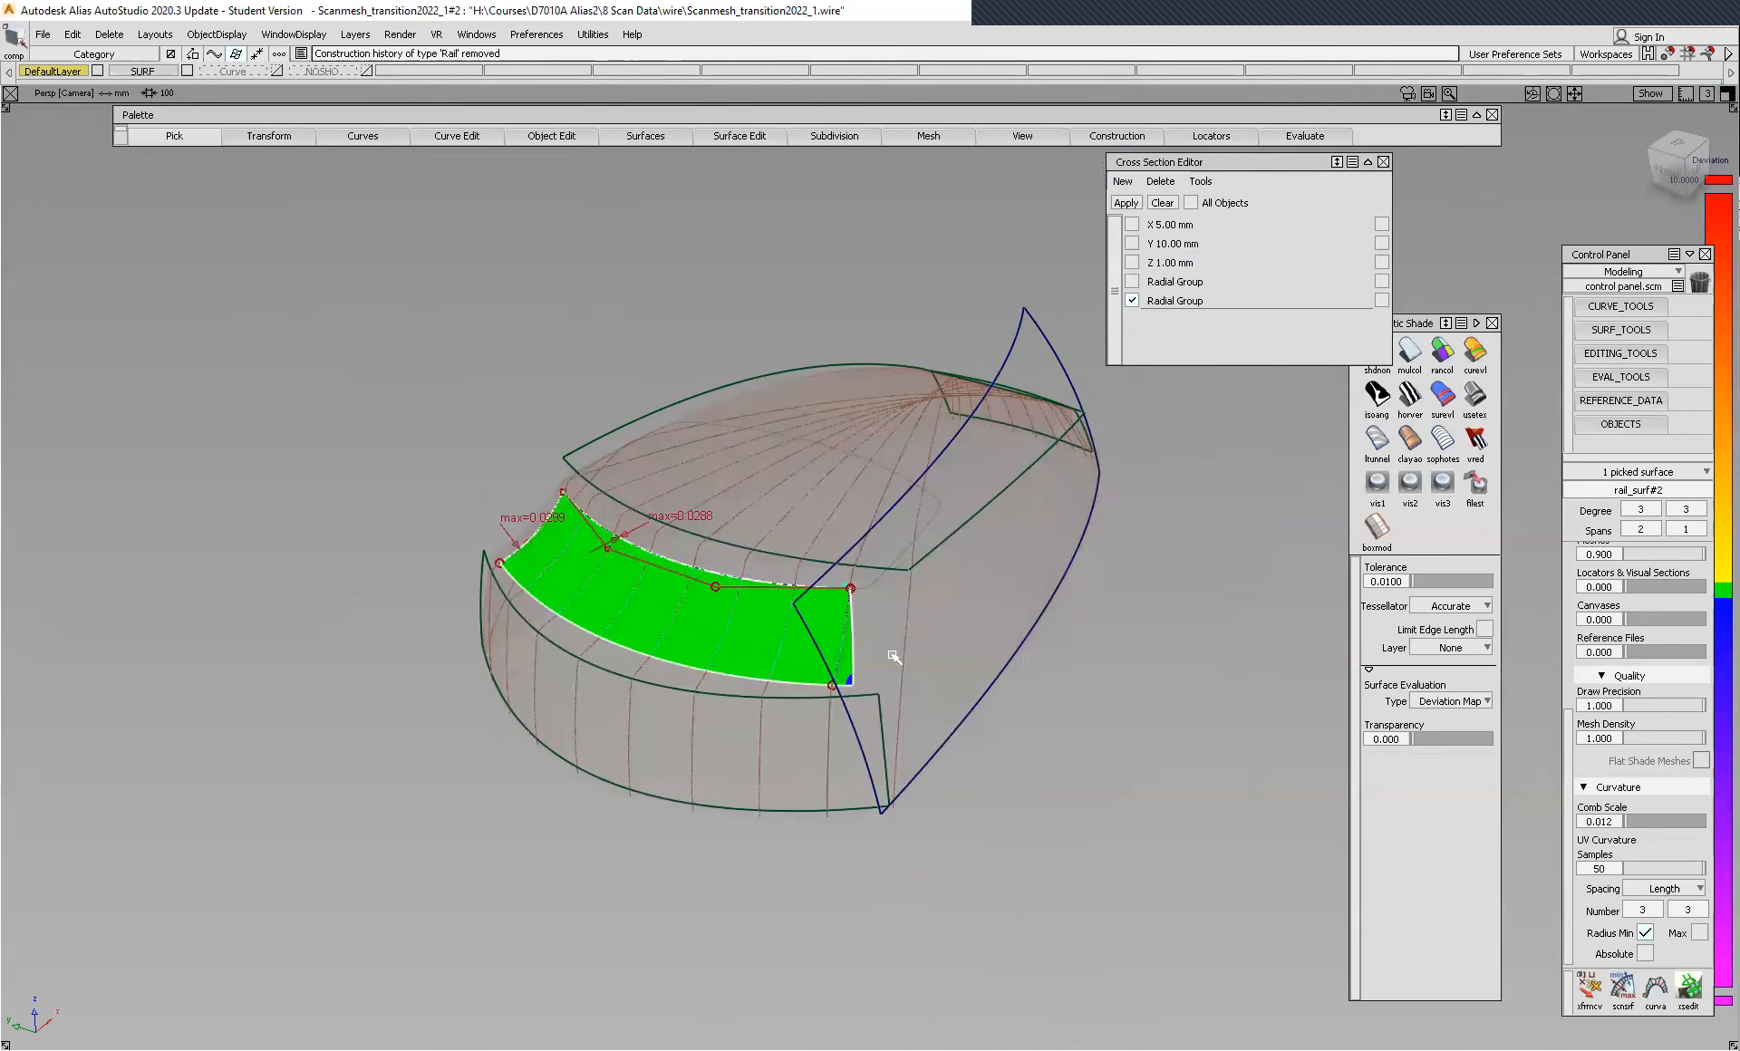
click(551, 136)
click(554, 222)
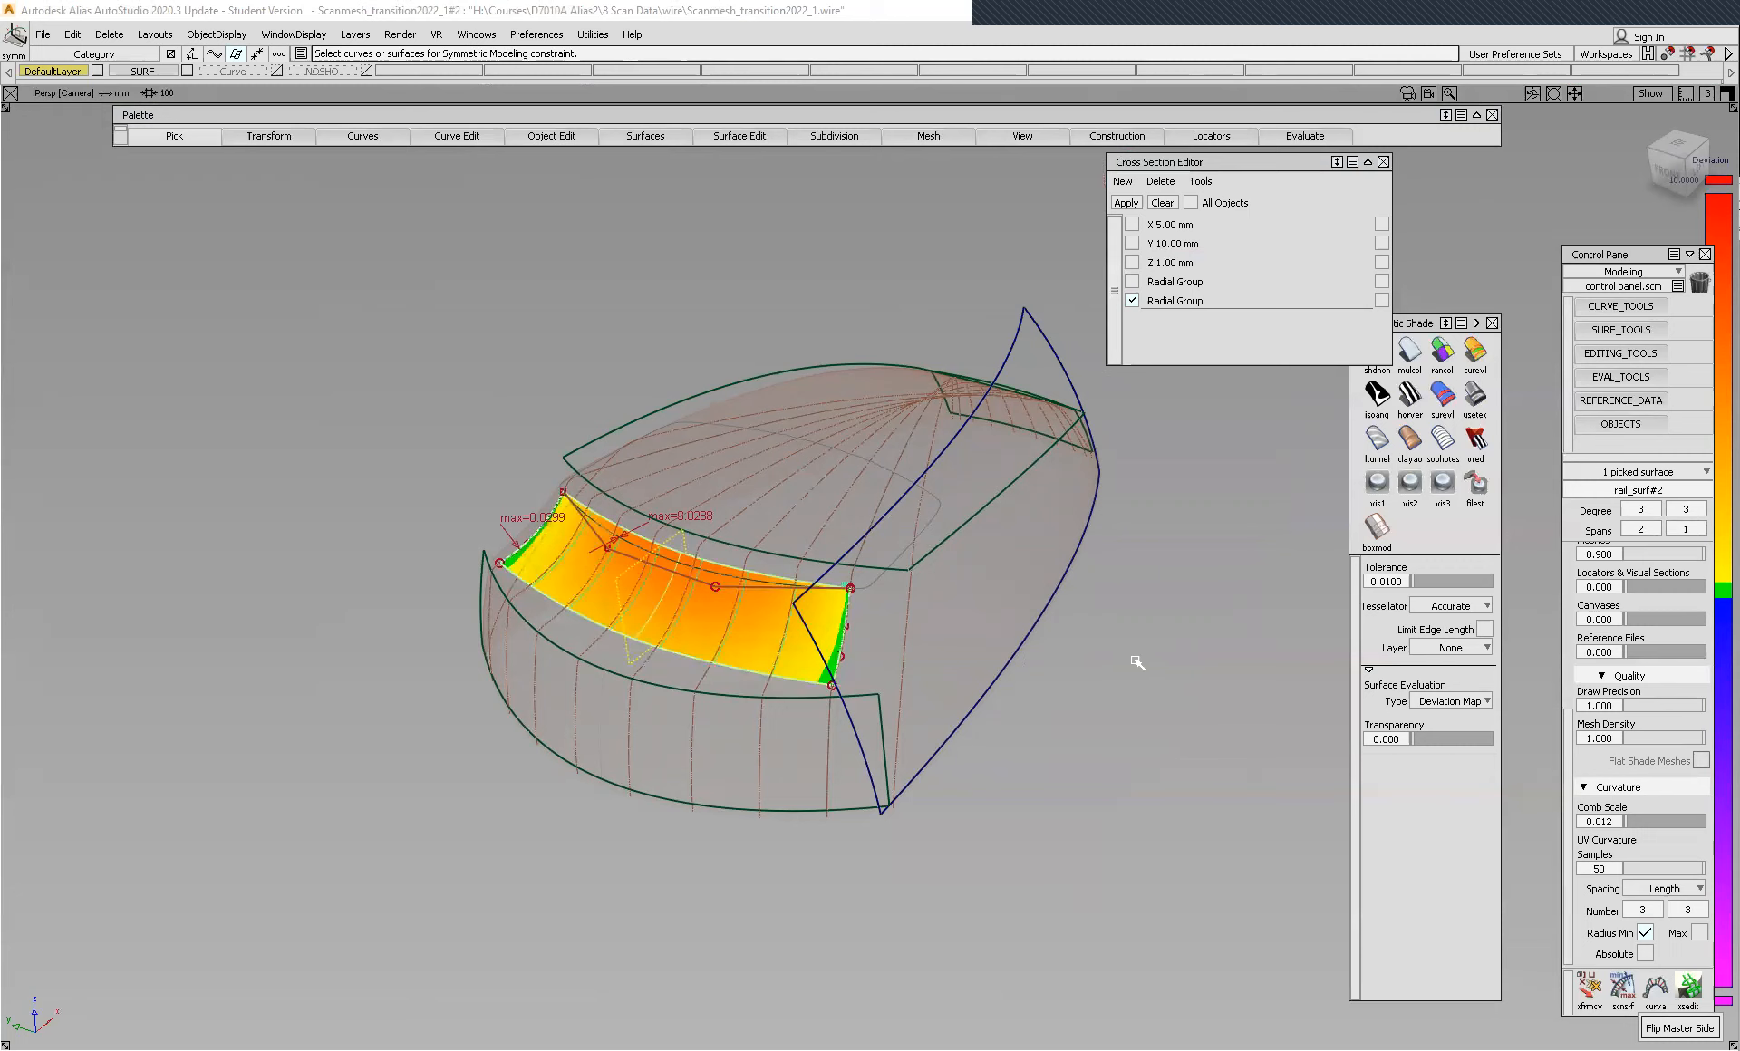
key(shift+alt)
alt+shift+drag(1110, 688, 1085, 651)
alt+shift+drag(745, 669, 690, 622)
scroll(703, 541, up, 4)
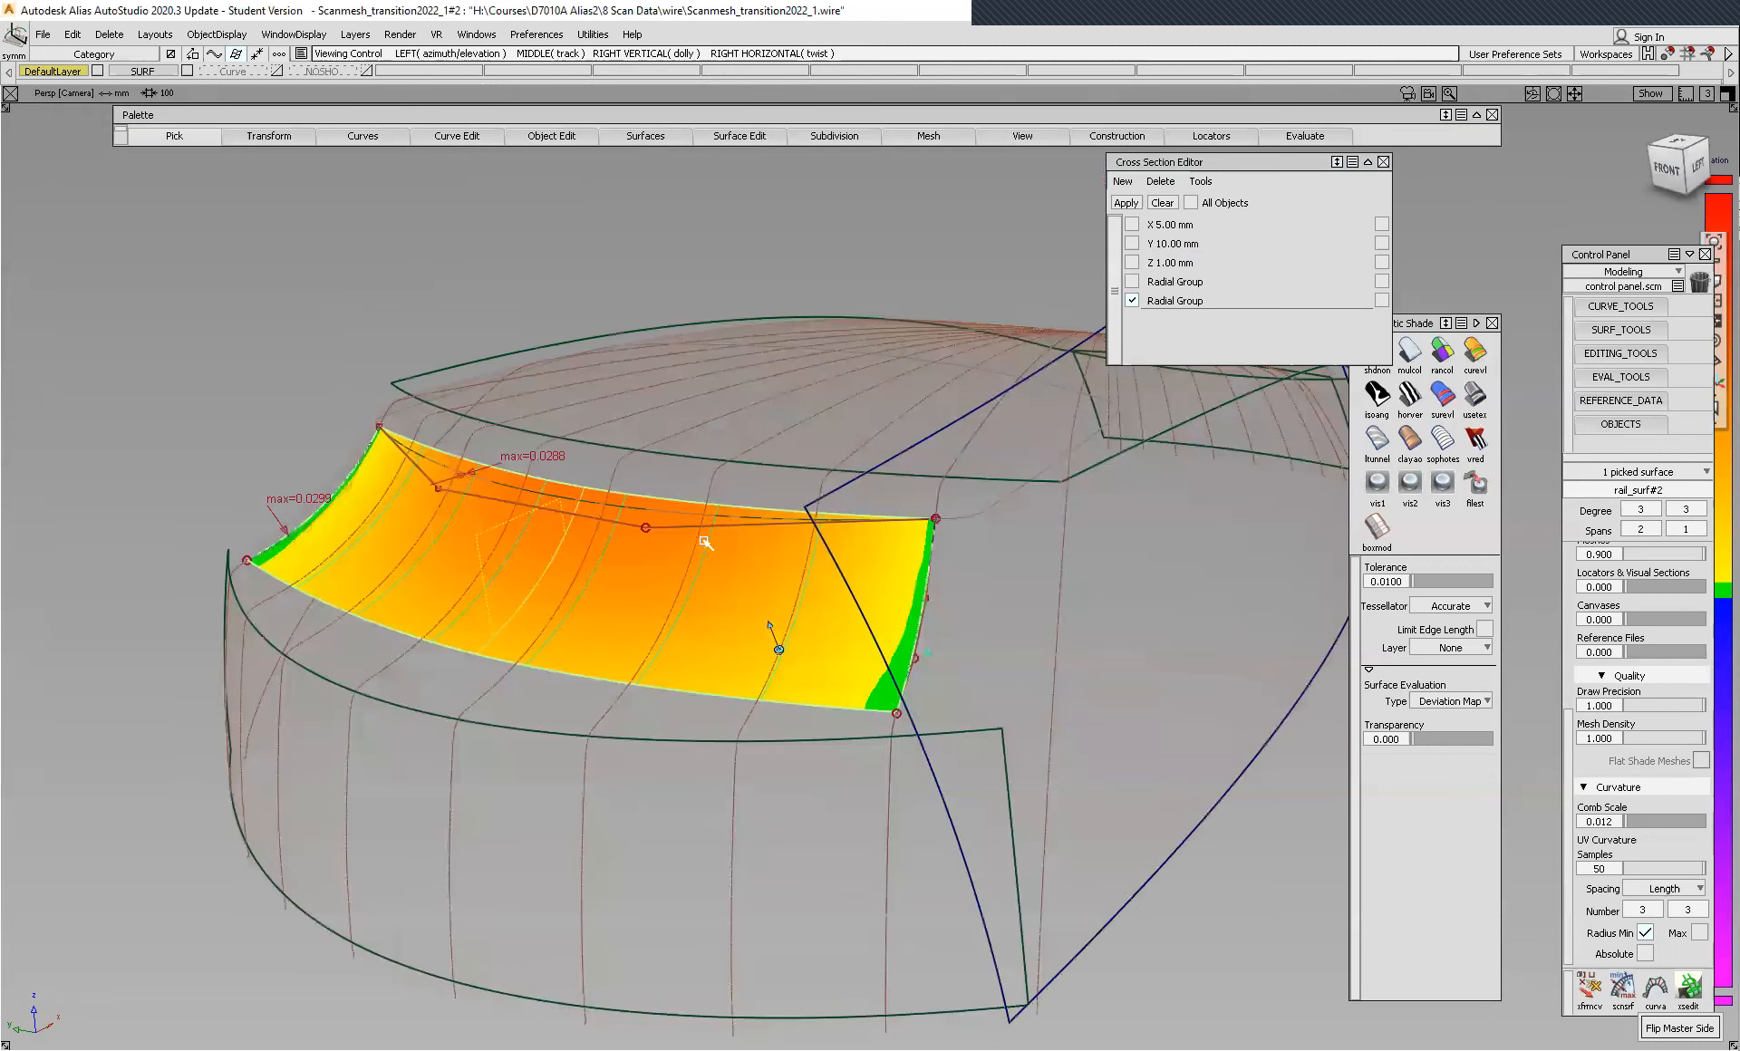
alt+shift+drag(743, 504, 835, 554)
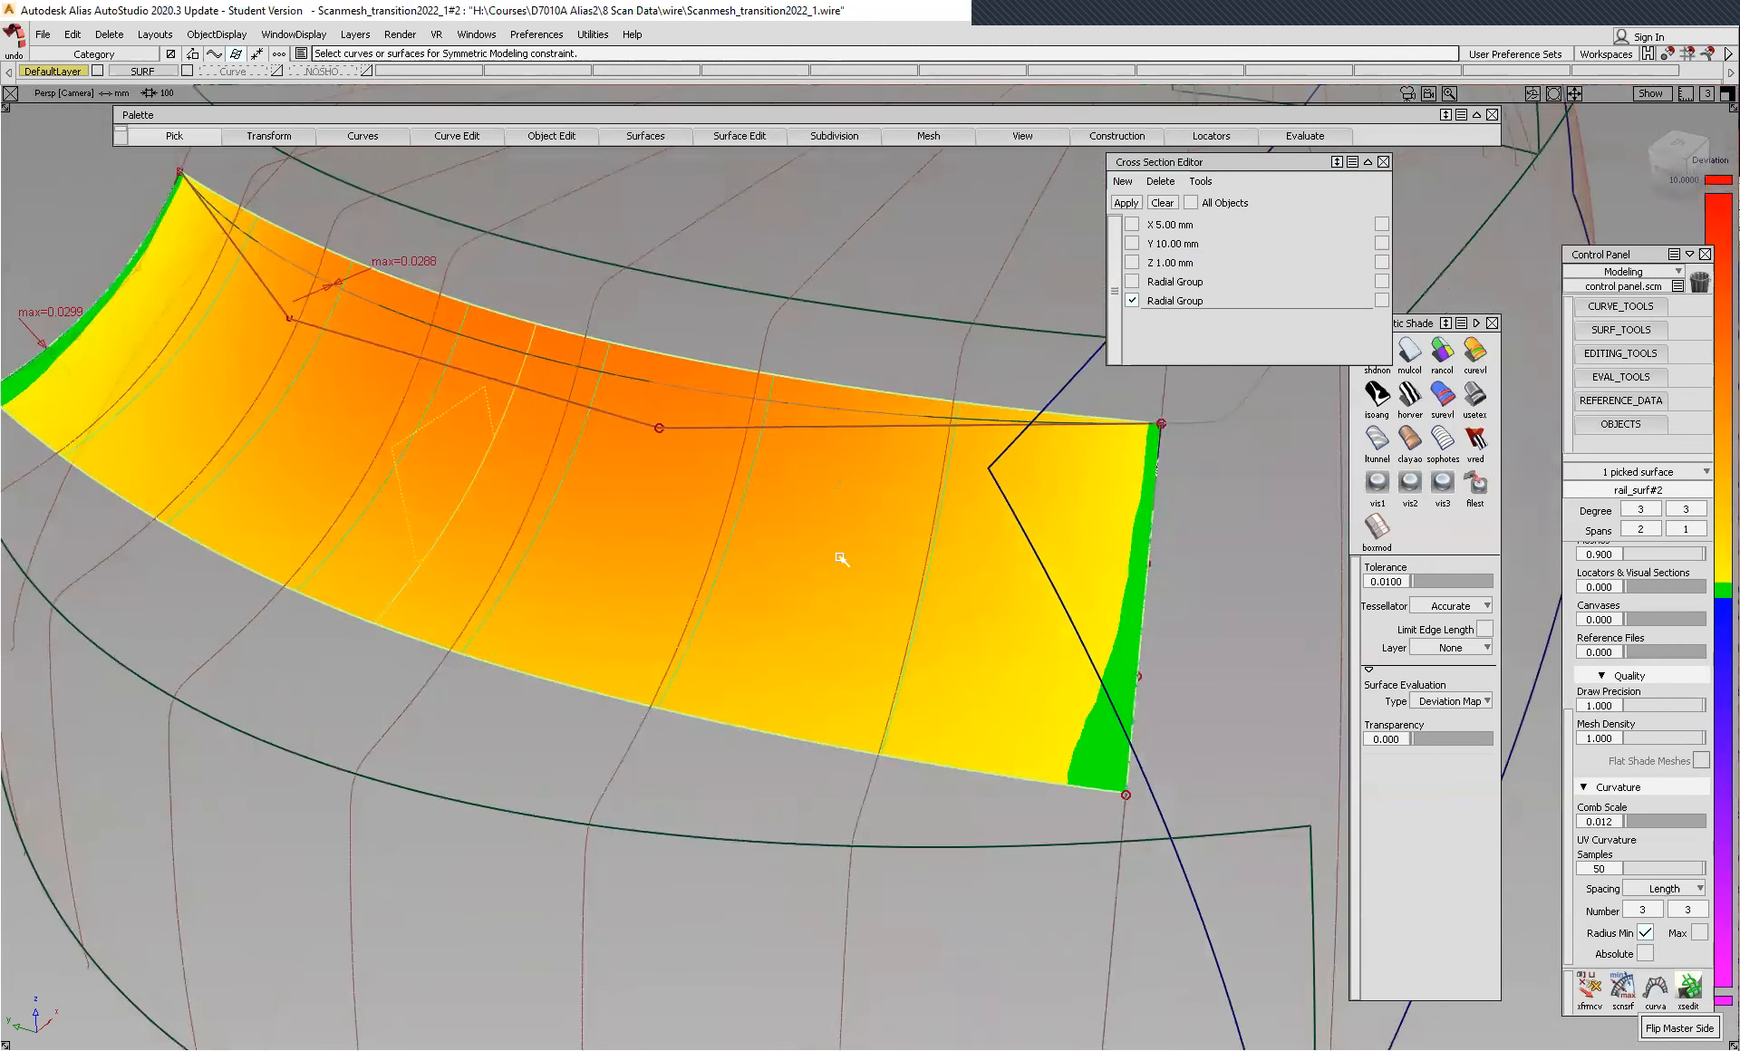
click(842, 559)
alt+shift+drag(811, 564, 924, 505)
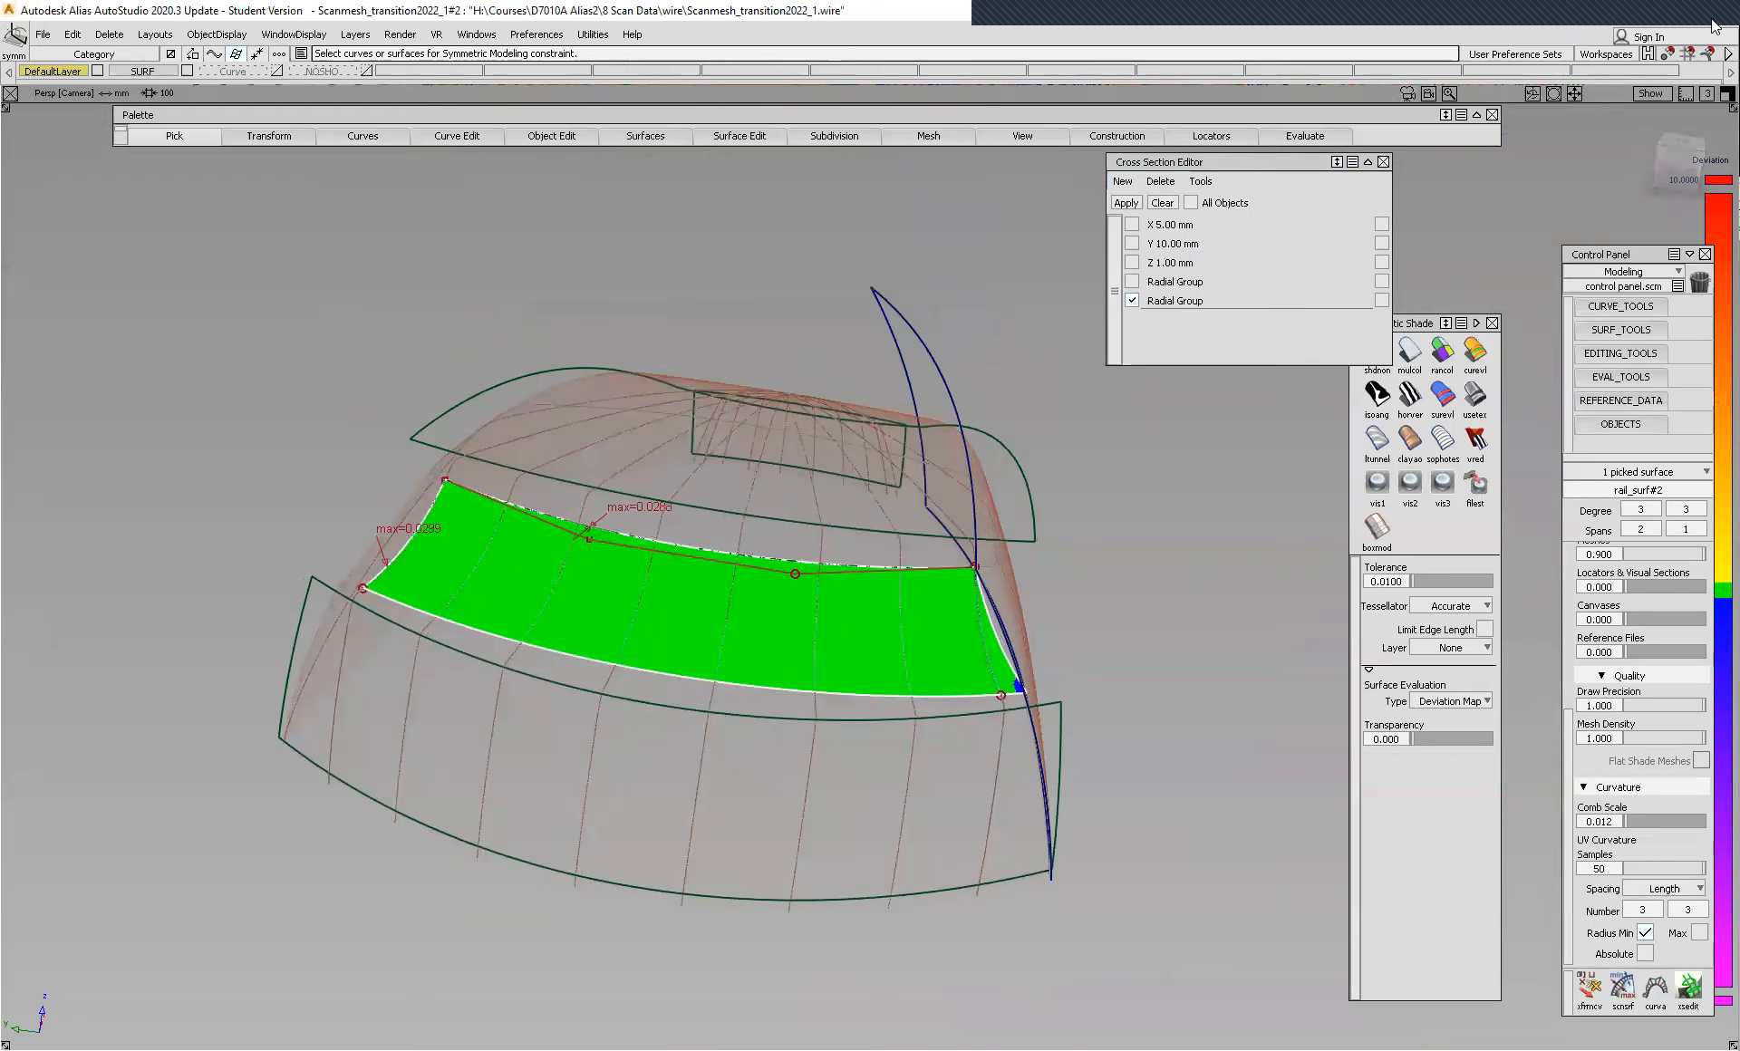
- Switch to the Scanmesh_transition2022_2wire file and apply Symmetric Modeling to its single-span transition surface
drag(1713, 25, 1491, 114)
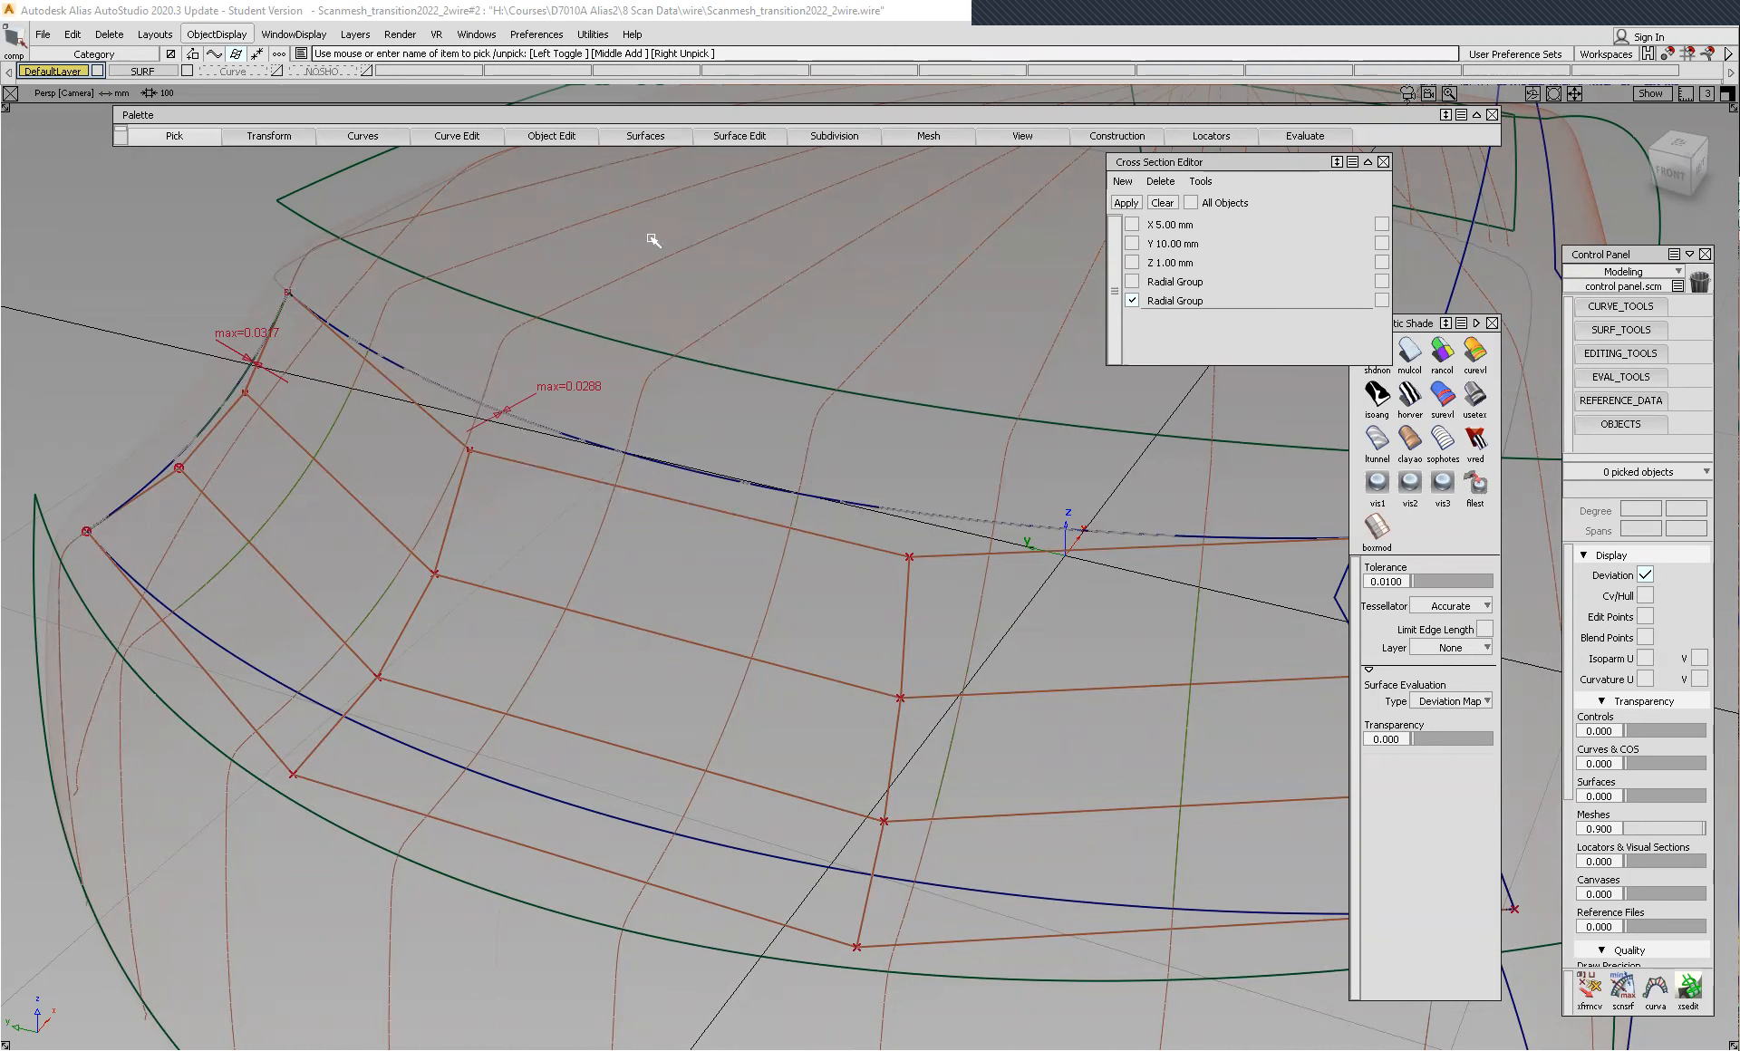
click(645, 135)
mouse_move(662, 247)
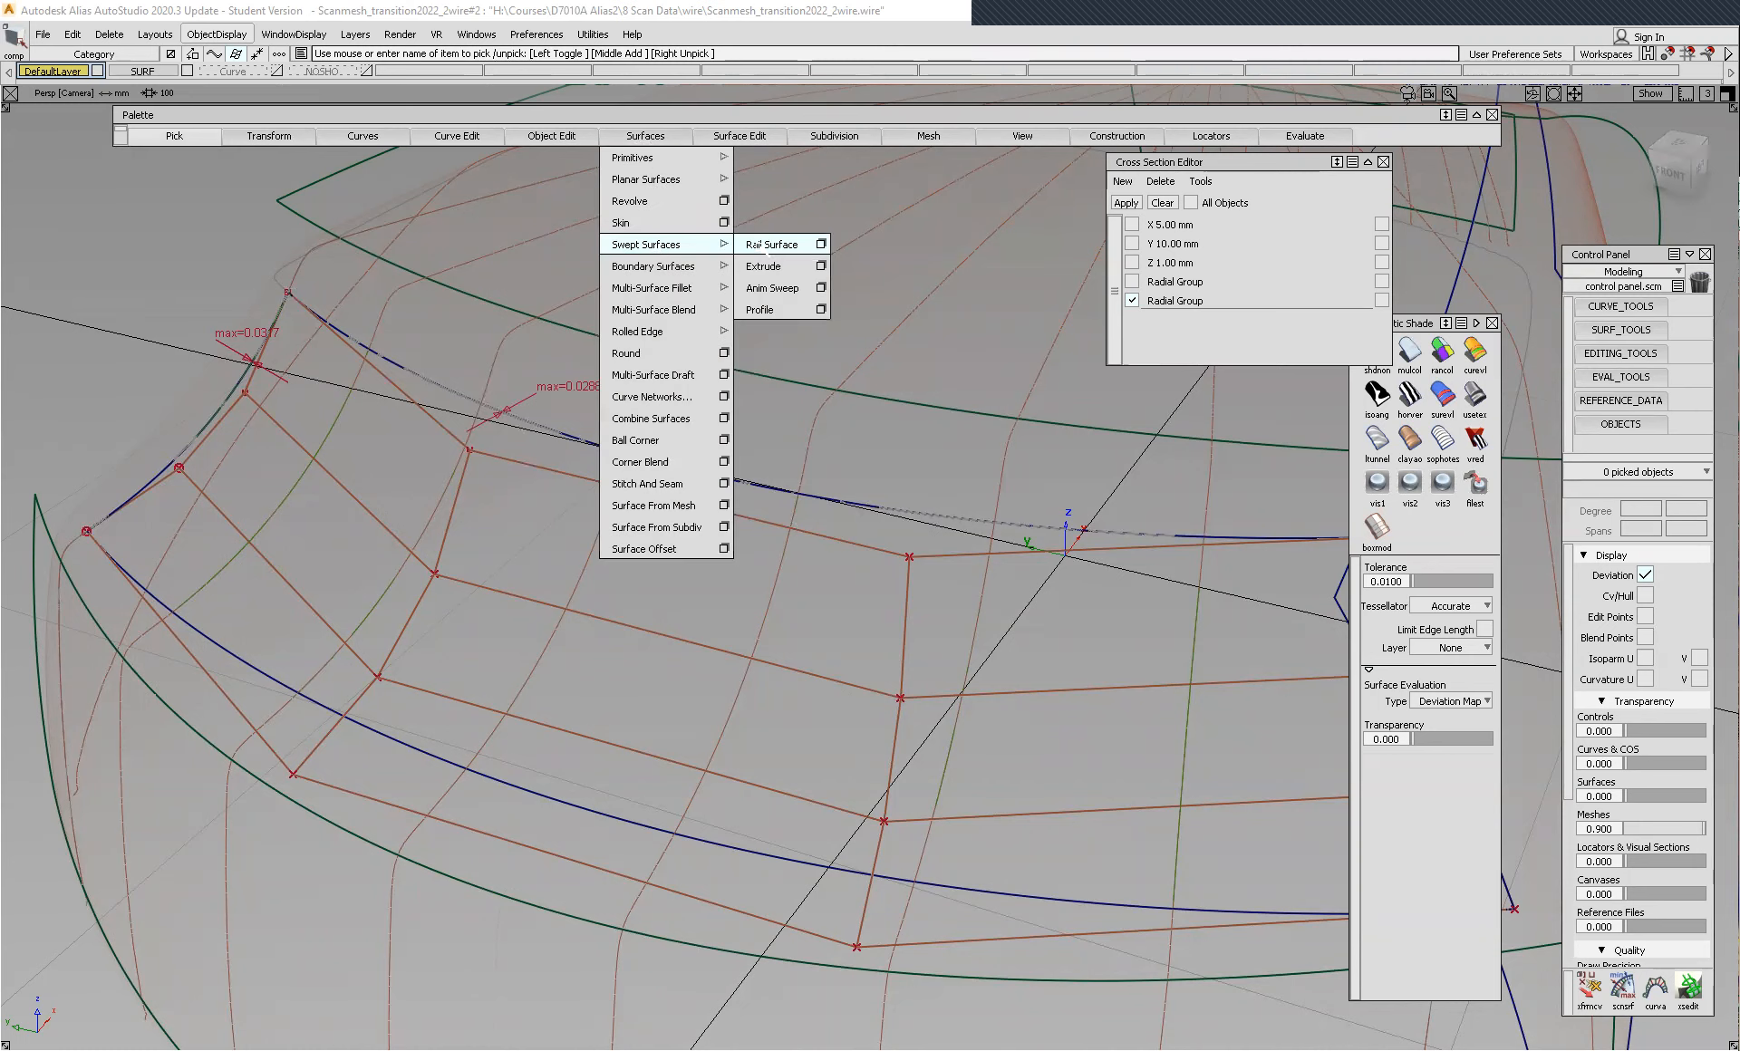
ctrl+shift+click(699, 269)
ctrl+shift+drag(698, 269, 466, 454)
click(498, 460)
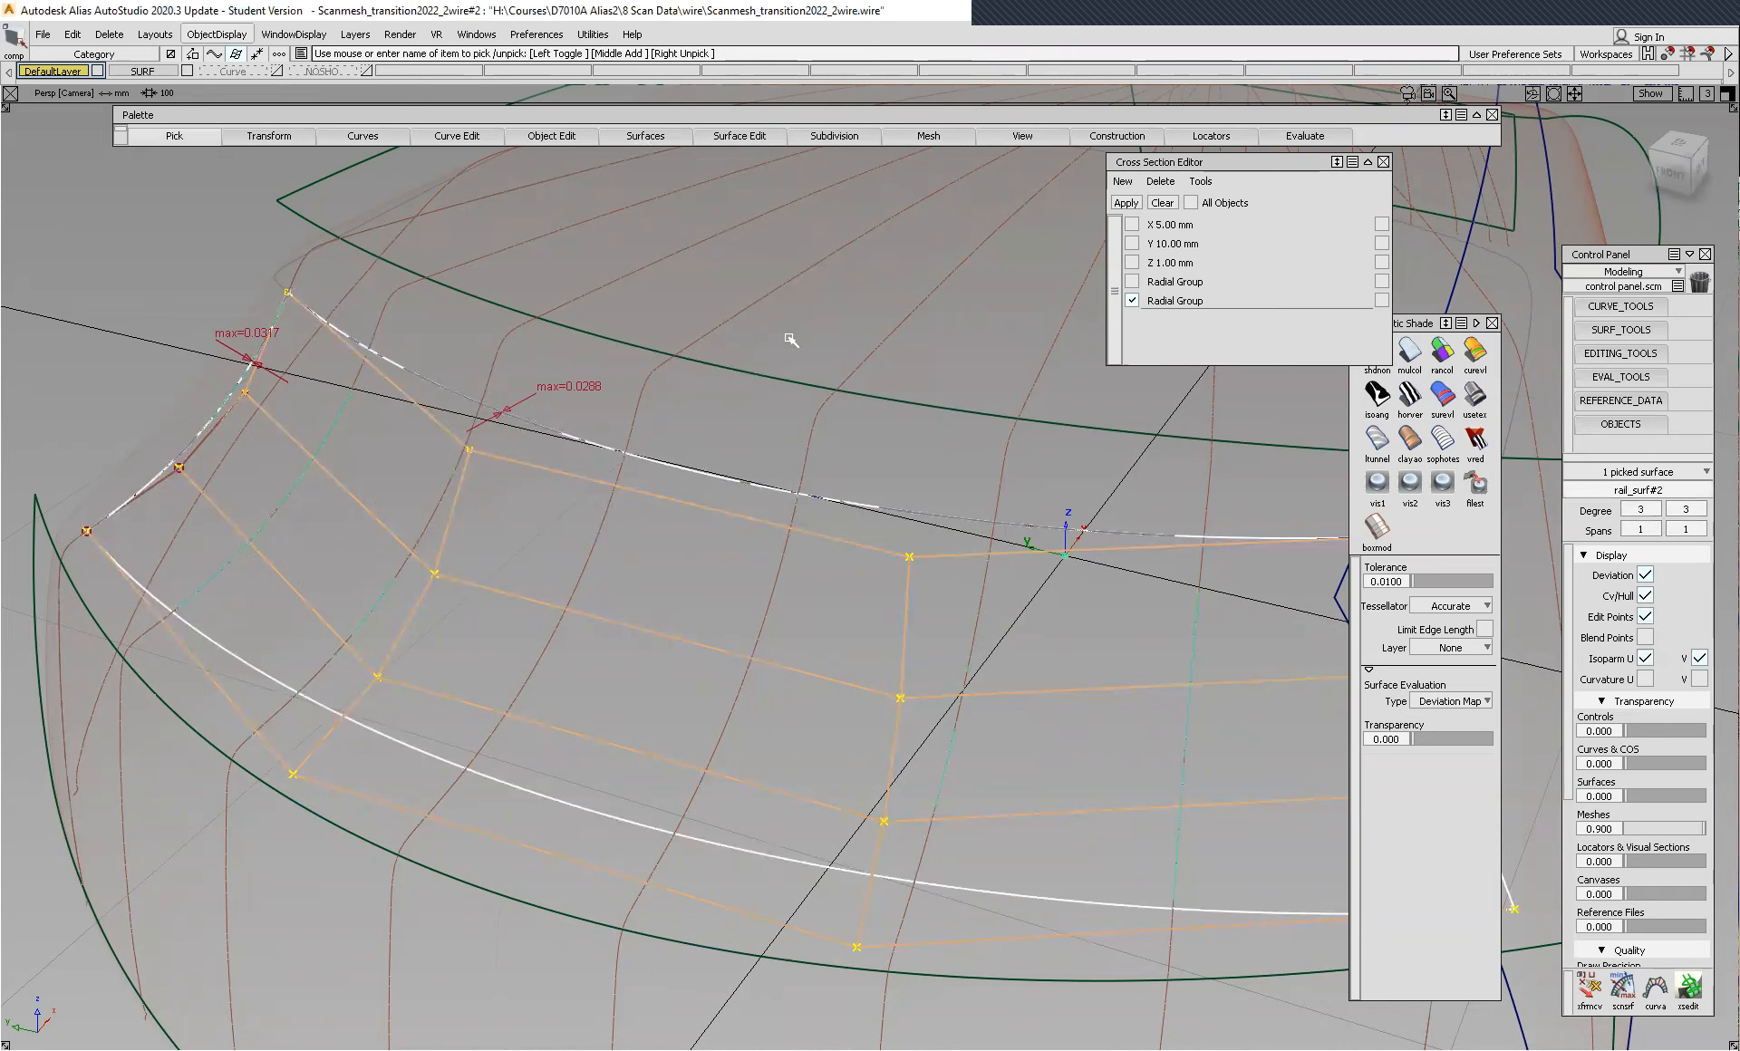
alt+shift+drag(680, 296, 643, 400)
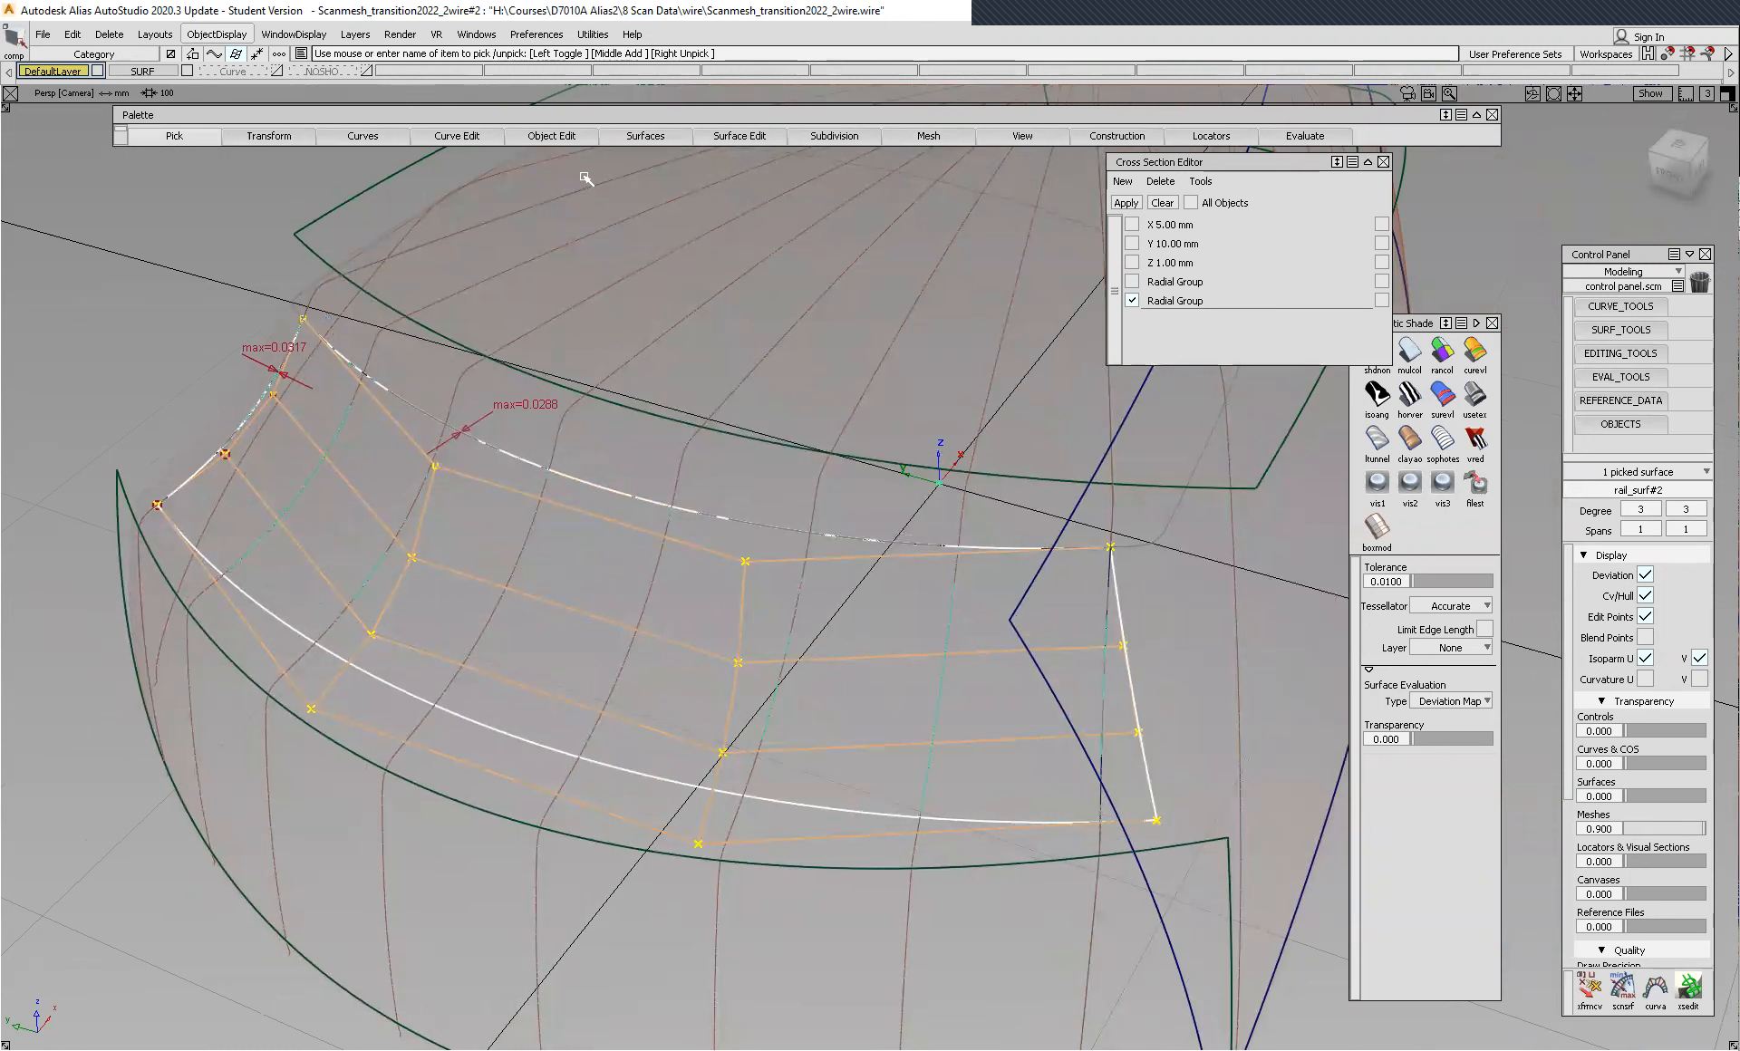
click(551, 135)
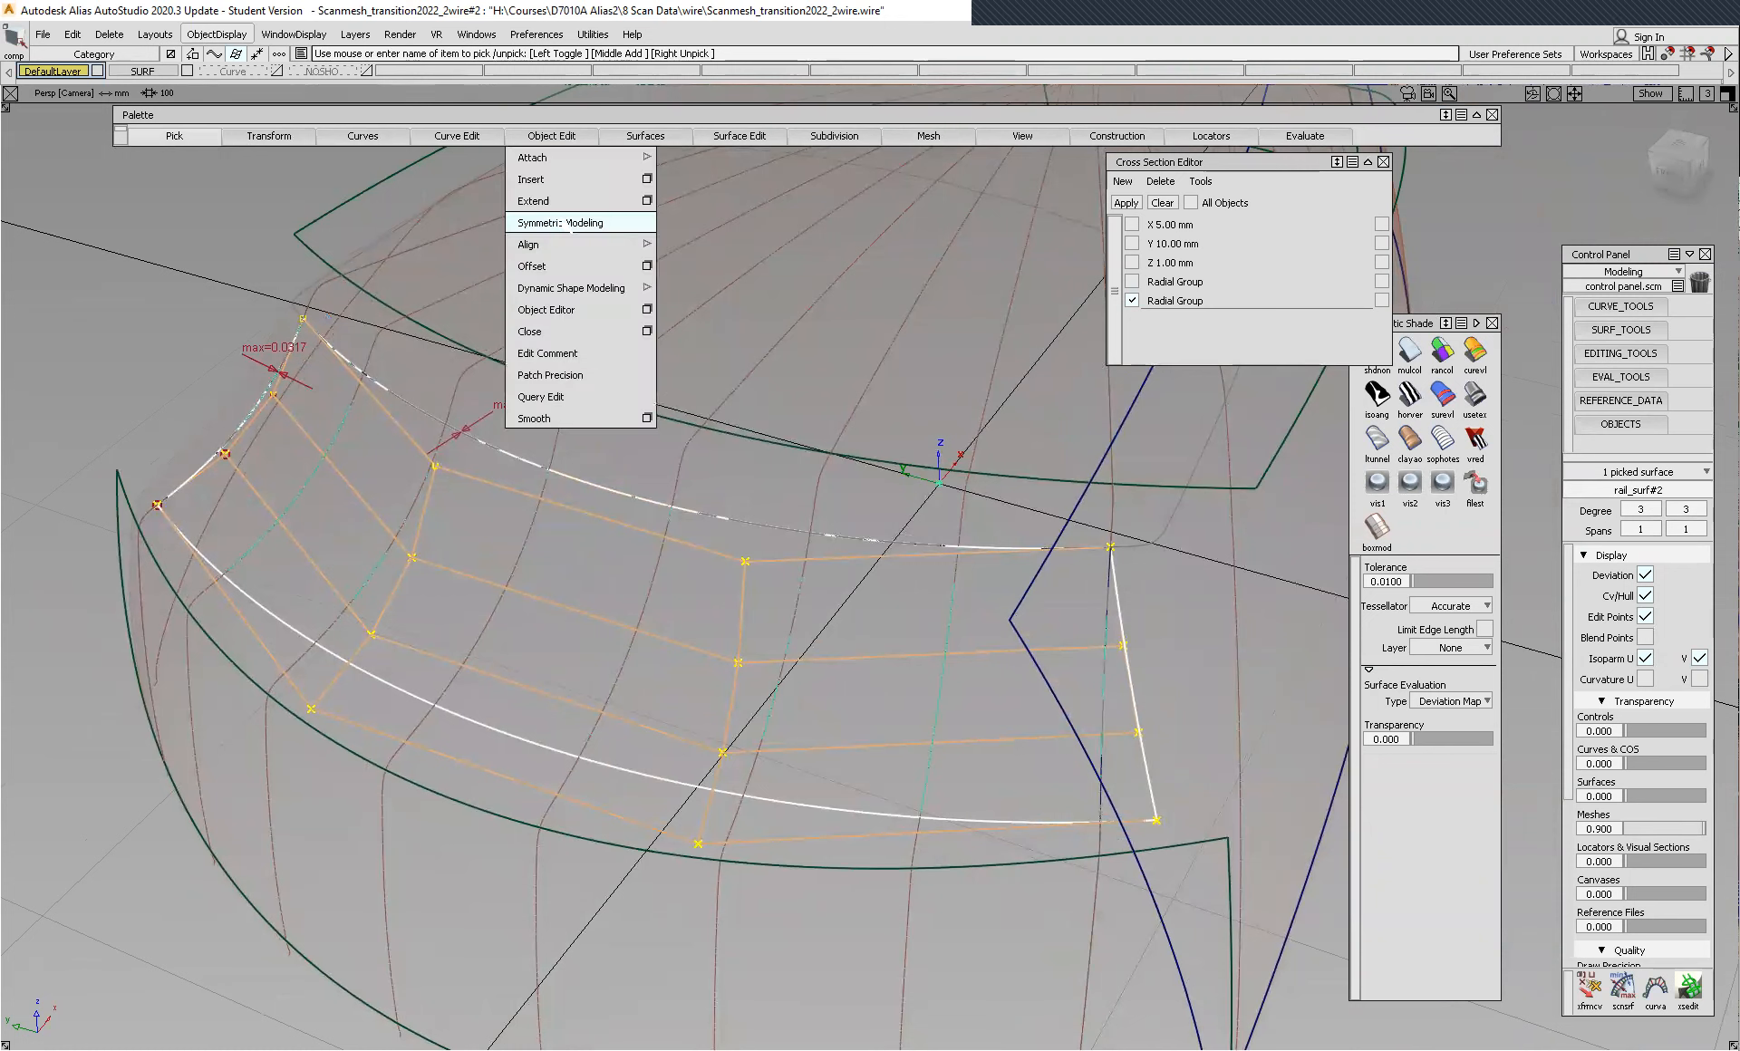
click(571, 222)
- Examine the symmetric surface and its control points against the mesh sections from several angles, and unpick the surface
alt+shift+drag(712, 522, 531, 428)
alt+shift+drag(615, 523, 474, 334)
scroll(731, 517, up, 3)
scroll(471, 375, down, 3)
scroll(471, 375, down, 3)
alt+shift+drag(473, 400, 710, 443)
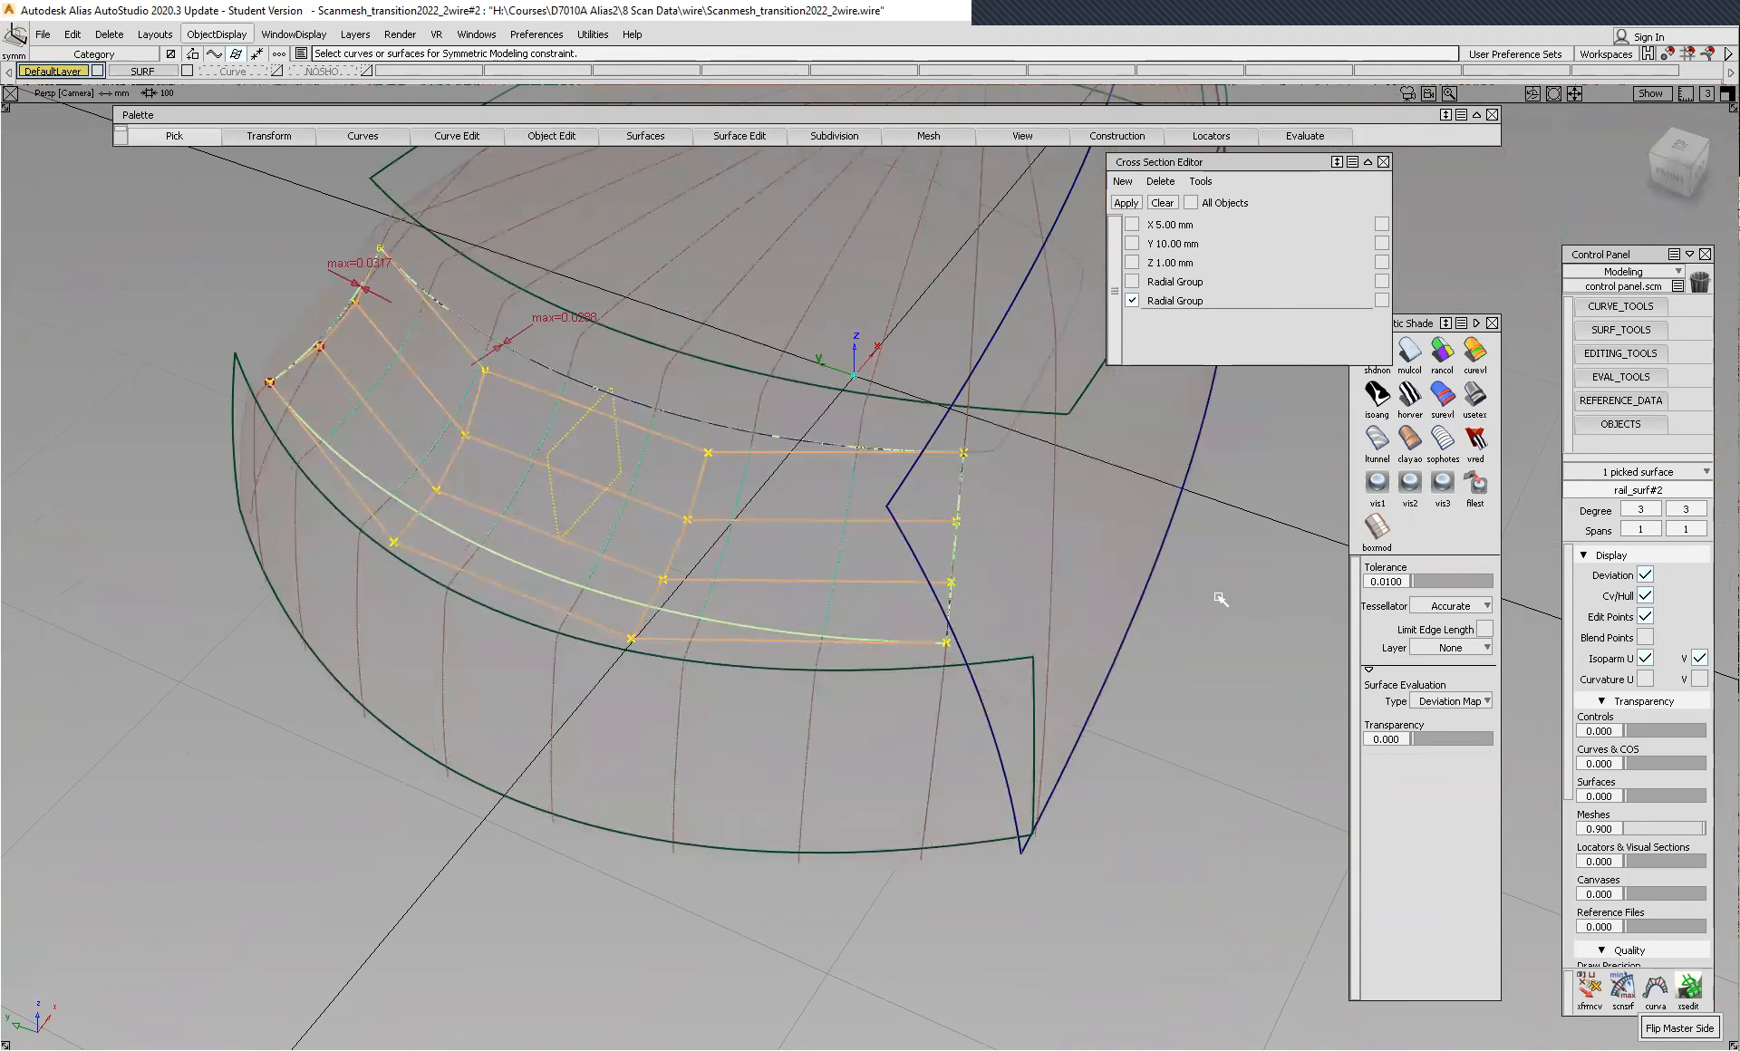
click(1217, 562)
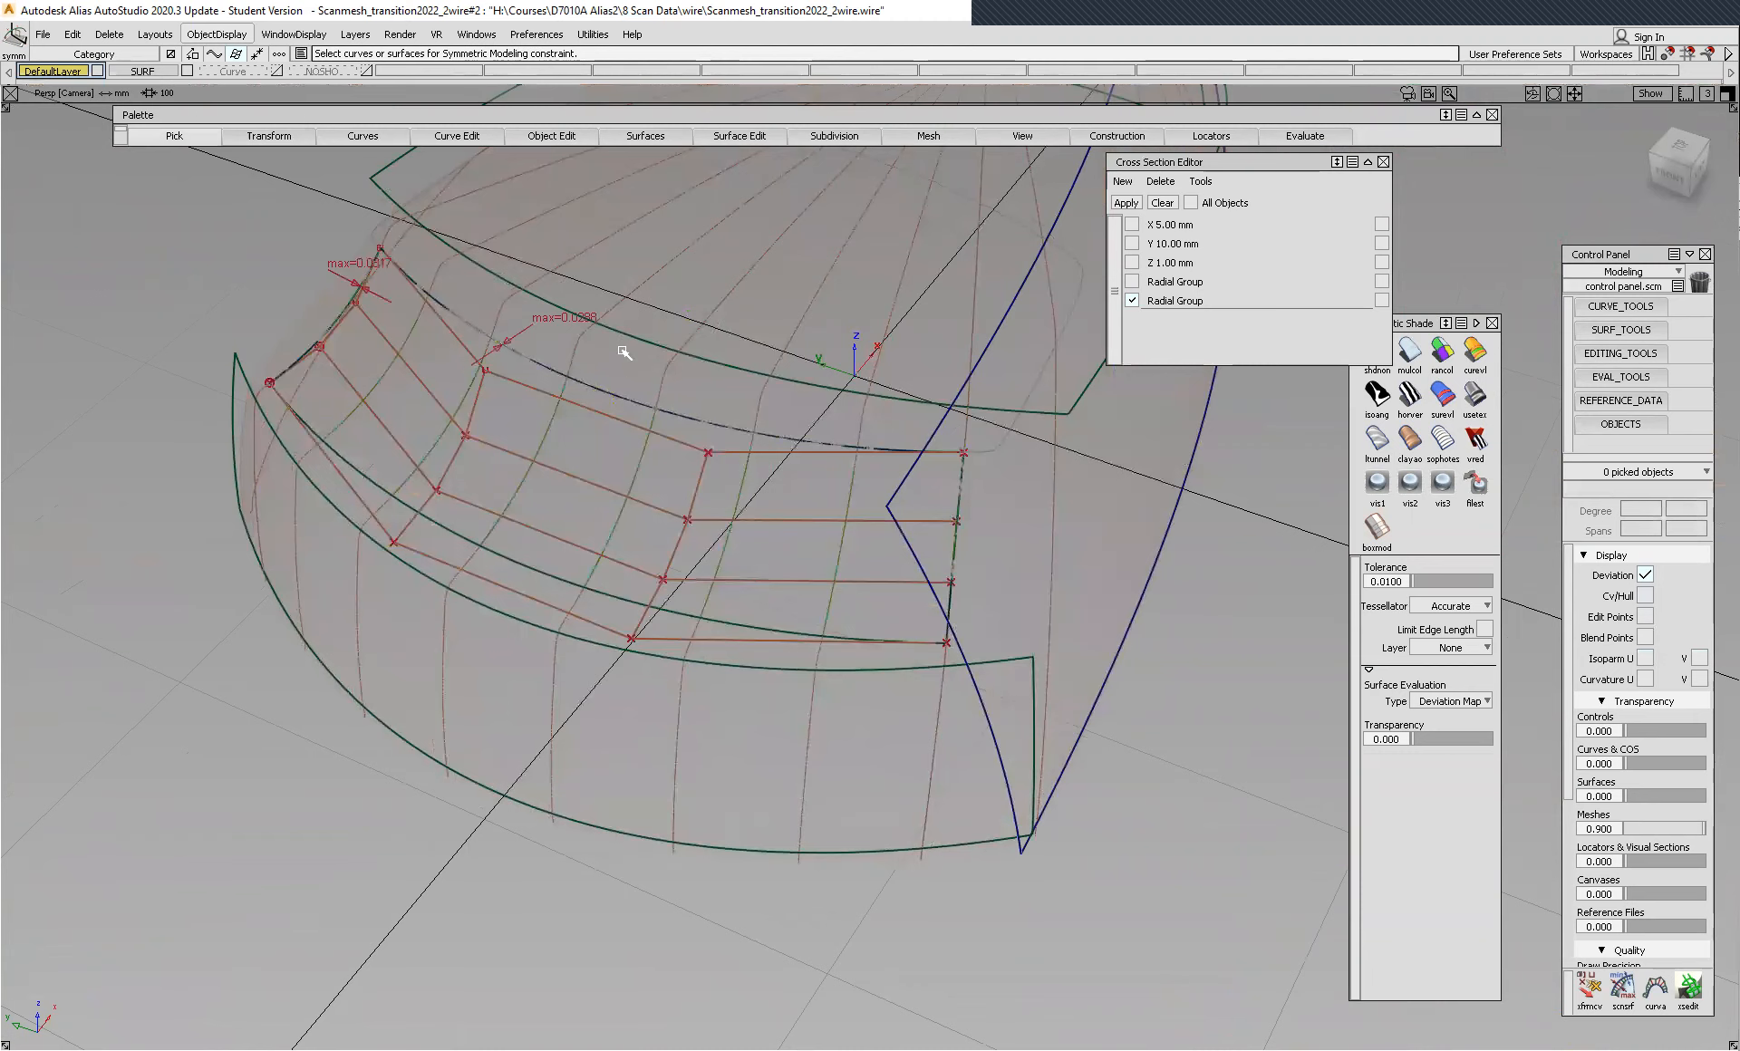
alt+shift+drag(610, 464, 605, 384)
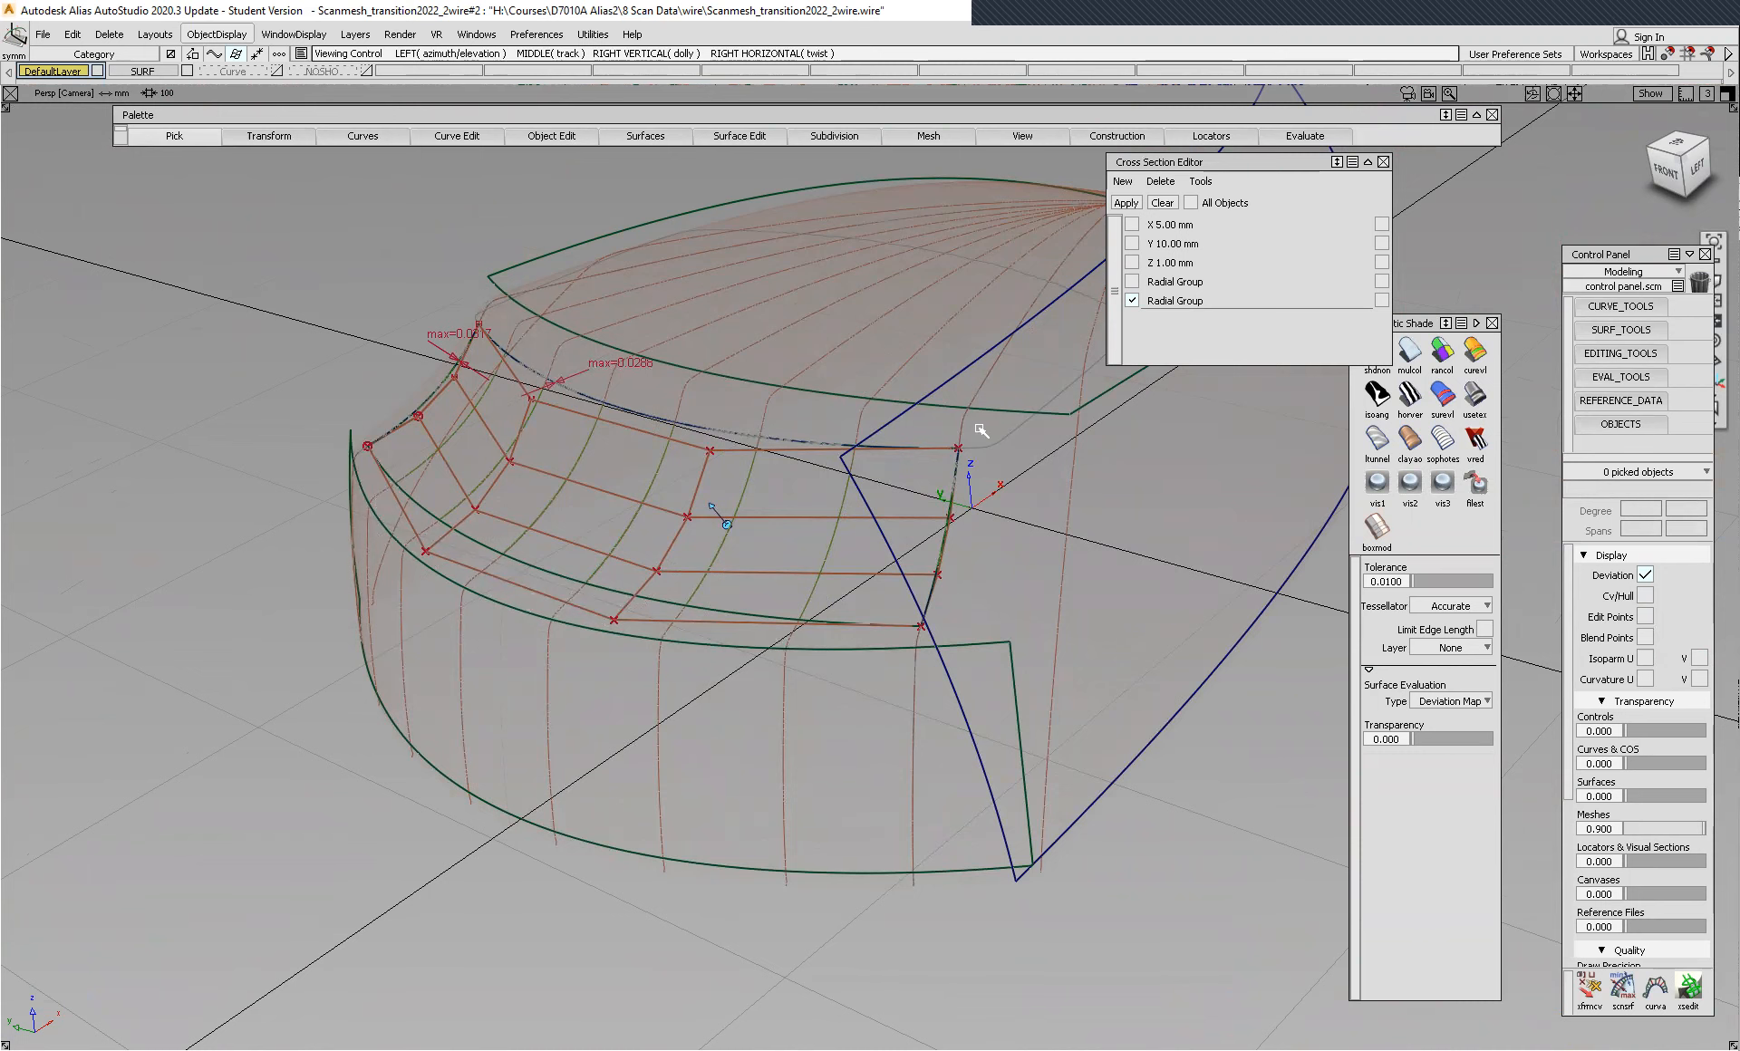
alt+shift+drag(827, 343, 712, 276)
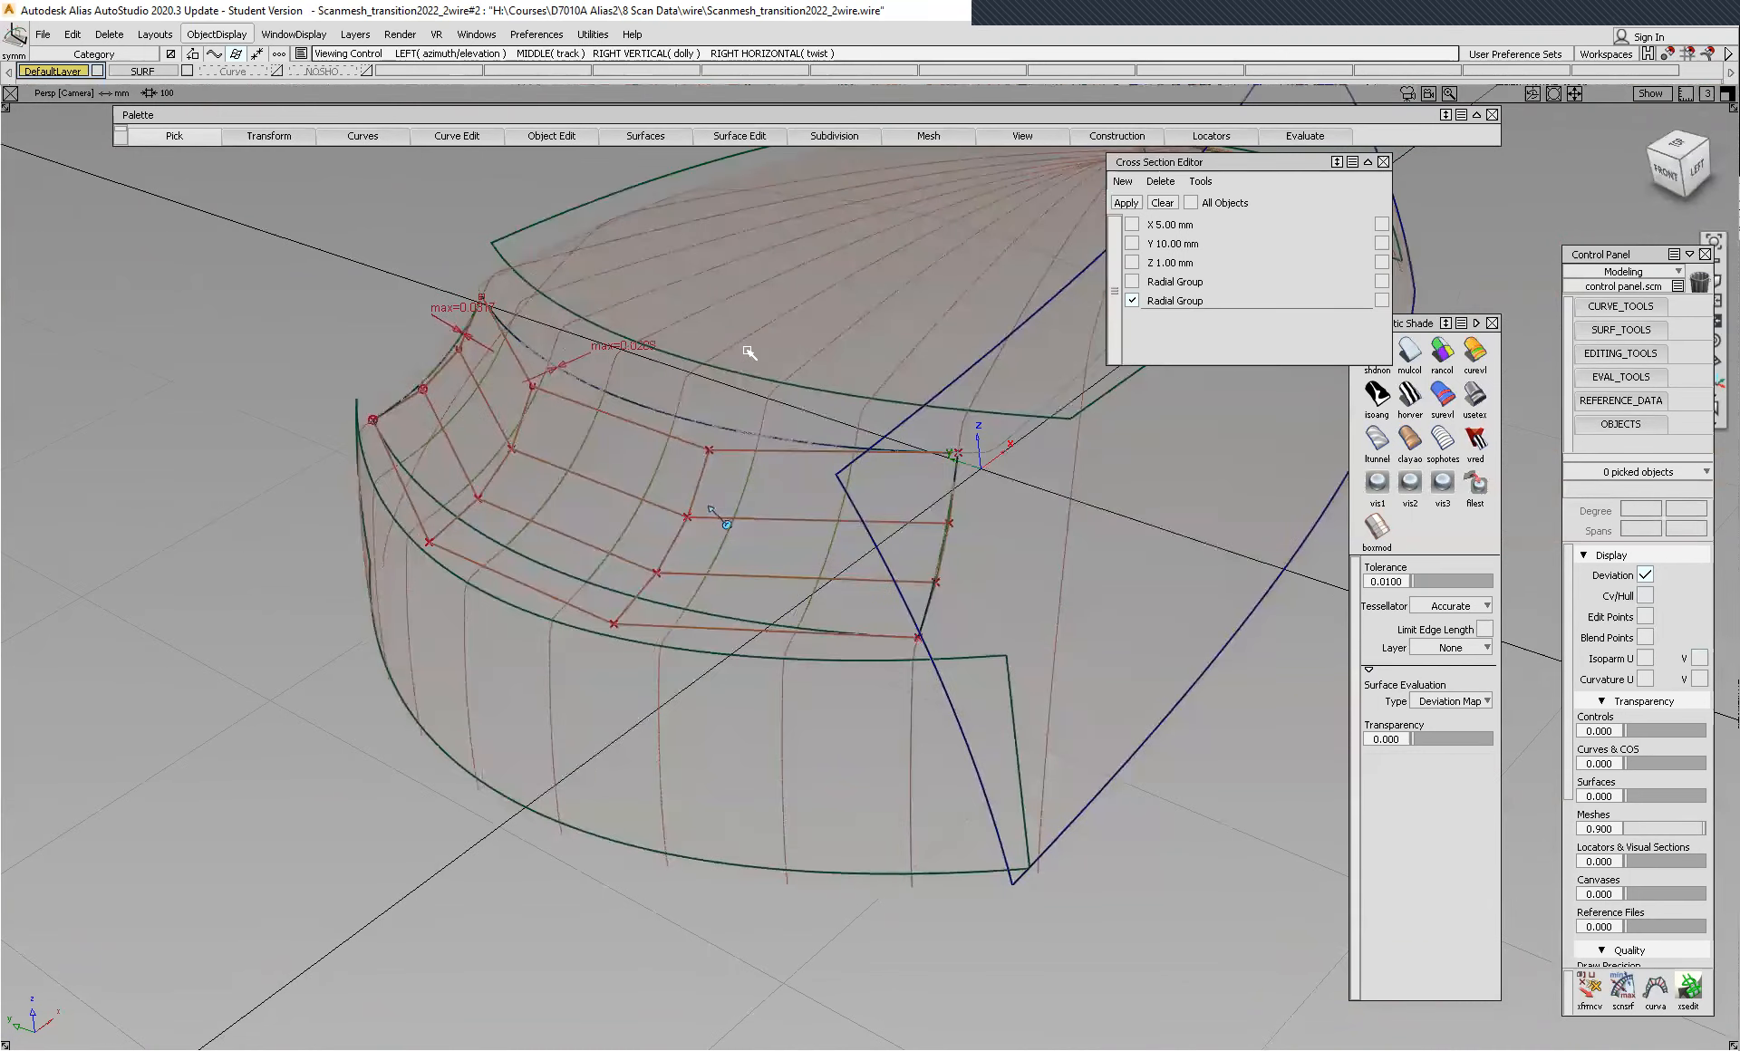
- Extend the upper edge of the transition surface by about 10.7 mm towards the upper surface
ctrl+shift+right_click(696, 269)
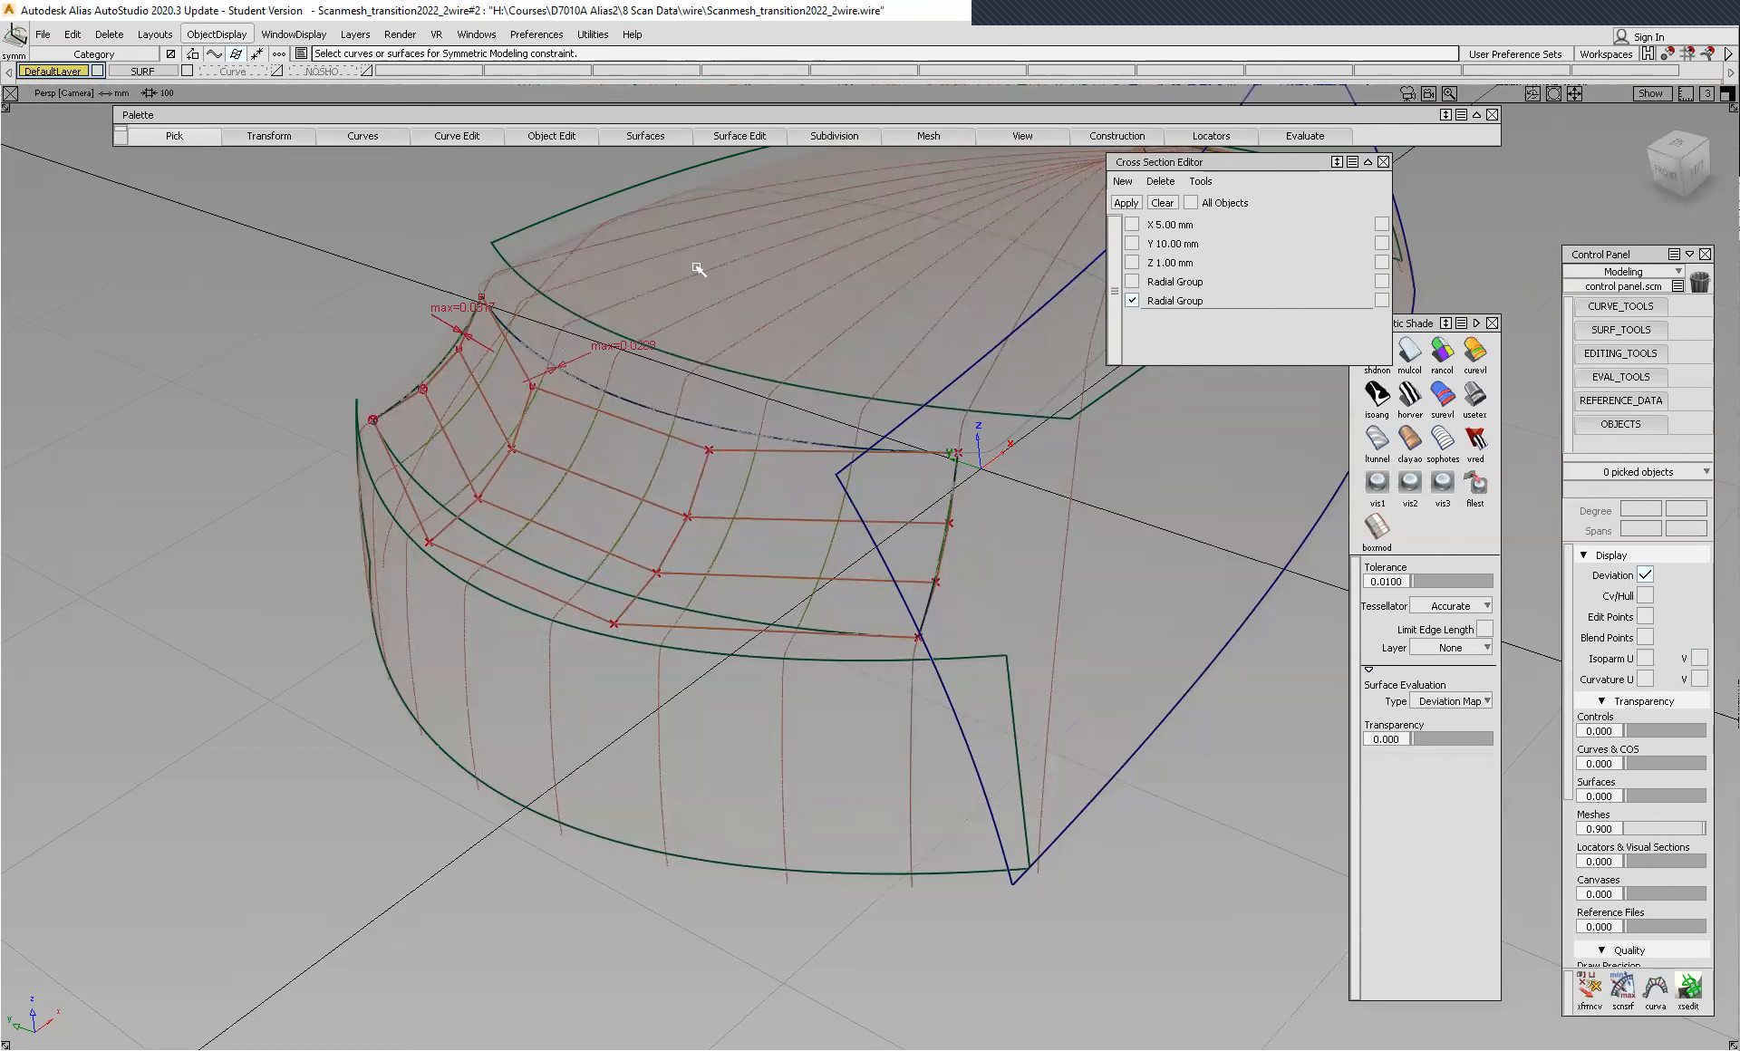
ctrl+shift+right_drag(697, 269, 687, 444)
click(633, 404)
click(728, 436)
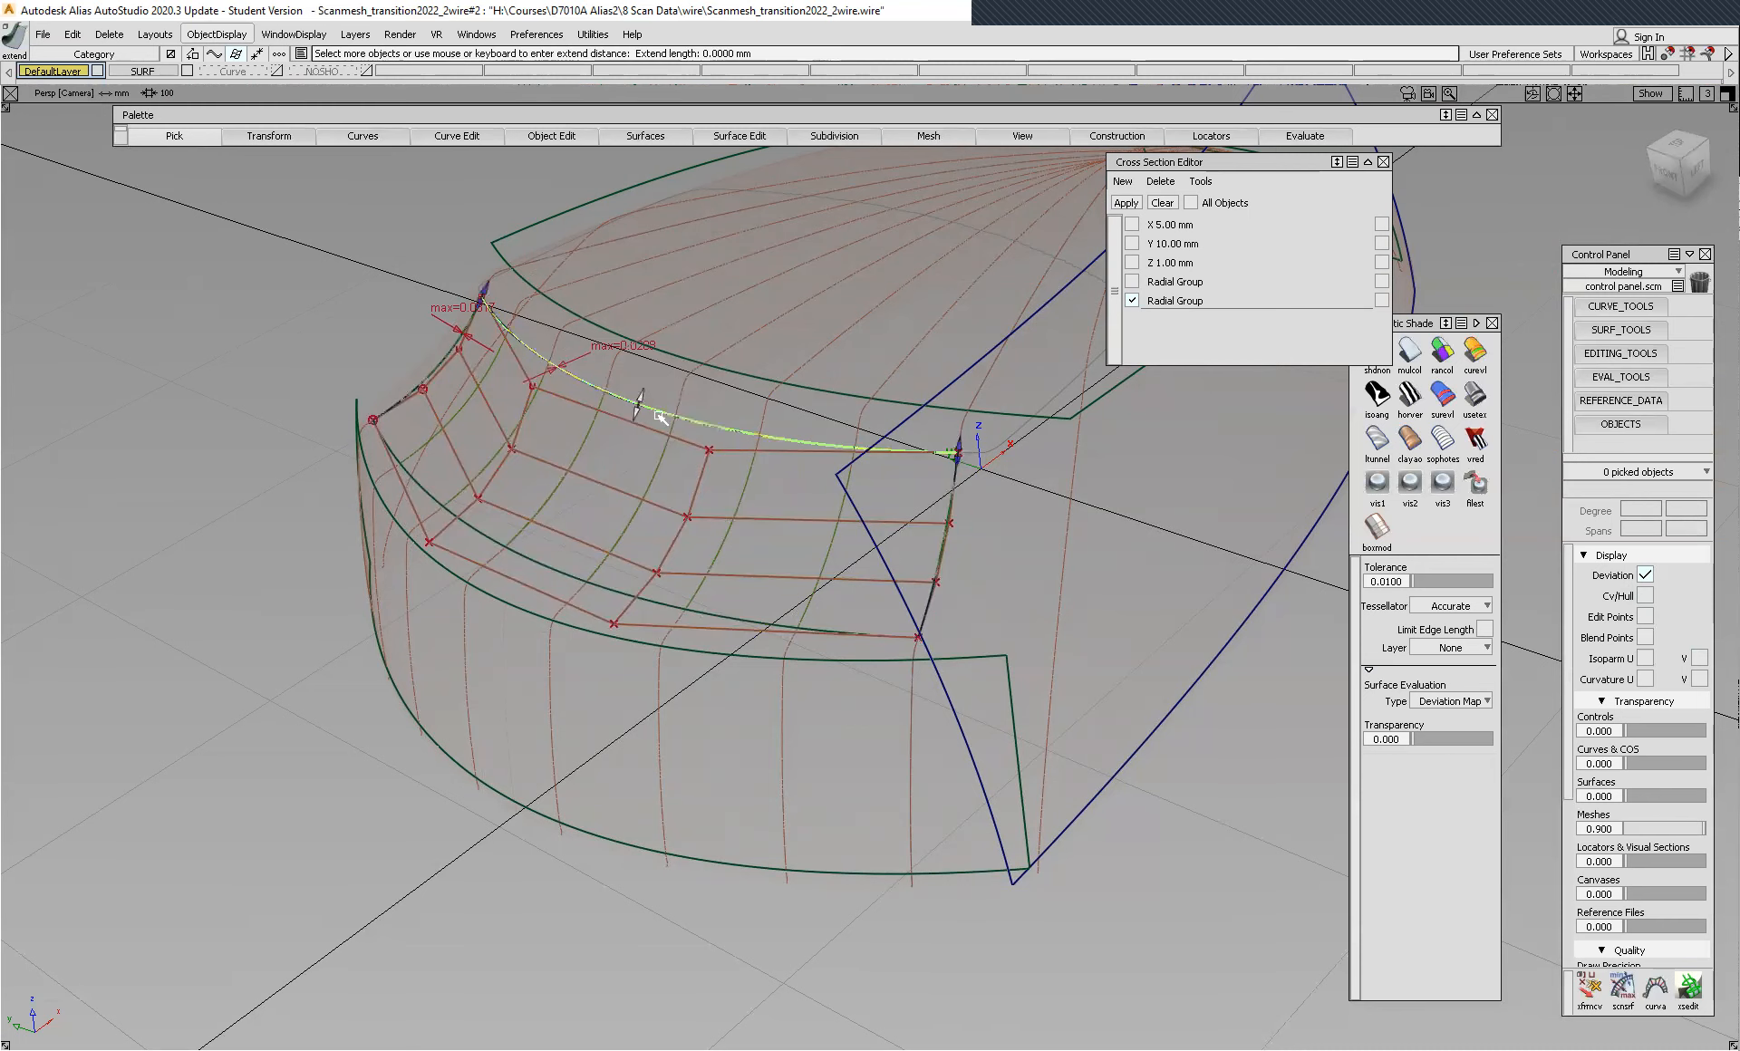
drag(645, 385, 652, 355)
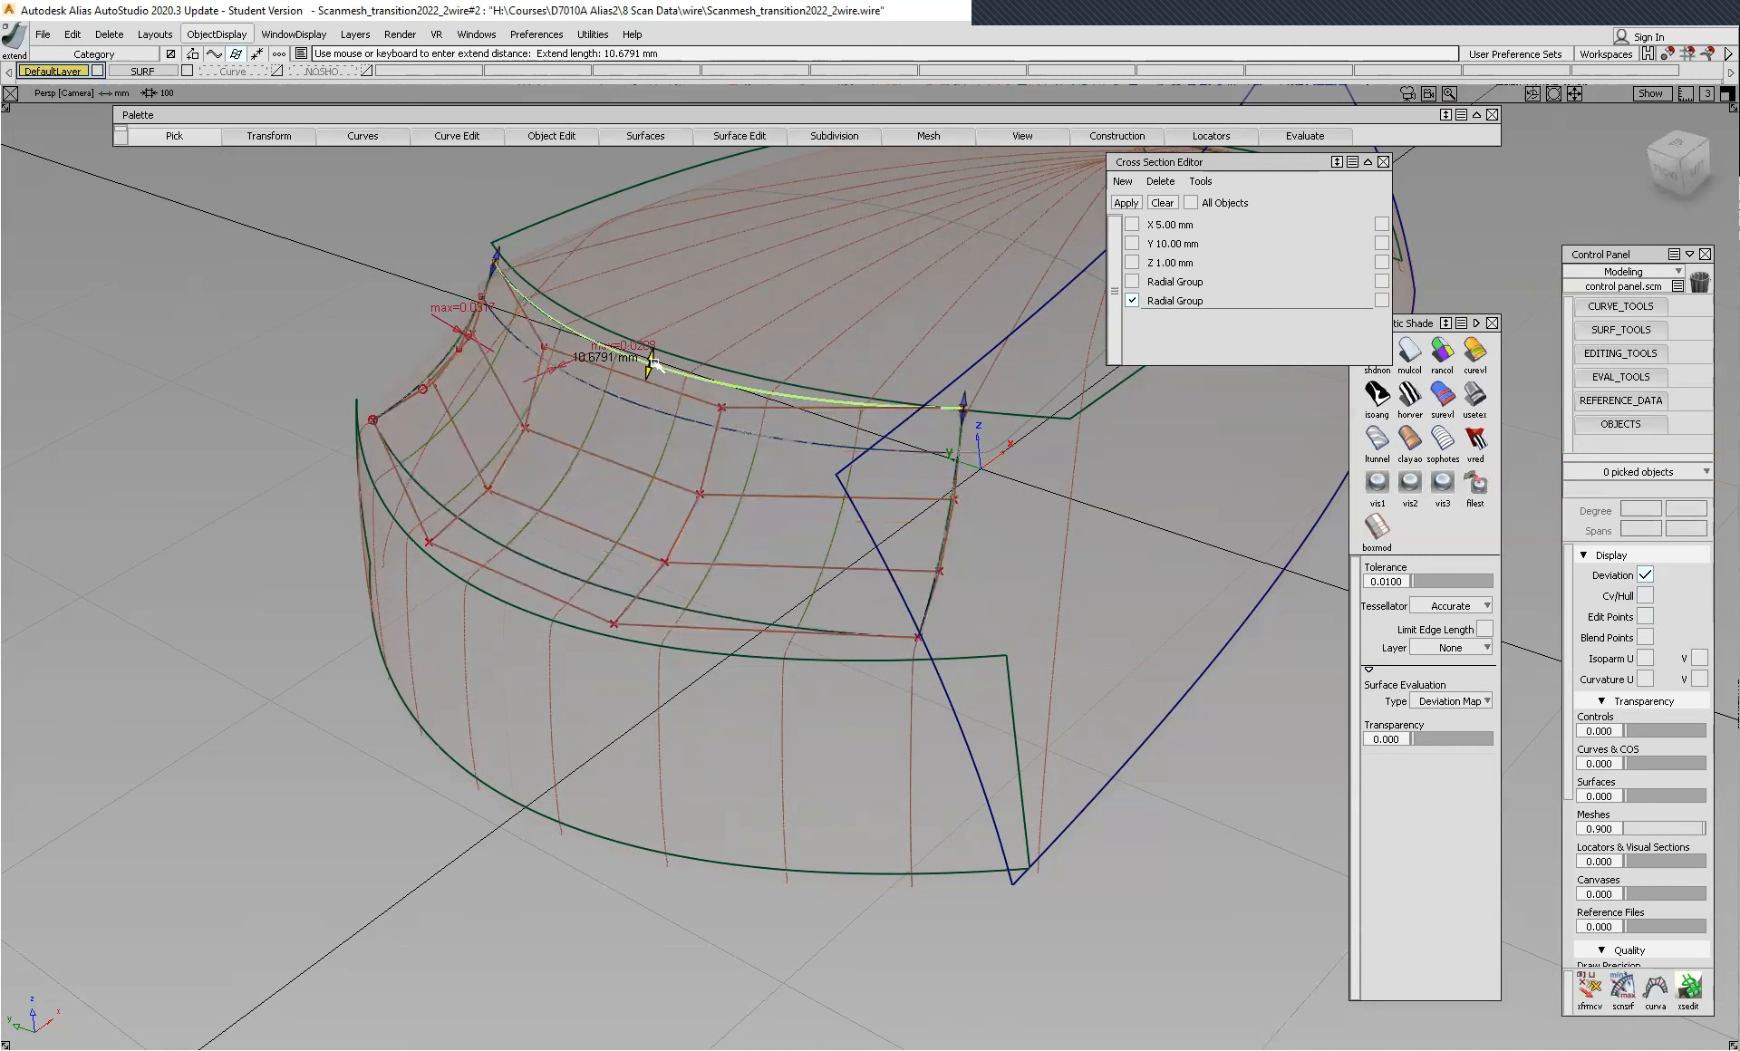
- Extend the lower edge of the transition surface down to the upper edge of the lower side surface
alt+shift+right_drag(586, 498, 793, 410)
alt+shift+drag(794, 410, 629, 423)
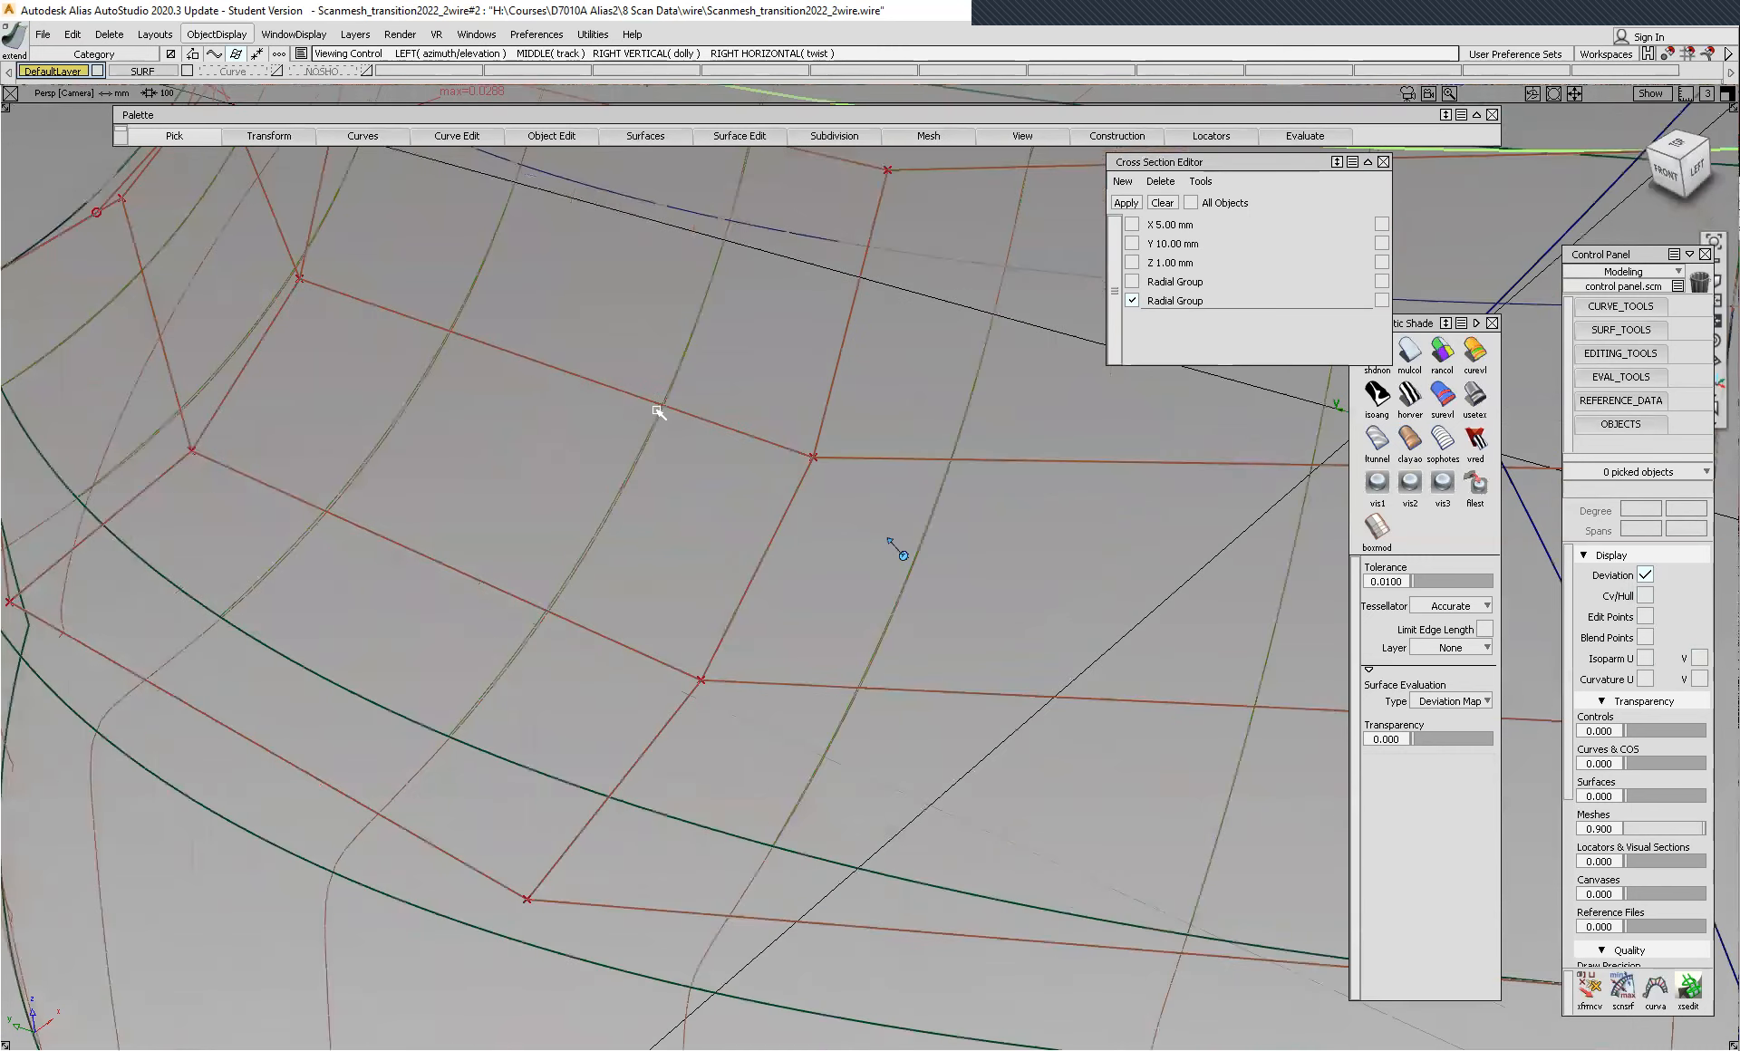
alt+shift+click(659, 414)
mouse_move(764, 454)
alt+shift+mouse_down()
mouse_move(606, 444)
mouse_move(522, 485)
mouse_move(634, 523)
mouse_move(868, 392)
mouse_move(854, 434)
alt+shift+mouse_up()
mouse_move(853, 433)
alt+shift+right_down()
mouse_move(633, 361)
mouse_move(583, 487)
alt+shift+right_up()
click(537, 505)
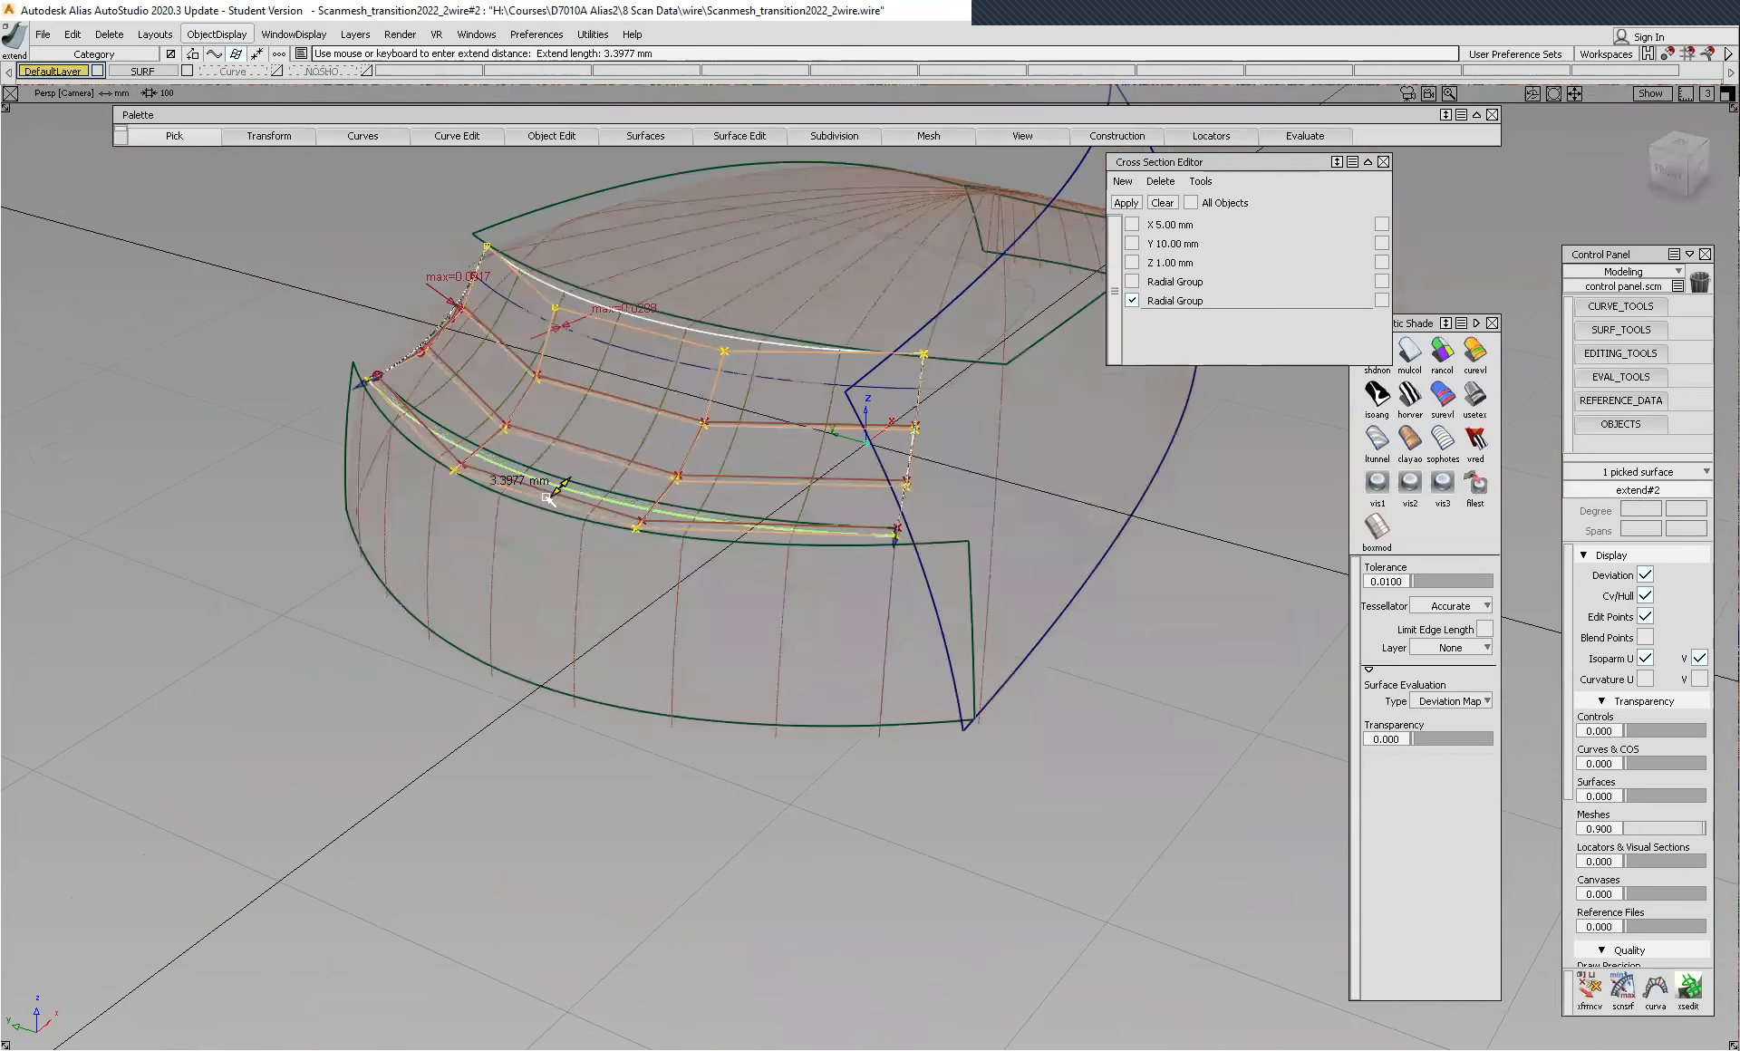
drag(537, 505, 526, 510)
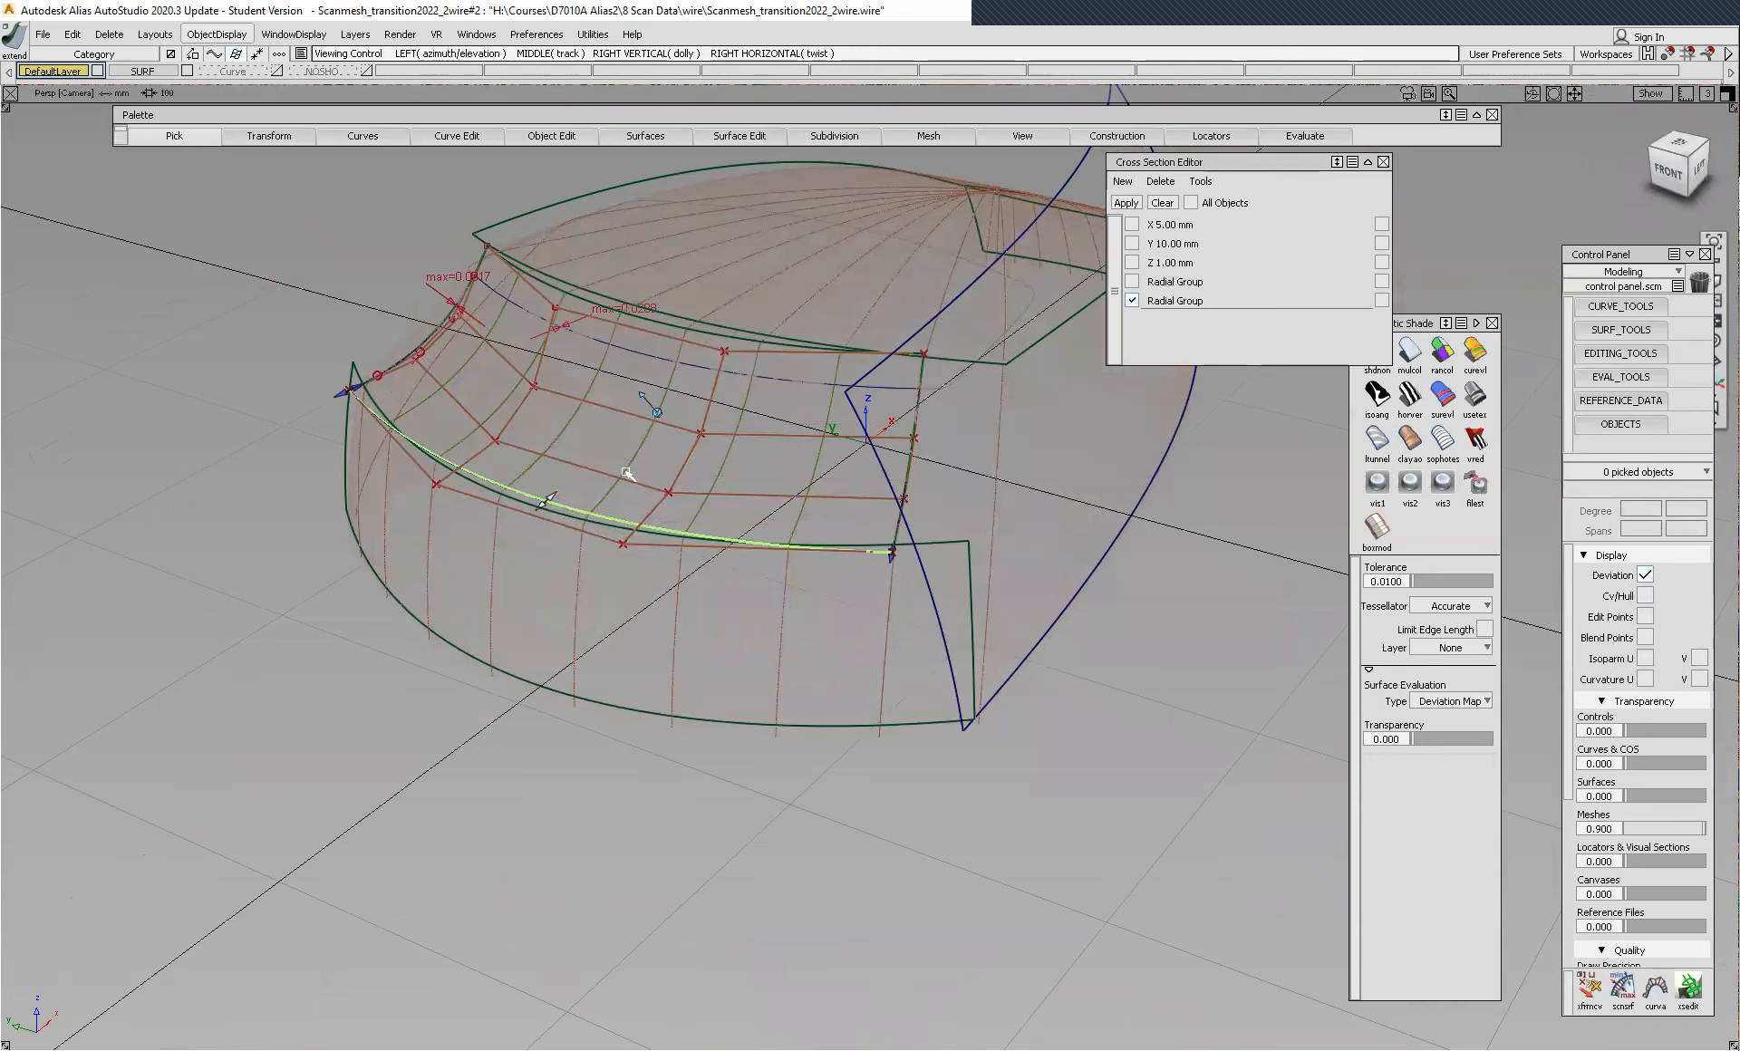
- Evaluate the extended transition surface against the scan mesh with a Deviation Map
scroll(653, 435, up, 3)
scroll(544, 448, up, 3)
scroll(462, 443, down, 8)
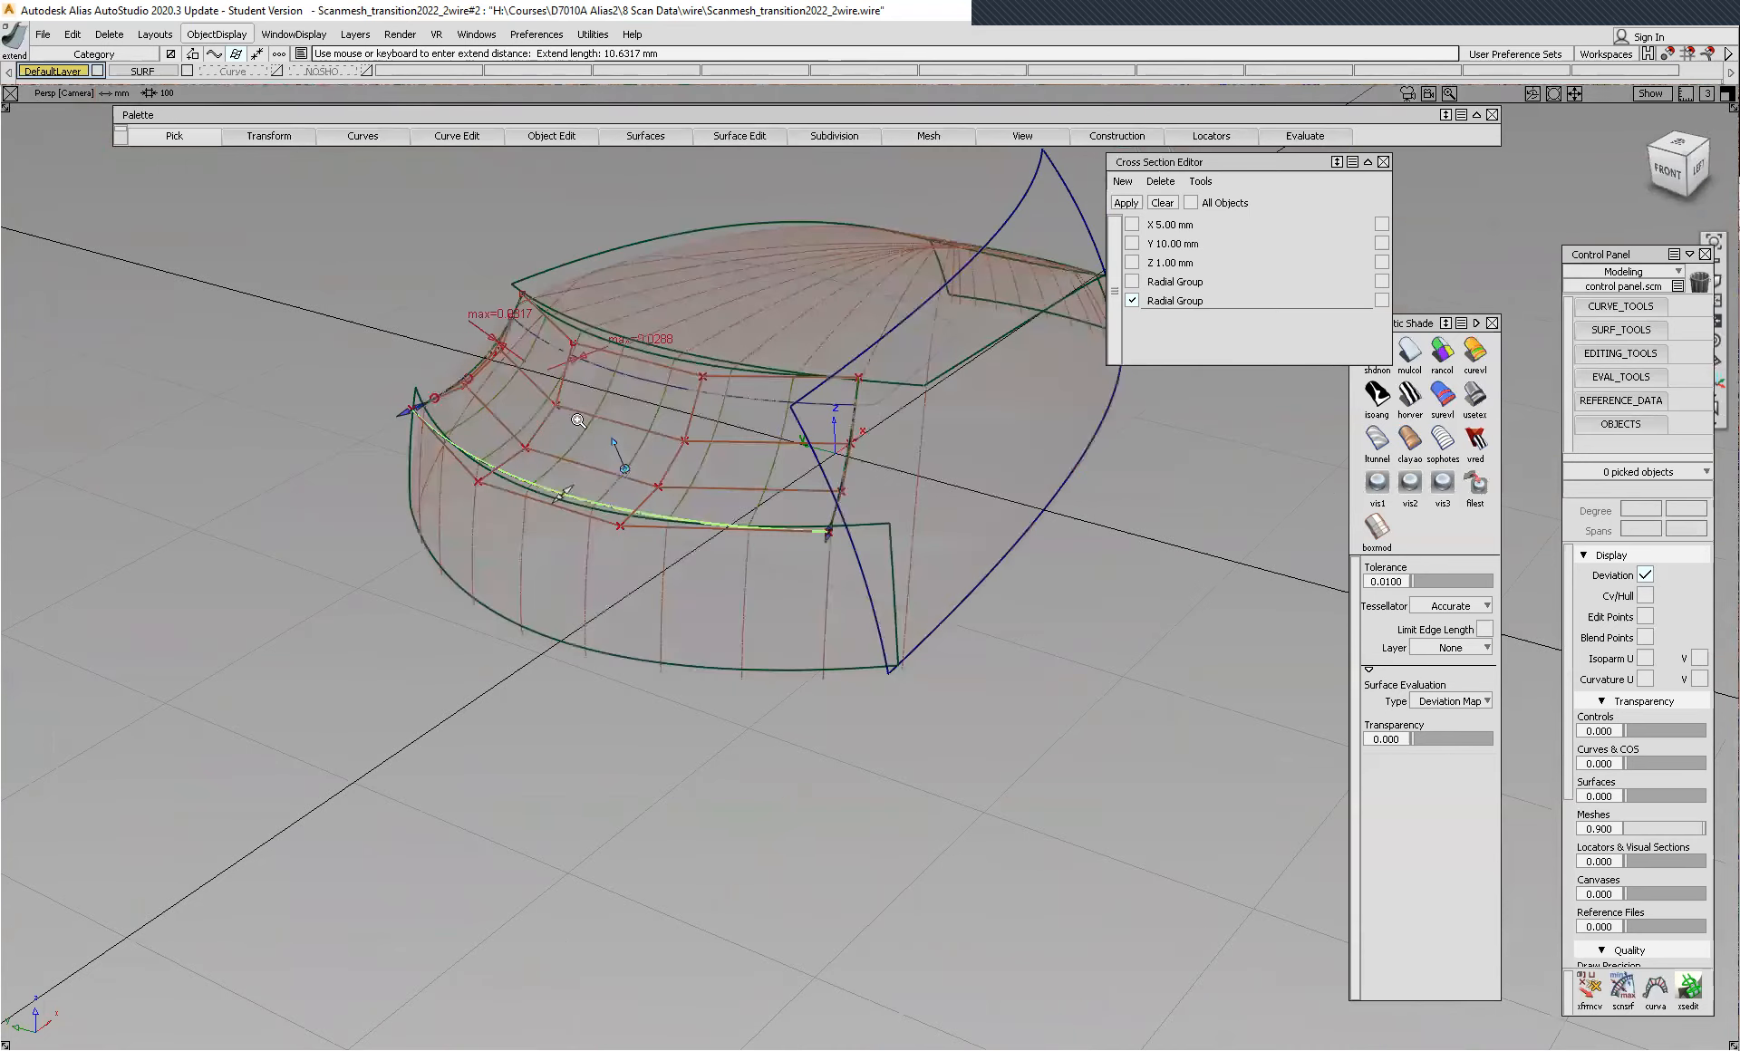
scroll(578, 420, up, 2)
scroll(596, 329, down, 1)
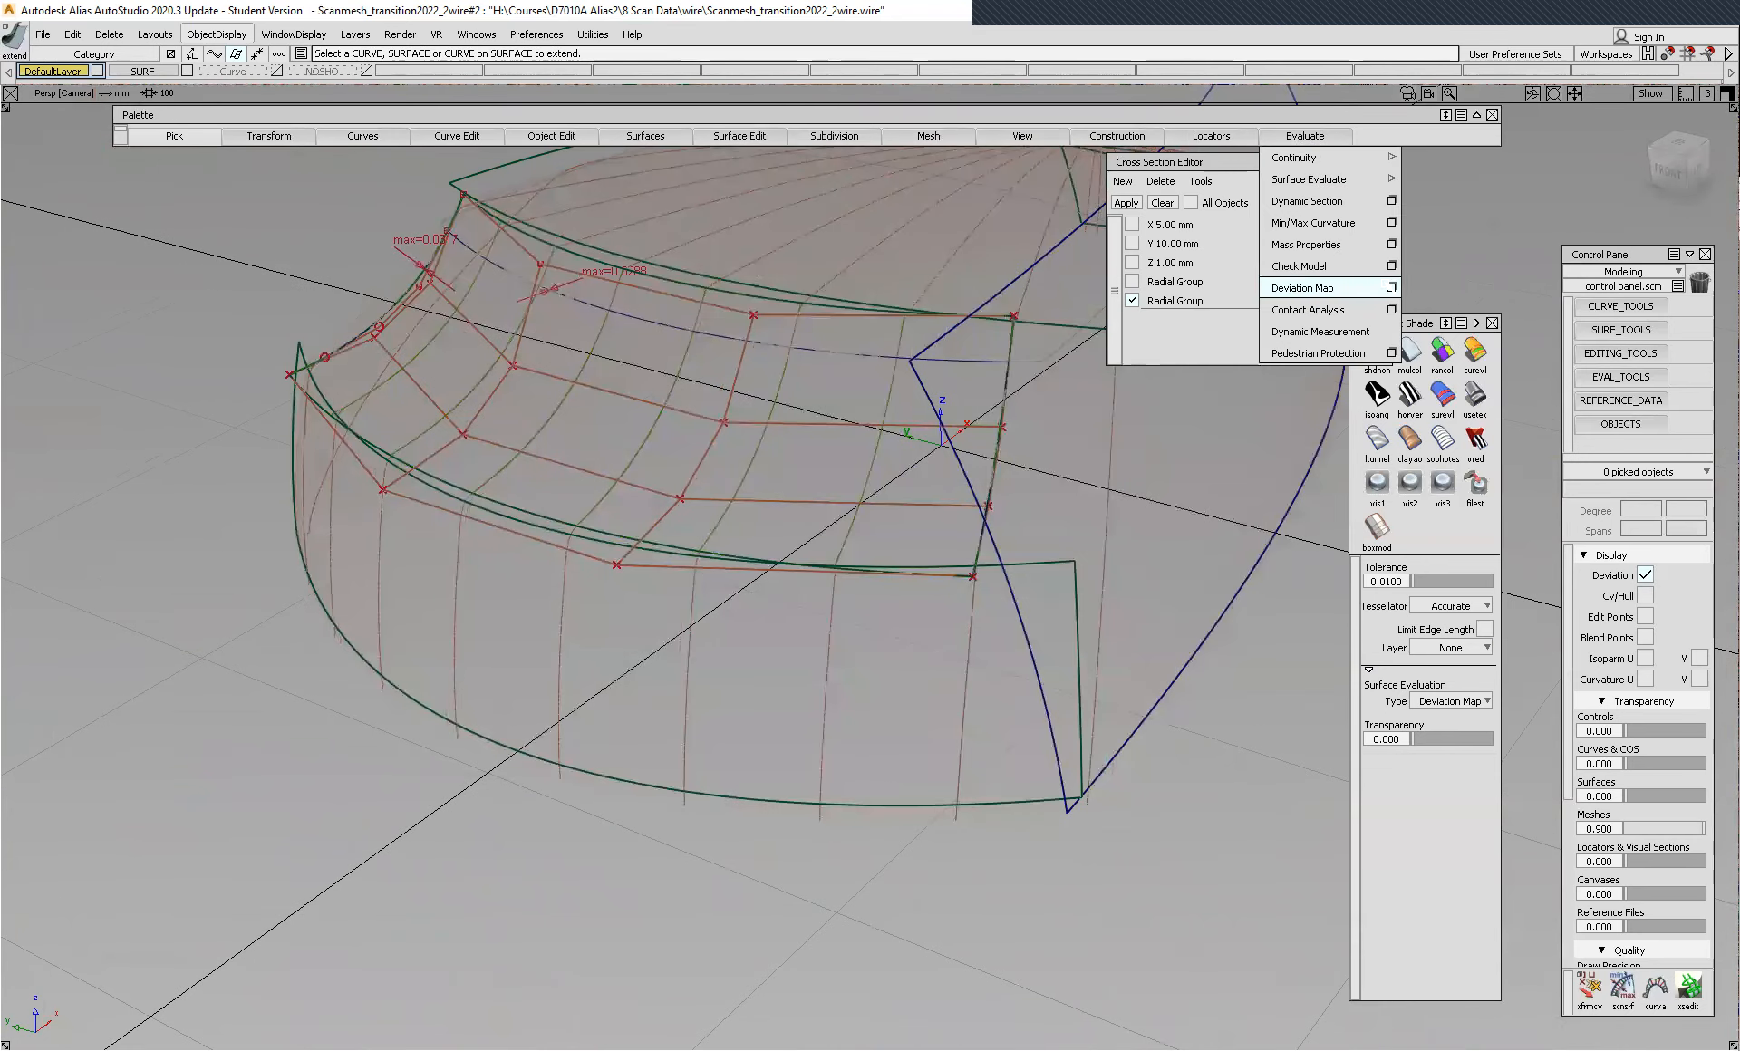
click(1391, 287)
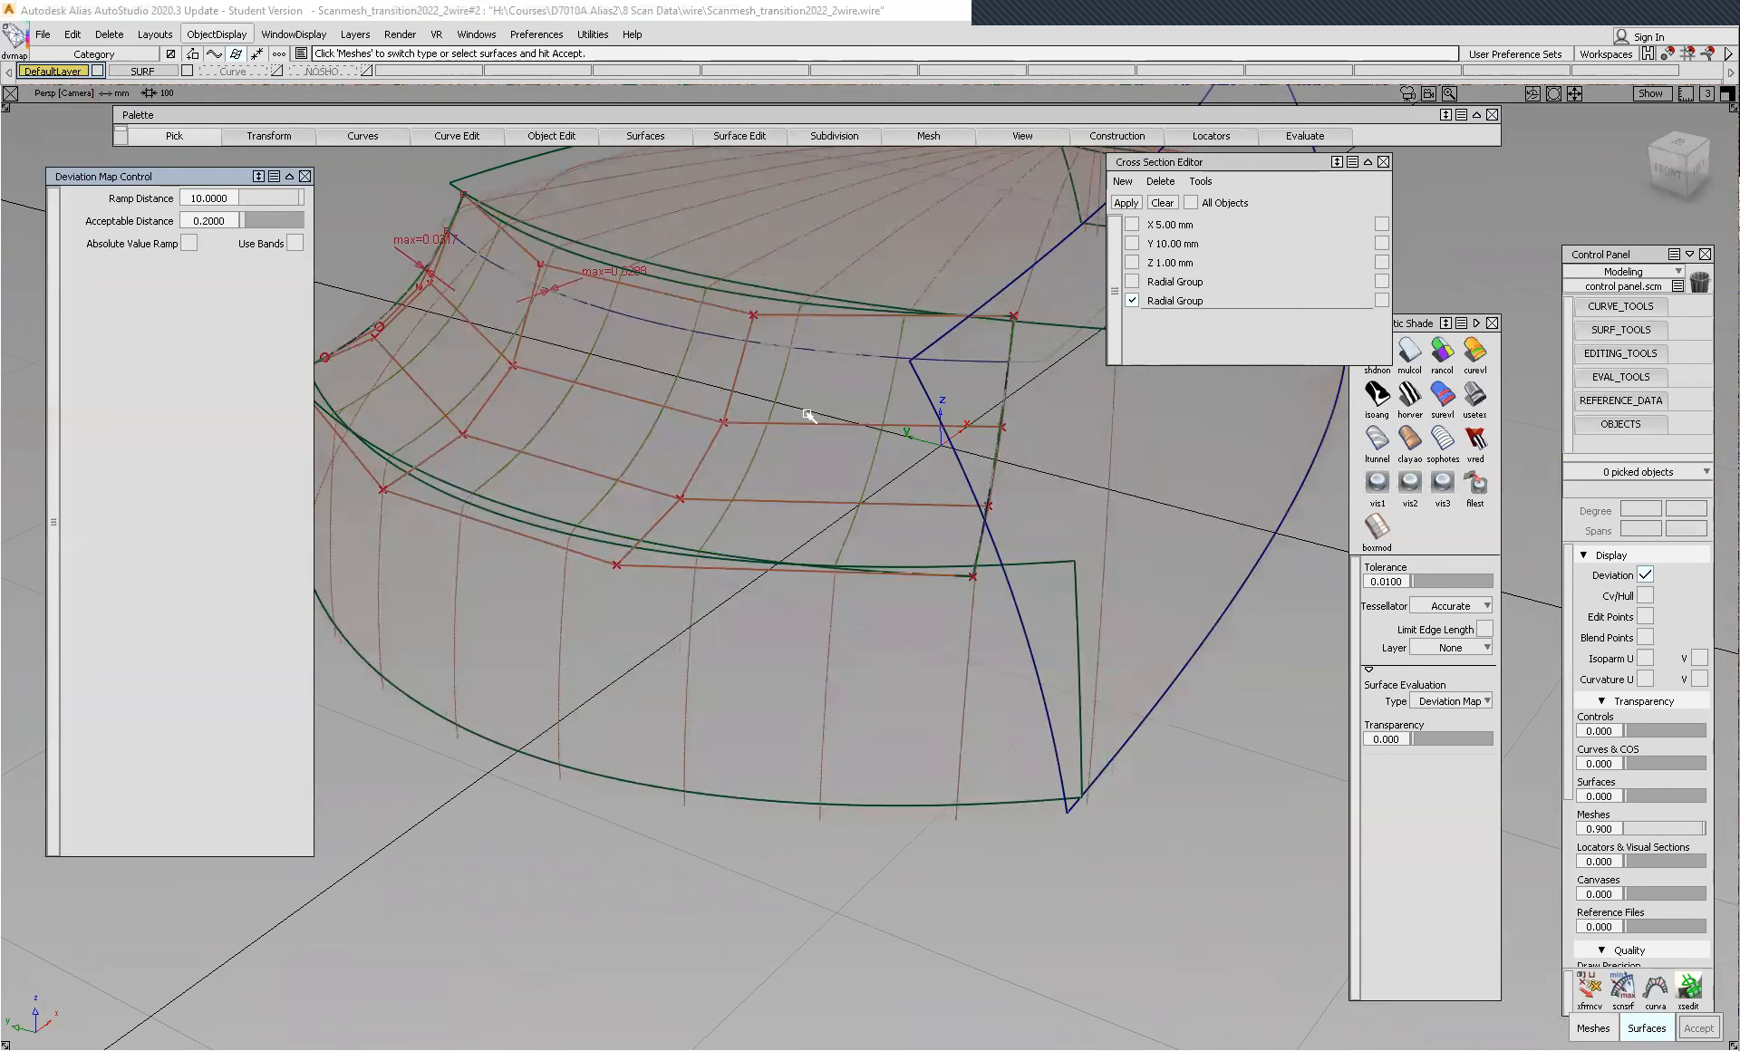
click(890, 447)
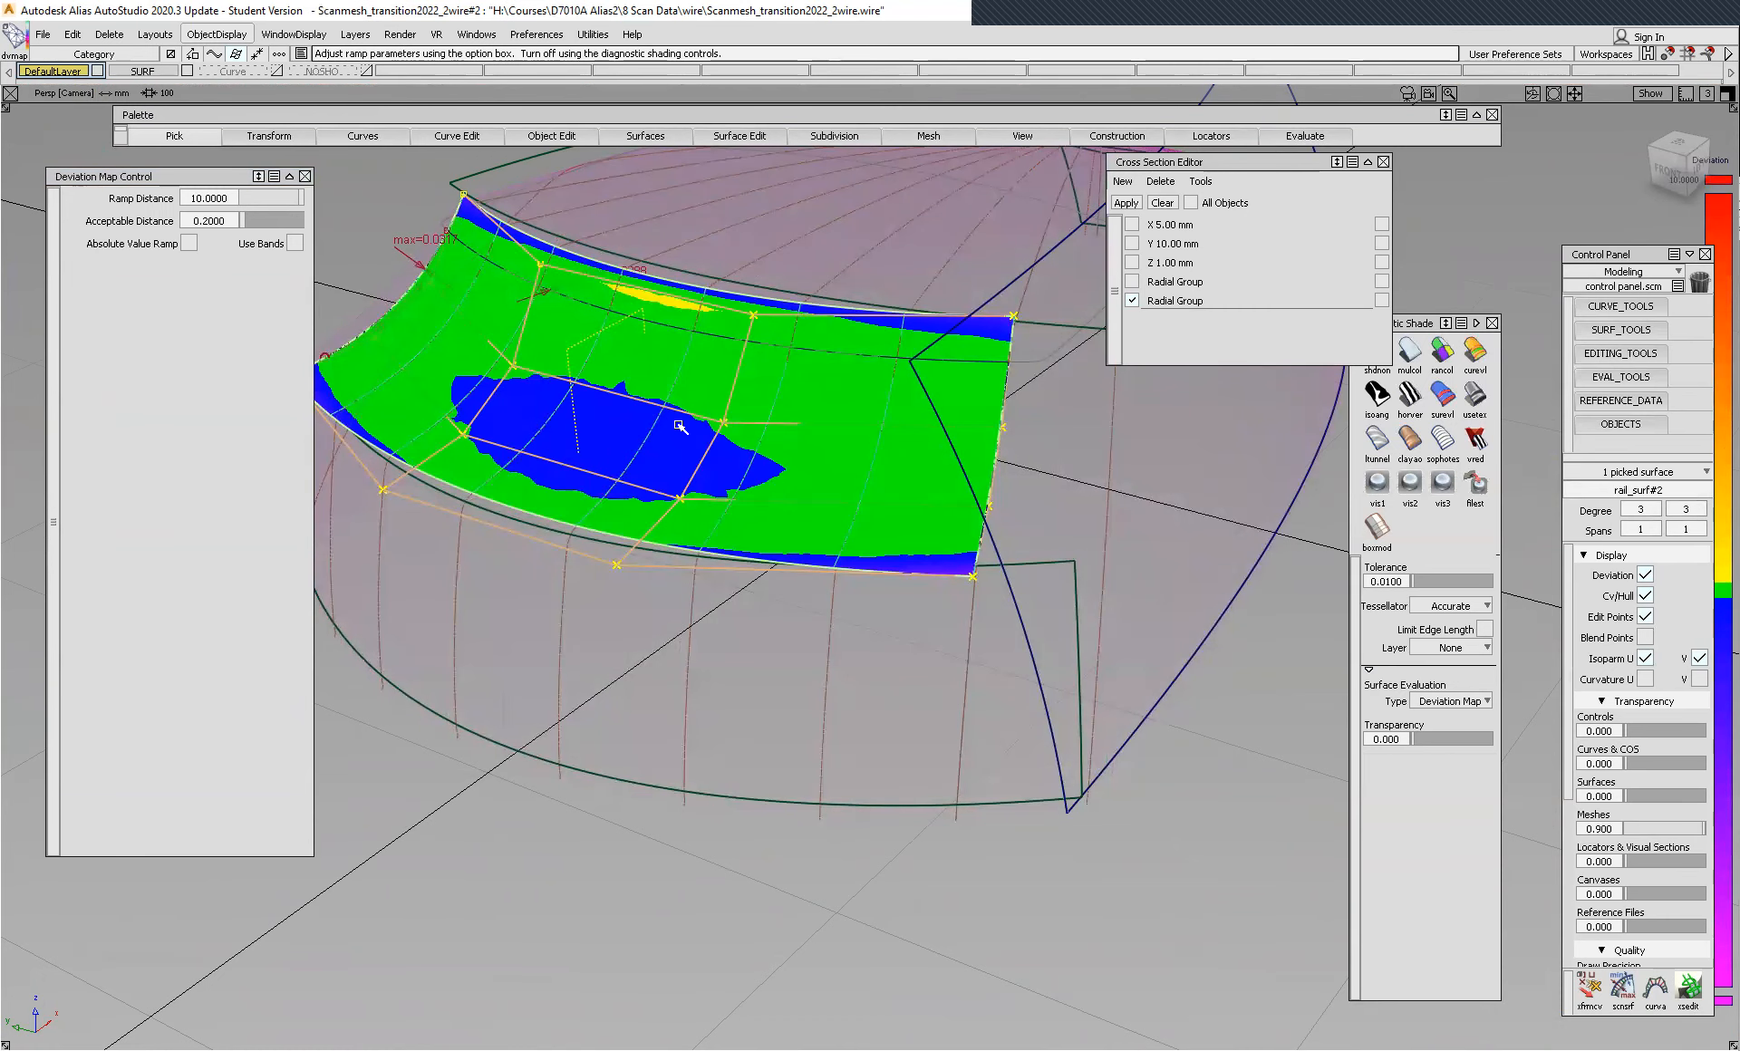
alt+shift+drag(650, 421, 489, 498)
alt+shift+drag(651, 402, 524, 272)
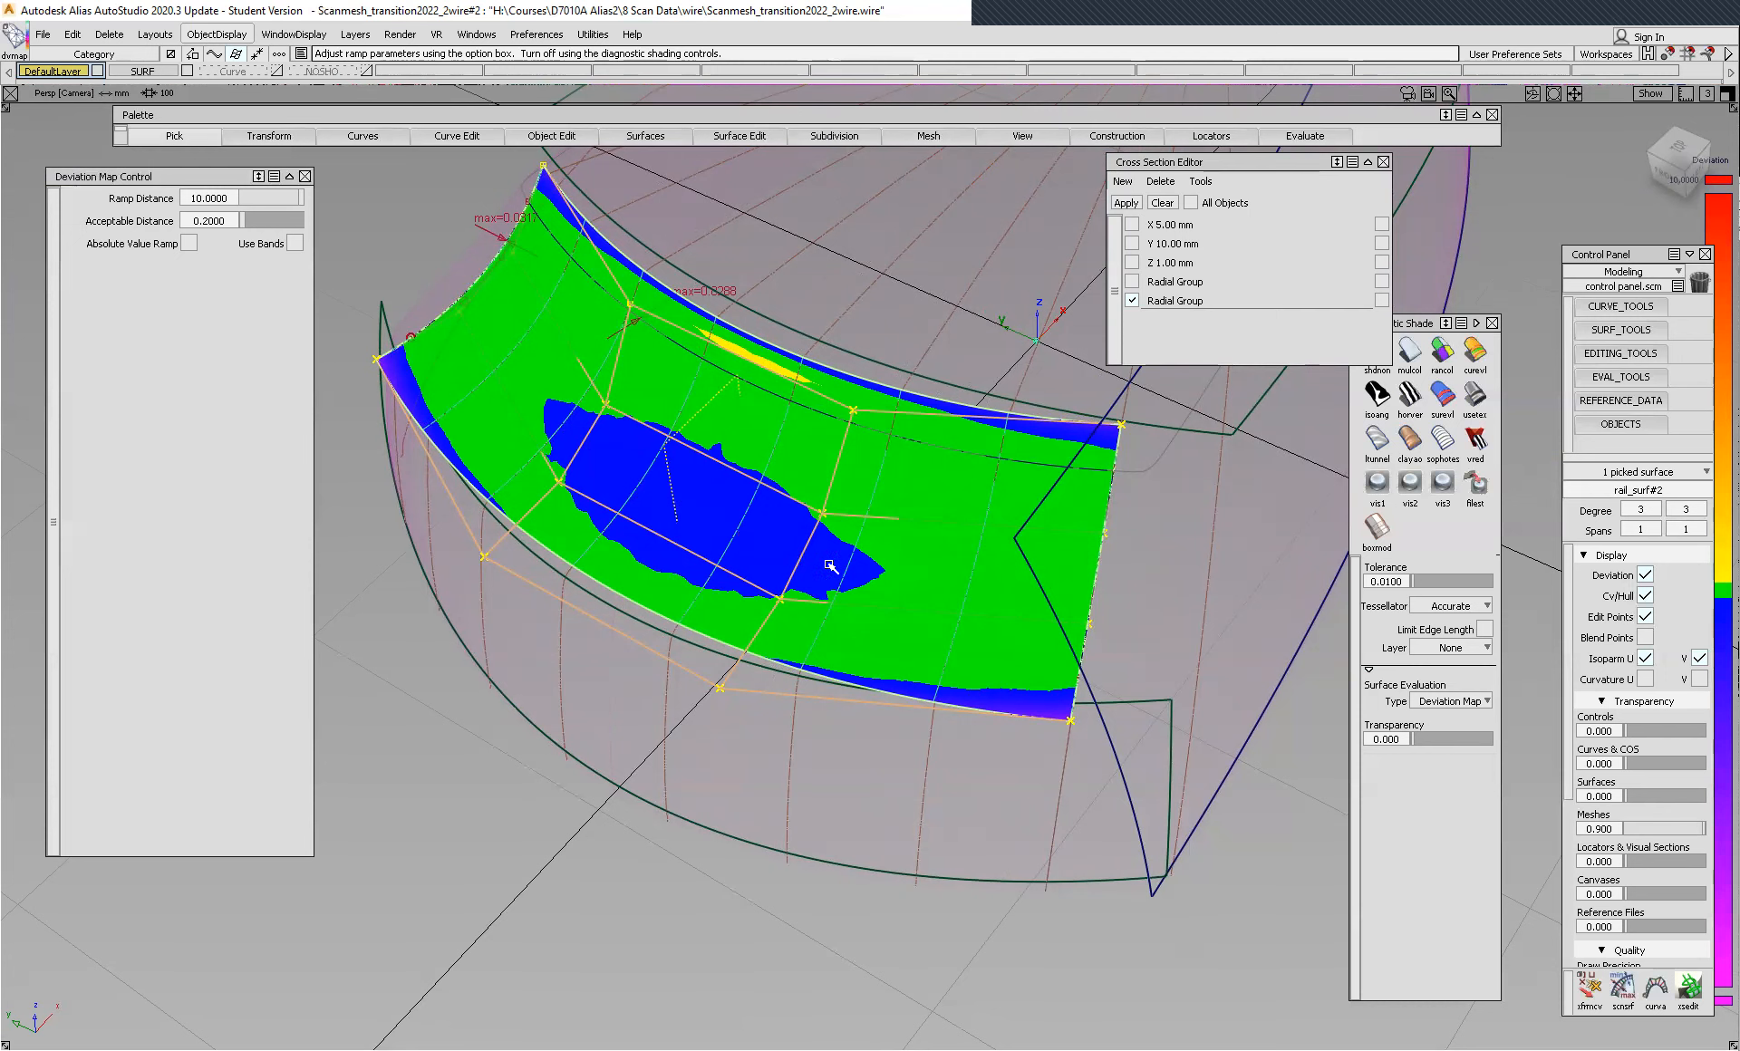
alt+shift+drag(847, 589, 769, 473)
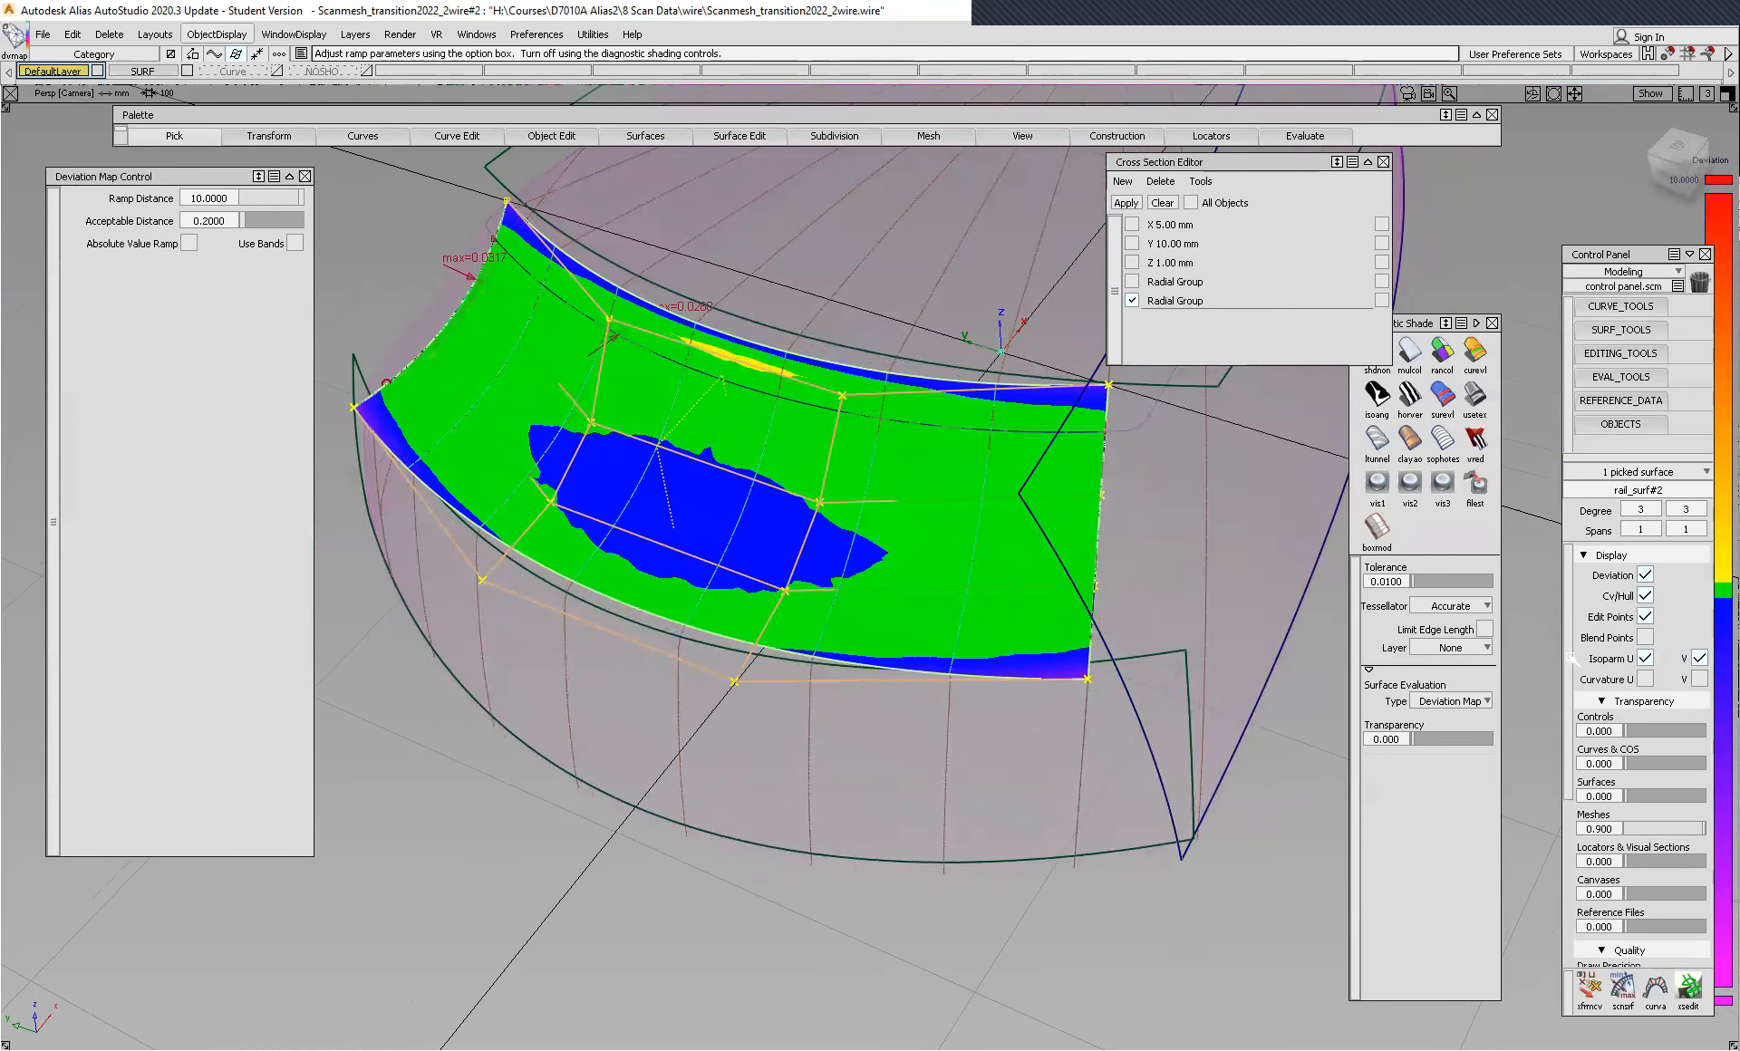
- Raise the transition surface's U degree to 4, keeping a single span
click(1655, 510)
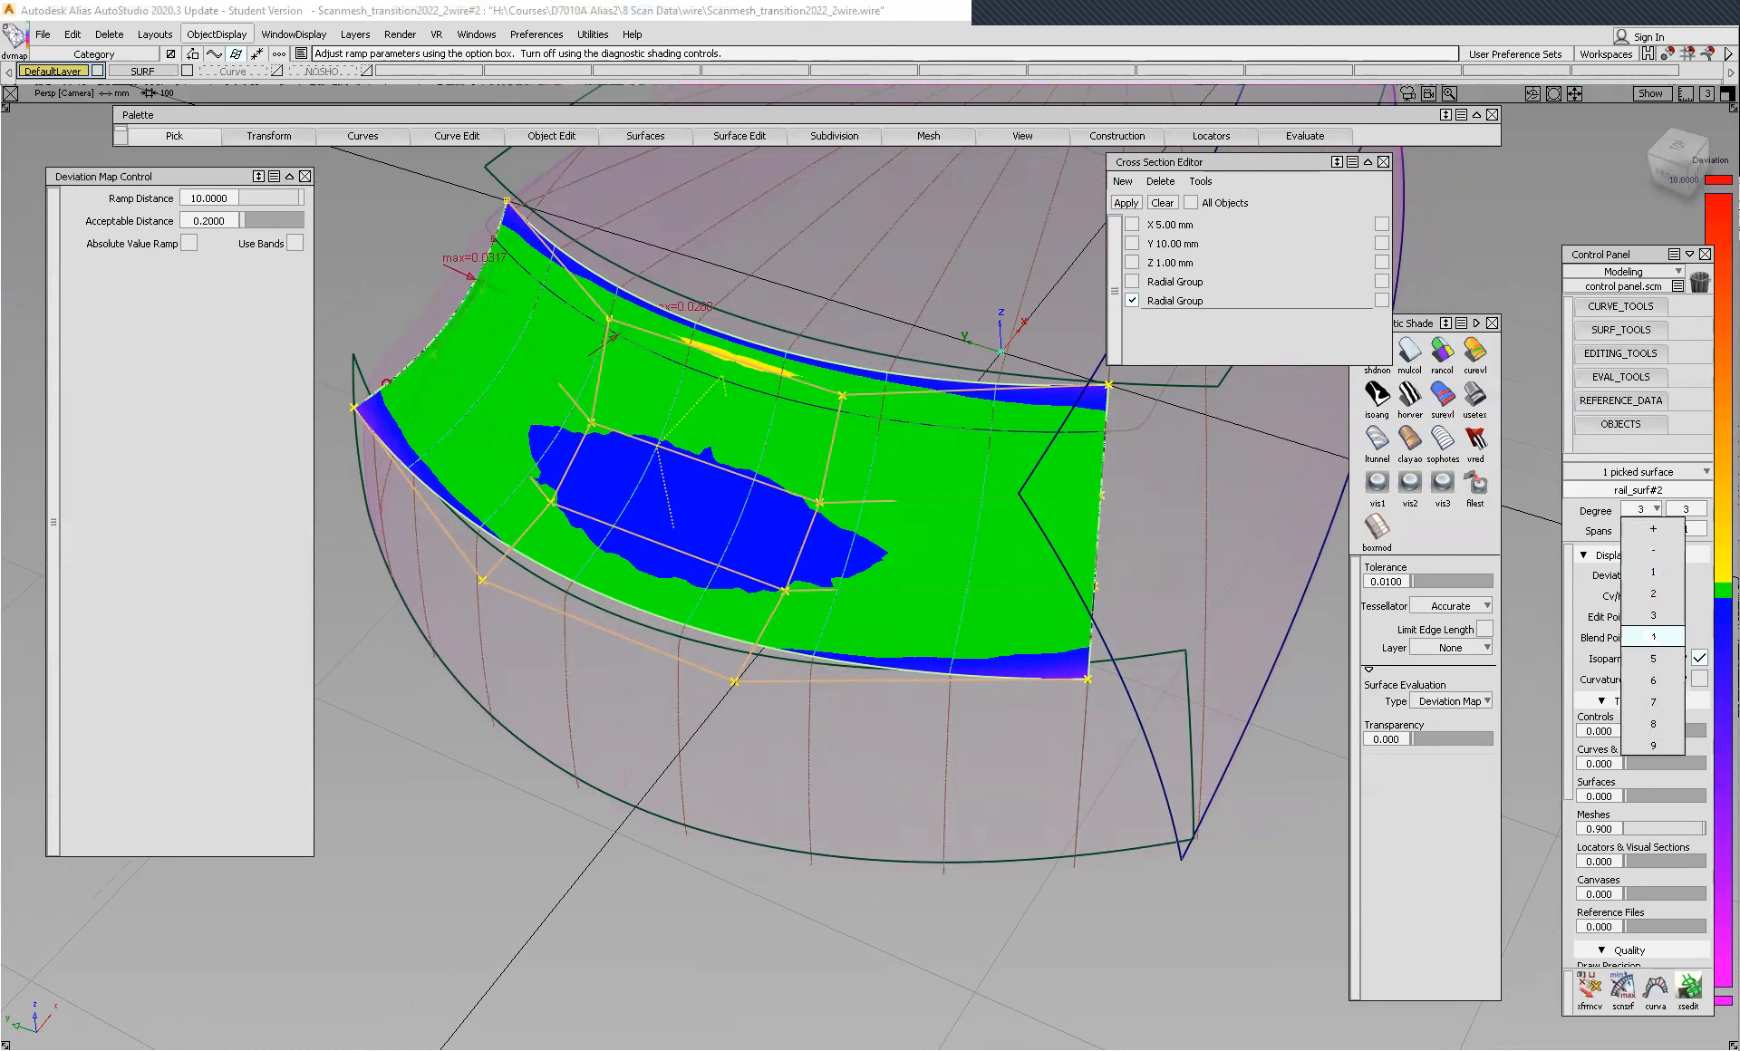
click(1653, 636)
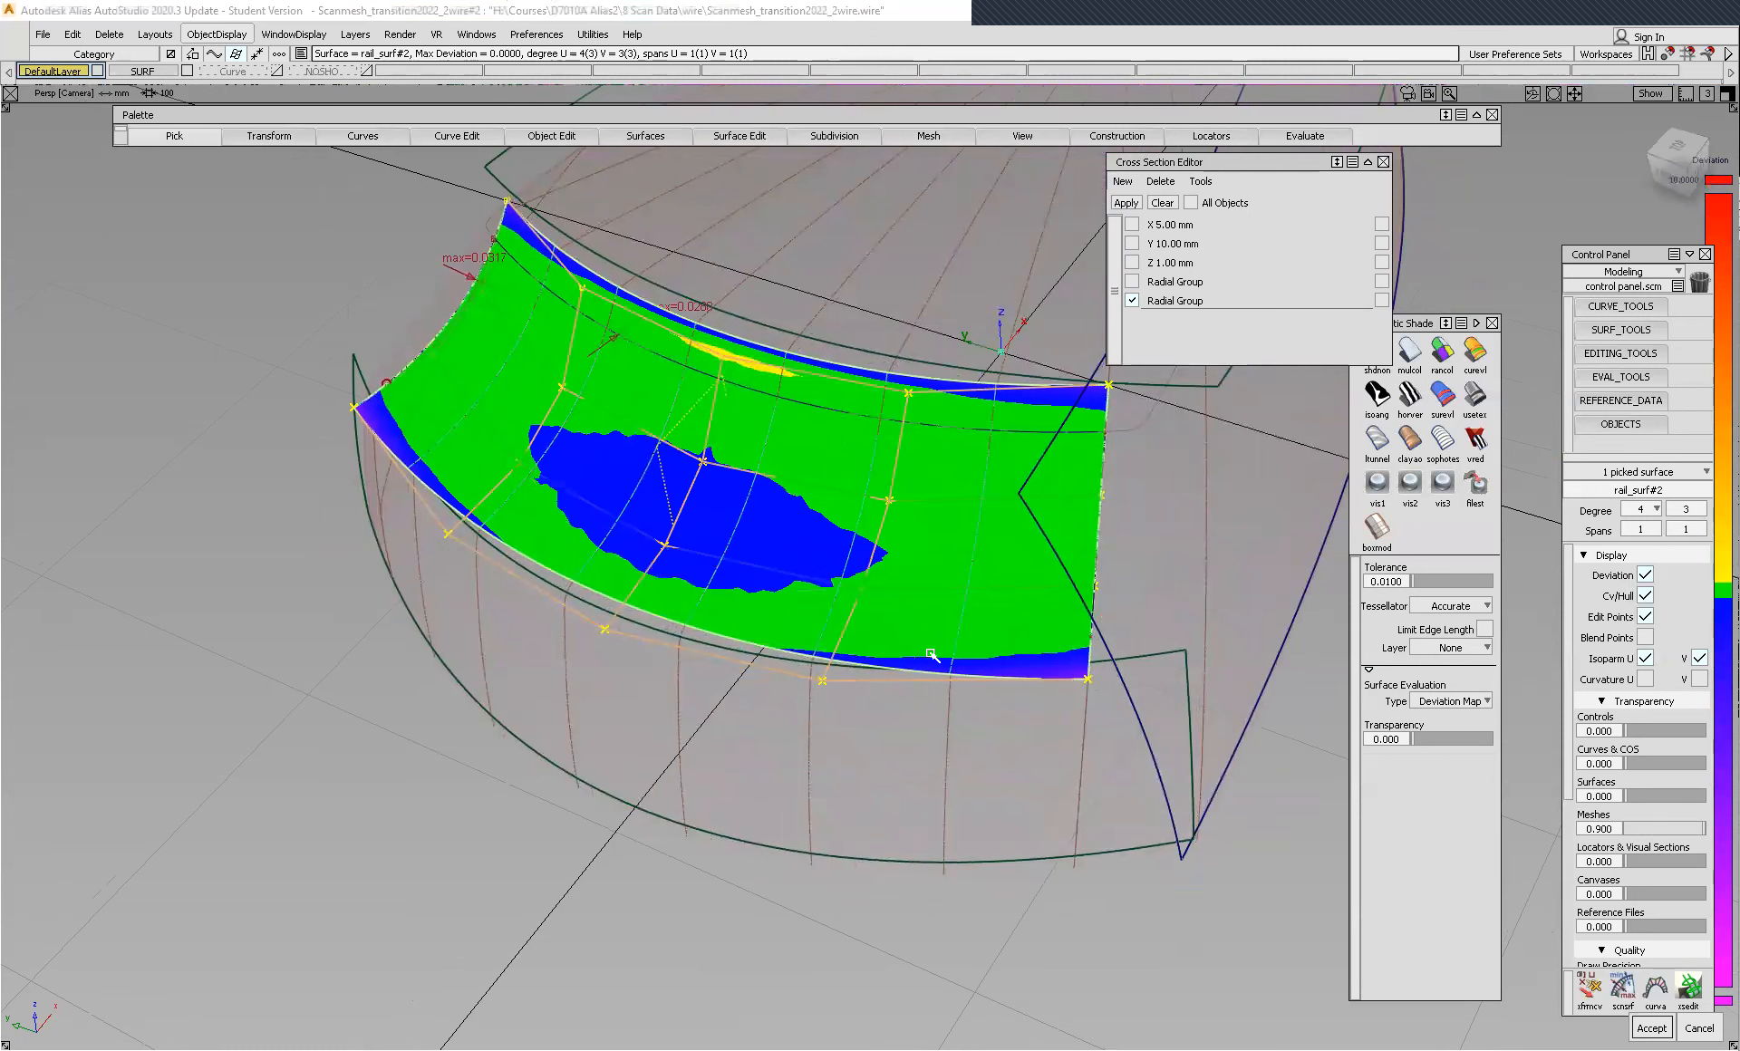
scroll(807, 520, up, 4)
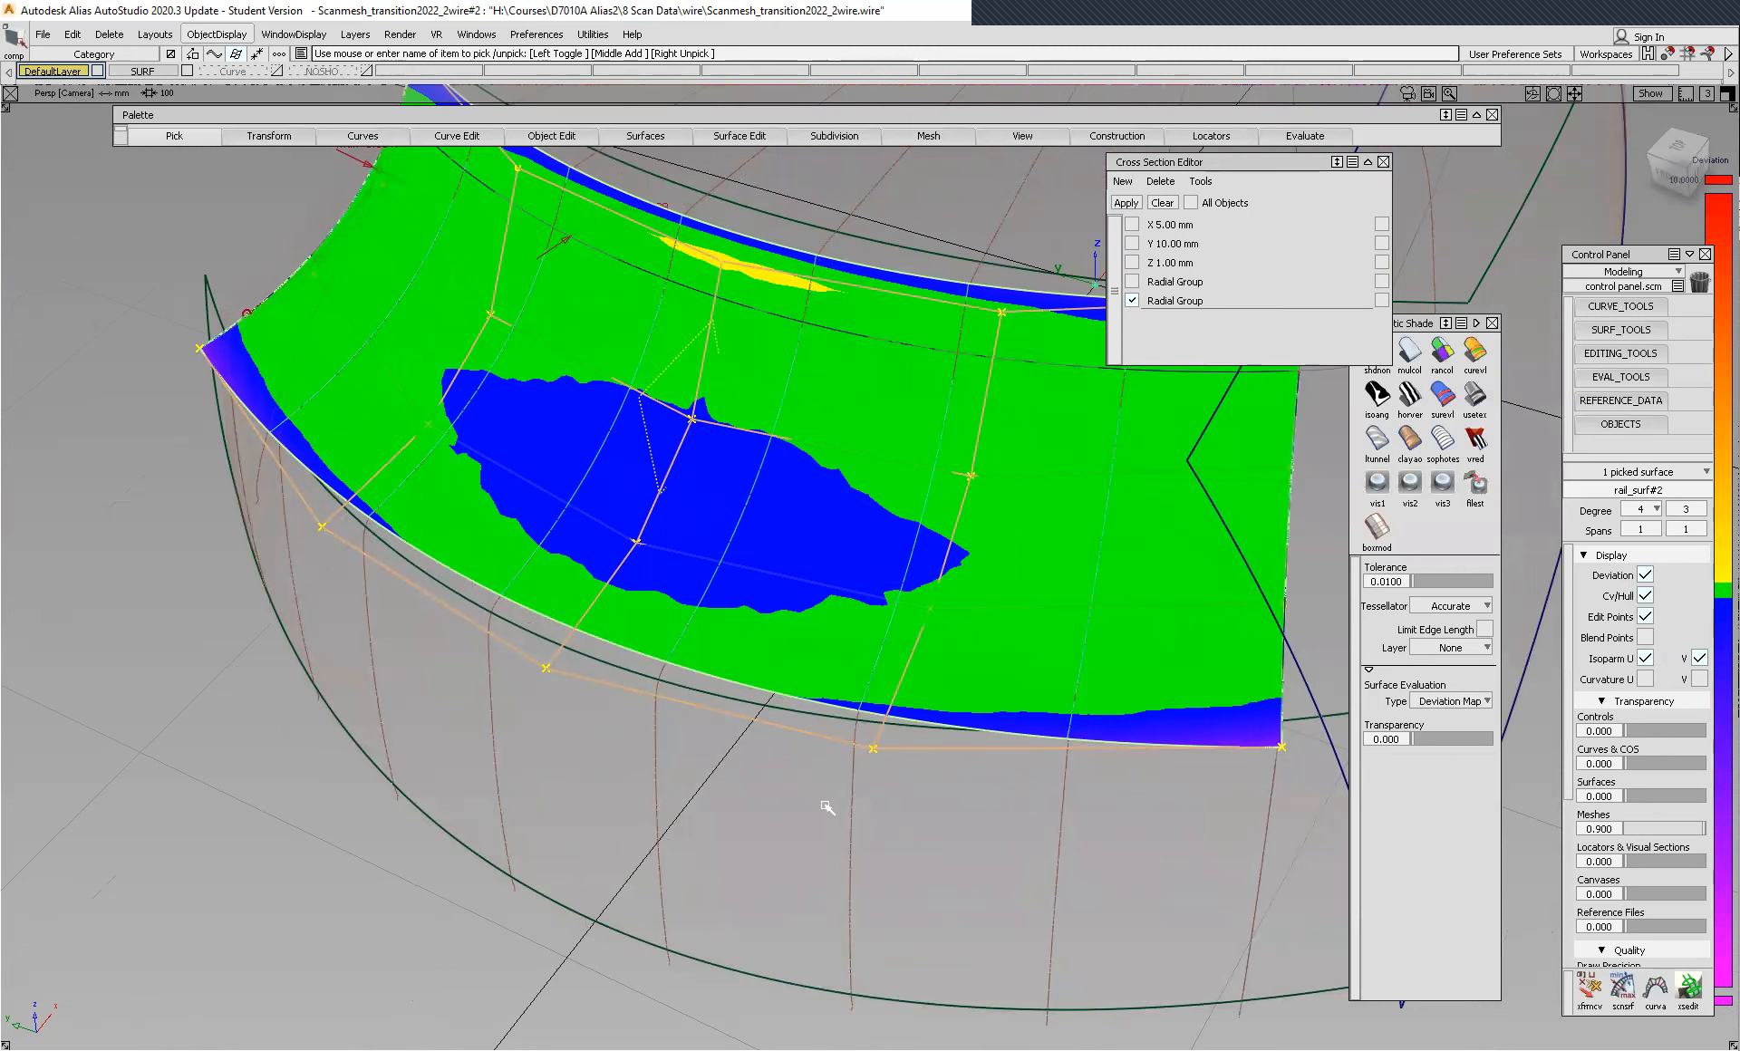
- Set the mouse sensitivity to 250 and move the two inner centre control points along the surface normal to bring the central area within tolerance
ctrl+shift+drag(826, 804, 895, 805)
click(647, 560)
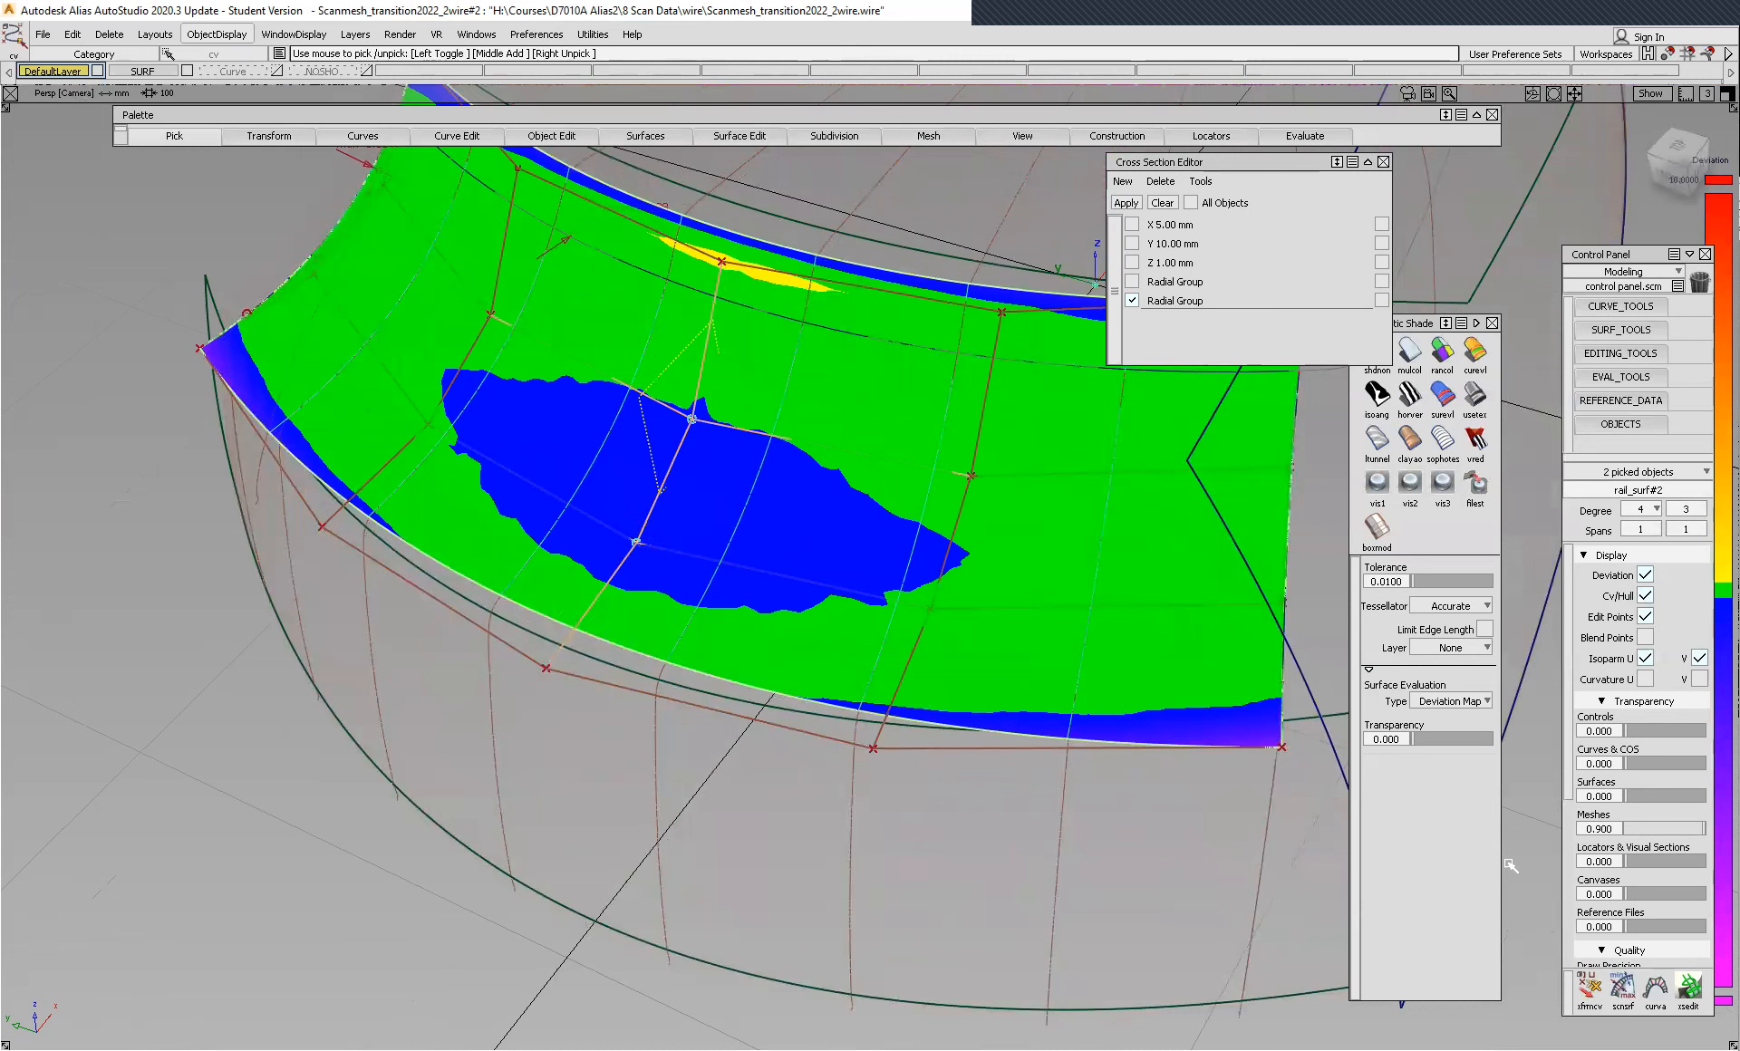
click(1589, 989)
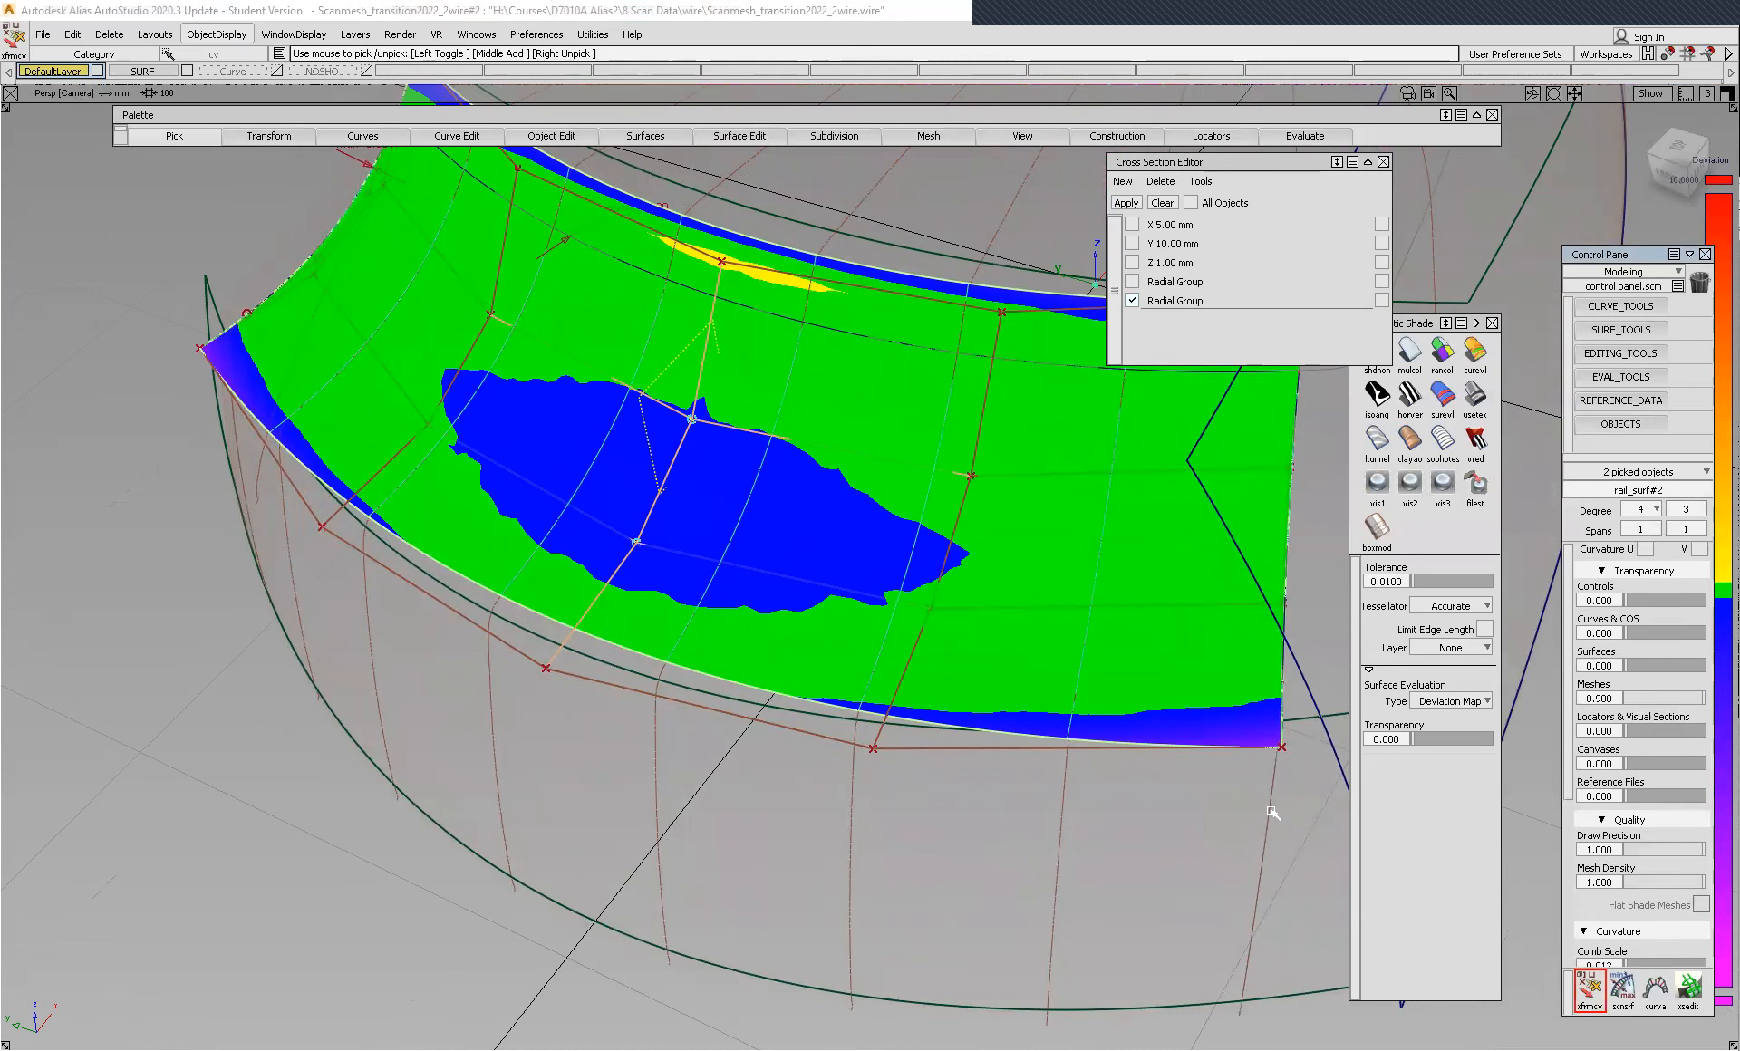
click(1278, 865)
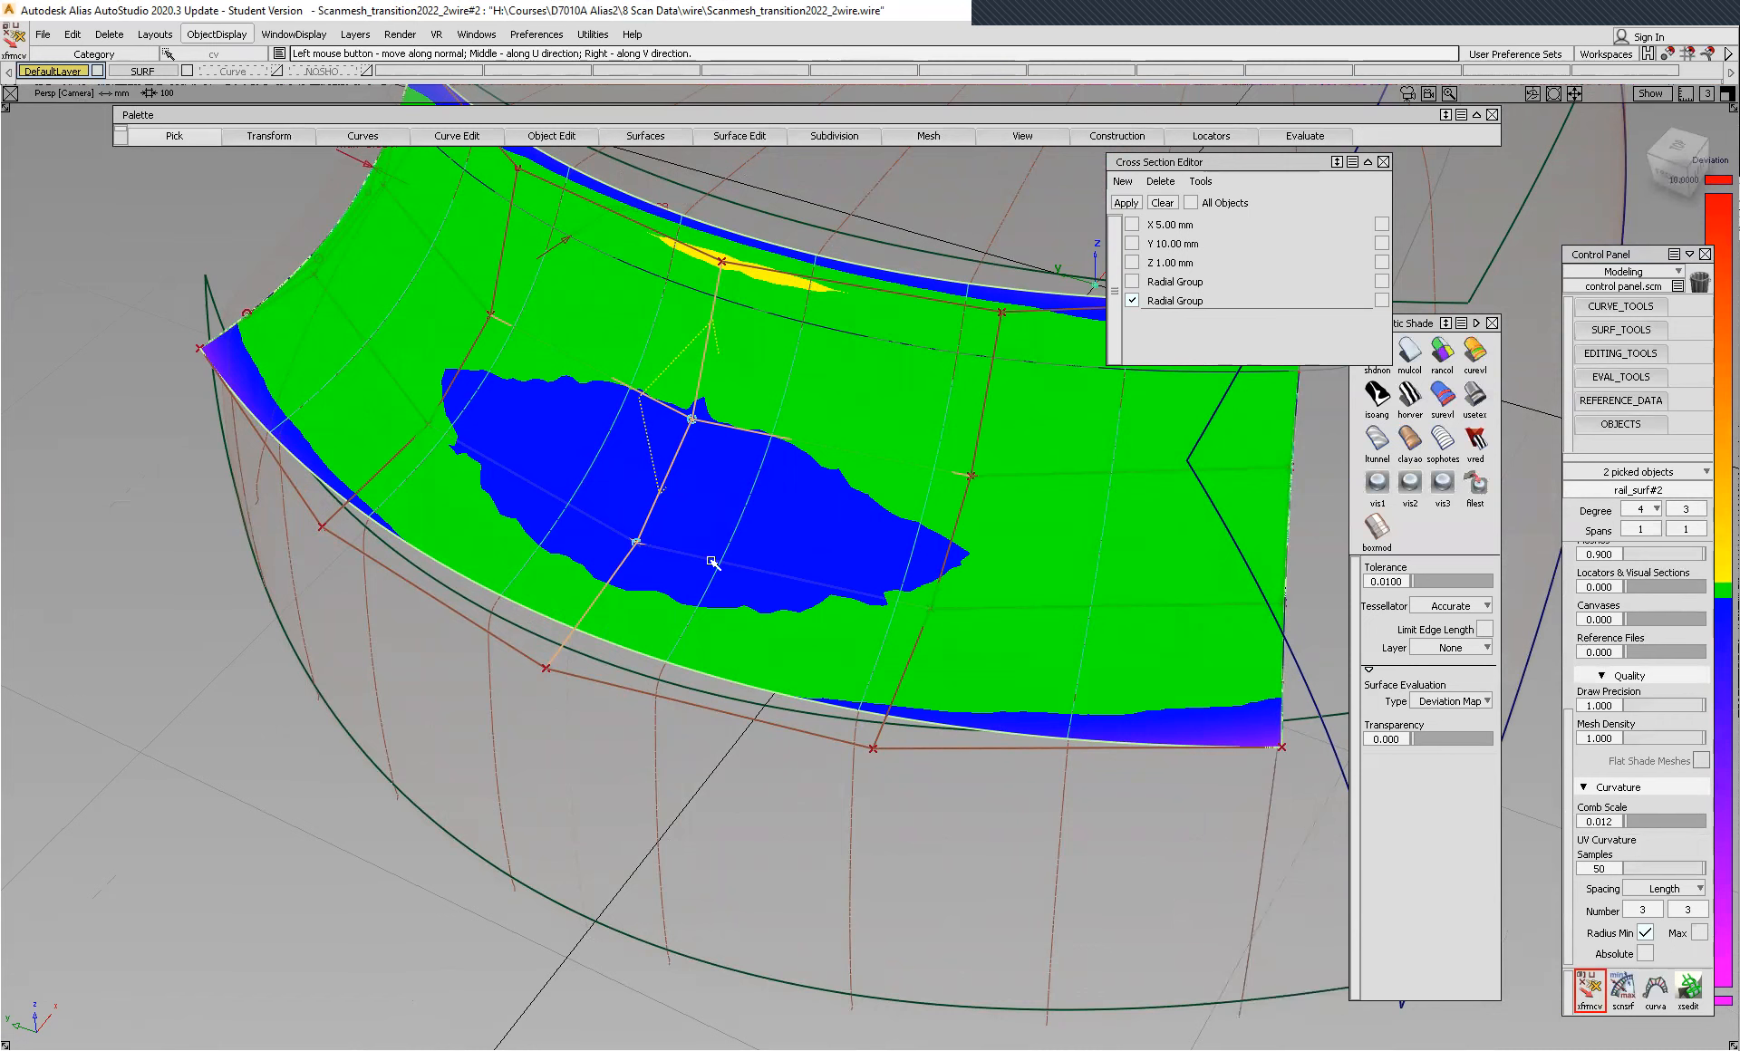
drag(785, 777, 794, 780)
click(856, 805)
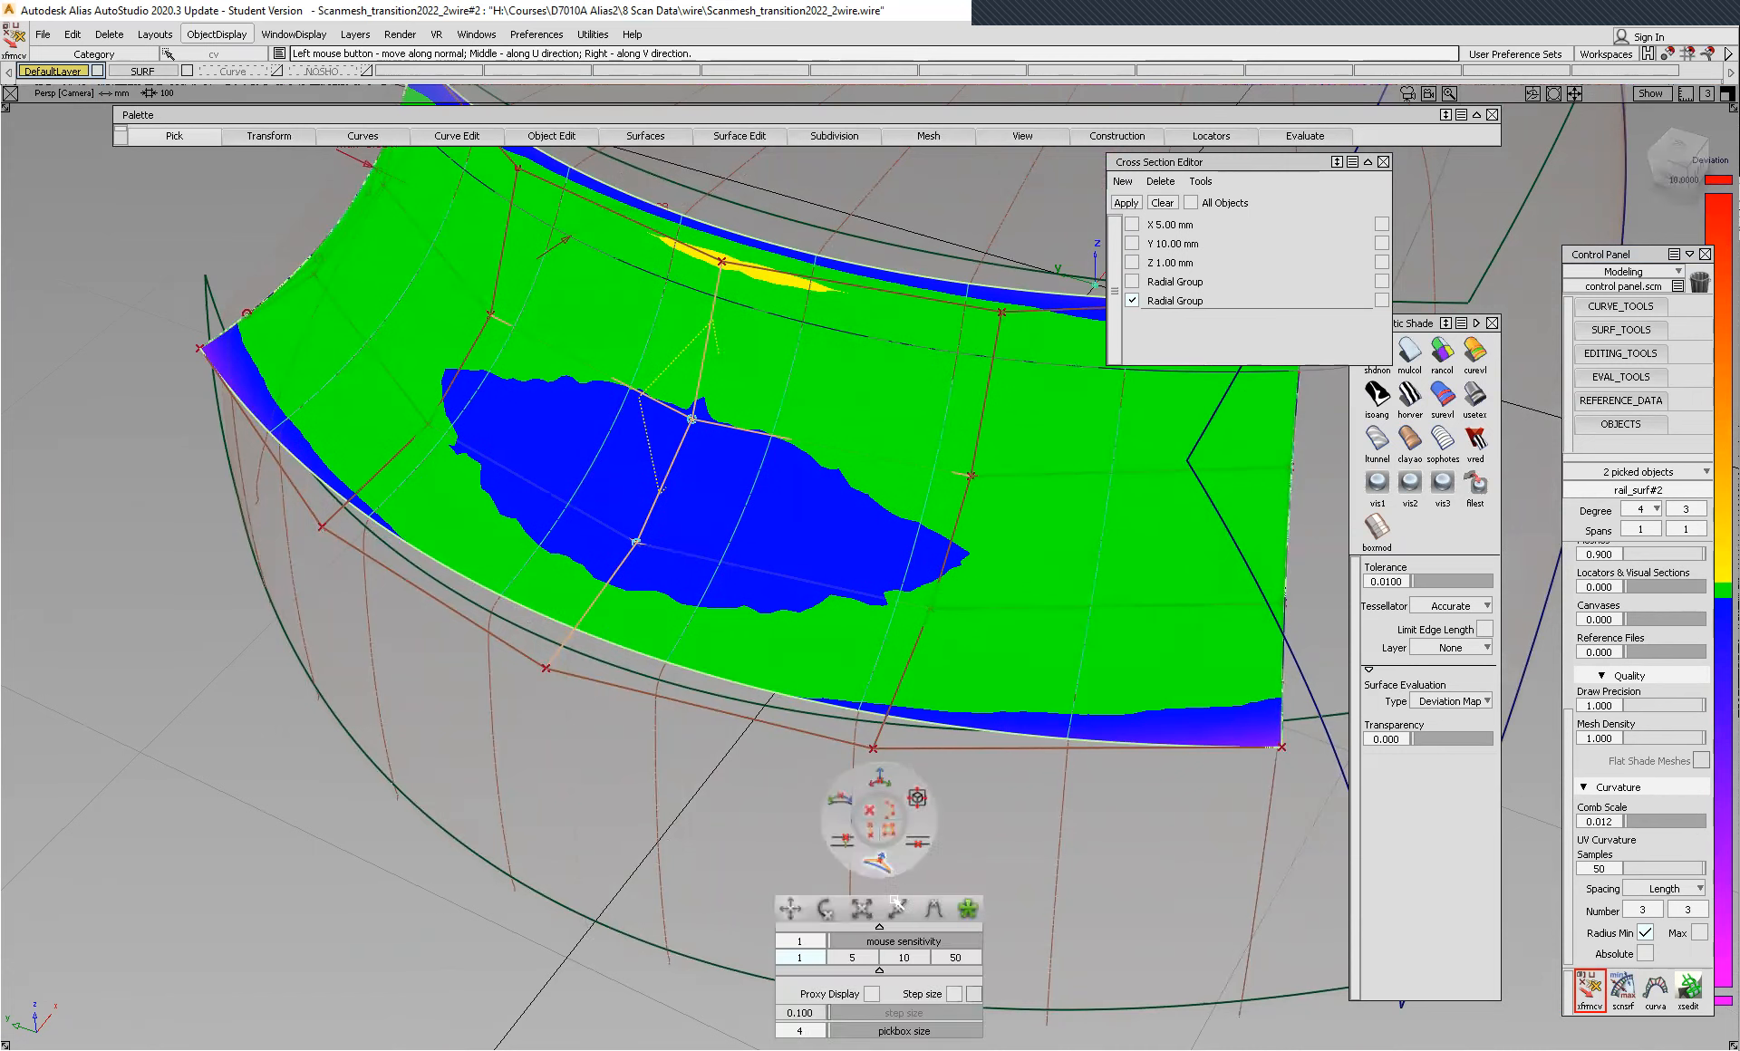
drag(836, 938, 1075, 956)
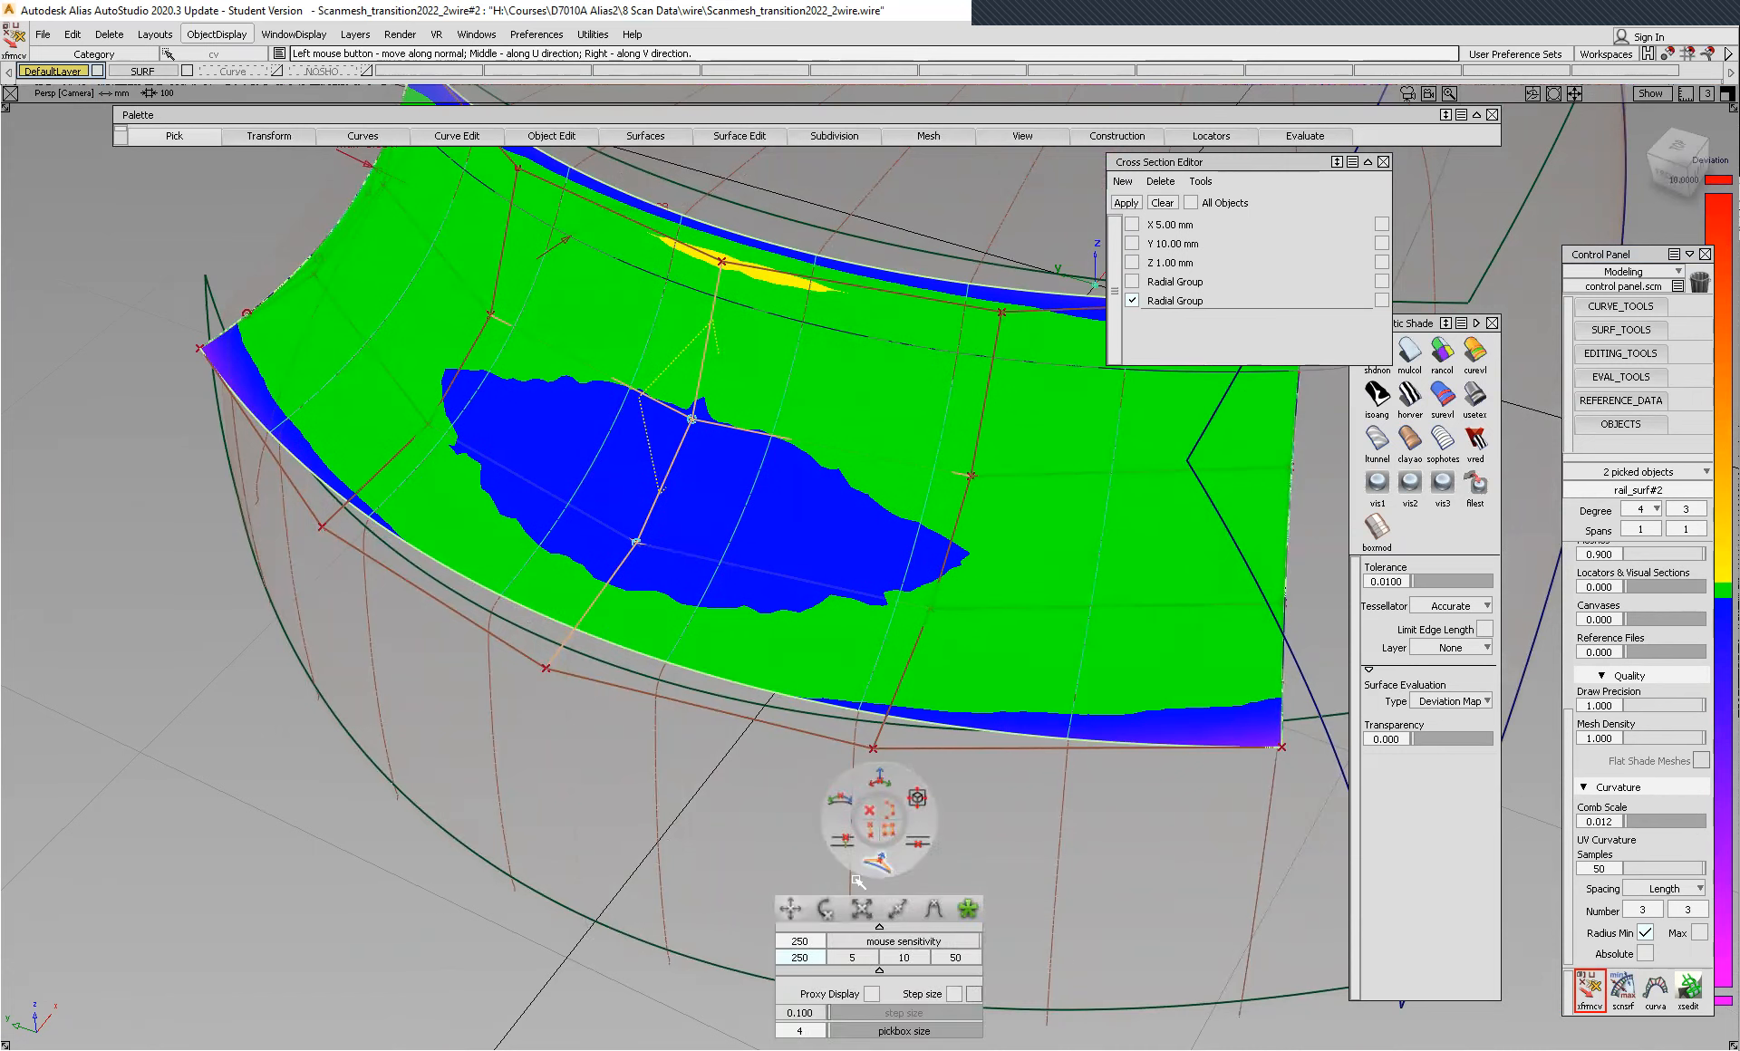
drag(785, 842, 841, 827)
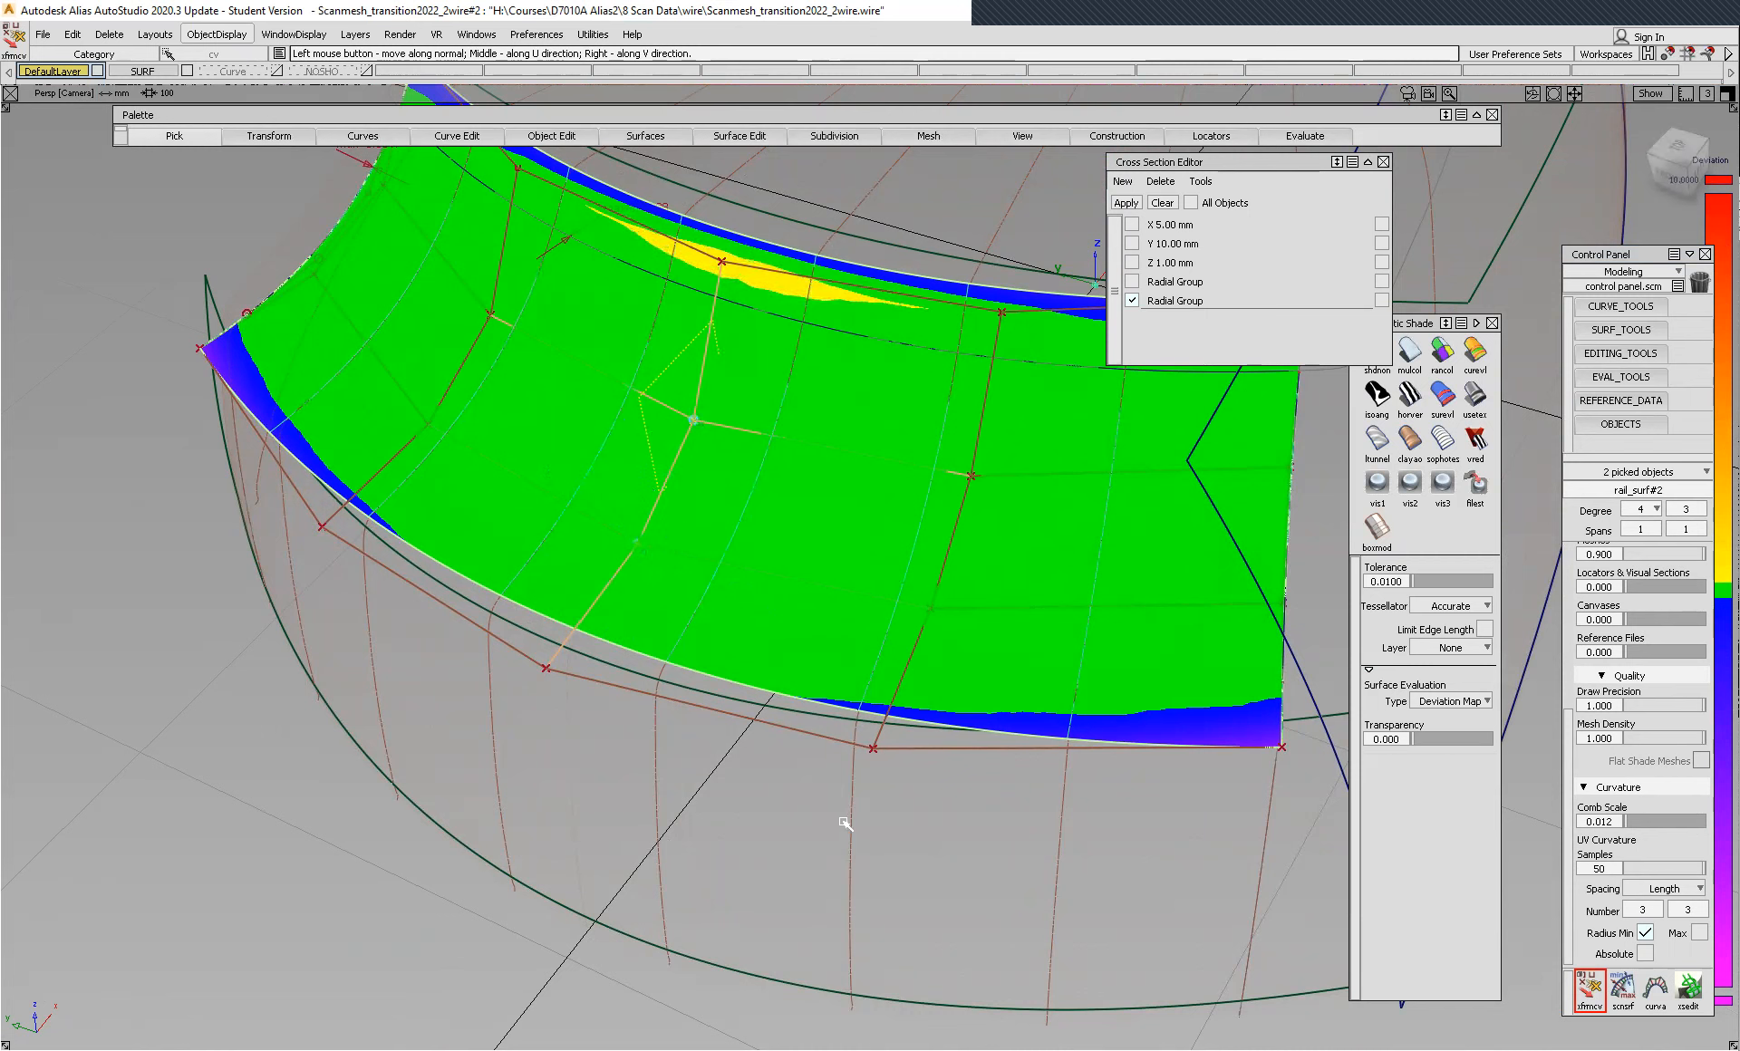
- Move the middle control point near the upper edge along the surface normal to remove the yellow deviation band
alt+shift+drag(947, 745, 363, 434)
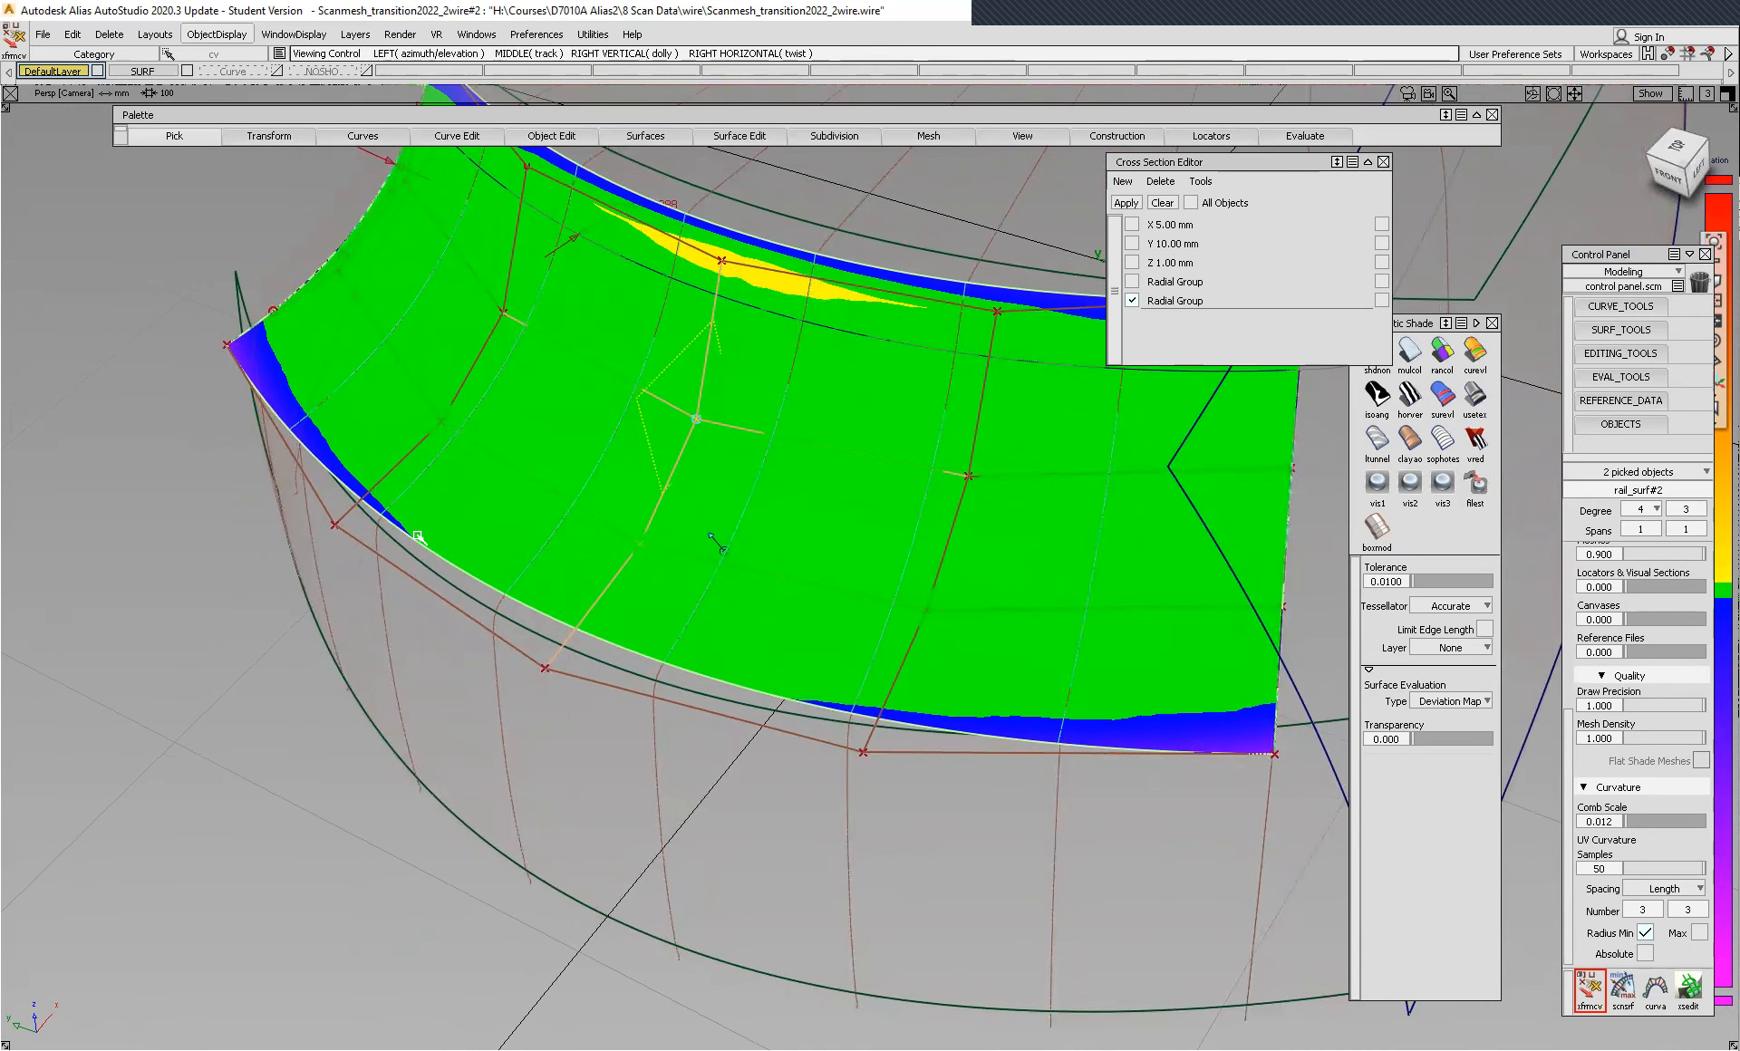
alt+shift+drag(418, 554, 378, 528)
alt+shift+middle_drag(430, 490, 363, 426)
alt+shift+middle_drag(584, 566, 663, 660)
alt+shift+drag(664, 660, 1160, 634)
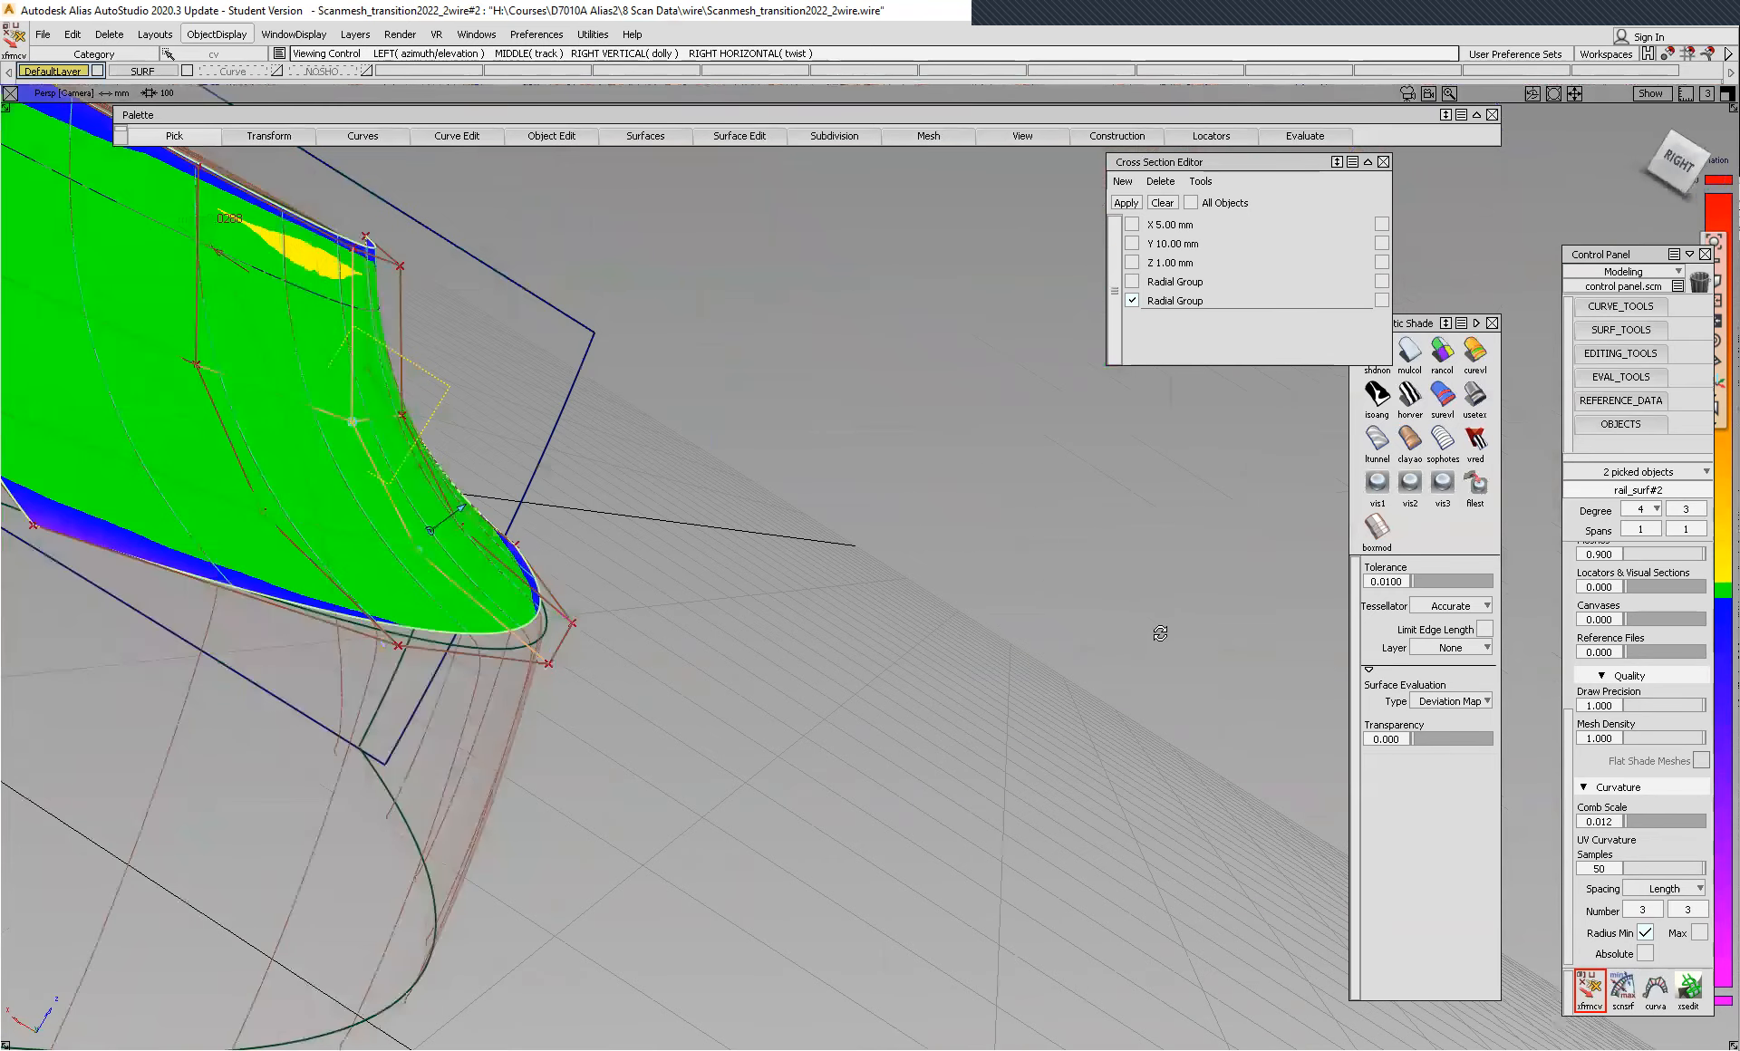
alt+shift+drag(863, 648, 465, 273)
alt+shift+middle_drag(458, 258, 524, 391)
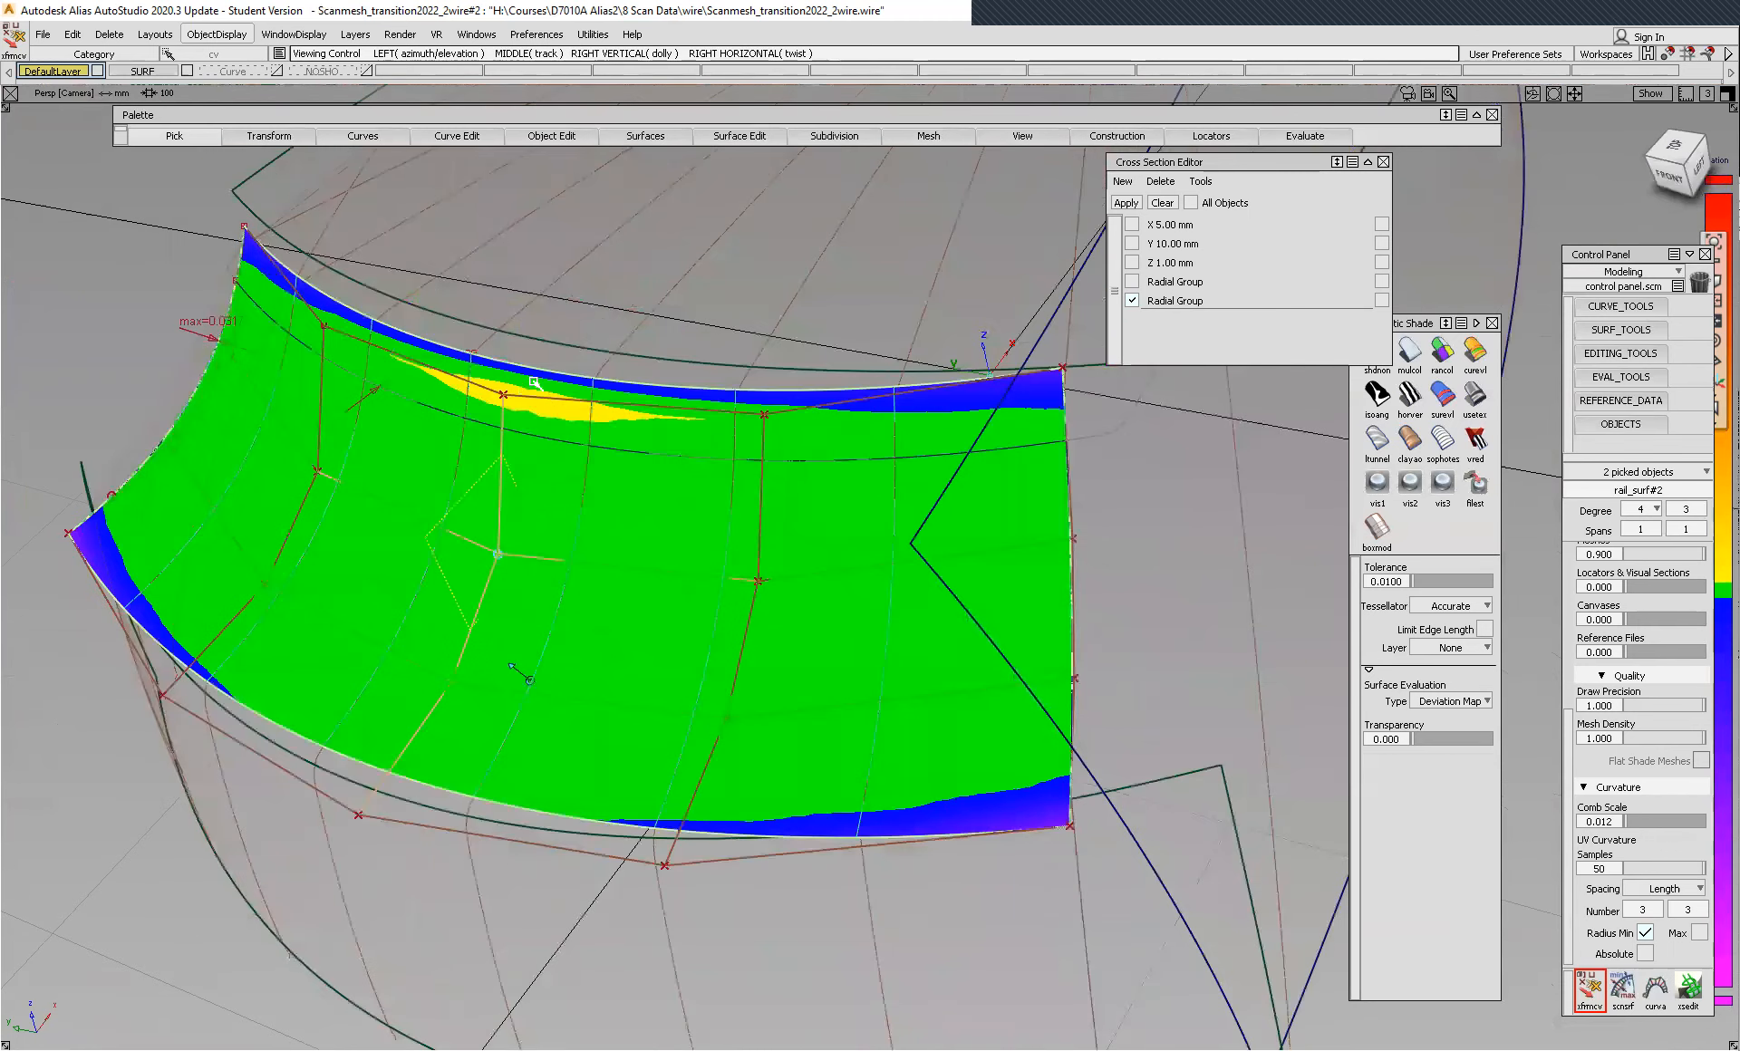
scroll(480, 380, up, 3)
scroll(490, 399, up, 1)
click(491, 399)
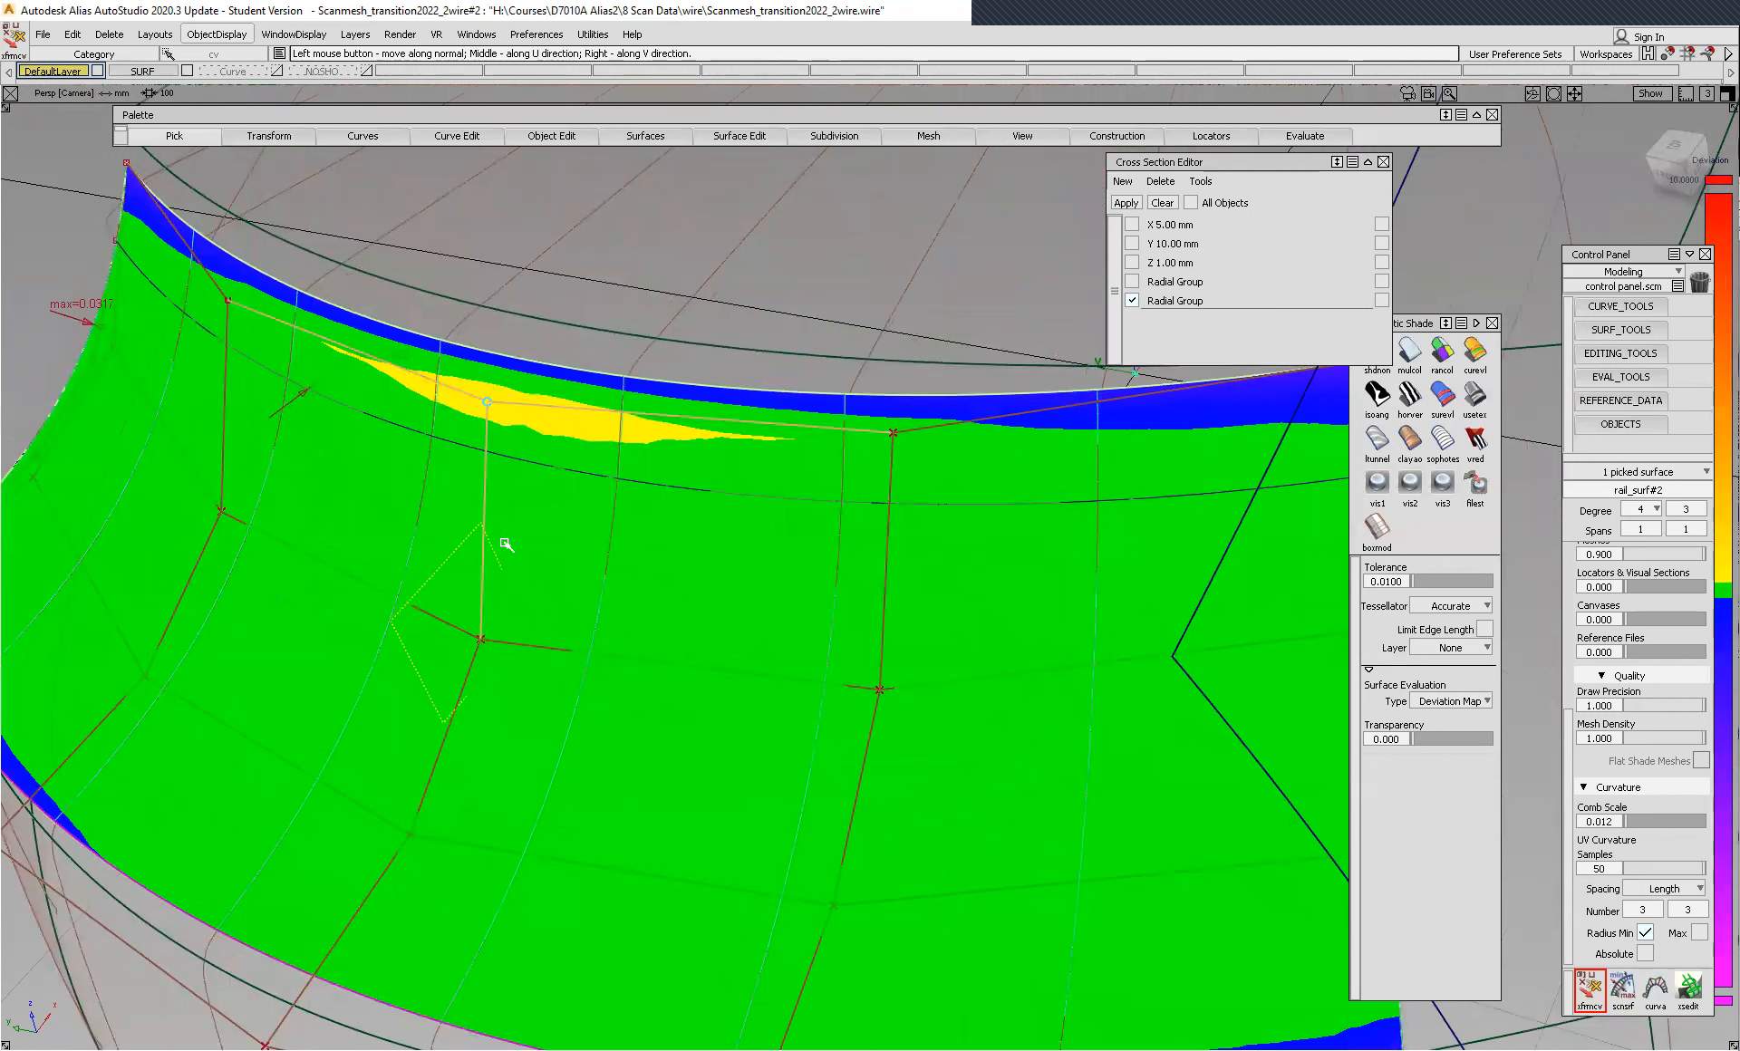
drag(607, 536, 538, 554)
key(shift+alt)
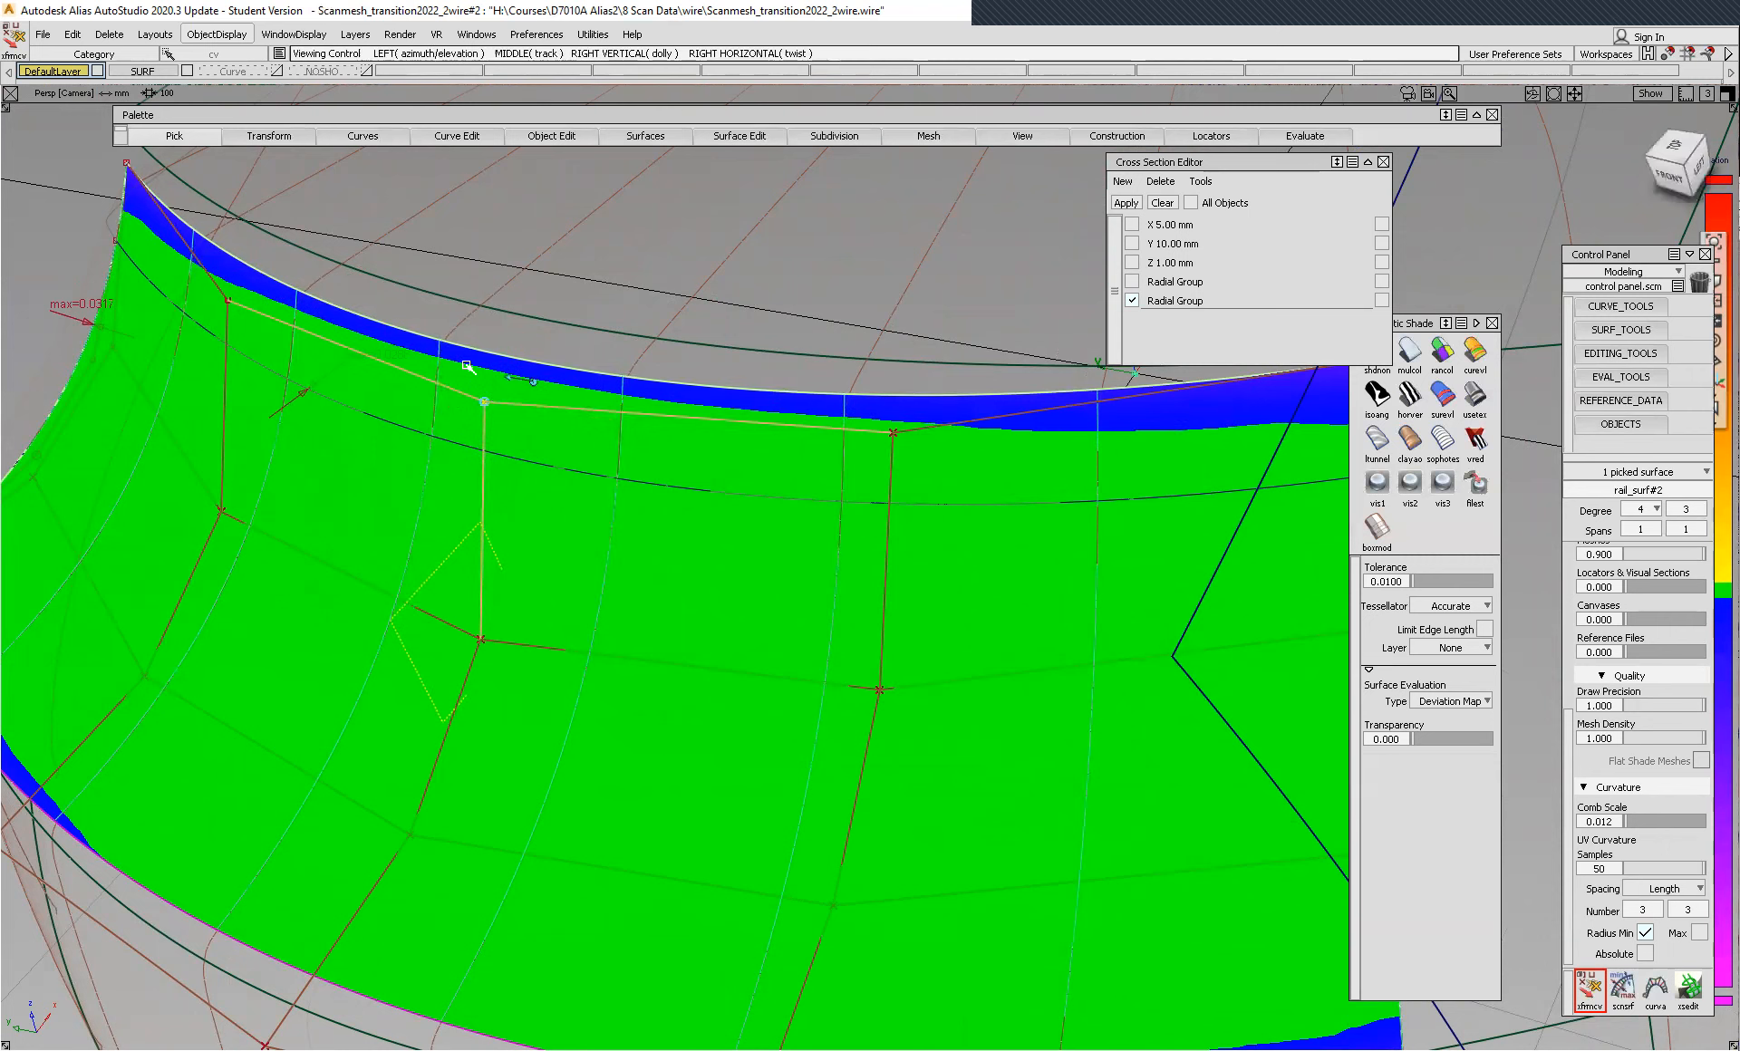
alt+shift+right_drag(483, 355, 768, 490)
alt+shift+drag(768, 490, 500, 331)
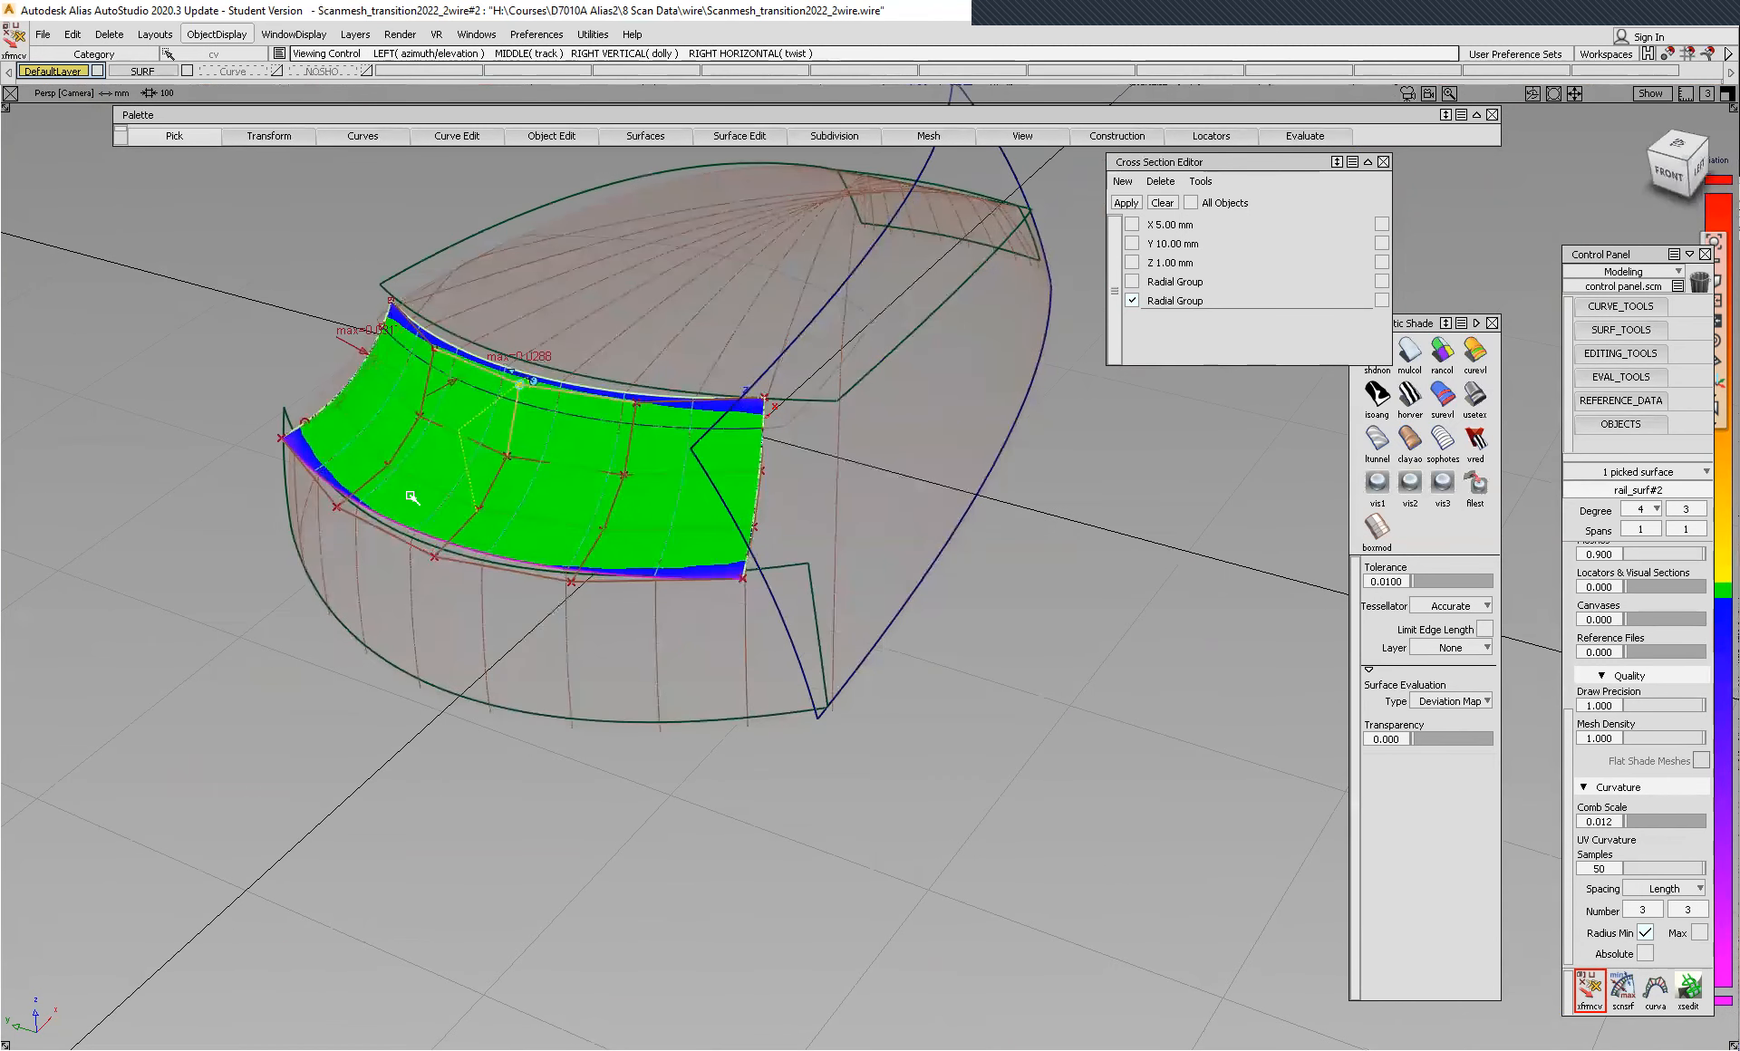
alt+shift+middle_drag(820, 524, 848, 591)
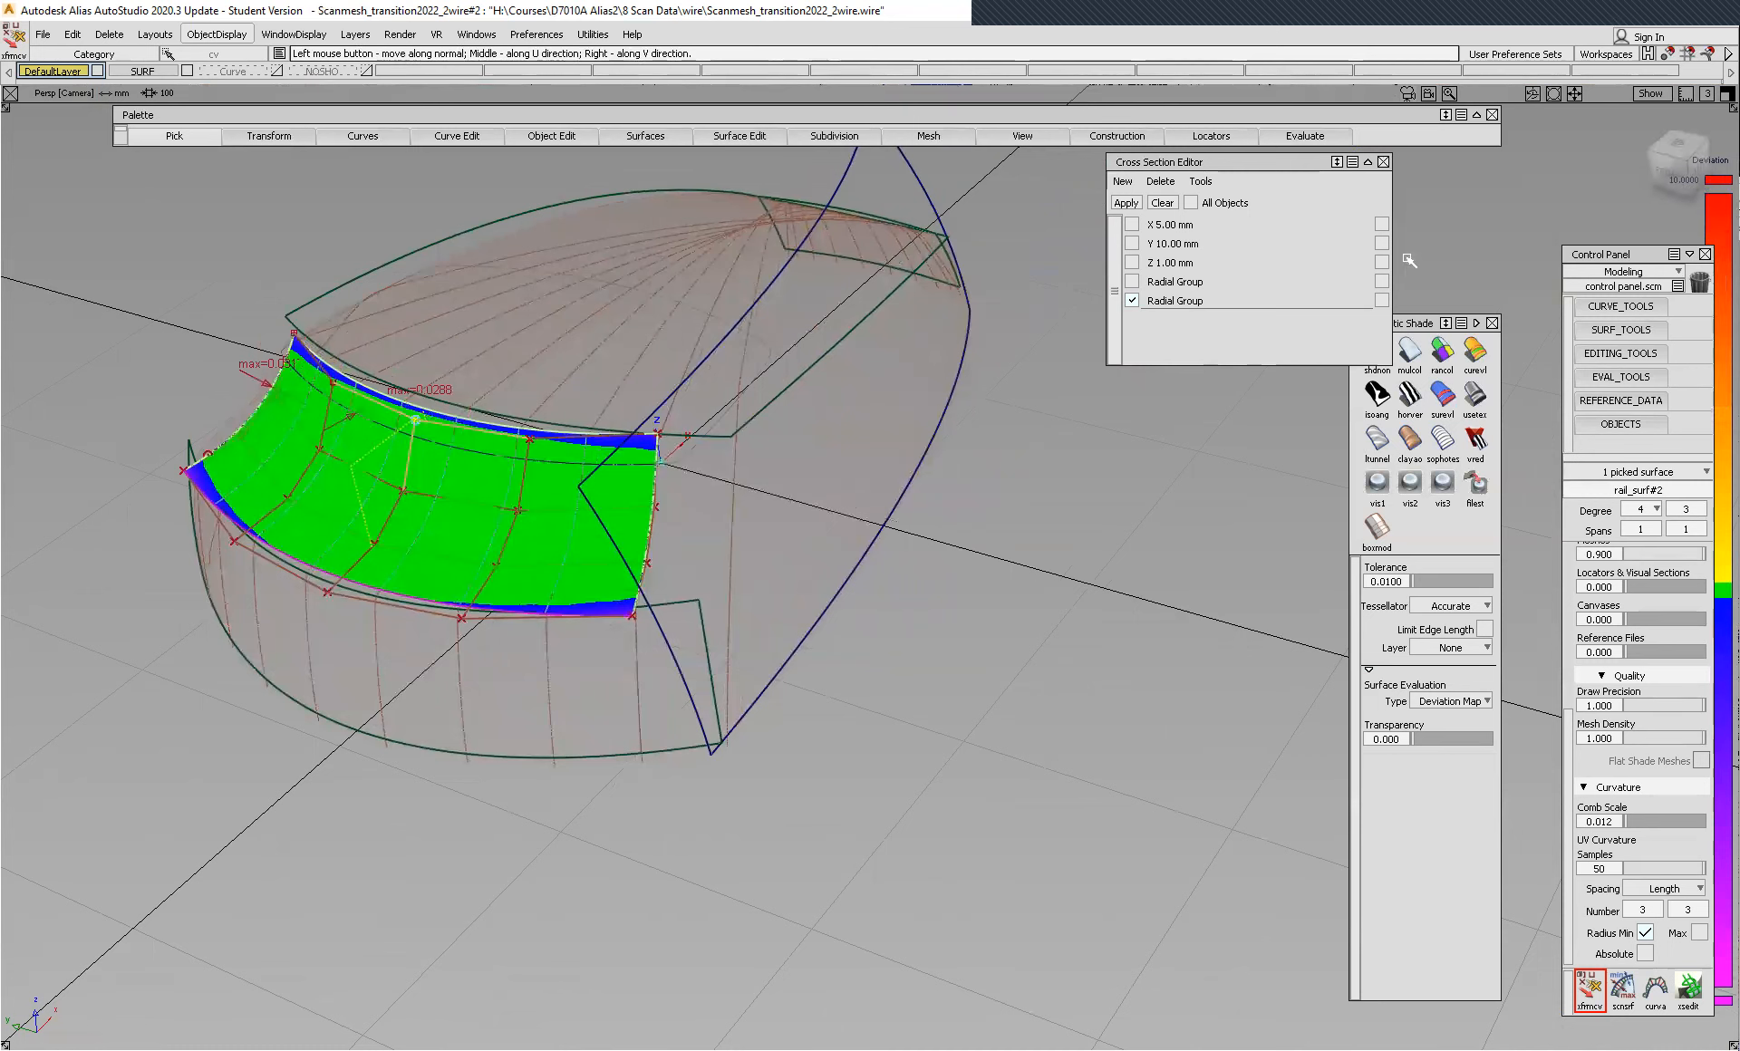